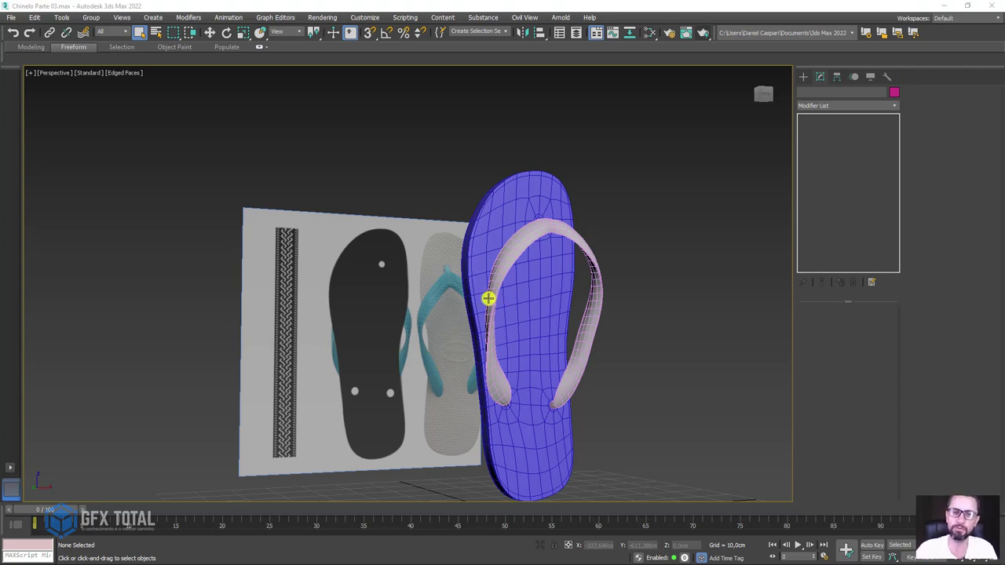
Select the strap Plane003 and delete its TurboSmooth modifier.
{"action": "left_click", "coordinate": [511, 254]}
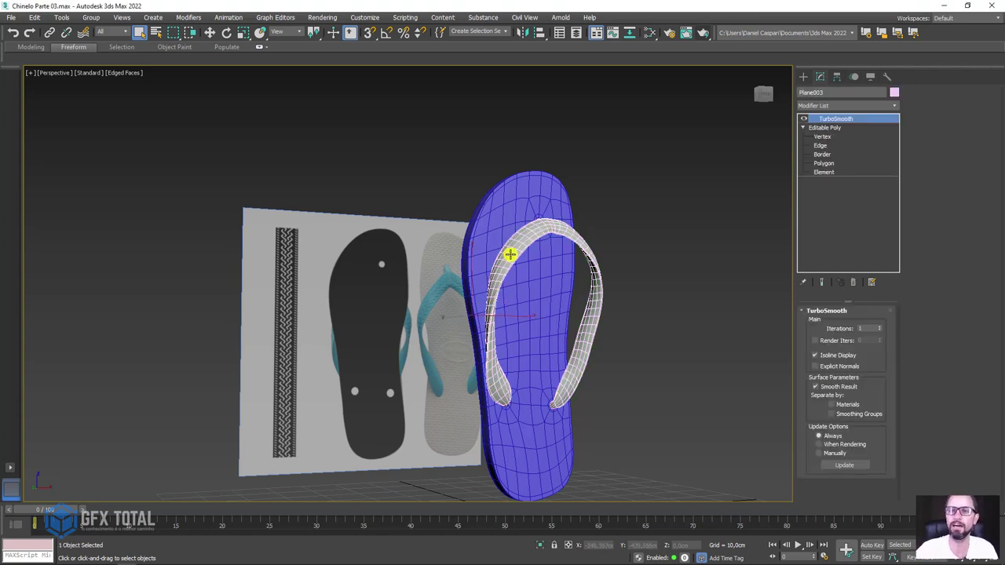
{"action": "left_click", "coordinate": [855, 283]}
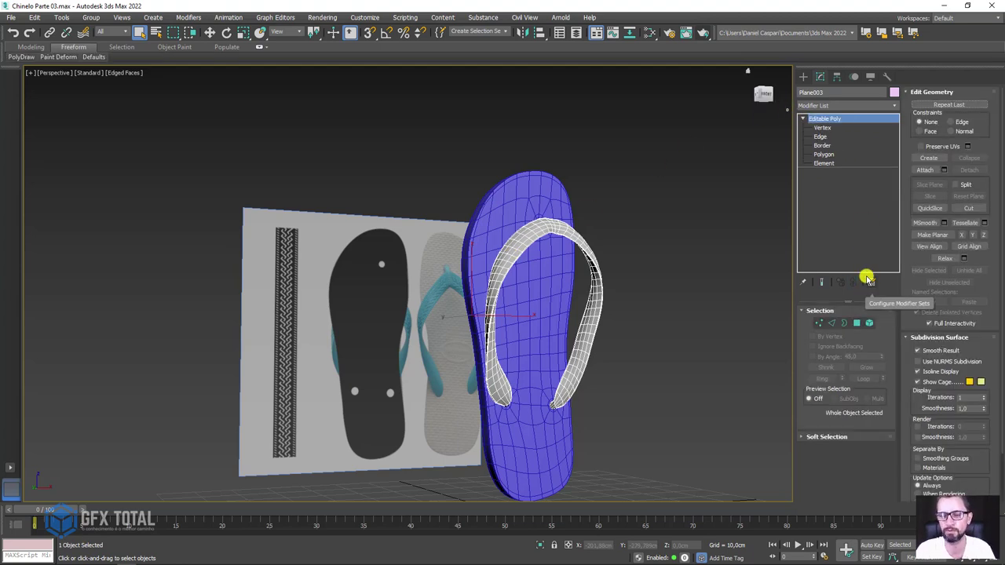
{"action": "scroll", "coordinate": [576, 254], "scroll_direction": "up", "scroll_amount": 1}
{"action": "scroll", "coordinate": [420, 234], "scroll_direction": "up", "scroll_amount": 3}
{"action": "scroll", "coordinate": [372, 286], "scroll_direction": "up", "scroll_amount": 3}
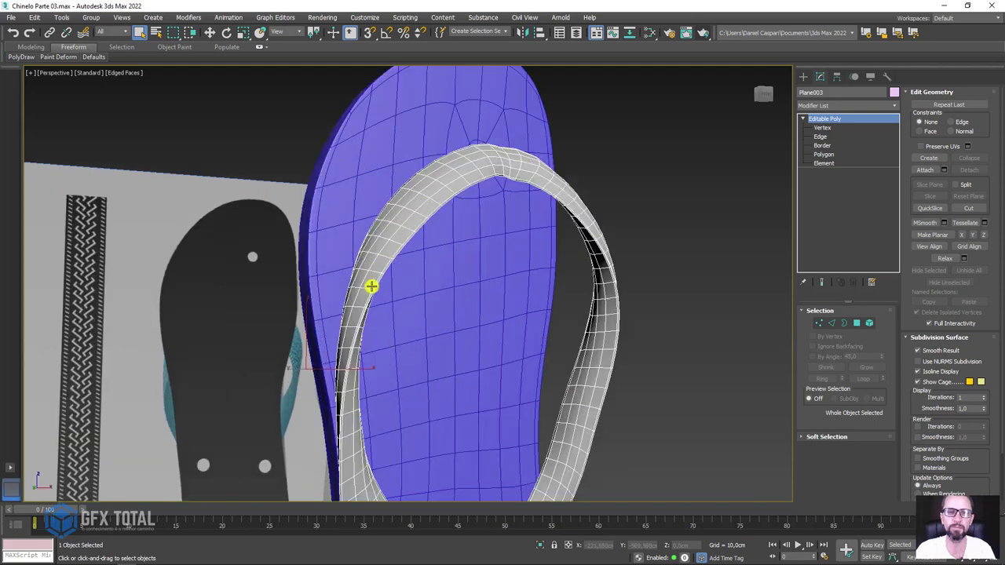
Show the strap in the Front viewport with the Paint Deformation brush tools opened.
{"action": "scroll", "coordinate": [444, 202], "scroll_direction": "down", "scroll_amount": 4}
{"action": "scroll", "coordinate": [475, 267], "scroll_direction": "down", "scroll_amount": 1}
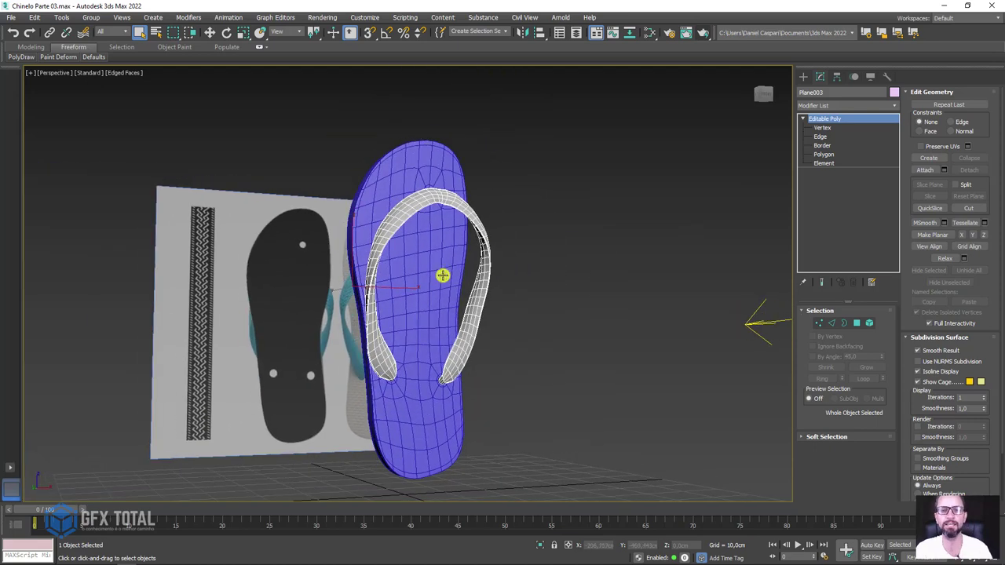
{"action": "key", "text": "f"}
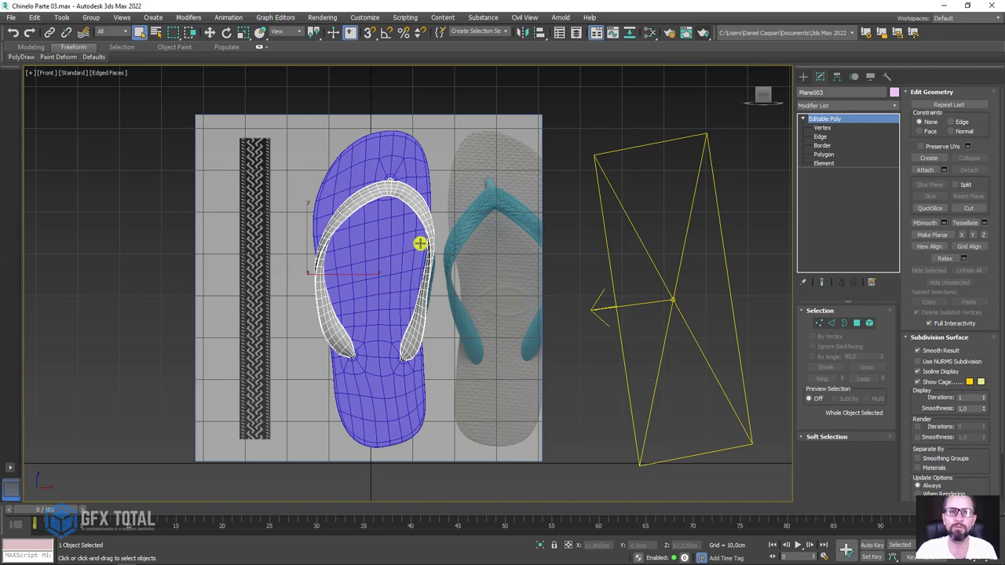
{"action": "left_click", "coordinate": [68, 54]}
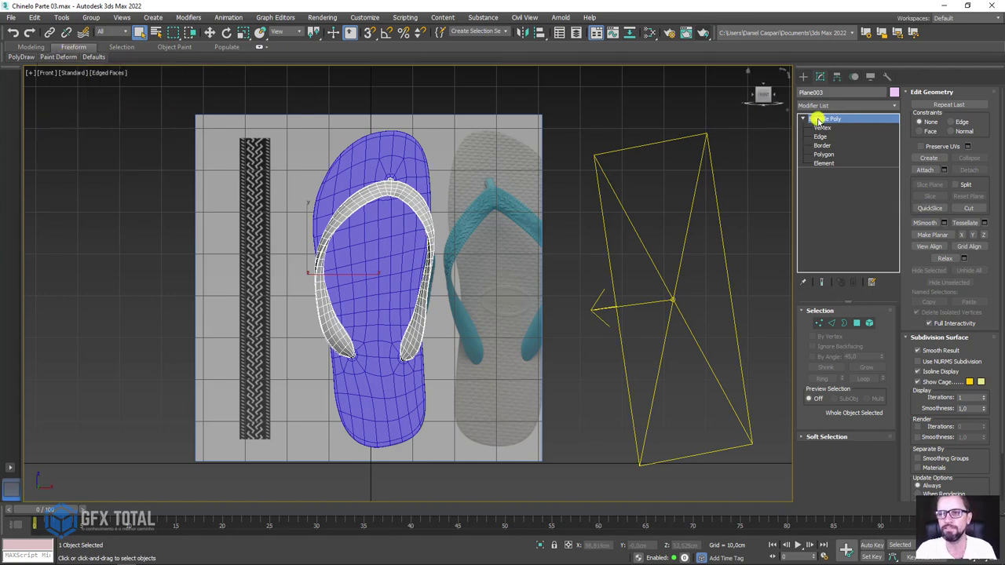
Stack an Edit Poly modifier above the strap's Editable Poly and orbit around the strap.
{"action": "left_click", "coordinate": [896, 109]}
{"action": "left_click_drag", "start_coordinate": [895, 128], "coordinate": [896, 188]}
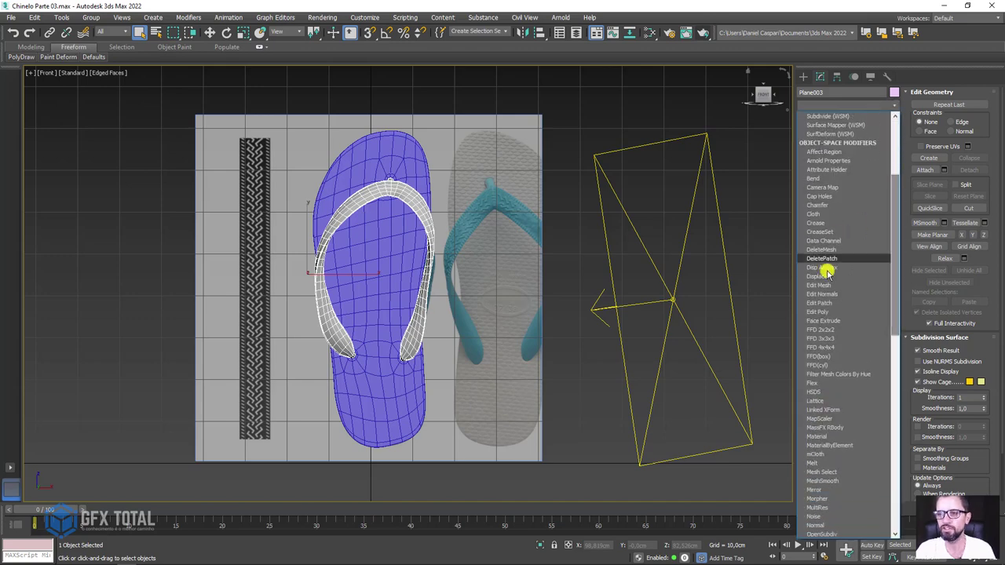
{"action": "left_click", "coordinate": [817, 312]}
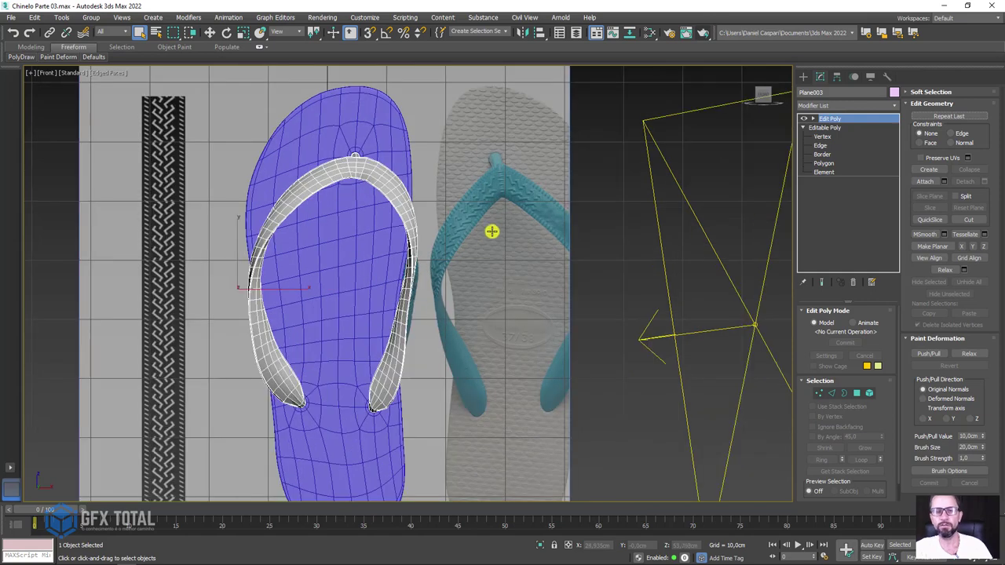
{"action": "scroll", "coordinate": [487, 232], "scroll_direction": "up", "scroll_amount": 1}
{"action": "scroll", "coordinate": [439, 228], "scroll_direction": "up", "scroll_amount": 1}
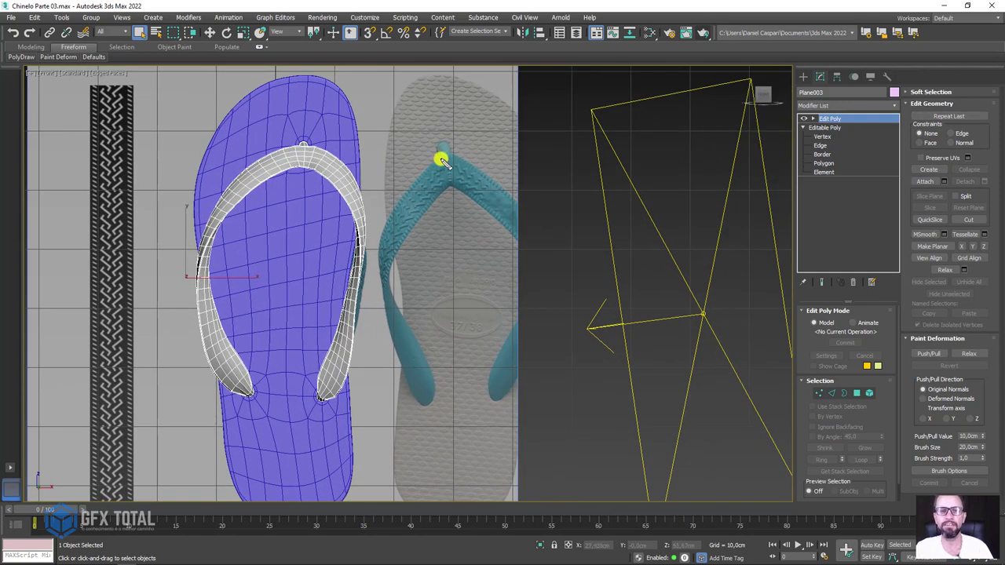
{"action": "mouse_move", "coordinate": [443, 161]}
{"action": "left_mouse_down"}
{"action": "mouse_move", "coordinate": [392, 296]}
{"action": "mouse_move", "coordinate": [431, 384]}
{"action": "left_mouse_up"}
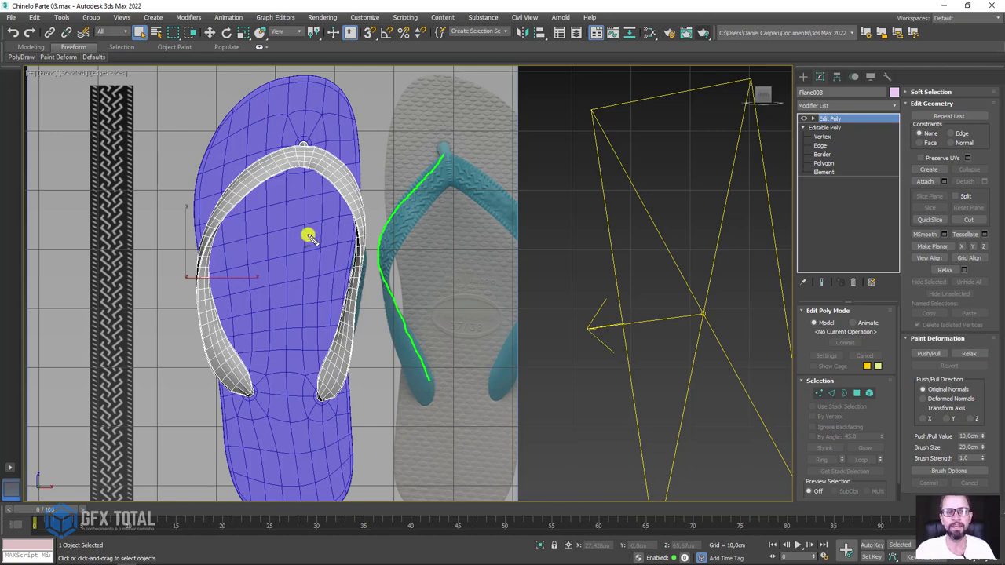
{"action": "mouse_move", "coordinate": [289, 167]}
{"action": "left_mouse_down"}
{"action": "mouse_move", "coordinate": [236, 206]}
{"action": "mouse_move", "coordinate": [201, 330]}
{"action": "mouse_move", "coordinate": [247, 421]}
{"action": "left_mouse_up"}
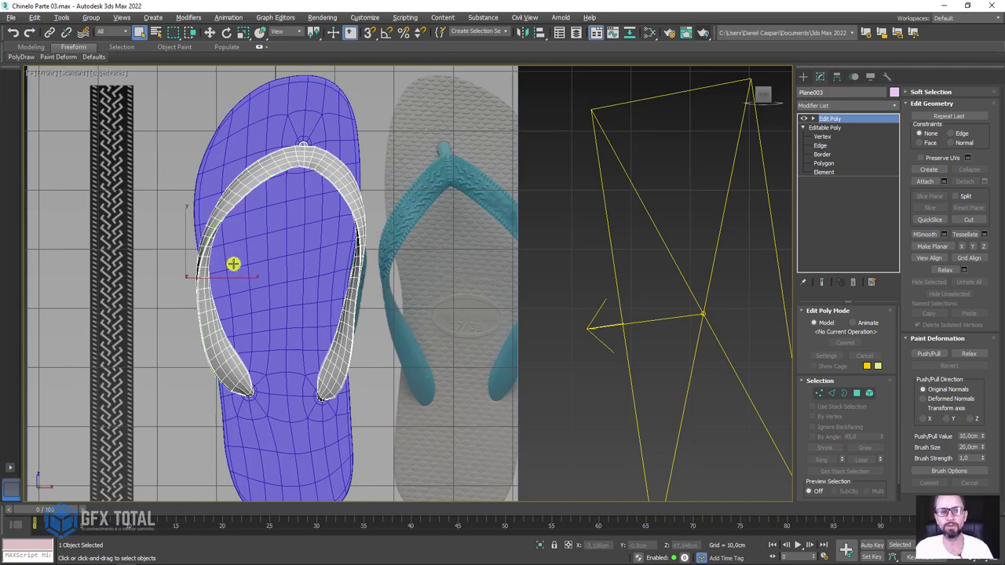
{"action": "middle_click_drag", "start_coordinate": [233, 264], "coordinate": [377, 264], "text": "alt"}
Isolate the strap (Alt+Q) and orbit to a side view of its arch.
{"action": "key", "text": "alt+q"}
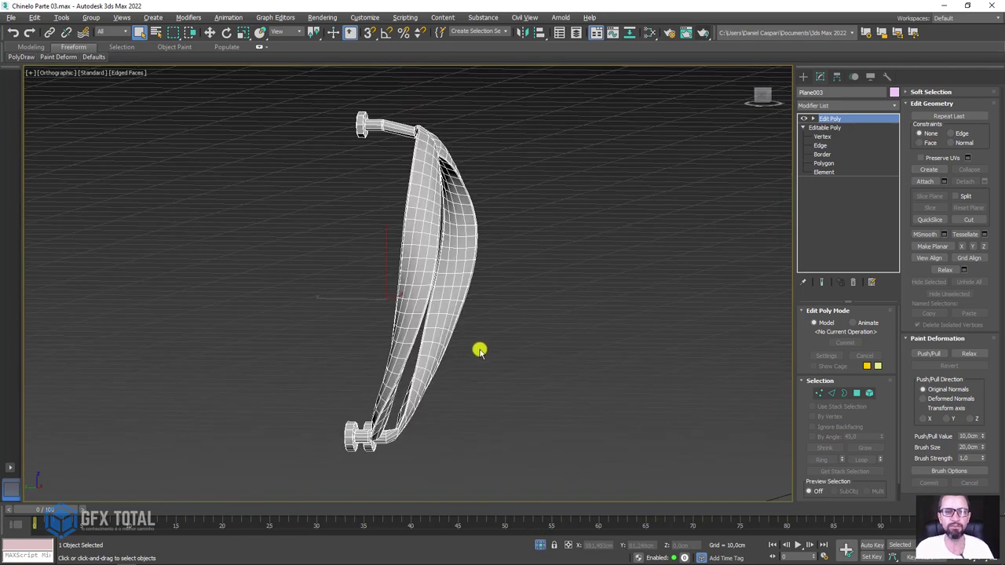
{"action": "middle_click_drag", "start_coordinate": [480, 351], "coordinate": [395, 215], "text": "alt"}
{"action": "middle_click_drag", "start_coordinate": [448, 141], "coordinate": [384, 131], "text": "alt"}
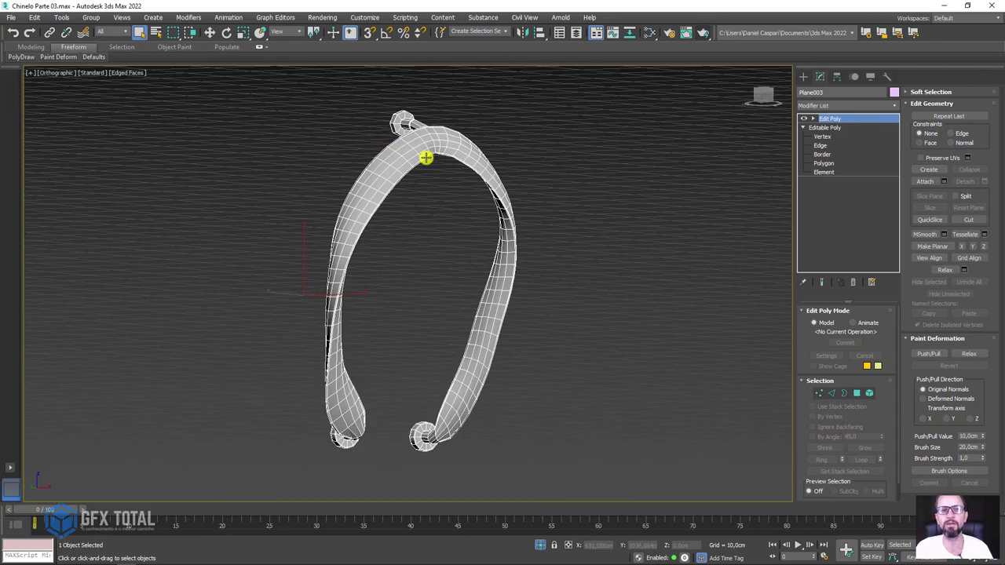
{"action": "middle_click_drag", "start_coordinate": [425, 157], "coordinate": [566, 196], "text": "alt"}
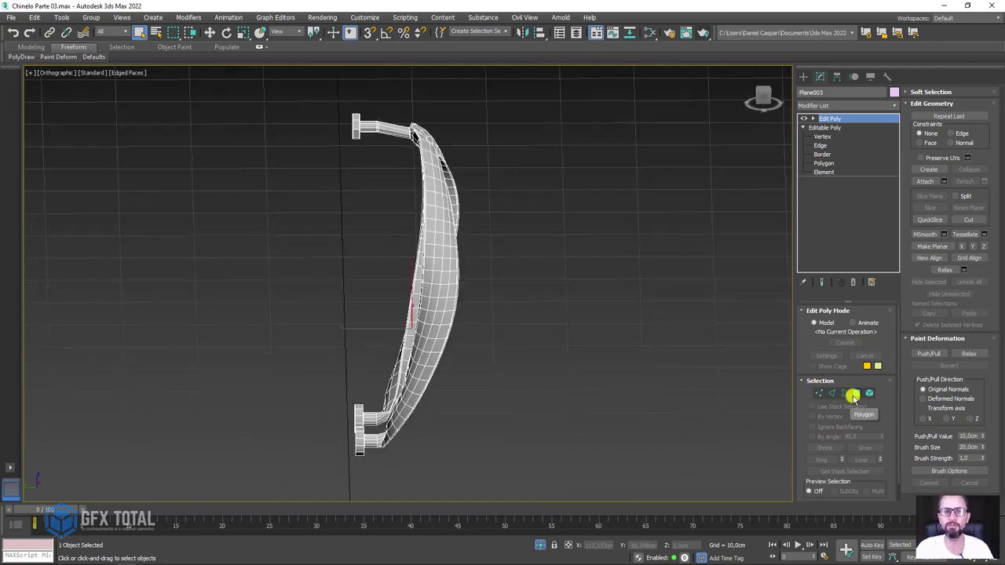
At Polygon level, select the tab polygons at both the top and lower ends of the strap.
{"action": "left_click", "coordinate": [858, 399]}
{"action": "left_click_drag", "start_coordinate": [264, 89], "coordinate": [382, 206]}
{"action": "middle_click_drag", "start_coordinate": [369, 302], "coordinate": [366, 195]}
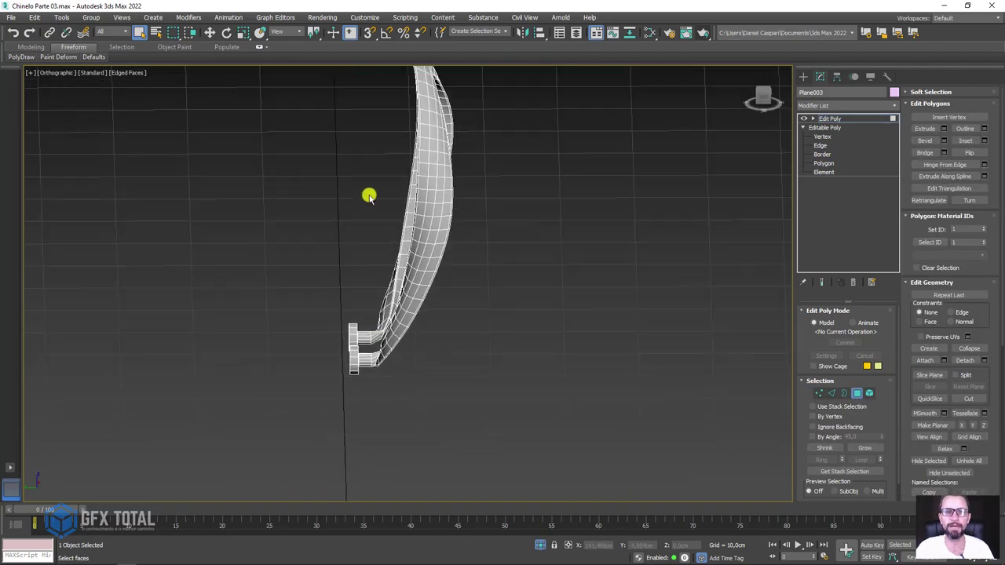
{"action": "scroll", "coordinate": [325, 286], "scroll_direction": "up", "scroll_amount": 3}
{"action": "left_click_drag", "start_coordinate": [325, 285], "coordinate": [376, 413]}
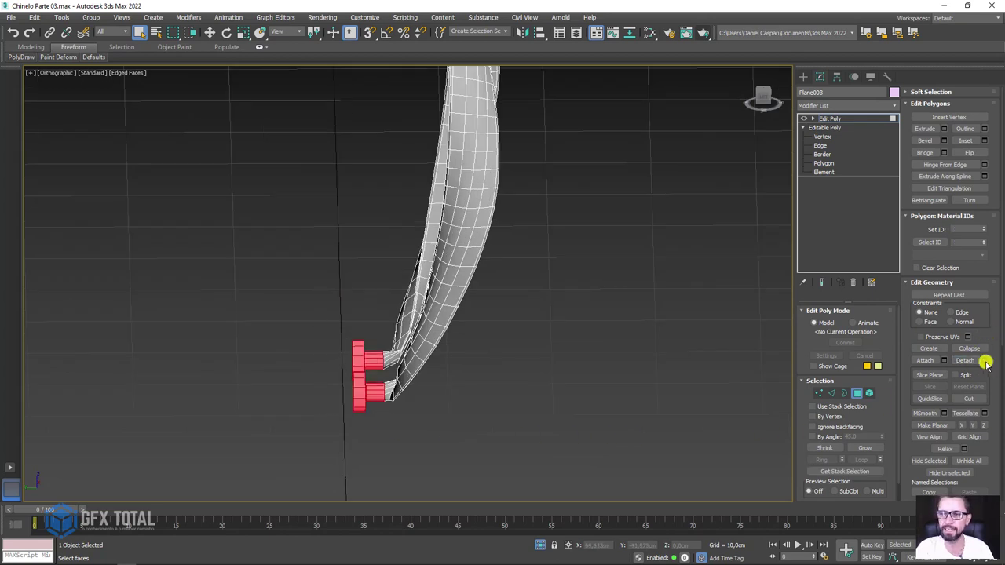
Detach the selected tabs as a separate object, Object001, and return to the Edit Poly level.
{"action": "left_click", "coordinate": [983, 360]}
{"action": "left_click", "coordinate": [534, 285]}
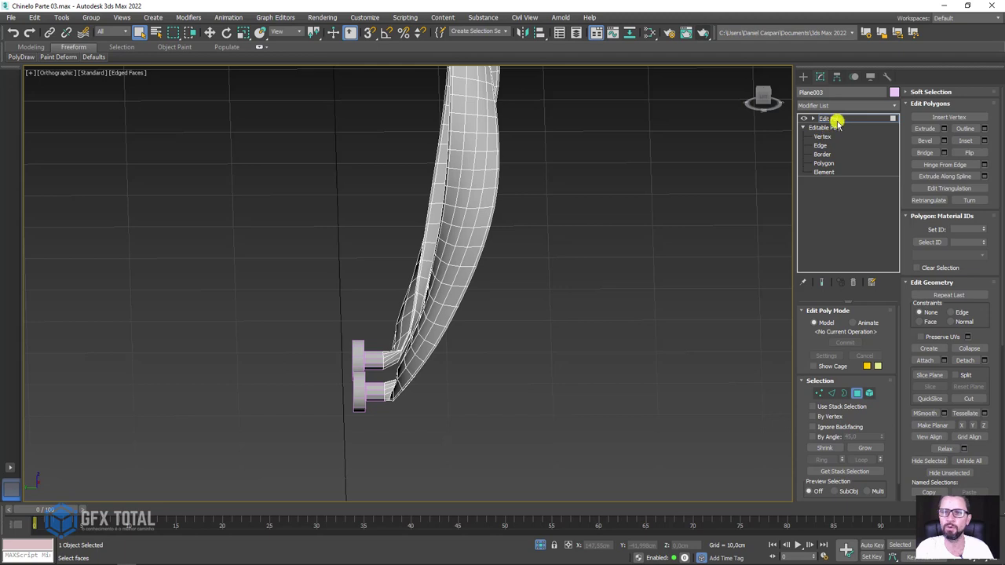
{"action": "left_click", "coordinate": [830, 119]}
{"action": "middle_click_drag", "start_coordinate": [581, 196], "coordinate": [514, 327], "text": "alt"}
Select Object001, test-move it and undo, then end isolation and reselect Plane003.
{"action": "left_click", "coordinate": [424, 361]}
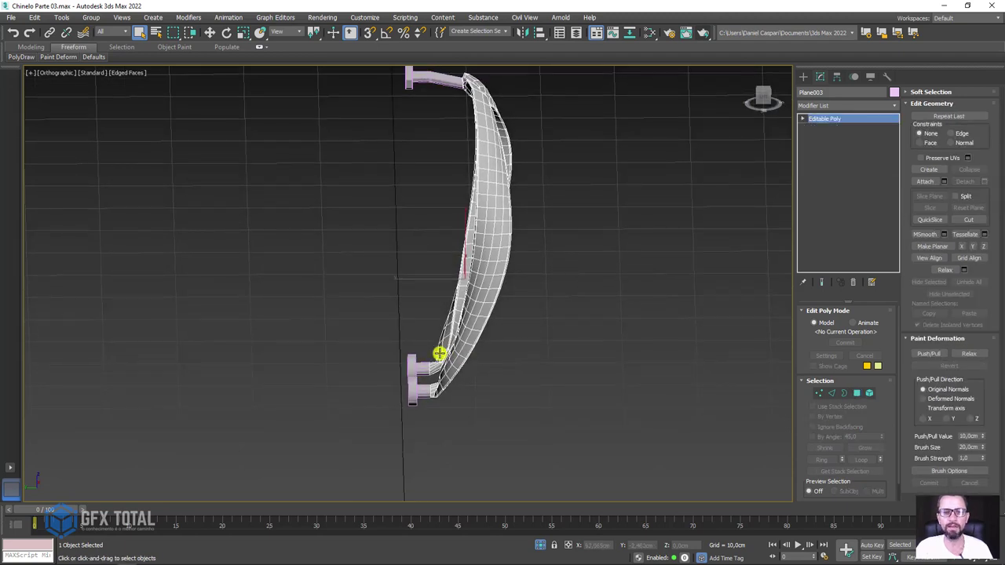
{"action": "scroll", "coordinate": [456, 323], "scroll_direction": "down", "scroll_amount": 3}
{"action": "key", "text": "w"}
{"action": "left_click_drag", "start_coordinate": [411, 298], "coordinate": [259, 292]}
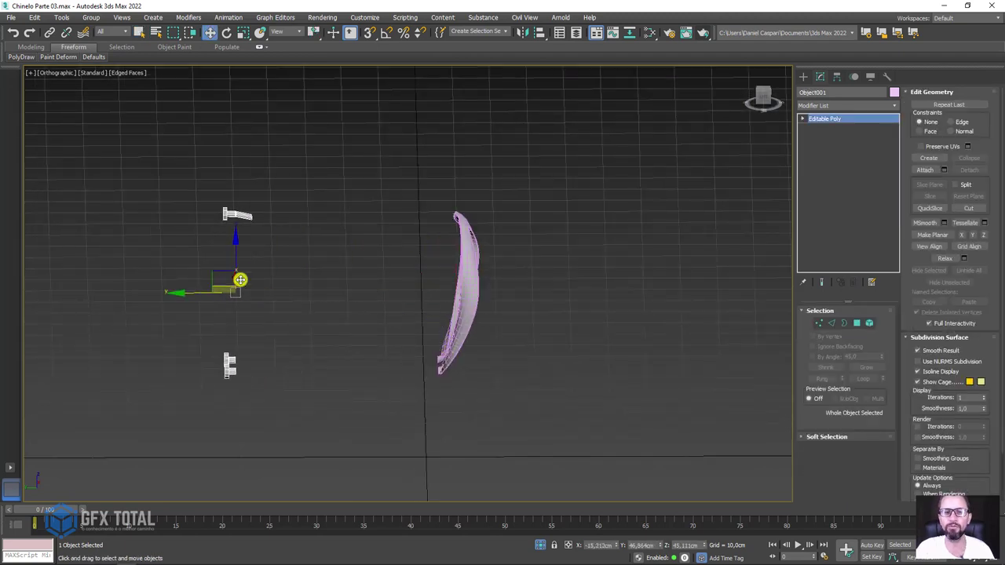
{"action": "key", "text": "ctrl+z"}
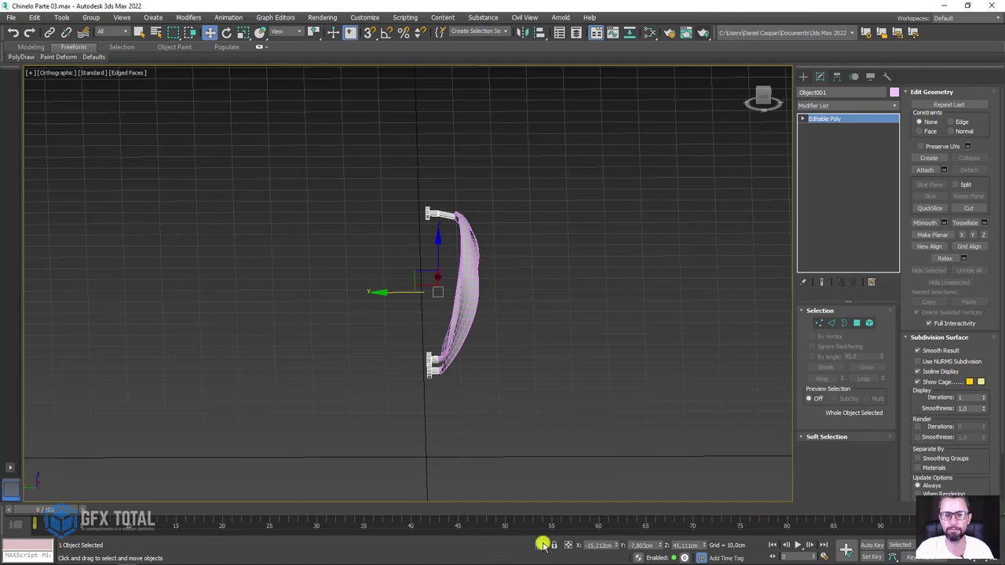
{"action": "left_click", "coordinate": [541, 545]}
{"action": "left_click", "coordinate": [287, 197]}
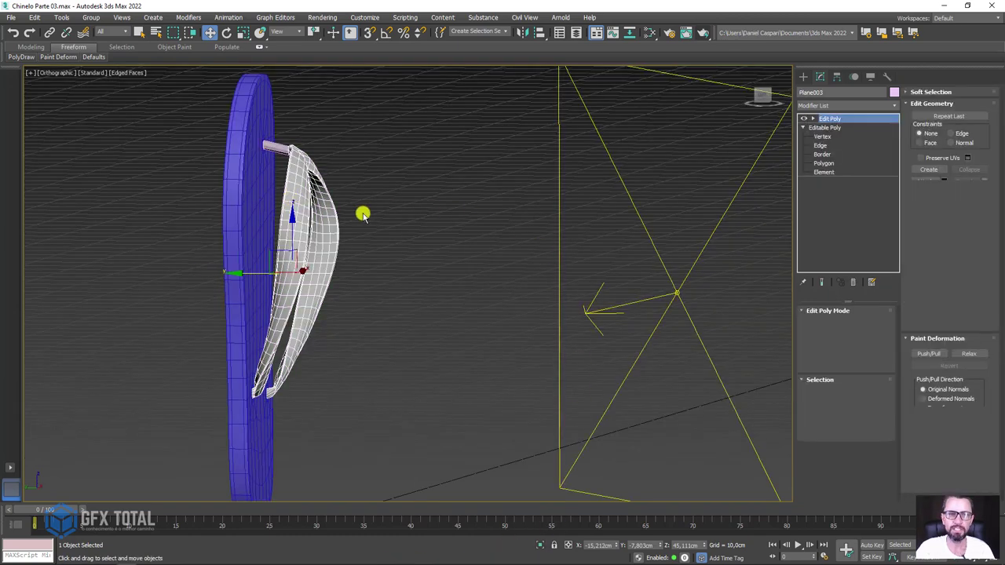
In the Front view, choose the Paint Deformation Shift brush and pan across the flip-flops.
{"action": "key", "text": "f"}
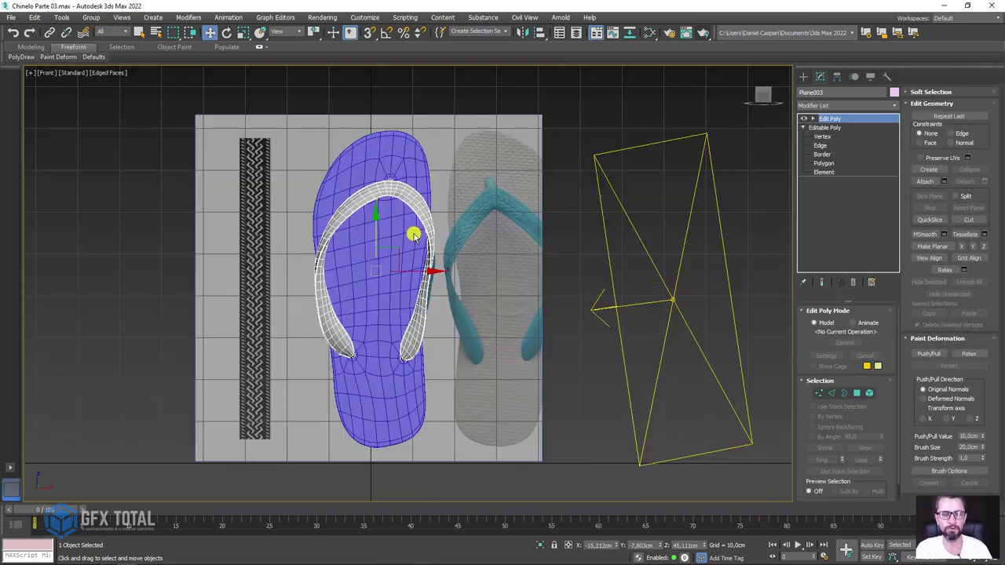
{"action": "scroll", "coordinate": [403, 194], "scroll_direction": "up", "scroll_amount": 2}
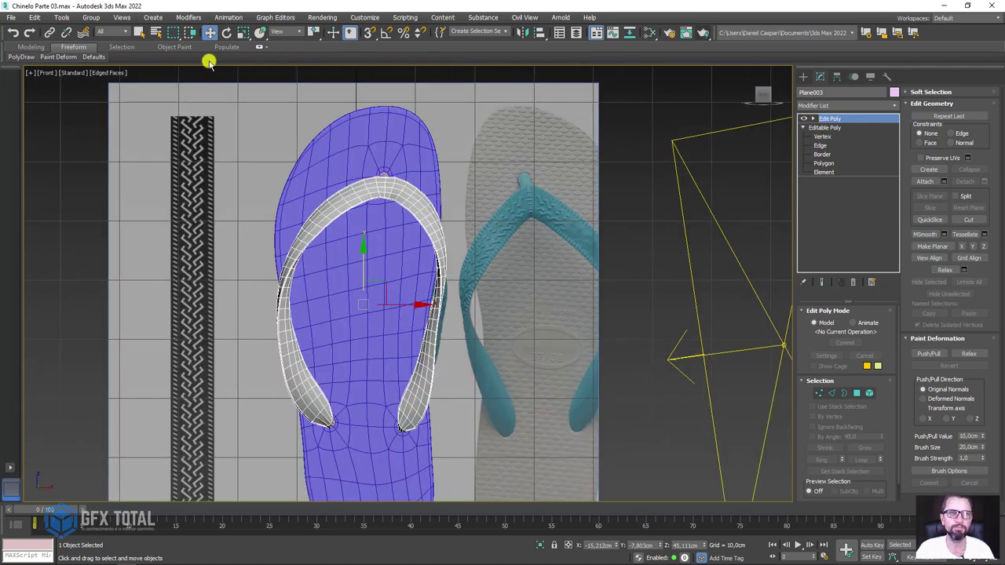
{"action": "left_click", "coordinate": [69, 52]}
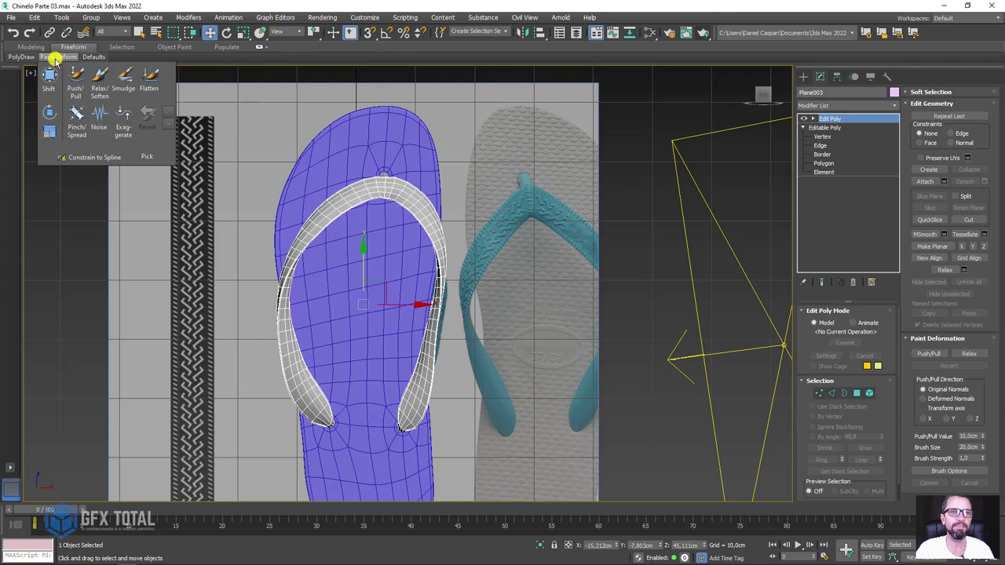
{"action": "left_click", "coordinate": [48, 74]}
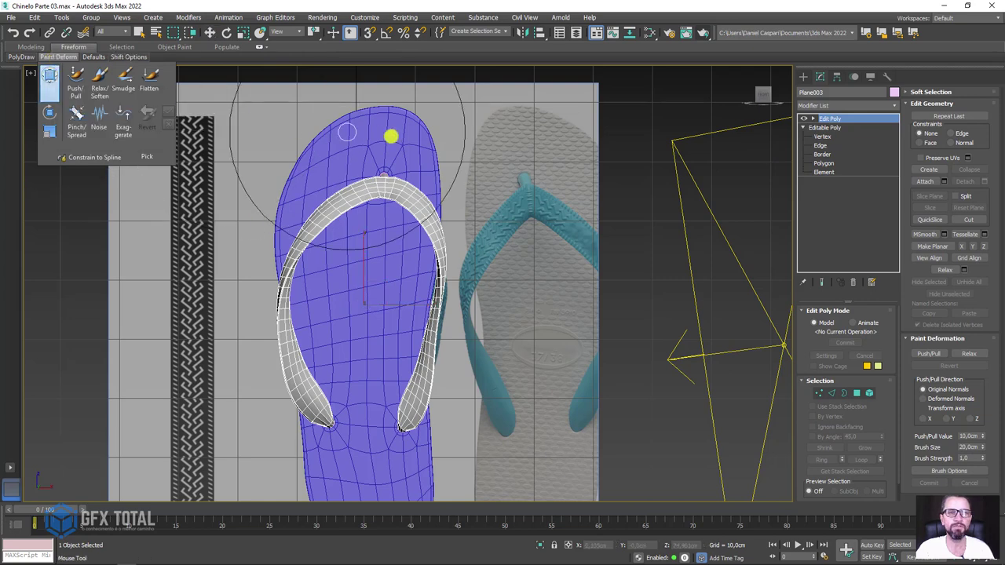
{"action": "scroll", "coordinate": [416, 197], "scroll_direction": "up", "scroll_amount": 3}
{"action": "scroll", "coordinate": [415, 258], "scroll_direction": "down", "scroll_amount": 3}
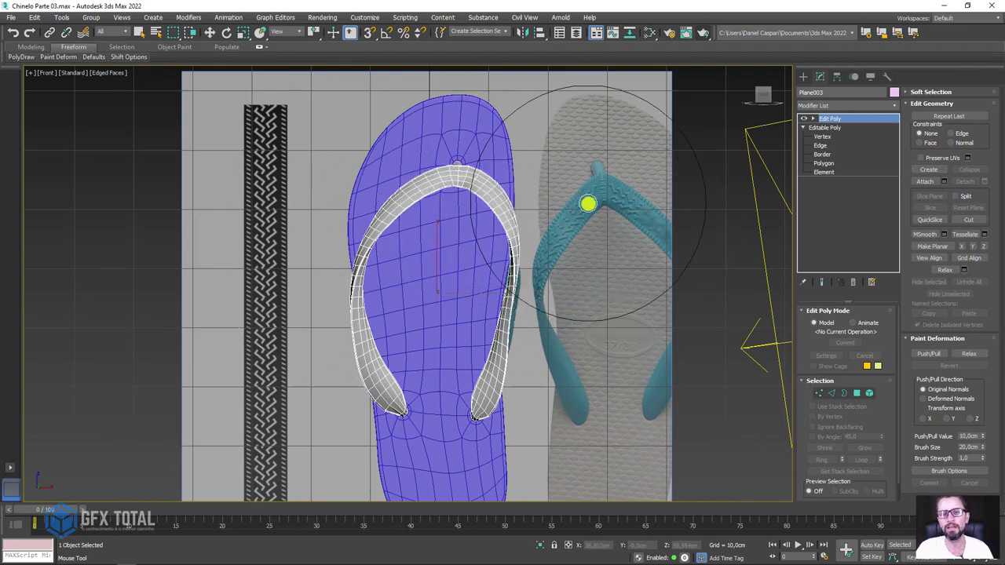
{"action": "middle_click_drag", "start_coordinate": [589, 203], "coordinate": [505, 213]}
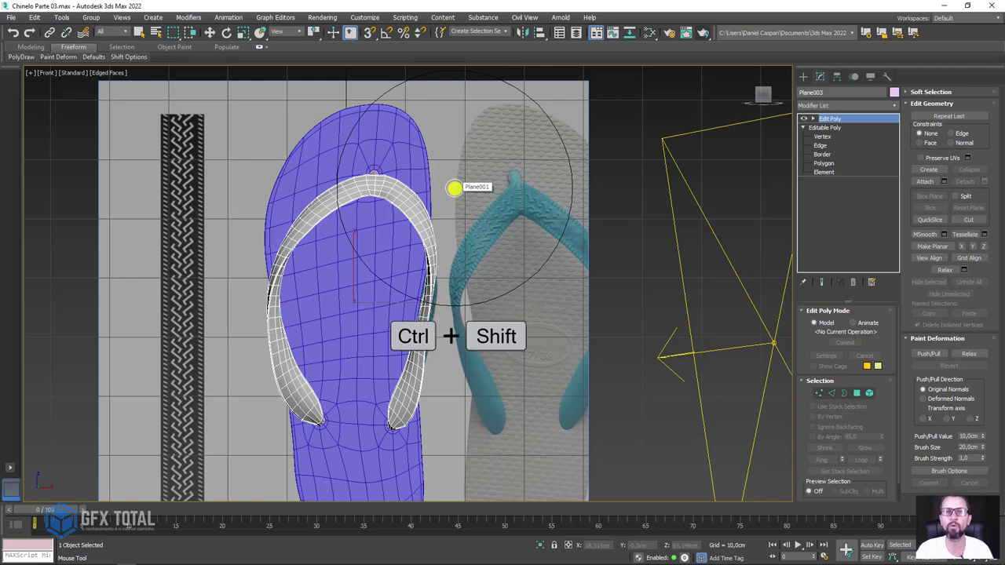
Shrink the Shift brush size and adjust its falloff.
{"action": "mouse_move", "coordinate": [454, 188]}
{"action": "left_mouse_down", "text": "ctrl+shift"}
{"action": "mouse_move", "coordinate": [460, 237]}
{"action": "mouse_move", "coordinate": [460, 191]}
{"action": "left_mouse_up", "text": "ctrl+shift"}
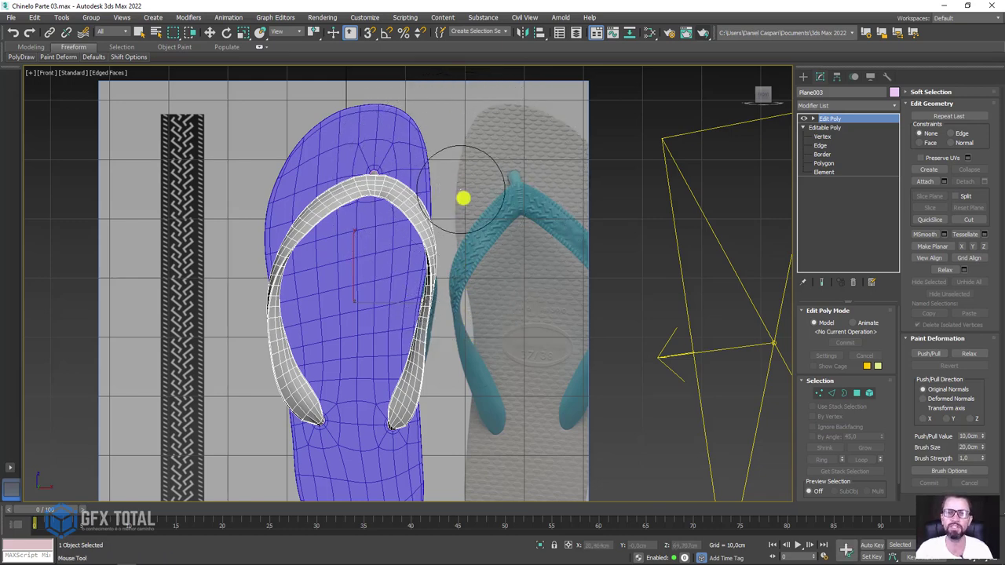
{"action": "mouse_move", "coordinate": [473, 262]}
{"action": "left_mouse_down", "text": "ctrl"}
{"action": "mouse_move", "coordinate": [471, 206]}
{"action": "mouse_move", "coordinate": [480, 206]}
{"action": "left_mouse_up", "text": "ctrl"}
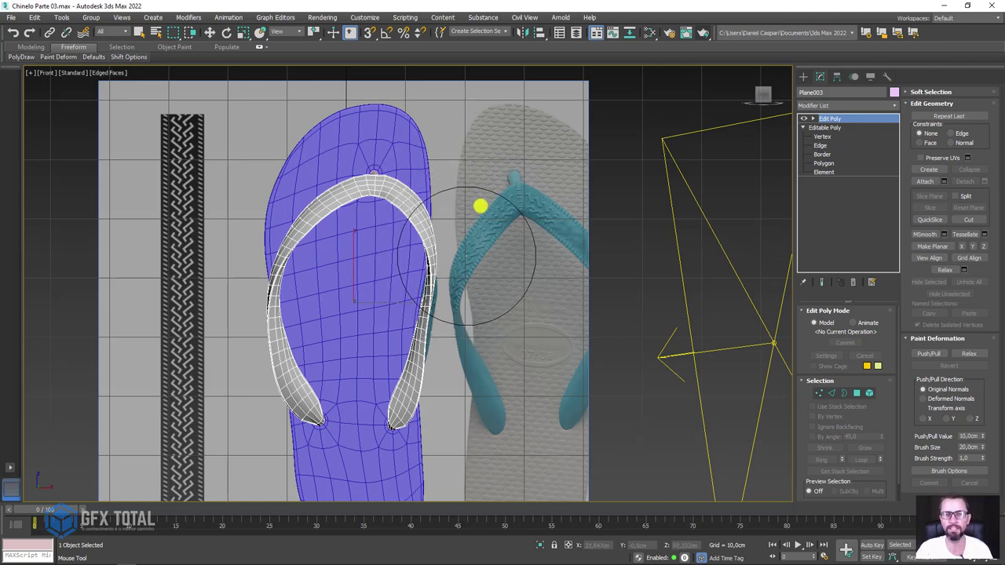
{"action": "scroll", "coordinate": [414, 192], "scroll_direction": "up", "scroll_amount": 2}
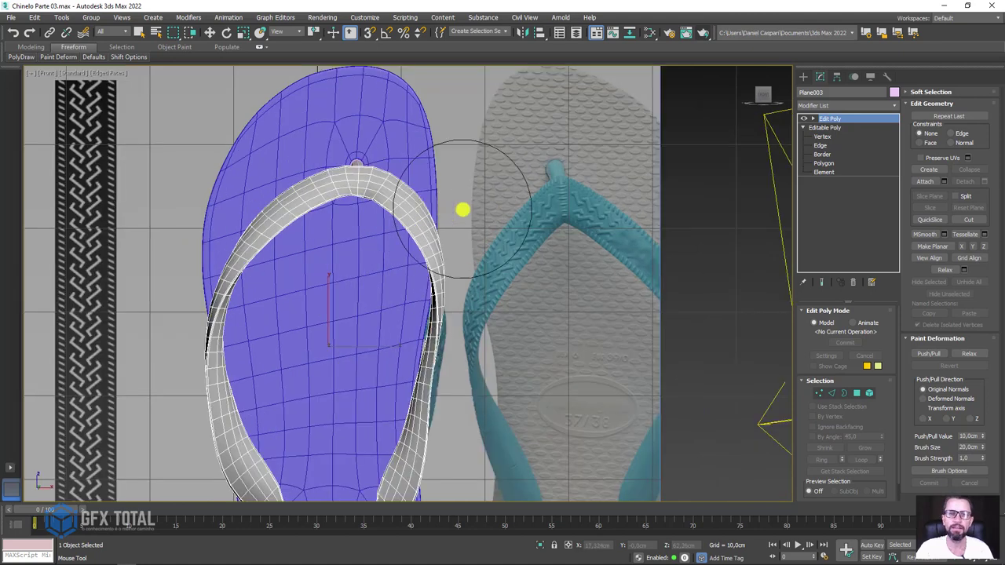
{"action": "scroll", "coordinate": [537, 240], "scroll_direction": "down", "scroll_amount": 2}
Open the Slate Material Editor showing Map #2 wired to Material #27's Bump map.
{"action": "left_click_drag", "start_coordinate": [418, 179], "coordinate": [548, 266]}
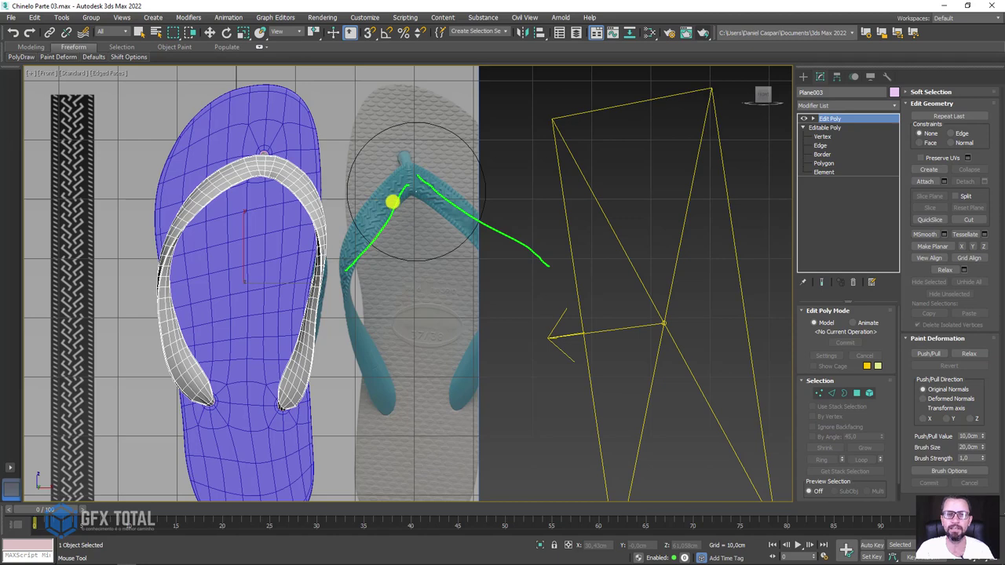
{"action": "left_click_drag", "start_coordinate": [391, 200], "coordinate": [357, 329]}
{"action": "scroll", "coordinate": [337, 220], "scroll_direction": "up", "scroll_amount": 3}
{"action": "scroll", "coordinate": [353, 203], "scroll_direction": "down", "scroll_amount": 2}
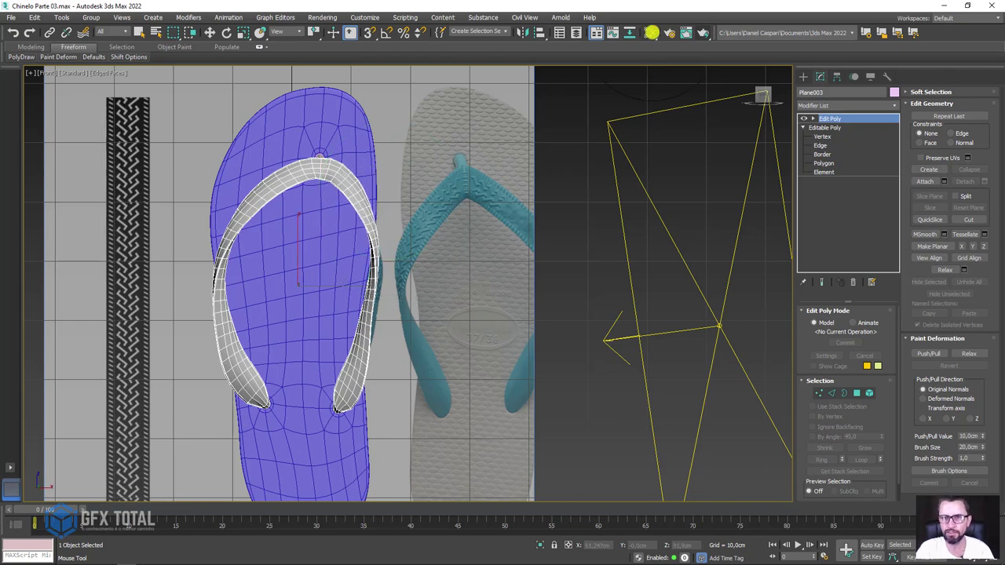
{"action": "left_click", "coordinate": [650, 32]}
{"action": "scroll", "coordinate": [385, 197], "scroll_direction": "down", "scroll_amount": 3}
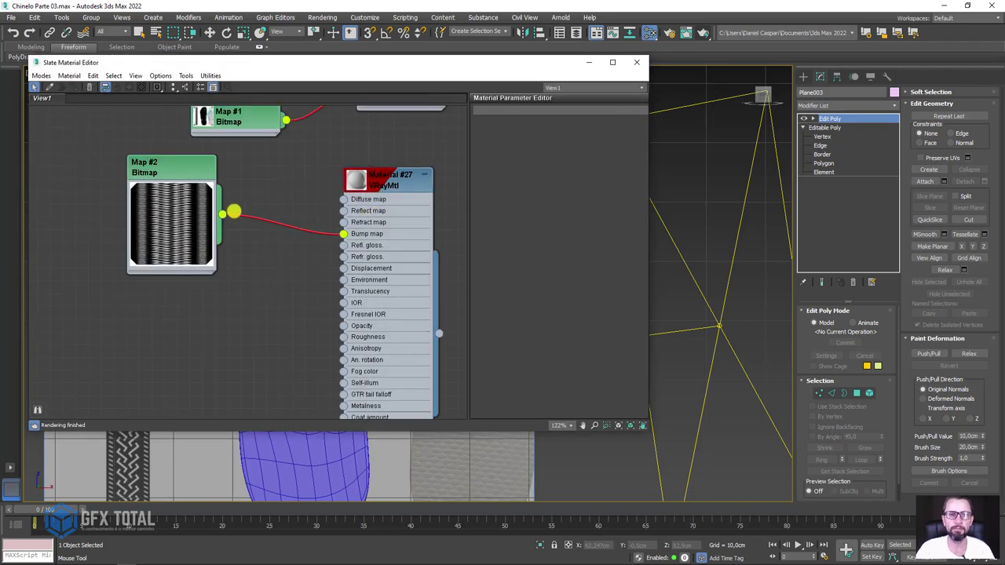
Wire Map #2 into Material #27's Diffuse map, then maximize the Front viewport.
{"action": "left_click_drag", "start_coordinate": [222, 213], "coordinate": [343, 199]}
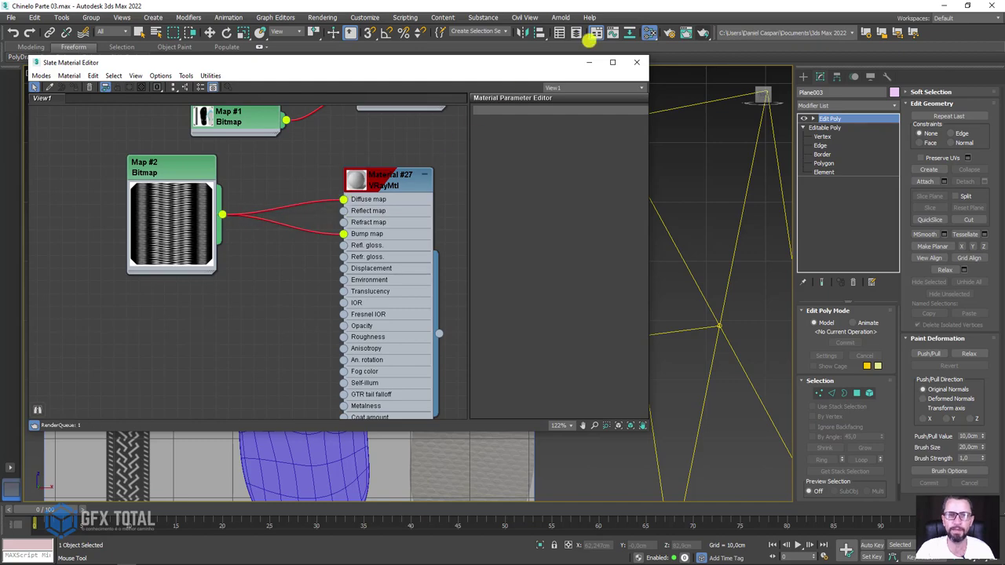
{"action": "left_click", "coordinate": [586, 61]}
{"action": "key", "text": "alt+w"}
{"action": "scroll", "coordinate": [392, 244], "scroll_direction": "up", "scroll_amount": 5}
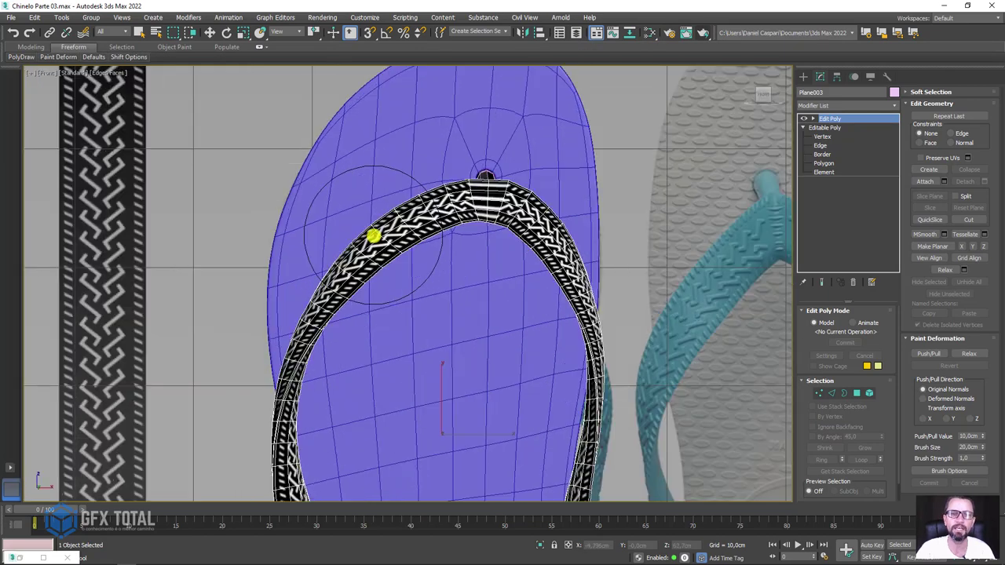
{"action": "scroll", "coordinate": [404, 228], "scroll_direction": "up", "scroll_amount": 3}
Push/pull the strap surface near its left tip and along the right side.
{"action": "left_click_drag", "start_coordinate": [439, 213], "coordinate": [315, 299]}
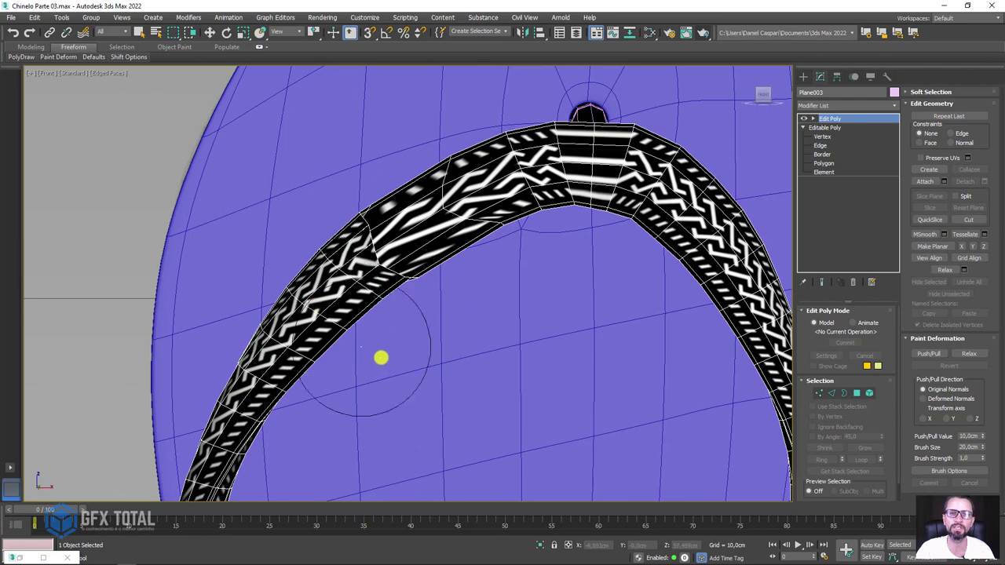
{"action": "scroll", "coordinate": [385, 292], "scroll_direction": "down", "scroll_amount": 5}
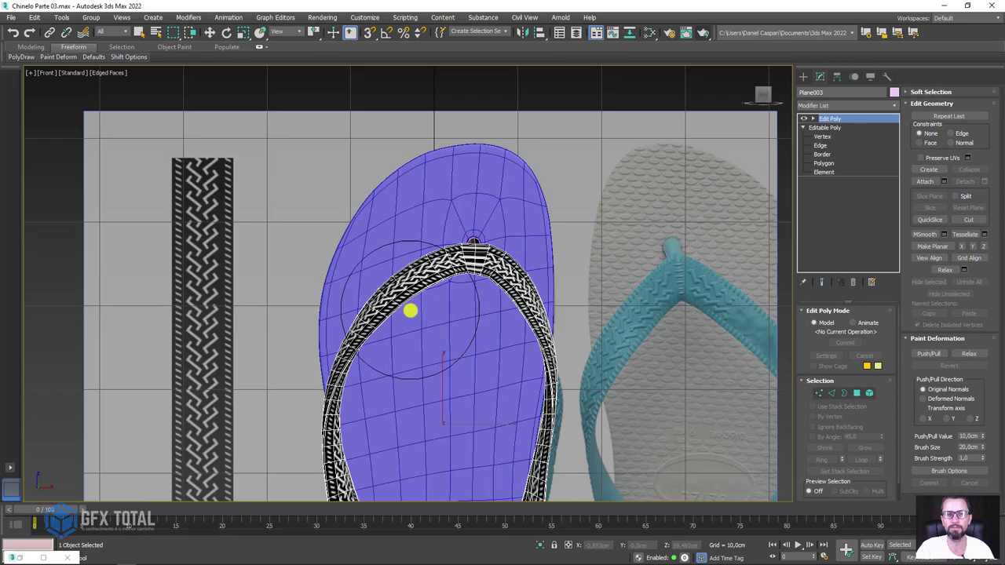
{"action": "middle_click_drag", "start_coordinate": [411, 312], "coordinate": [372, 214]}
{"action": "scroll", "coordinate": [372, 214], "scroll_direction": "down", "scroll_amount": 2}
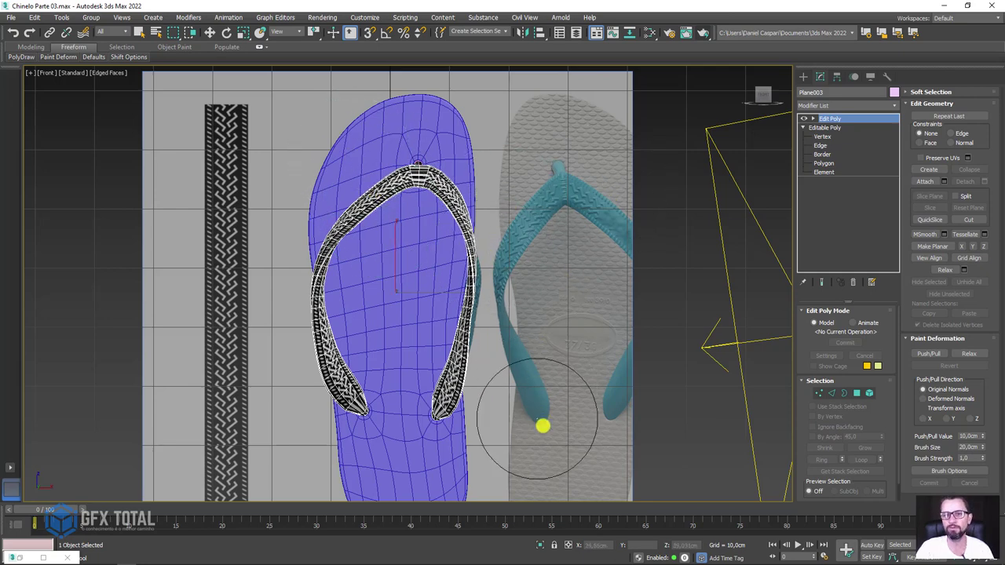
{"action": "left_click_drag", "start_coordinate": [353, 359], "coordinate": [336, 382]}
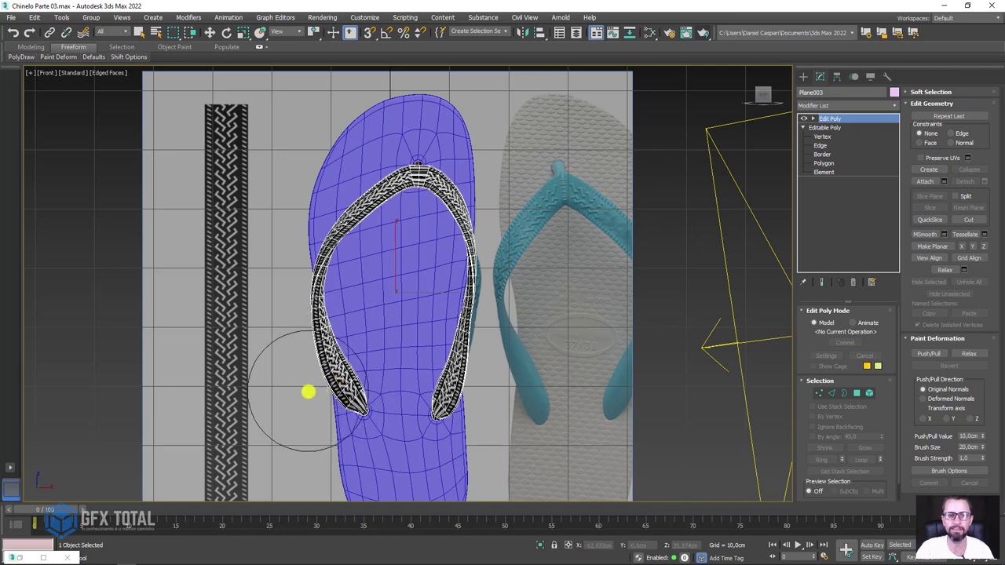
{"action": "left_click_drag", "start_coordinate": [304, 295], "coordinate": [301, 295]}
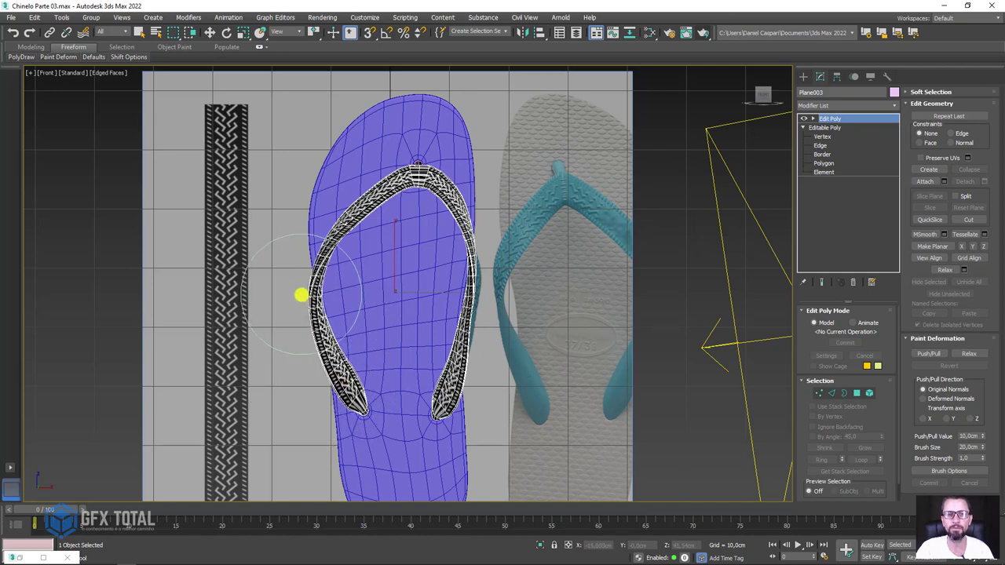
{"action": "left_click_drag", "start_coordinate": [478, 294], "coordinate": [488, 340]}
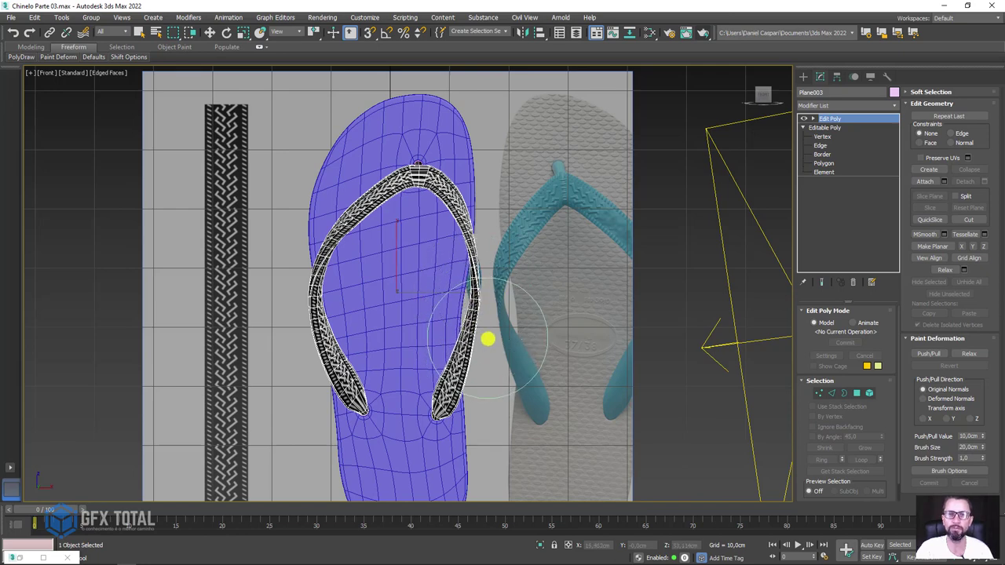
Sculpt the strap's top near the toe post into a sharper V at the centre.
{"action": "scroll", "coordinate": [420, 188], "scroll_direction": "up", "scroll_amount": 2}
{"action": "scroll", "coordinate": [617, 189], "scroll_direction": "up", "scroll_amount": 2}
{"action": "scroll", "coordinate": [575, 167], "scroll_direction": "up", "scroll_amount": 1}
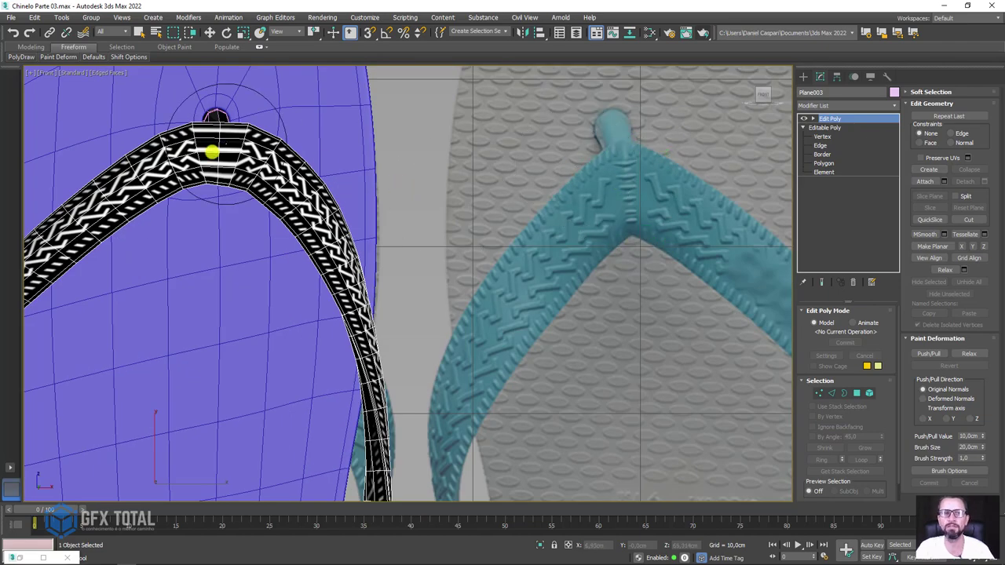
{"action": "scroll", "coordinate": [235, 188], "scroll_direction": "down", "scroll_amount": 2}
{"action": "scroll", "coordinate": [314, 197], "scroll_direction": "up", "scroll_amount": 4}
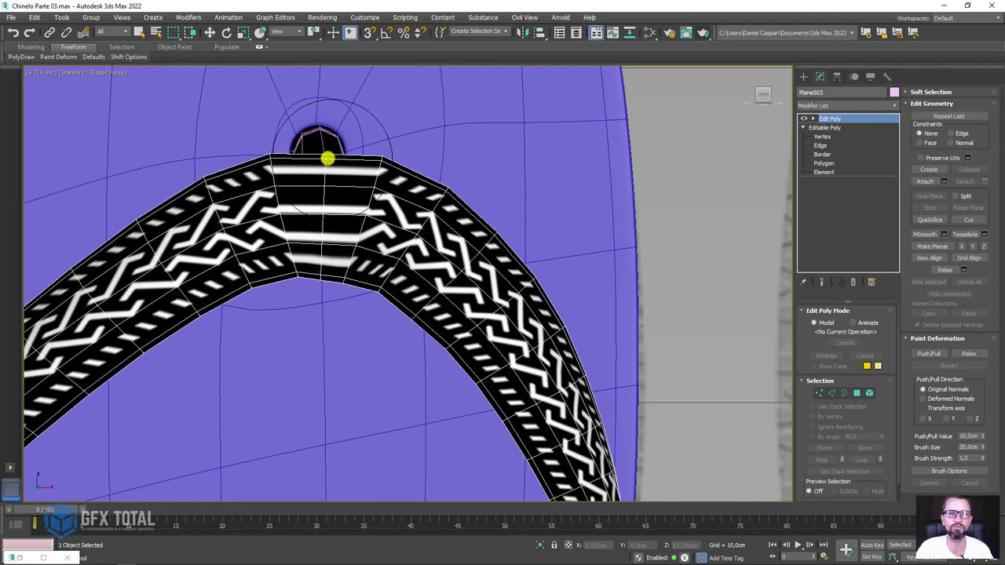
{"action": "left_click_drag", "start_coordinate": [328, 161], "coordinate": [324, 237]}
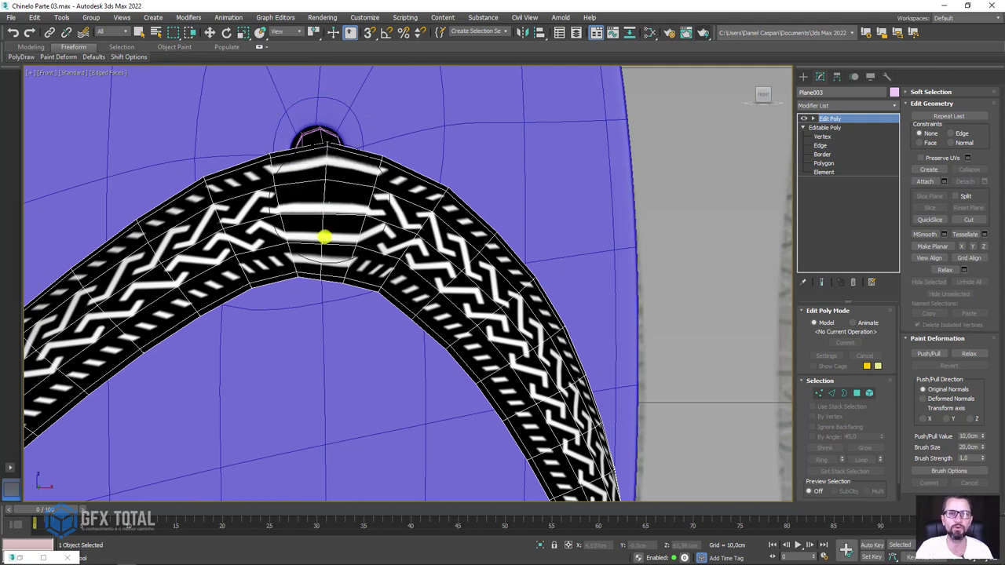
{"action": "left_click_drag", "start_coordinate": [320, 283], "coordinate": [327, 141]}
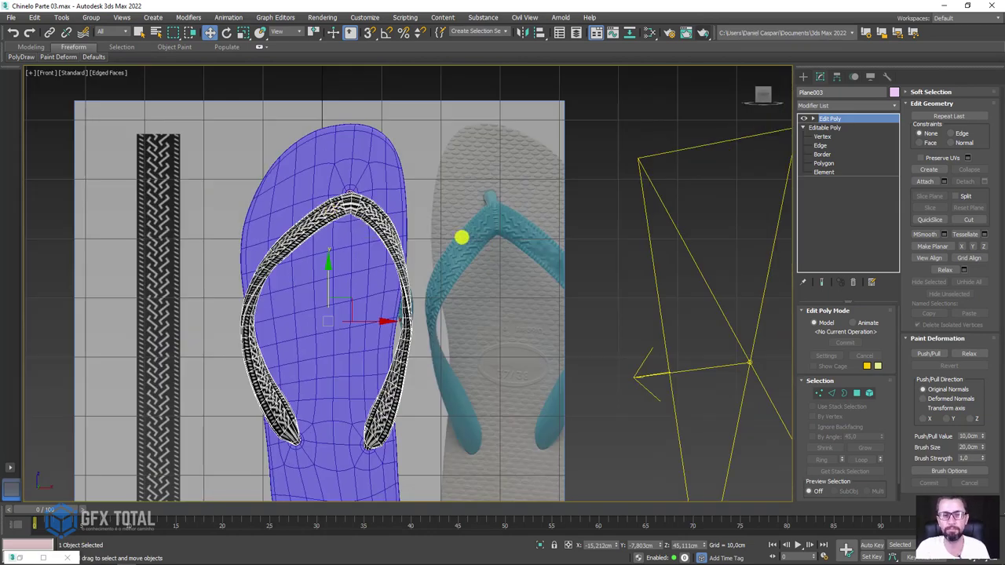
Orbit to a perspective view and isolate the strap together with its pegs.
{"action": "mouse_move", "coordinate": [462, 237]}
{"action": "middle_mouse_down", "text": "alt"}
{"action": "mouse_move", "coordinate": [438, 230]}
{"action": "mouse_move", "coordinate": [489, 227]}
{"action": "mouse_move", "coordinate": [395, 208]}
{"action": "mouse_move", "coordinate": [423, 193]}
{"action": "middle_mouse_up", "text": "alt"}
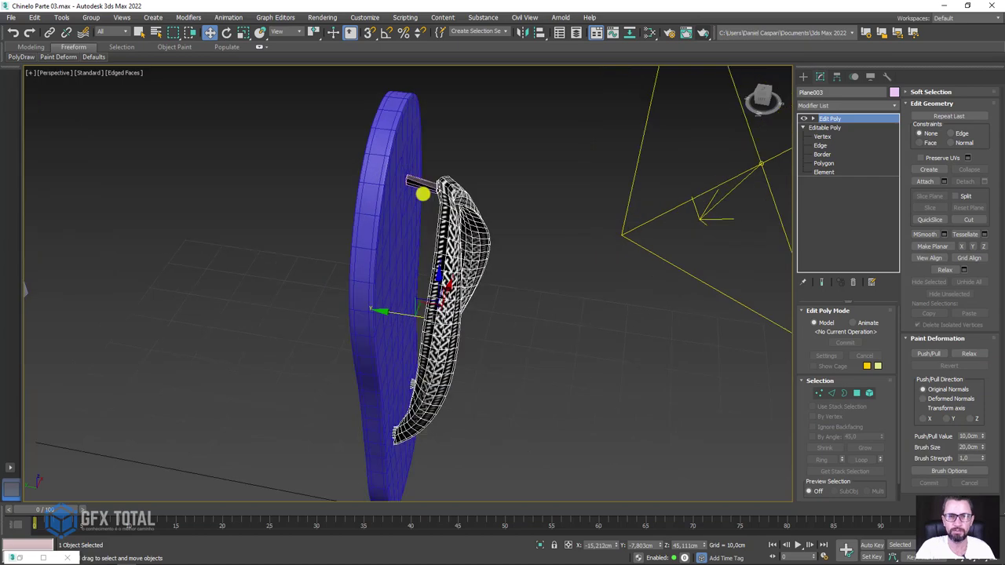
{"action": "left_click", "coordinate": [421, 185], "text": "ctrl"}
{"action": "left_click", "coordinate": [539, 545]}
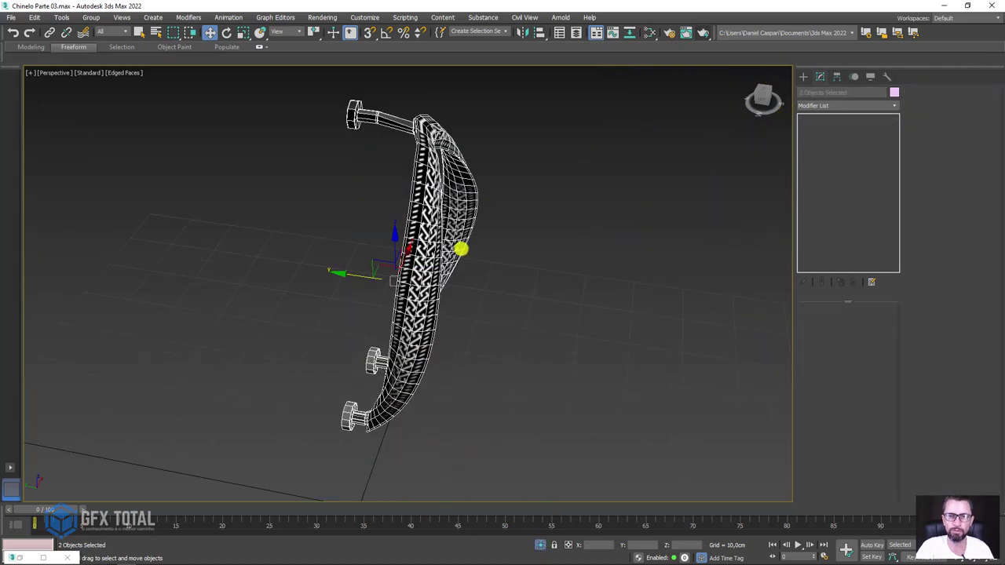
{"action": "middle_click_drag", "start_coordinate": [460, 249], "coordinate": [520, 358], "text": "alt"}
{"action": "scroll", "coordinate": [408, 139], "scroll_direction": "up", "scroll_amount": 5}
{"action": "scroll", "coordinate": [403, 164], "scroll_direction": "up", "scroll_amount": 3}
Select the strap Plane003 alone, inspect it at Border level, then exit Border level.
{"action": "left_click", "coordinate": [431, 180]}
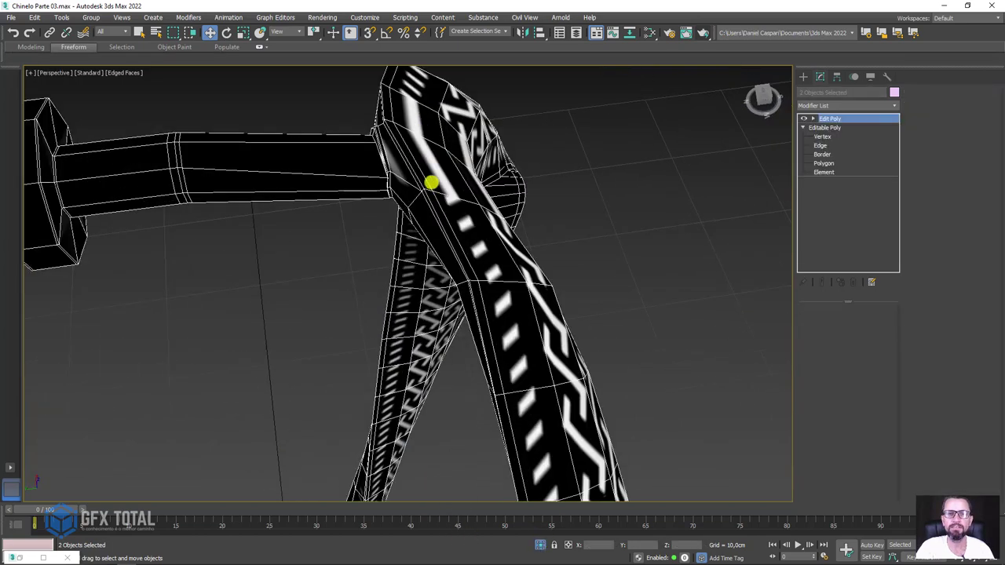
{"action": "left_click", "coordinate": [822, 154]}
{"action": "scroll", "coordinate": [679, 181], "scroll_direction": "down", "scroll_amount": 8}
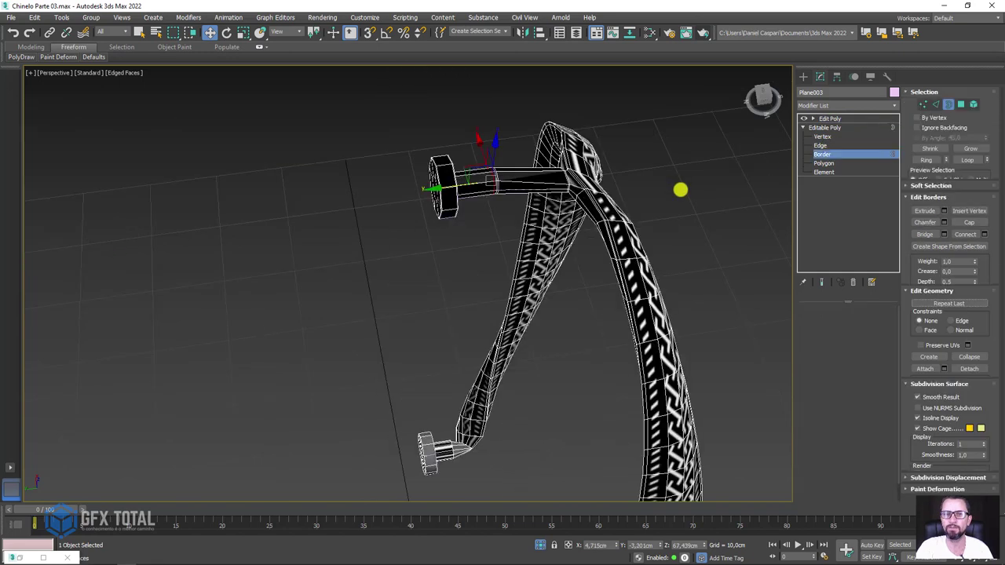
{"action": "scroll", "coordinate": [646, 259], "scroll_direction": "down", "scroll_amount": 3}
{"action": "middle_click_drag", "start_coordinate": [646, 260], "coordinate": [796, 177], "text": "alt"}
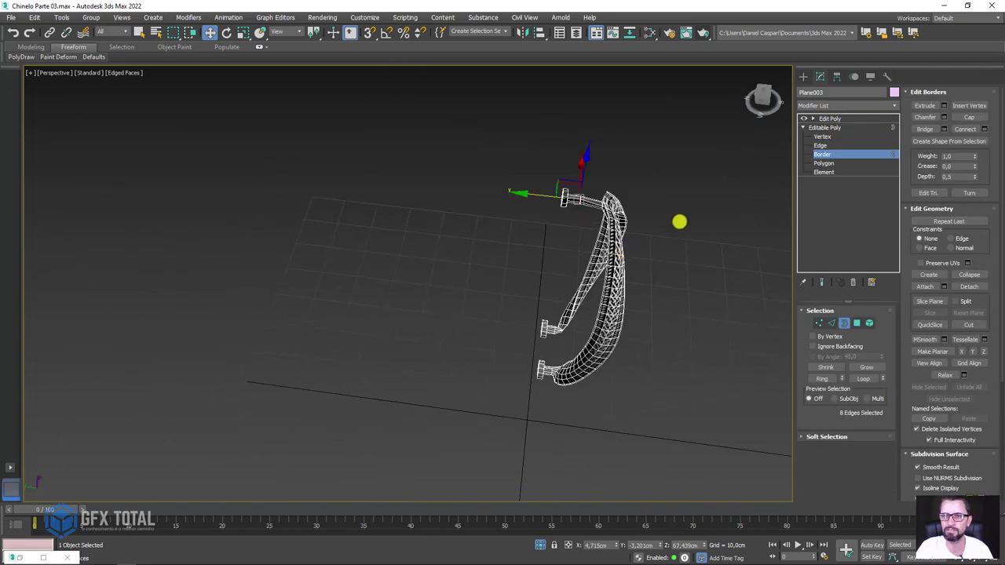
{"action": "scroll", "coordinate": [606, 225], "scroll_direction": "up", "scroll_amount": 2}
{"action": "scroll", "coordinate": [605, 225], "scroll_direction": "up", "scroll_amount": 2}
{"action": "left_click", "coordinate": [828, 119]}
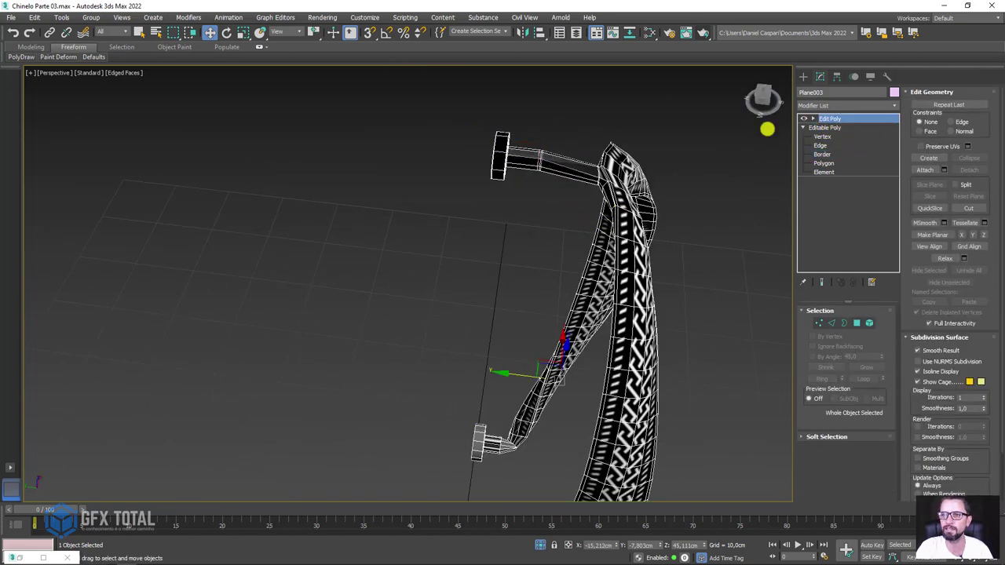
Select Object001's open border edges and shift them slightly to the left.
{"action": "left_click", "coordinate": [511, 152]}
{"action": "scroll", "coordinate": [610, 158], "scroll_direction": "down", "scroll_amount": 5}
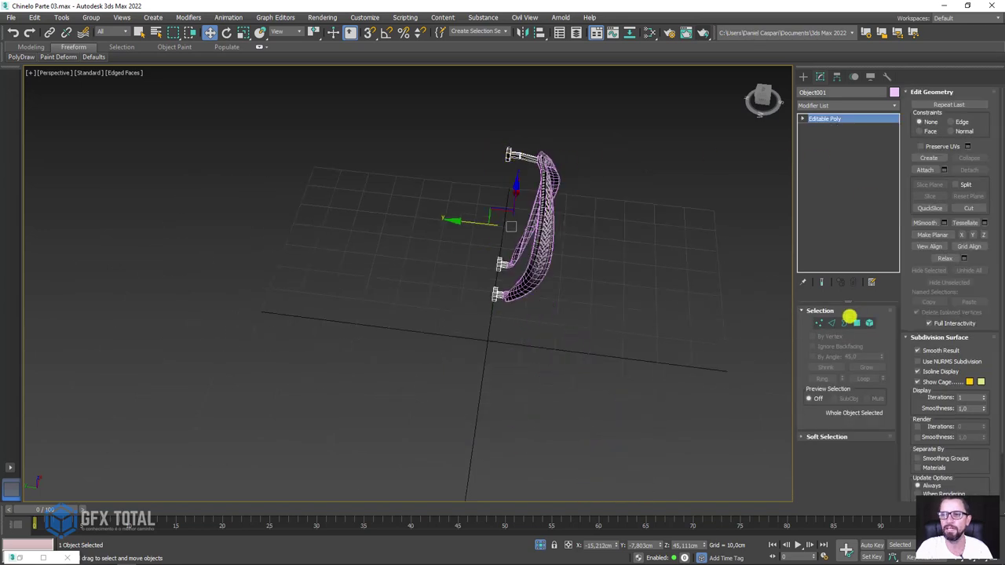
{"action": "left_click", "coordinate": [844, 322]}
{"action": "left_click_drag", "start_coordinate": [602, 107], "coordinate": [435, 424]}
{"action": "key", "text": "z"}
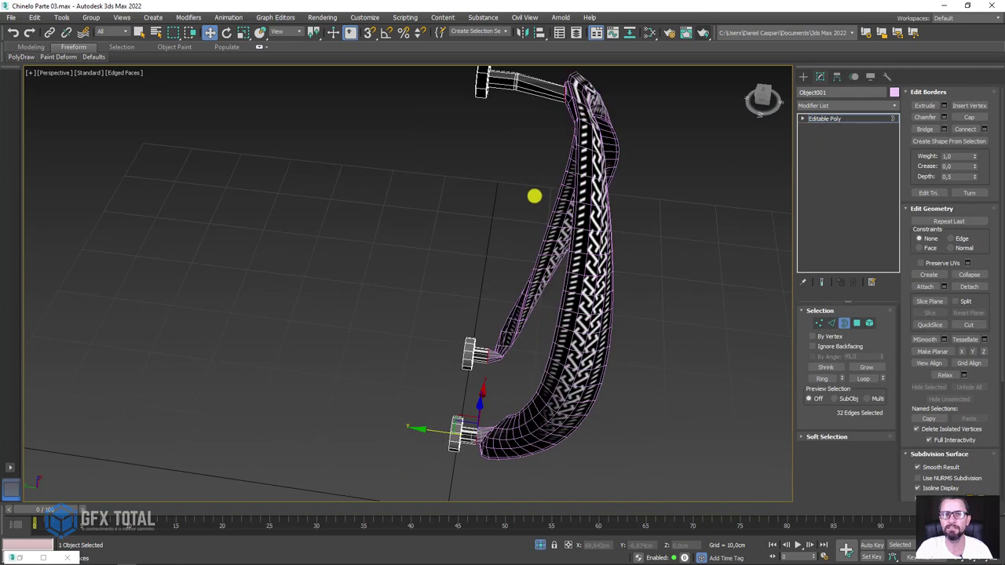
{"action": "scroll", "coordinate": [442, 337], "scroll_direction": "up", "scroll_amount": 2}
{"action": "scroll", "coordinate": [470, 241], "scroll_direction": "up", "scroll_amount": 2}
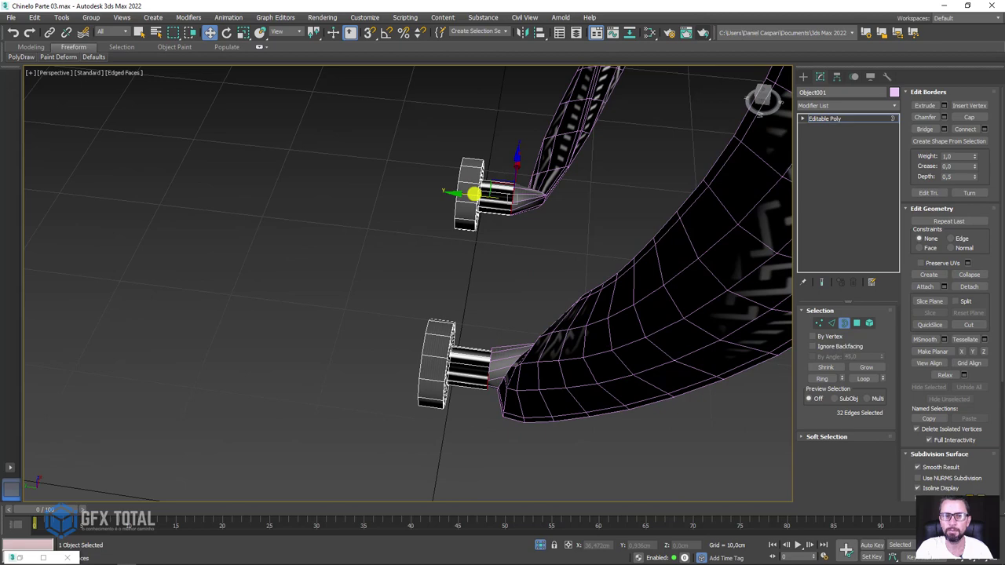
{"action": "left_click_drag", "start_coordinate": [471, 194], "coordinate": [455, 191]}
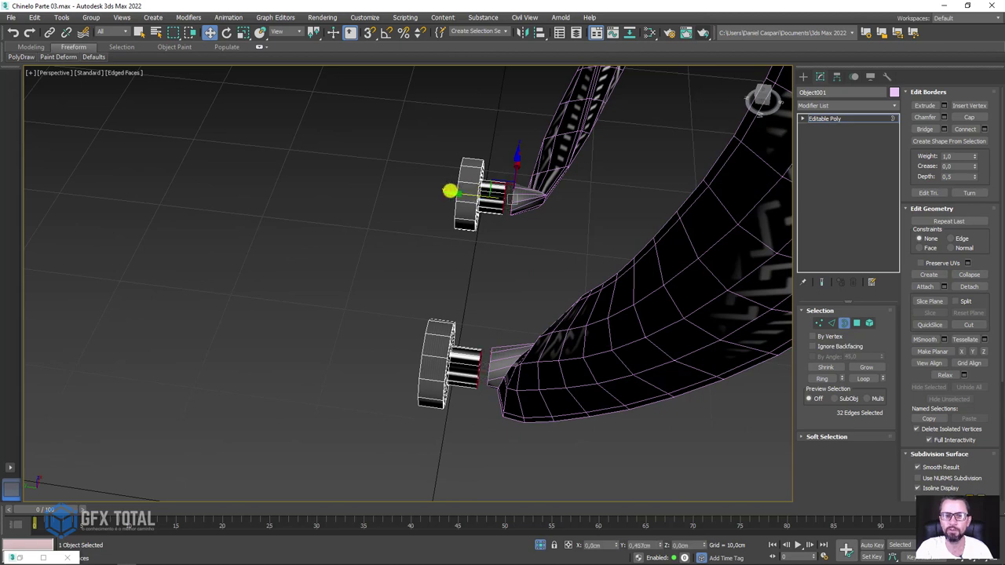
{"action": "scroll", "coordinate": [461, 191], "scroll_direction": "down", "scroll_amount": 6}
{"action": "middle_click_drag", "start_coordinate": [599, 119], "coordinate": [552, 259], "text": "alt"}
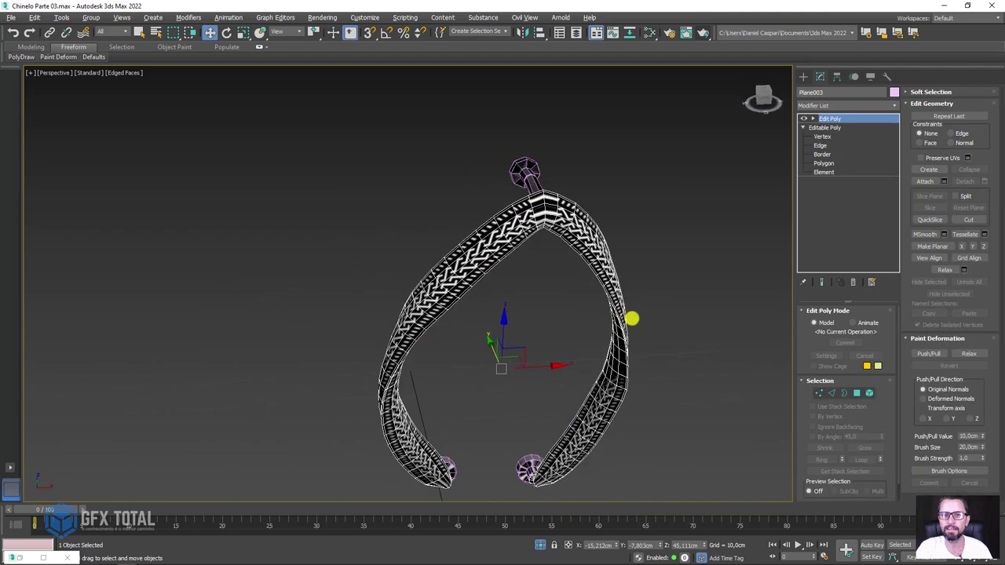
Toggle the strap's Edit Poly modifier off and on to compare the reshaped arch.
{"action": "mouse_move", "coordinate": [632, 318]}
{"action": "middle_mouse_down", "text": "alt"}
{"action": "mouse_move", "coordinate": [639, 325]}
{"action": "mouse_move", "coordinate": [648, 258]}
{"action": "middle_mouse_up", "text": "alt"}
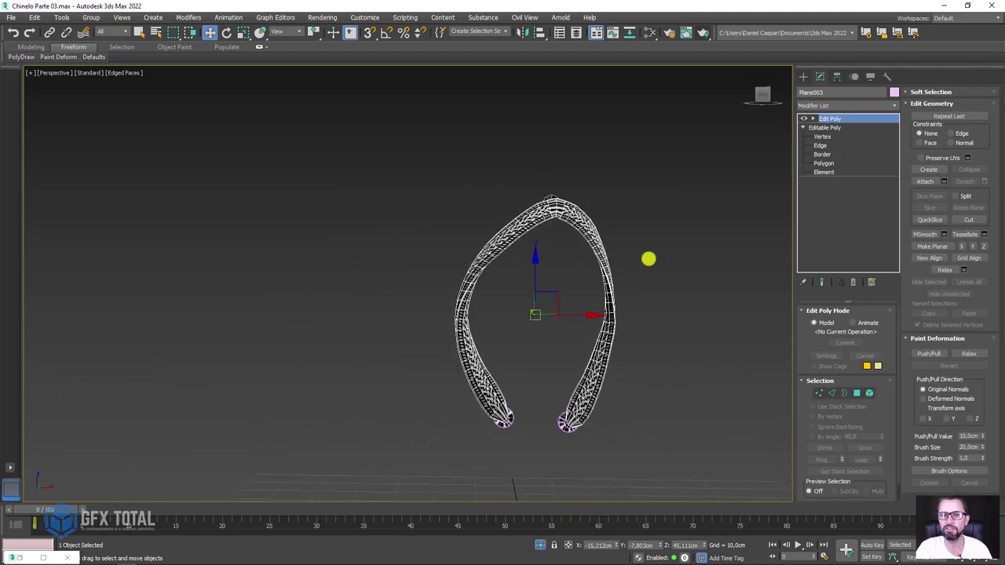
{"action": "left_click", "coordinate": [802, 120]}
{"action": "left_click", "coordinate": [802, 120]}
{"action": "left_click", "coordinate": [803, 120]}
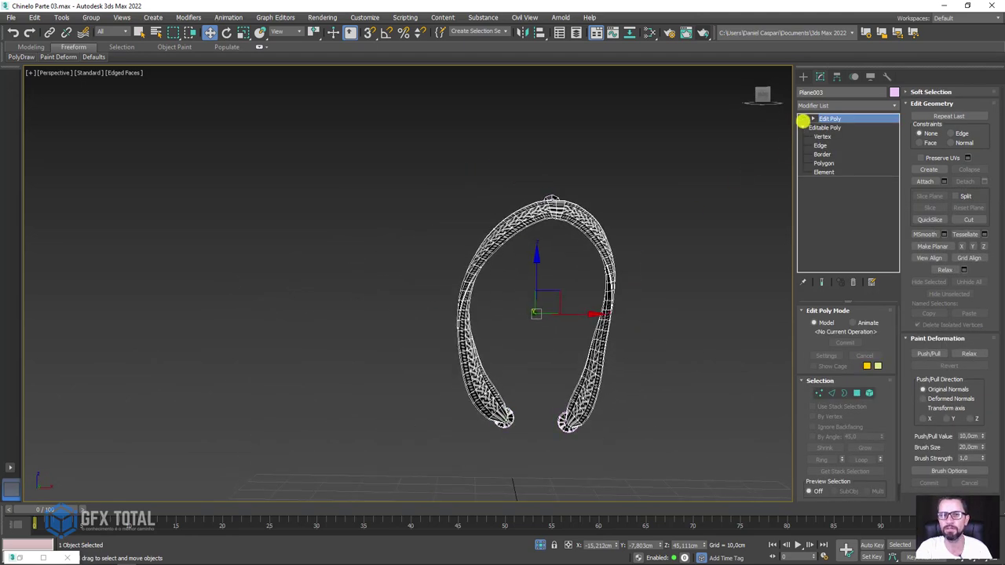
{"action": "left_click", "coordinate": [802, 120]}
{"action": "middle_click_drag", "start_coordinate": [510, 249], "coordinate": [544, 216], "text": "alt"}
{"action": "scroll", "coordinate": [543, 215], "scroll_direction": "up", "scroll_amount": 3}
{"action": "middle_click_drag", "start_coordinate": [540, 173], "coordinate": [547, 225], "text": "alt"}
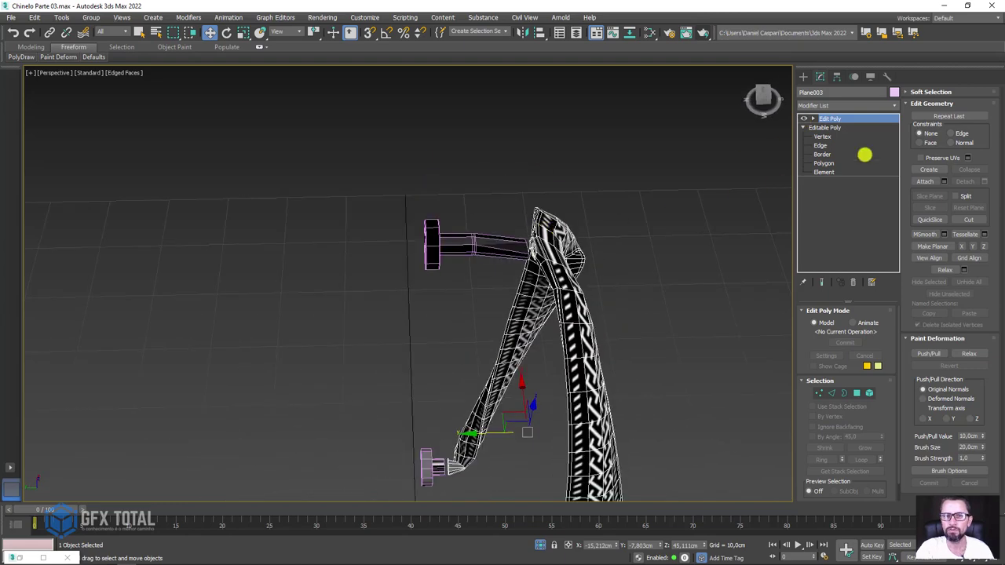
Attach the peg object Object001 back into Plane003 and switch to Border level.
{"action": "left_click", "coordinate": [925, 180]}
{"action": "left_click", "coordinate": [508, 248]}
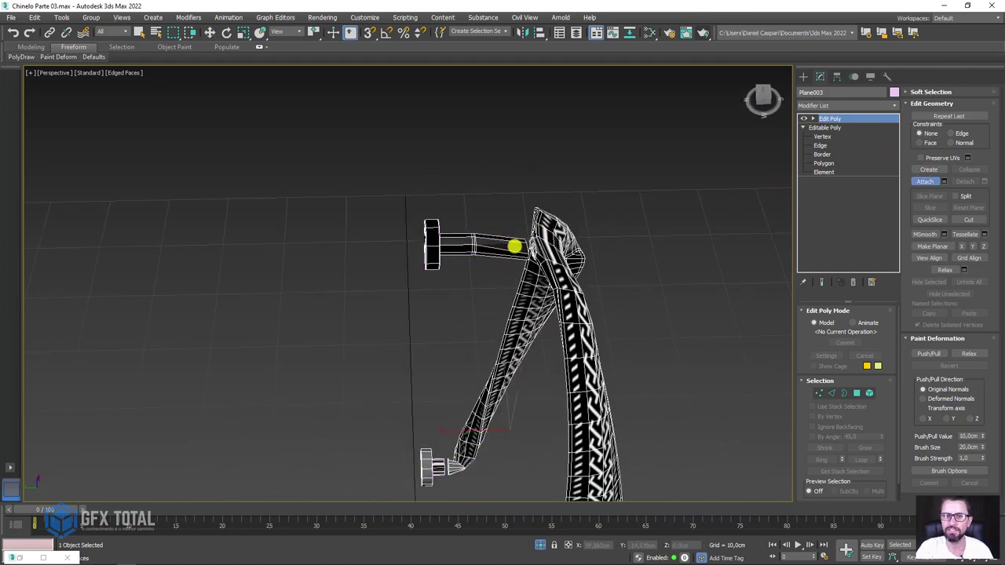
{"action": "left_click", "coordinate": [812, 120]}
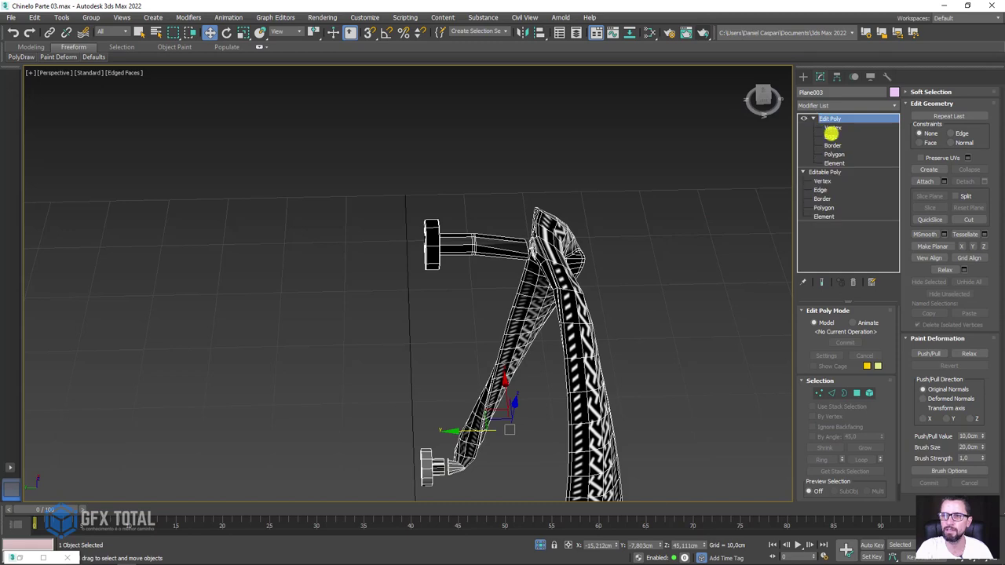
{"action": "left_click", "coordinate": [833, 146]}
Box-select the border at the middle peg joint, leaving the lower peg's border unselected.
{"action": "scroll", "coordinate": [538, 244], "scroll_direction": "up", "scroll_amount": 5}
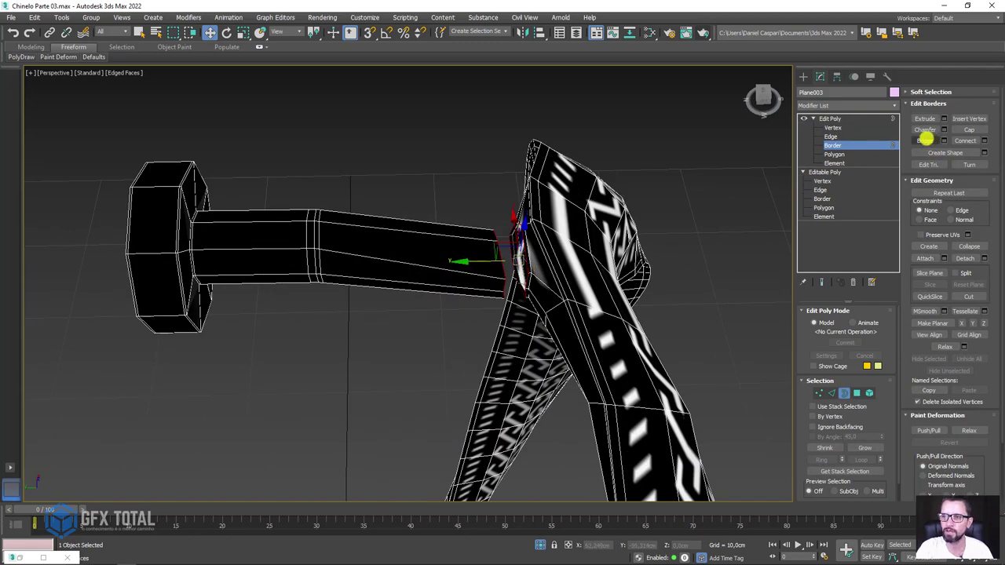
{"action": "scroll", "coordinate": [513, 233], "scroll_direction": "down", "scroll_amount": 3}
{"action": "scroll", "coordinate": [547, 248], "scroll_direction": "down", "scroll_amount": 4}
{"action": "left_click_drag", "start_coordinate": [543, 265], "coordinate": [401, 442]}
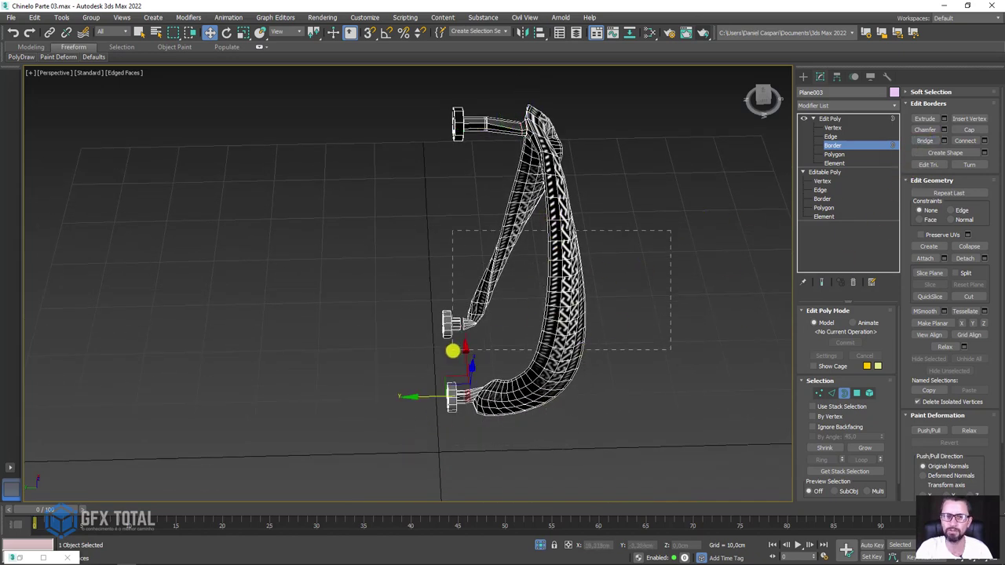
{"action": "left_click_drag", "start_coordinate": [452, 351], "coordinate": [452, 352]}
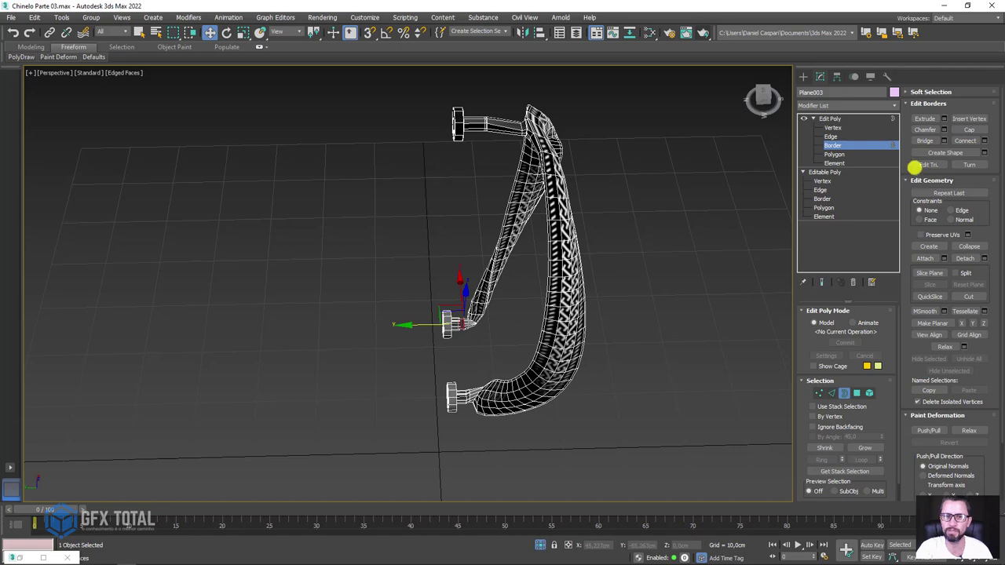
Switch to Edge level and zoom in on the peg's cone-to-cylinder junction.
{"action": "left_click", "coordinate": [830, 397]}
{"action": "scroll", "coordinate": [518, 134], "scroll_direction": "up", "scroll_amount": 5}
{"action": "scroll", "coordinate": [542, 106], "scroll_direction": "up", "scroll_amount": 2}
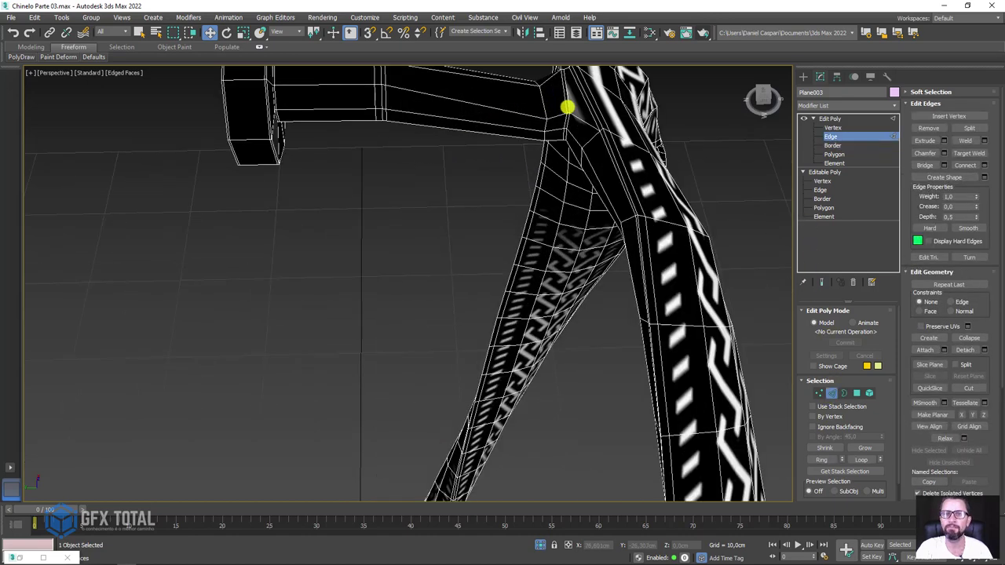
{"action": "scroll", "coordinate": [549, 149], "scroll_direction": "up", "scroll_amount": 3}
{"action": "scroll", "coordinate": [526, 200], "scroll_direction": "up", "scroll_amount": 2}
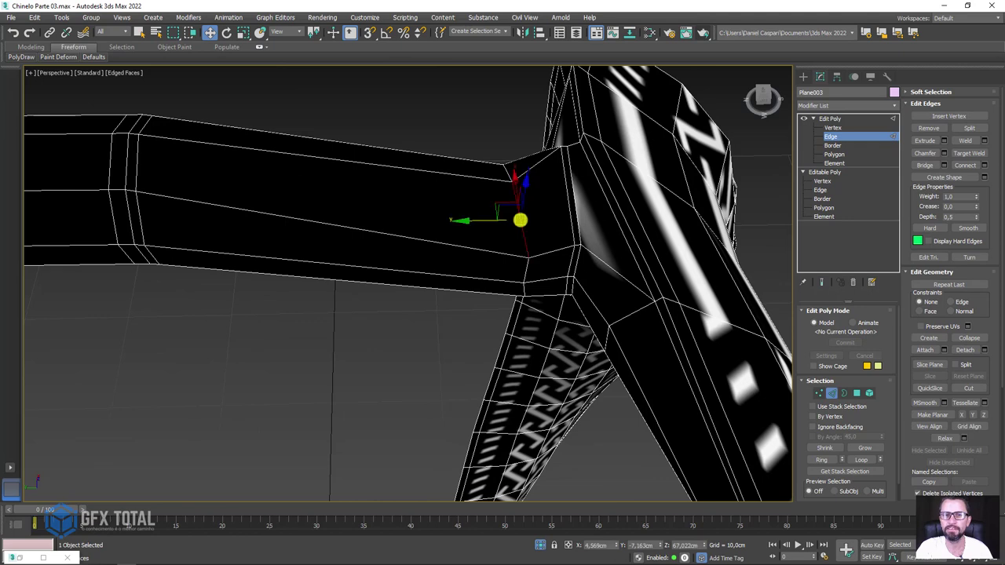
{"action": "scroll", "coordinate": [522, 235], "scroll_direction": "down", "scroll_amount": 8}
{"action": "scroll", "coordinate": [525, 140], "scroll_direction": "up", "scroll_amount": 3}
{"action": "scroll", "coordinate": [474, 215], "scroll_direction": "up", "scroll_amount": 3}
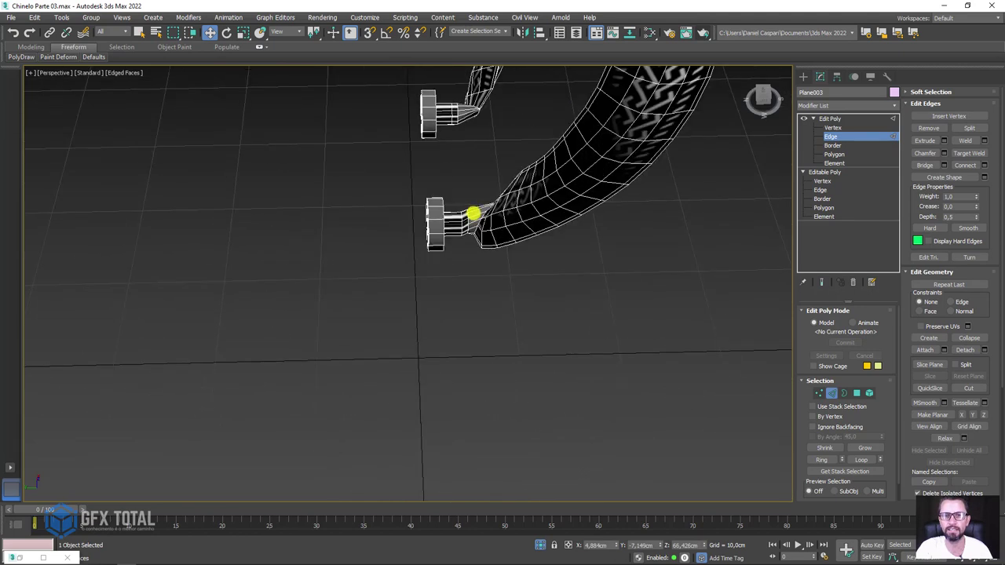
{"action": "scroll", "coordinate": [447, 217], "scroll_direction": "up", "scroll_amount": 3}
{"action": "scroll", "coordinate": [437, 219], "scroll_direction": "up", "scroll_amount": 2}
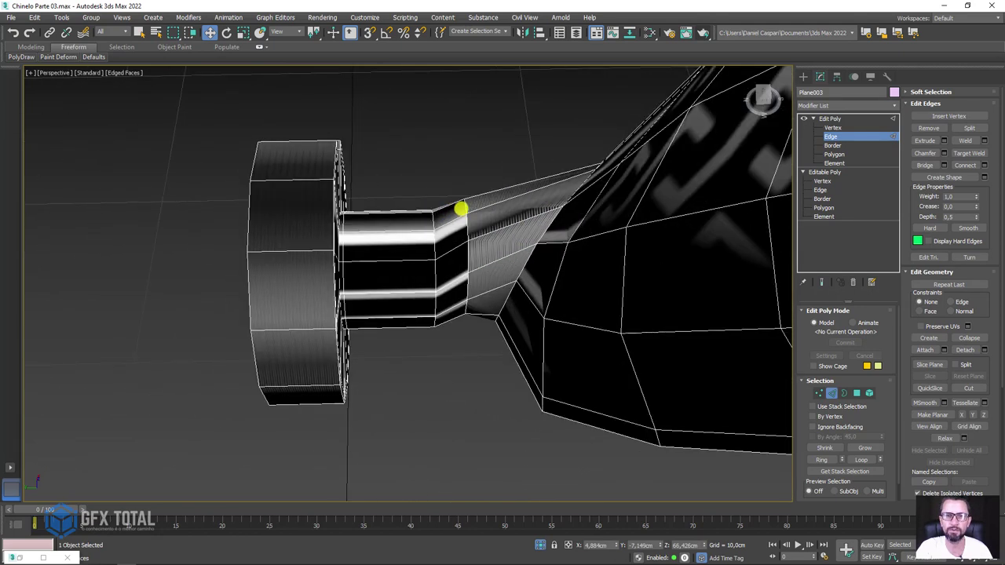
{"action": "scroll", "coordinate": [464, 206], "scroll_direction": "down", "scroll_amount": 2}
{"action": "scroll", "coordinate": [462, 235], "scroll_direction": "down", "scroll_amount": 3}
{"action": "scroll", "coordinate": [440, 224], "scroll_direction": "up", "scroll_amount": 3}
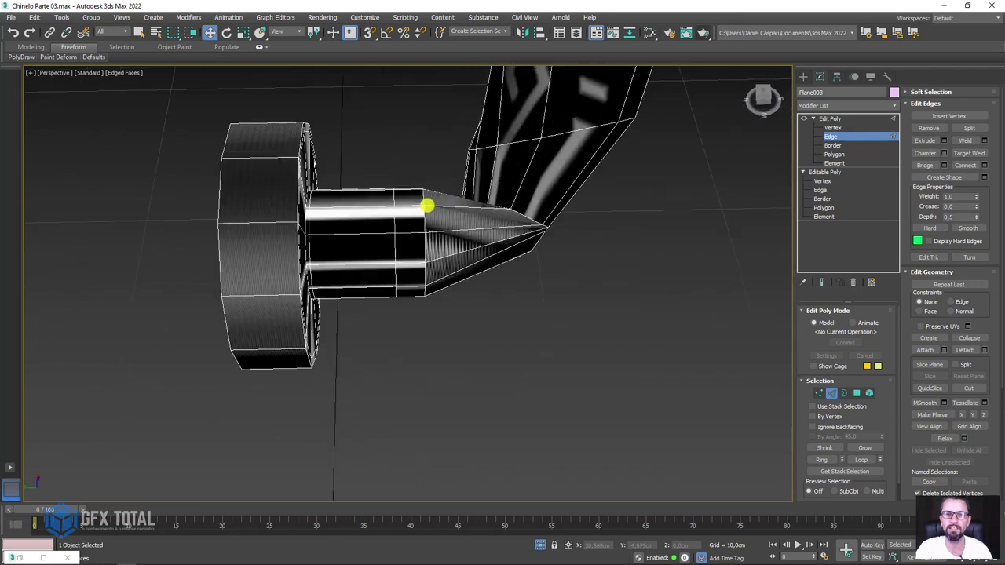
{"action": "scroll", "coordinate": [428, 225], "scroll_direction": "up", "scroll_amount": 2}
Remove the cone-cylinder junction edge loop with its vertices, then return to Edit Poly top level.
{"action": "double_click", "coordinate": [424, 227]}
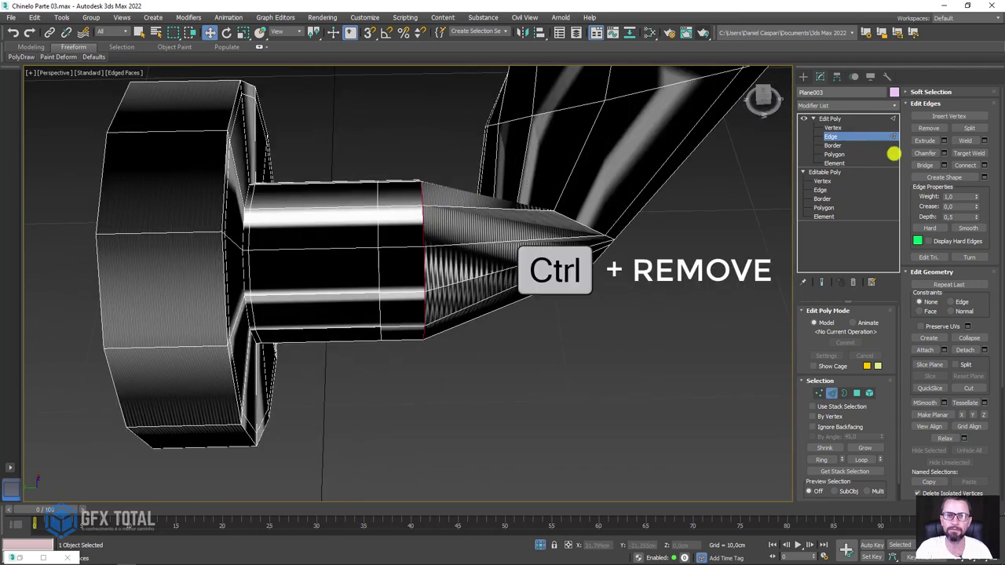
{"action": "left_click", "coordinate": [929, 129], "text": "ctrl"}
{"action": "scroll", "coordinate": [647, 162], "scroll_direction": "down", "scroll_amount": 4}
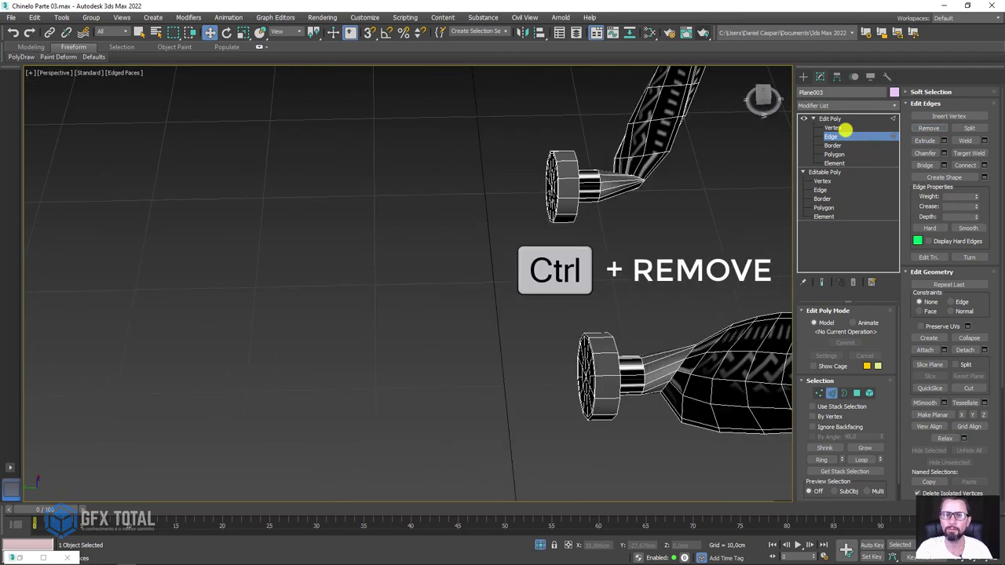
{"action": "left_click", "coordinate": [832, 118]}
{"action": "left_click", "coordinate": [813, 118]}
End isolation so the sole reappears, and view the pegs from the Top in wireframe.
{"action": "scroll", "coordinate": [626, 189], "scroll_direction": "down", "scroll_amount": 5}
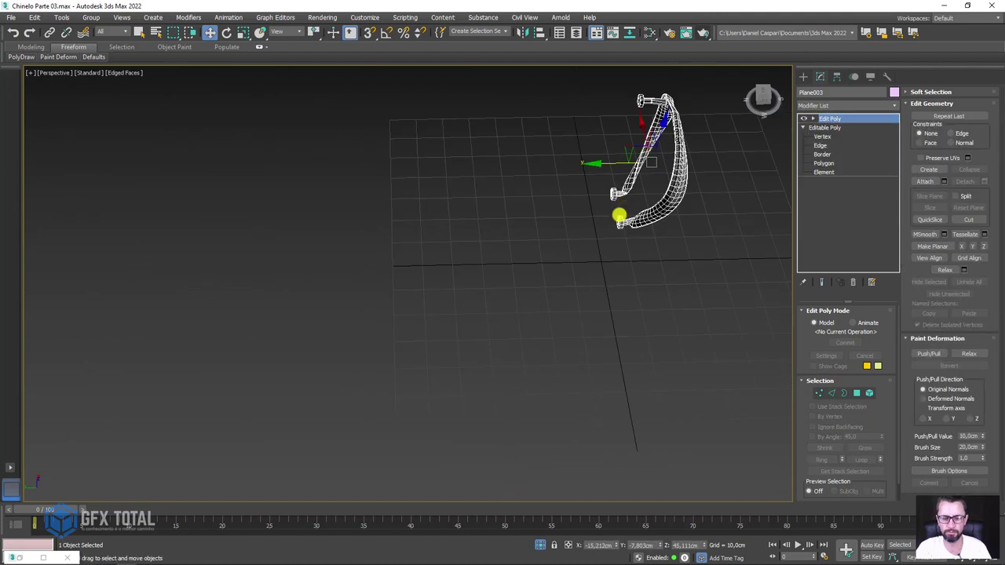
{"action": "mouse_move", "coordinate": [630, 260]}
{"action": "middle_mouse_down", "text": "alt"}
{"action": "mouse_move", "coordinate": [502, 295]}
{"action": "mouse_move", "coordinate": [513, 292]}
{"action": "mouse_move", "coordinate": [518, 231]}
{"action": "mouse_move", "coordinate": [530, 393]}
{"action": "middle_mouse_up", "text": "alt"}
{"action": "left_click", "coordinate": [541, 544]}
{"action": "mouse_move", "coordinate": [557, 330]}
{"action": "middle_mouse_down", "text": "alt"}
{"action": "mouse_move", "coordinate": [597, 361]}
{"action": "mouse_move", "coordinate": [500, 303]}
{"action": "mouse_move", "coordinate": [586, 277]}
{"action": "mouse_move", "coordinate": [646, 289]}
{"action": "mouse_move", "coordinate": [589, 323]}
{"action": "mouse_move", "coordinate": [609, 329]}
{"action": "middle_mouse_up", "text": "alt"}
{"action": "key", "text": "l"}
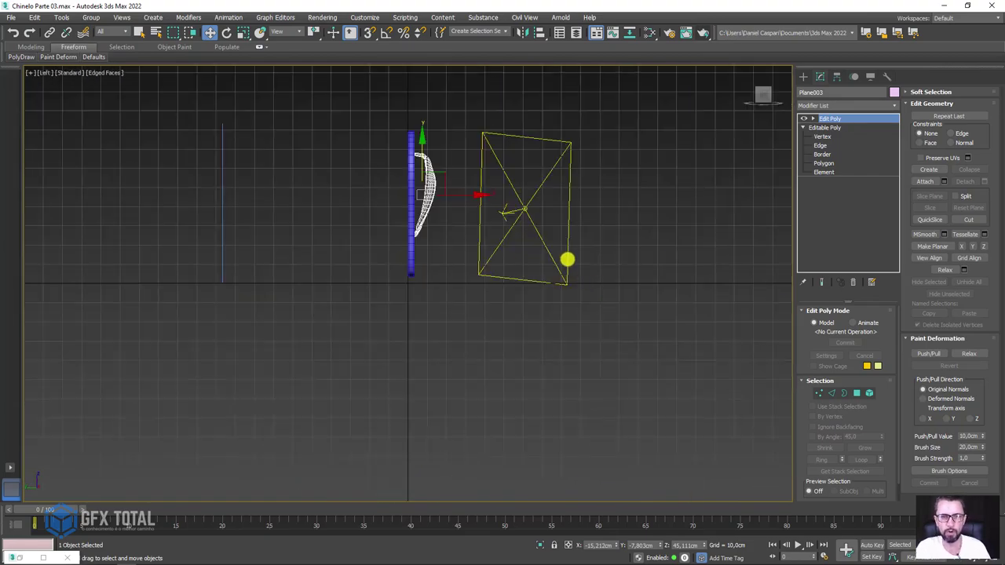
{"action": "key", "text": "t"}
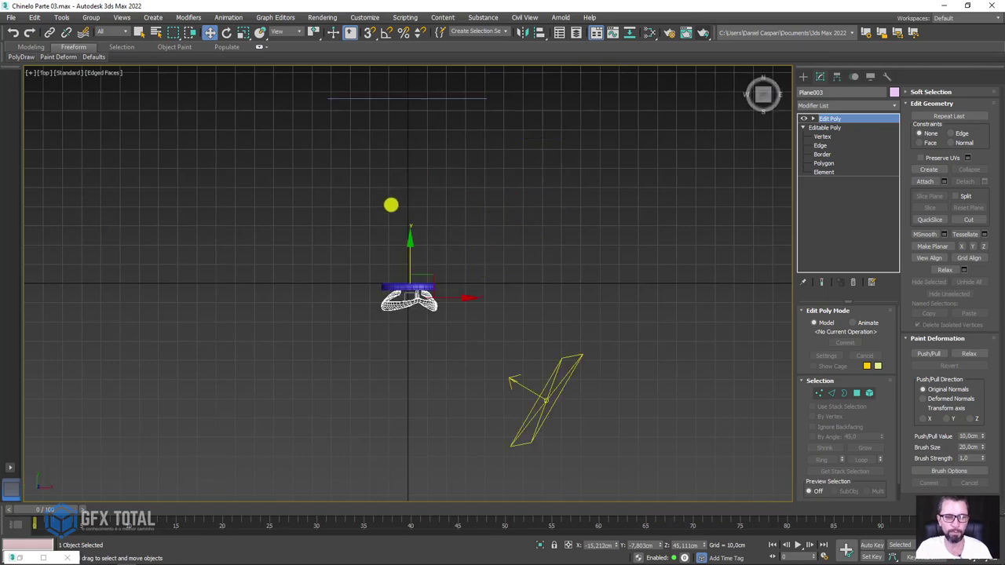
{"action": "scroll", "coordinate": [414, 301], "scroll_direction": "up", "scroll_amount": 5}
{"action": "key", "text": "F3"}
{"action": "scroll", "coordinate": [421, 243], "scroll_direction": "up", "scroll_amount": 1}
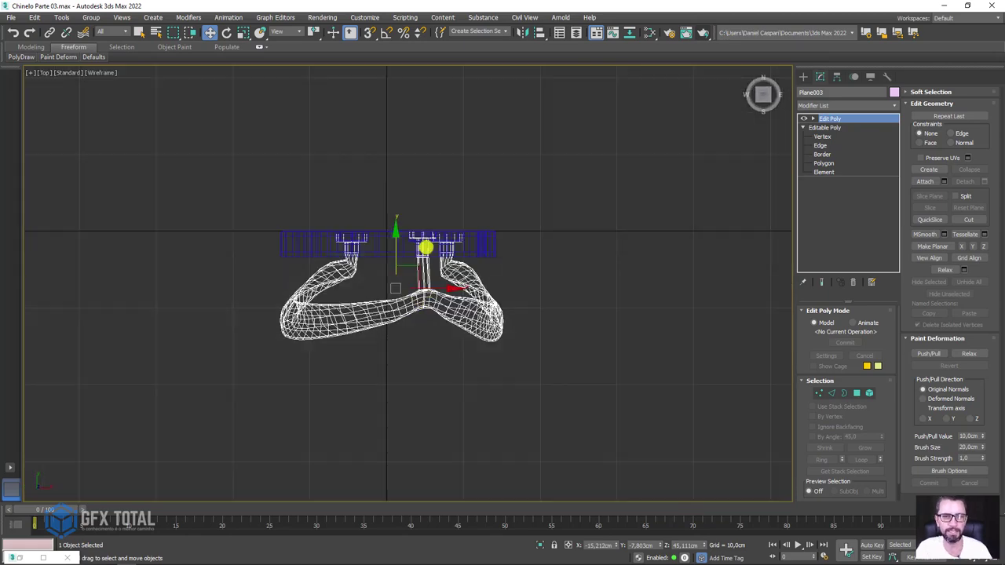
{"action": "scroll", "coordinate": [421, 243], "scroll_direction": "up", "scroll_amount": 2}
{"action": "scroll", "coordinate": [369, 241], "scroll_direction": "up", "scroll_amount": 2}
{"action": "middle_click_drag", "start_coordinate": [351, 235], "coordinate": [457, 246]}
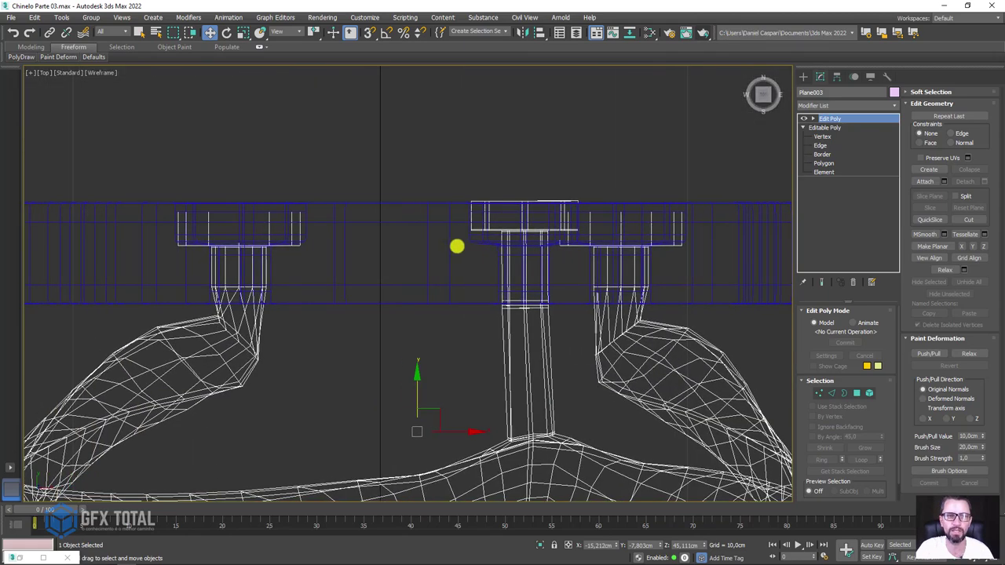
On Plane002, move the selected peg vertices slightly up in Vertex mode.
{"action": "left_click", "coordinate": [481, 244]}
{"action": "scroll", "coordinate": [530, 245], "scroll_direction": "down", "scroll_amount": 3}
{"action": "scroll", "coordinate": [529, 237], "scroll_direction": "up", "scroll_amount": 2}
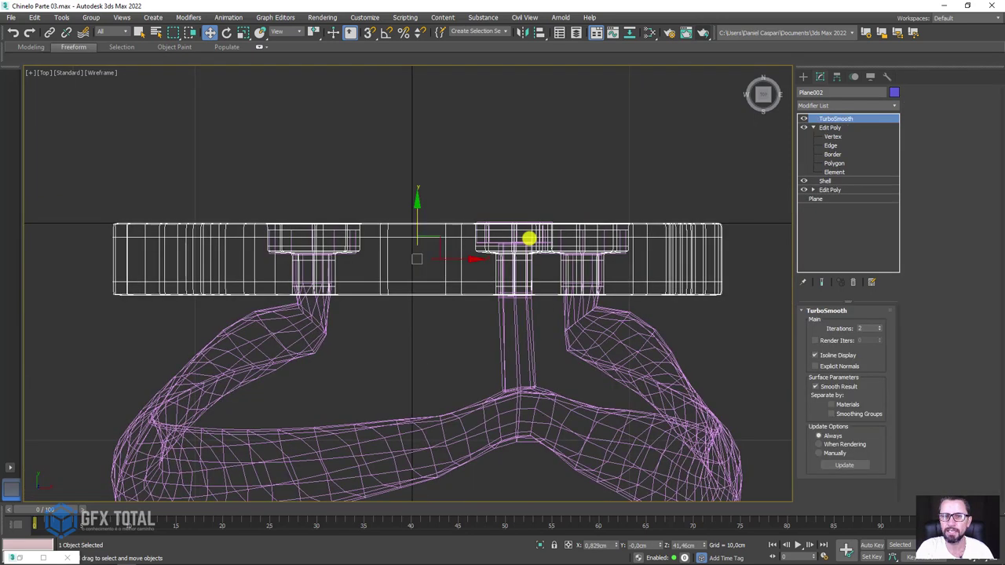
{"action": "left_click", "coordinate": [831, 136]}
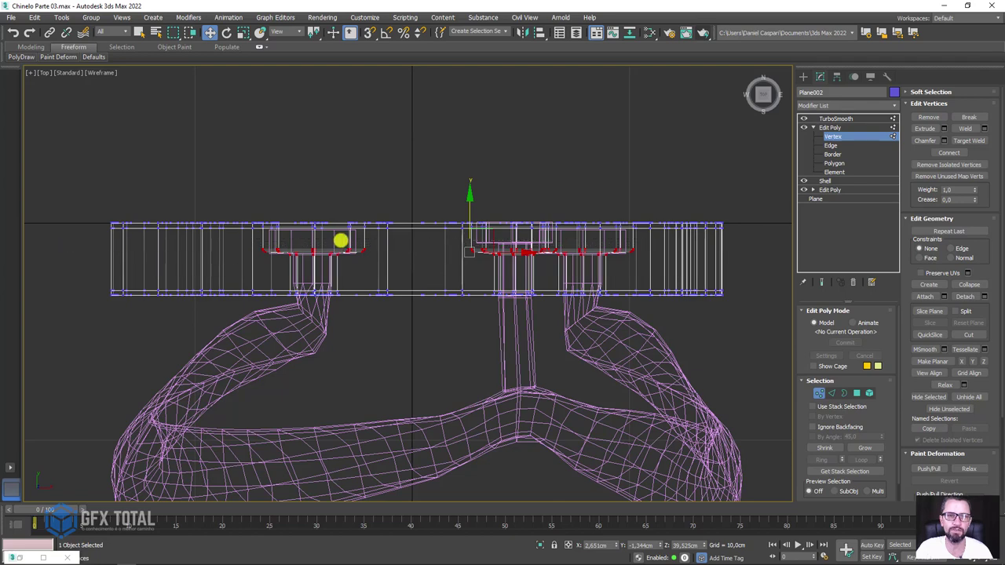
{"action": "scroll", "coordinate": [440, 247], "scroll_direction": "up", "scroll_amount": 3}
{"action": "left_click_drag", "start_coordinate": [500, 223], "coordinate": [499, 215]}
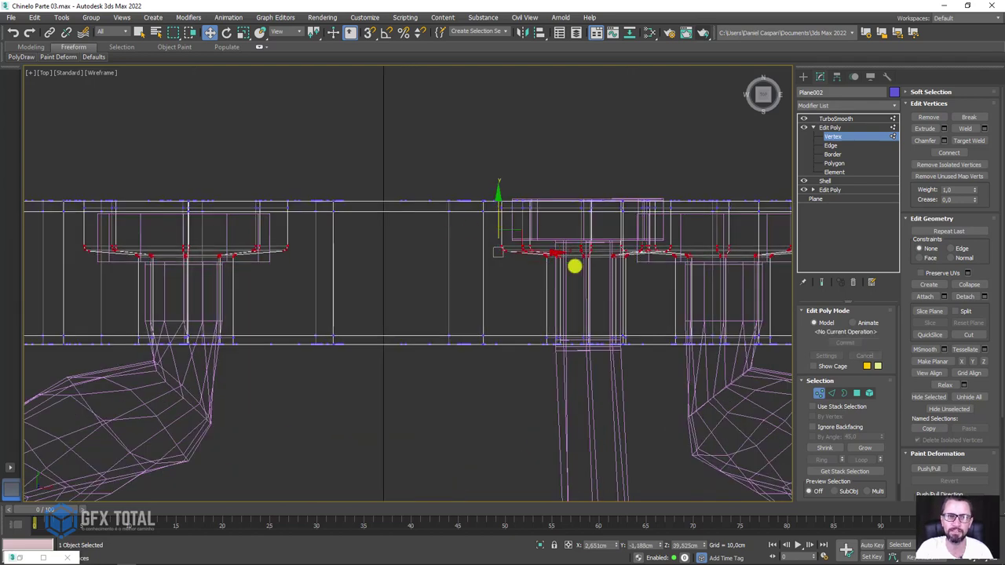
{"action": "left_click", "coordinate": [838, 127]}
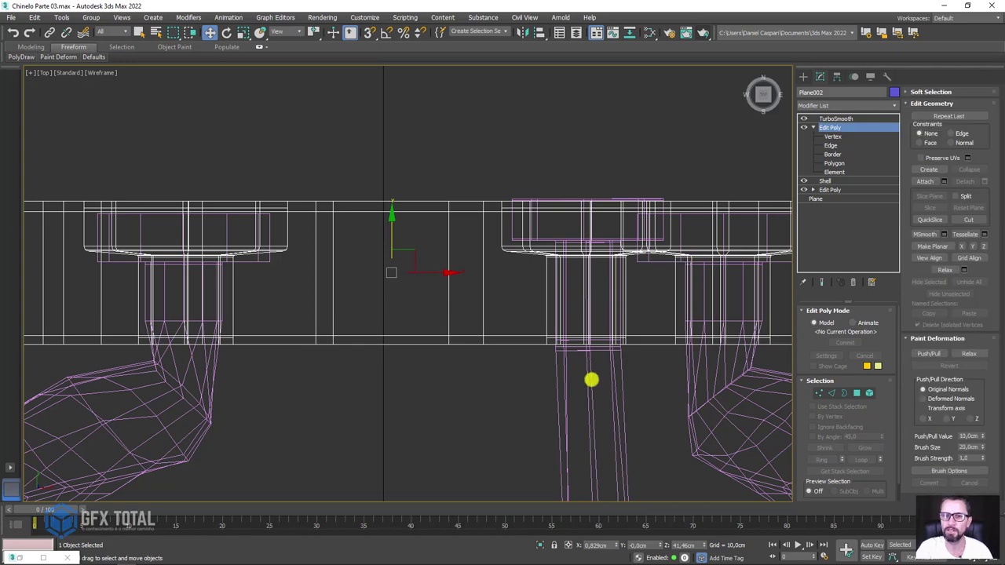
On Plane003, select the lower peg vertices and raise them along Y, then return to Perspective.
{"action": "left_click", "coordinate": [633, 327]}
{"action": "left_click", "coordinate": [823, 137]}
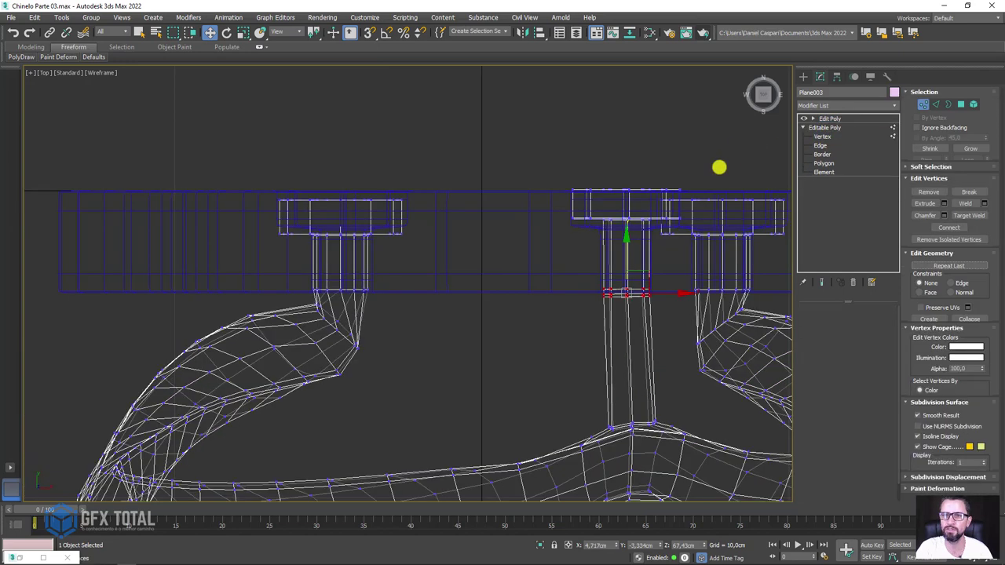
{"action": "middle_click_drag", "start_coordinate": [719, 167], "coordinate": [503, 168]}
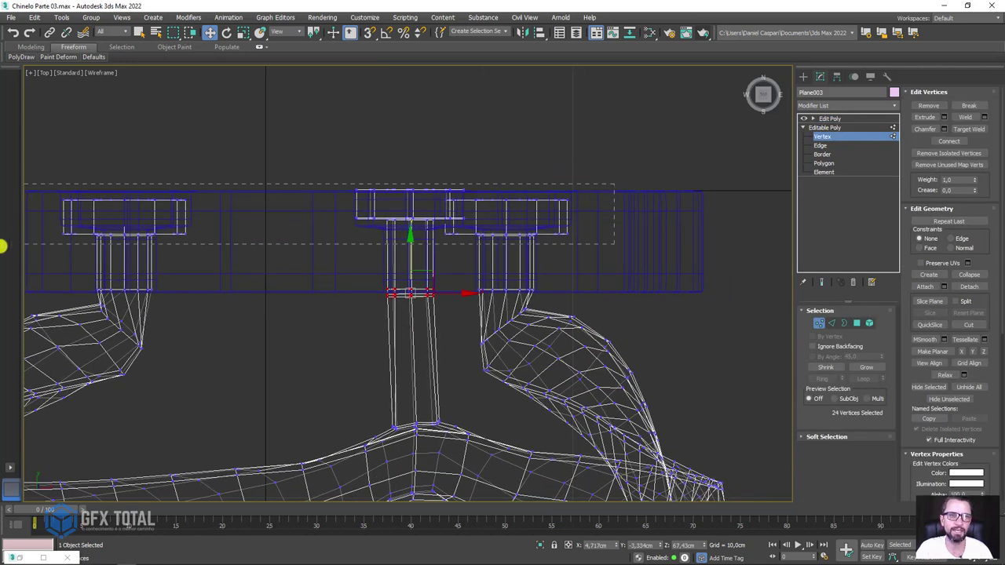
{"action": "middle_click_drag", "start_coordinate": [429, 251], "coordinate": [526, 238]}
{"action": "mouse_move", "coordinate": [671, 240]}
{"action": "middle_mouse_down", "text": "alt"}
{"action": "mouse_move", "coordinate": [635, 224]}
{"action": "mouse_move", "coordinate": [634, 263]}
{"action": "middle_mouse_up", "text": "alt"}
{"action": "left_click", "coordinate": [526, 99], "text": "alt"}
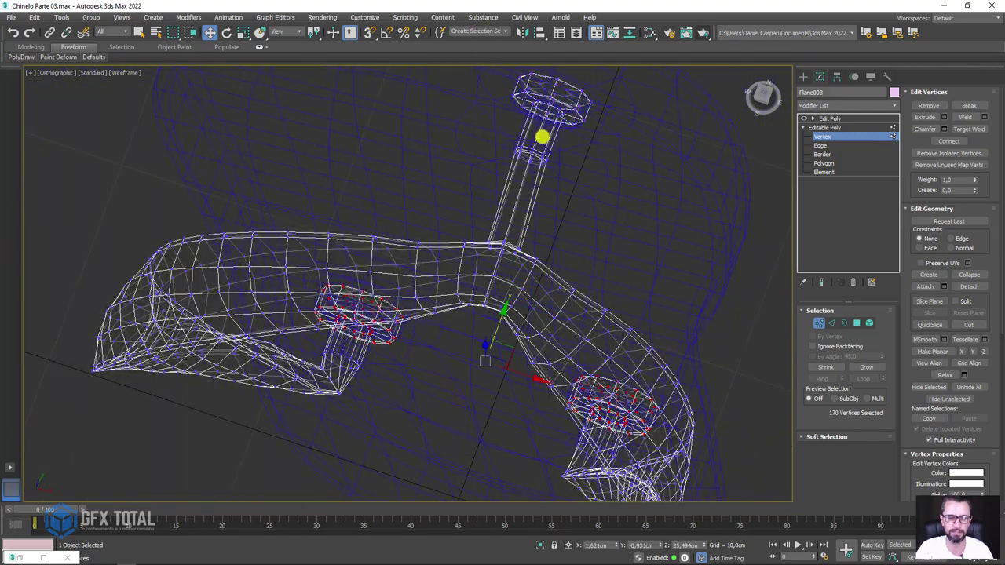
{"action": "key", "text": "t"}
{"action": "scroll", "coordinate": [435, 299], "scroll_direction": "up", "scroll_amount": 5}
{"action": "mouse_move", "coordinate": [435, 298]}
{"action": "middle_mouse_down"}
{"action": "mouse_move", "coordinate": [478, 247]}
{"action": "mouse_move", "coordinate": [472, 222]}
{"action": "middle_mouse_up"}
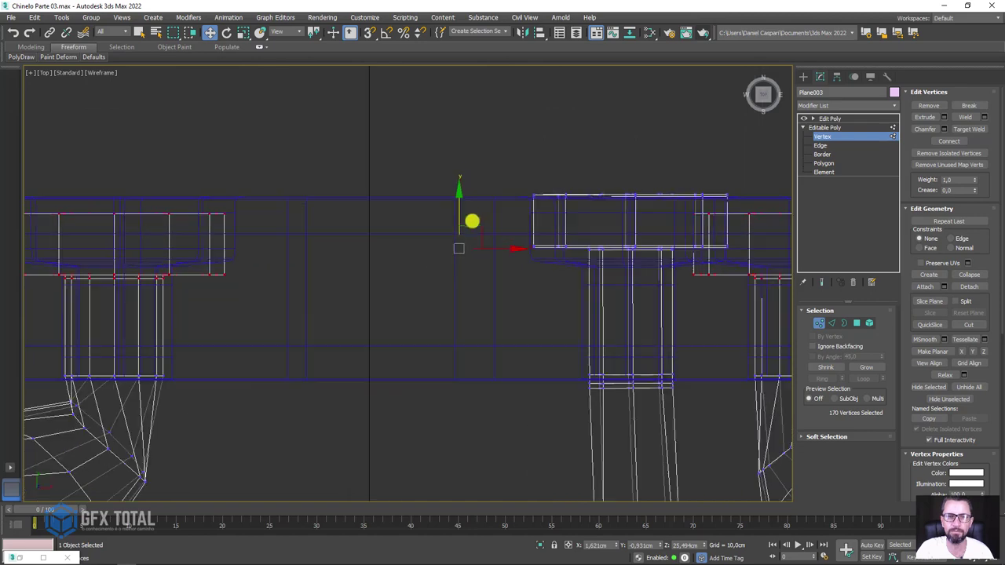
{"action": "left_click_drag", "start_coordinate": [459, 203], "coordinate": [469, 190]}
{"action": "scroll", "coordinate": [469, 190], "scroll_direction": "down", "scroll_amount": 2}
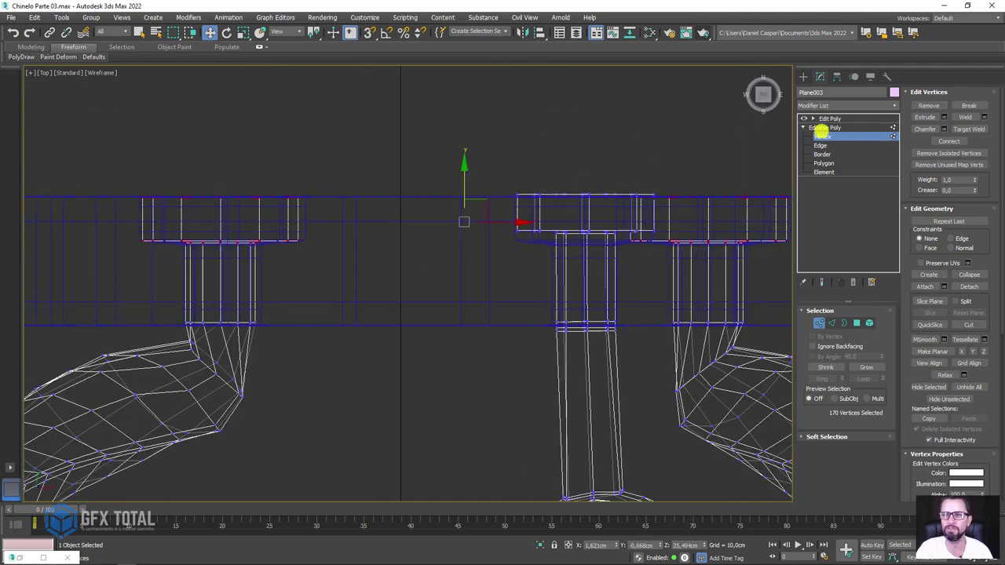
{"action": "left_click", "coordinate": [826, 119]}
{"action": "key", "text": "p"}
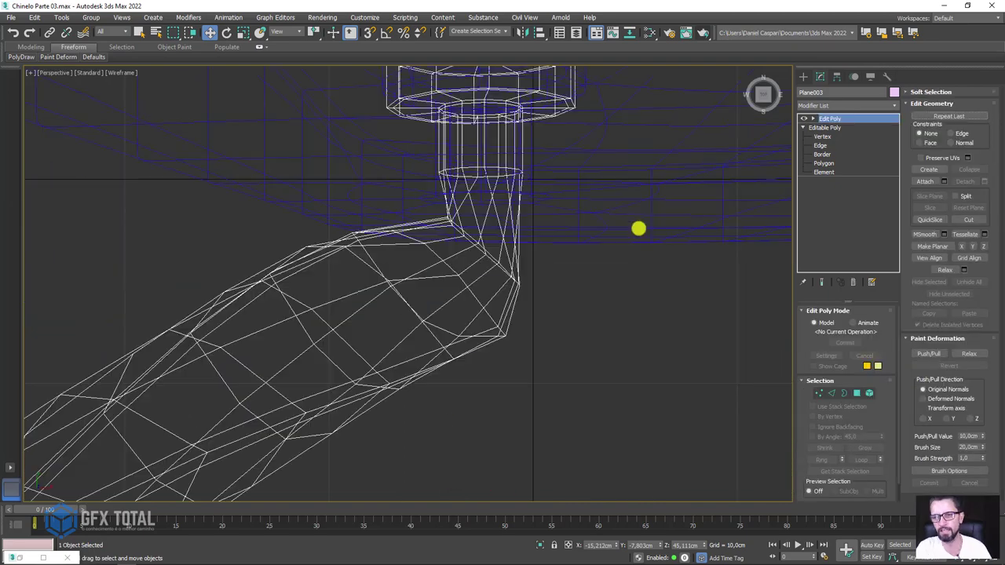
{"action": "scroll", "coordinate": [638, 229], "scroll_direction": "down", "scroll_amount": 5}
Rotate the sole and strap together to lie flat, turn them 90° around Z, and lower them.
{"action": "middle_click_drag", "start_coordinate": [638, 228], "coordinate": [636, 227], "text": "alt"}
{"action": "key", "text": "F3"}
{"action": "scroll", "coordinate": [552, 321], "scroll_direction": "up", "scroll_amount": 2}
{"action": "scroll", "coordinate": [552, 322], "scroll_direction": "up", "scroll_amount": 3}
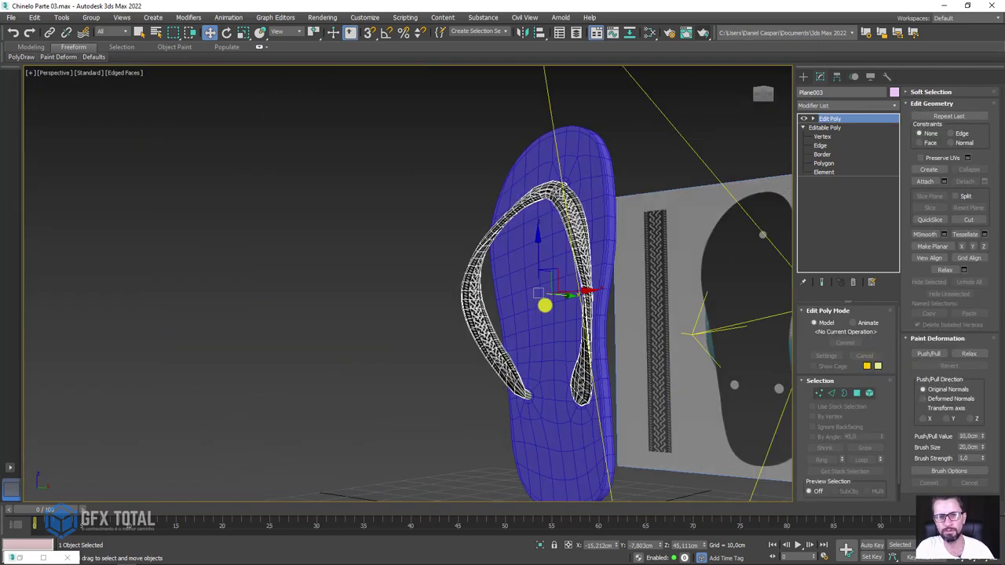
{"action": "mouse_move", "coordinate": [544, 306]}
{"action": "middle_mouse_down", "text": "alt"}
{"action": "mouse_move", "coordinate": [612, 301]}
{"action": "mouse_move", "coordinate": [594, 341]}
{"action": "mouse_move", "coordinate": [582, 337]}
{"action": "mouse_move", "coordinate": [581, 318]}
{"action": "middle_mouse_up", "text": "alt"}
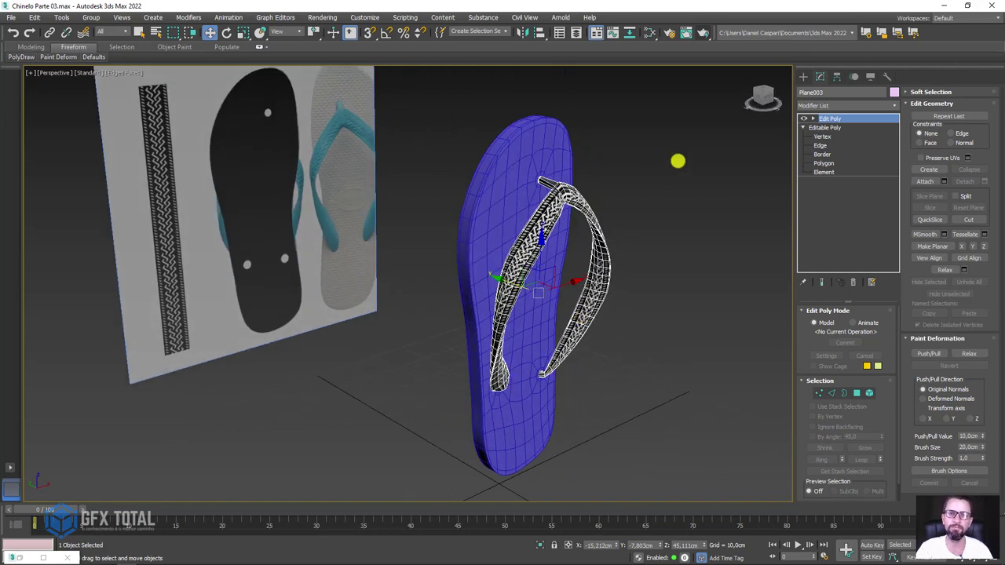
{"action": "left_click", "coordinate": [544, 395], "text": "ctrl"}
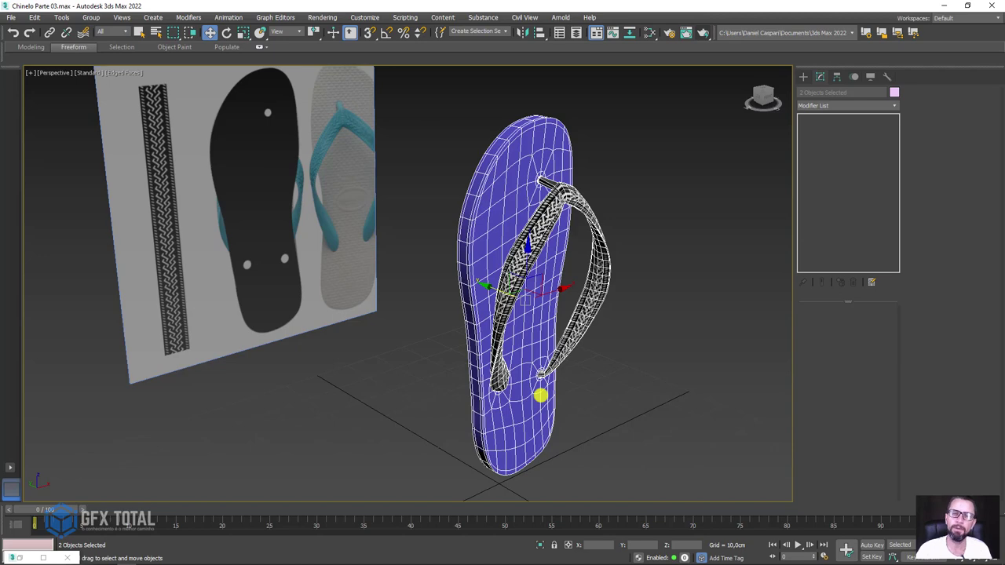
{"action": "key", "text": "e"}
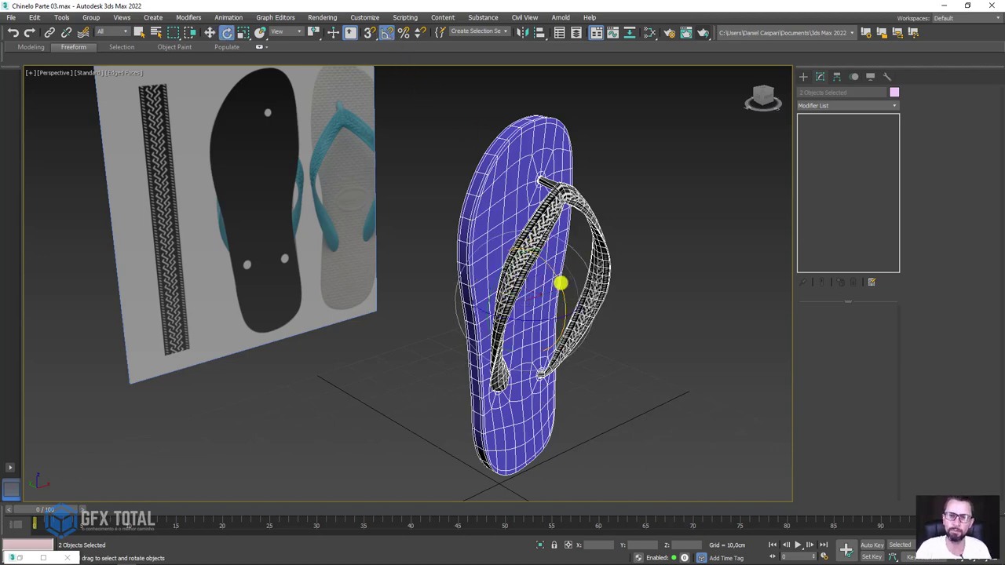
{"action": "left_click_drag", "start_coordinate": [560, 283], "coordinate": [545, 240]}
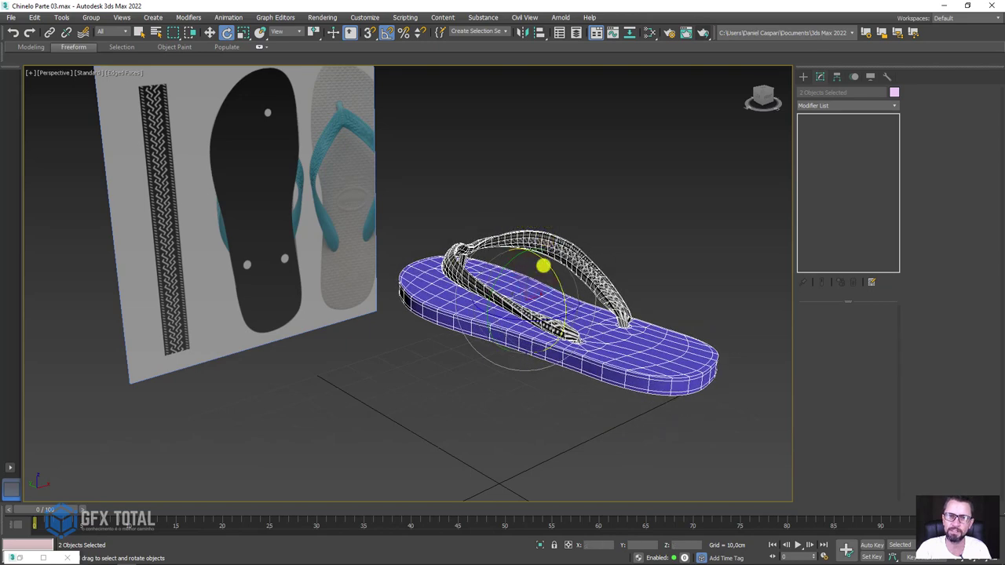
{"action": "left_click_drag", "start_coordinate": [530, 320], "coordinate": [576, 325]}
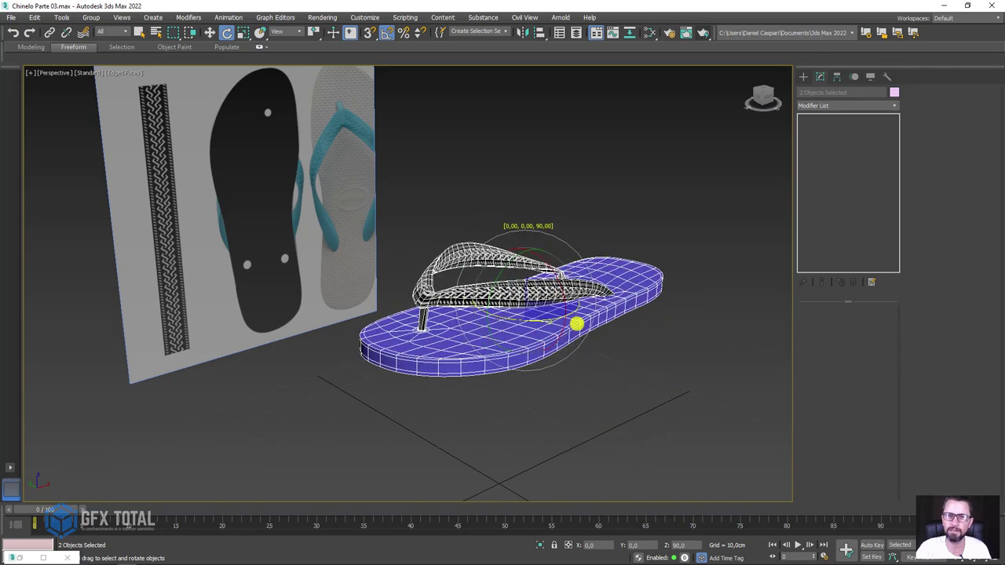
{"action": "key", "text": "w"}
{"action": "mouse_move", "coordinate": [528, 249]}
{"action": "left_mouse_down"}
{"action": "mouse_move", "coordinate": [529, 381]}
{"action": "mouse_move", "coordinate": [545, 390]}
{"action": "left_mouse_up"}
In Front view, lower the sole and strap about 2 cm onto the grid, then open the Slate editor.
{"action": "key", "text": "f"}
{"action": "key", "text": "z"}
{"action": "middle_click_drag", "start_coordinate": [495, 355], "coordinate": [590, 277]}
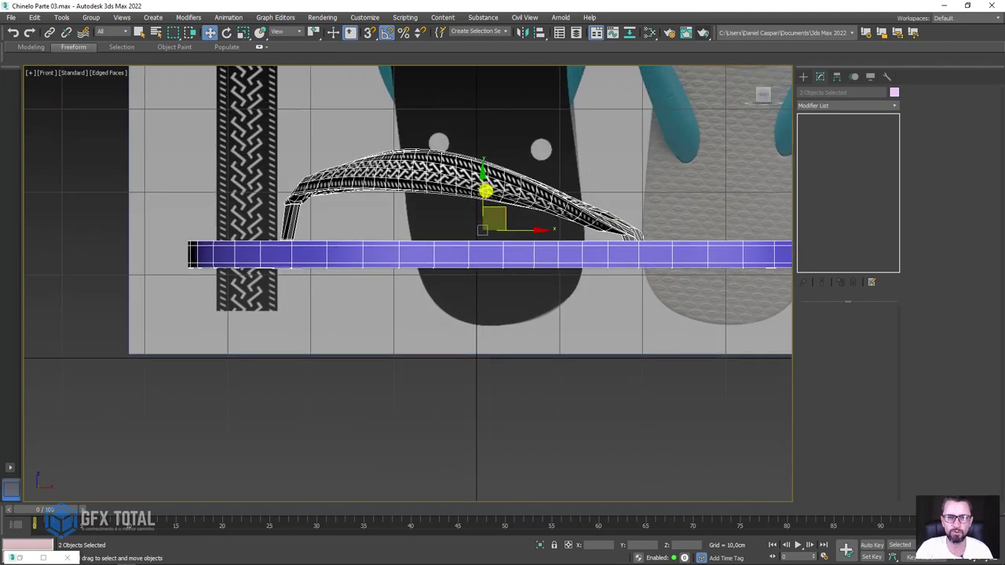
{"action": "left_click_drag", "start_coordinate": [478, 186], "coordinate": [476, 280]}
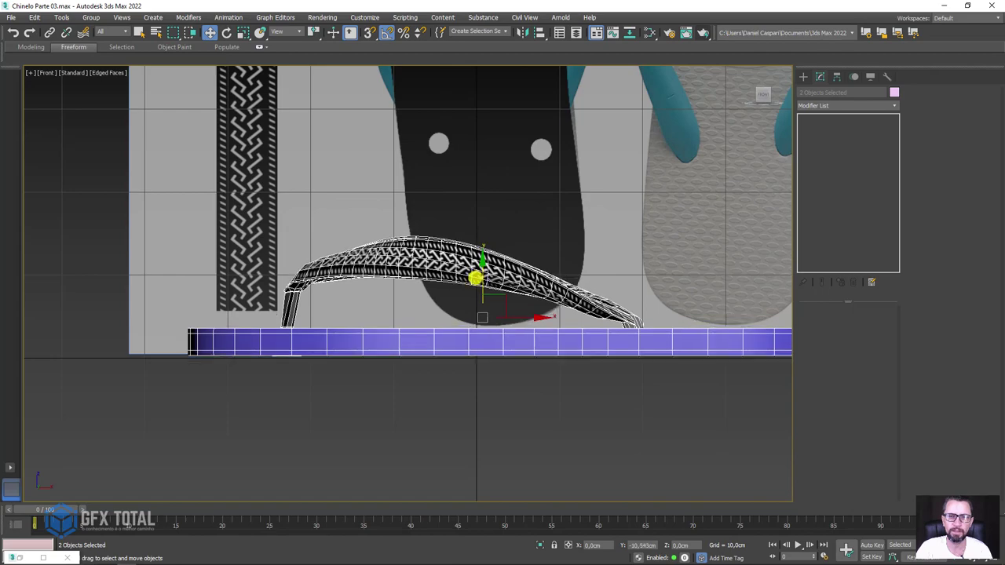
{"action": "key", "text": "p"}
{"action": "mouse_move", "coordinate": [549, 267]}
{"action": "middle_mouse_down", "text": "alt"}
{"action": "mouse_move", "coordinate": [541, 294]}
{"action": "mouse_move", "coordinate": [534, 183]}
{"action": "mouse_move", "coordinate": [500, 231]}
{"action": "mouse_move", "coordinate": [542, 325]}
{"action": "mouse_move", "coordinate": [511, 217]}
{"action": "mouse_move", "coordinate": [497, 258]}
{"action": "mouse_move", "coordinate": [606, 204]}
{"action": "mouse_move", "coordinate": [602, 275]}
{"action": "mouse_move", "coordinate": [626, 192]}
{"action": "middle_mouse_up", "text": "alt"}
{"action": "left_click", "coordinate": [650, 32]}
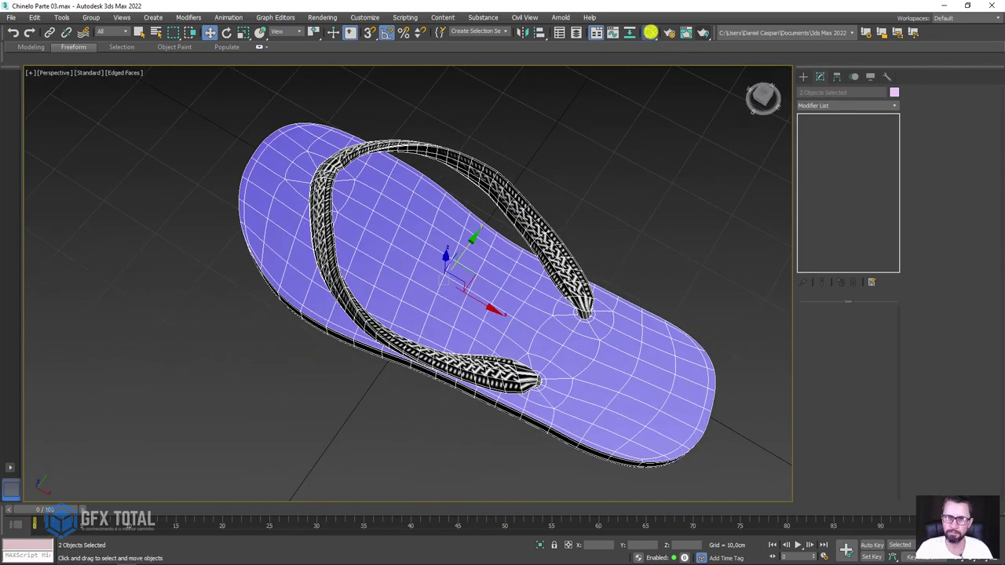
Tidy the Slate node view, collapsing the existing VRayMtl node to its title.
{"action": "mouse_move", "coordinate": [280, 182]}
{"action": "middle_mouse_down"}
{"action": "mouse_move", "coordinate": [395, 321]}
{"action": "mouse_move", "coordinate": [349, 248]}
{"action": "middle_mouse_up"}
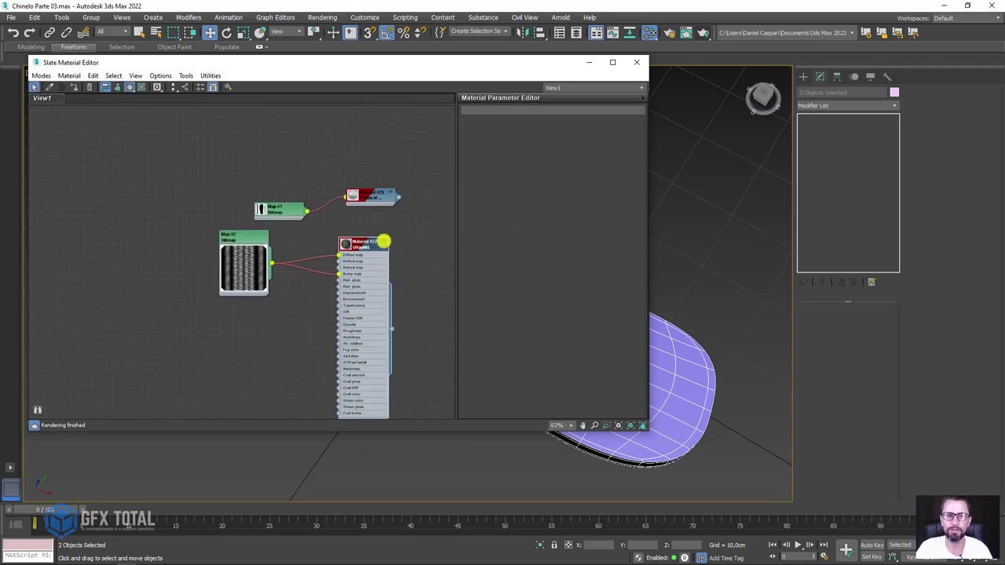
{"action": "left_click", "coordinate": [383, 241]}
{"action": "scroll", "coordinate": [350, 243], "scroll_direction": "up", "scroll_amount": 1}
{"action": "scroll", "coordinate": [350, 242], "scroll_direction": "up", "scroll_amount": 3}
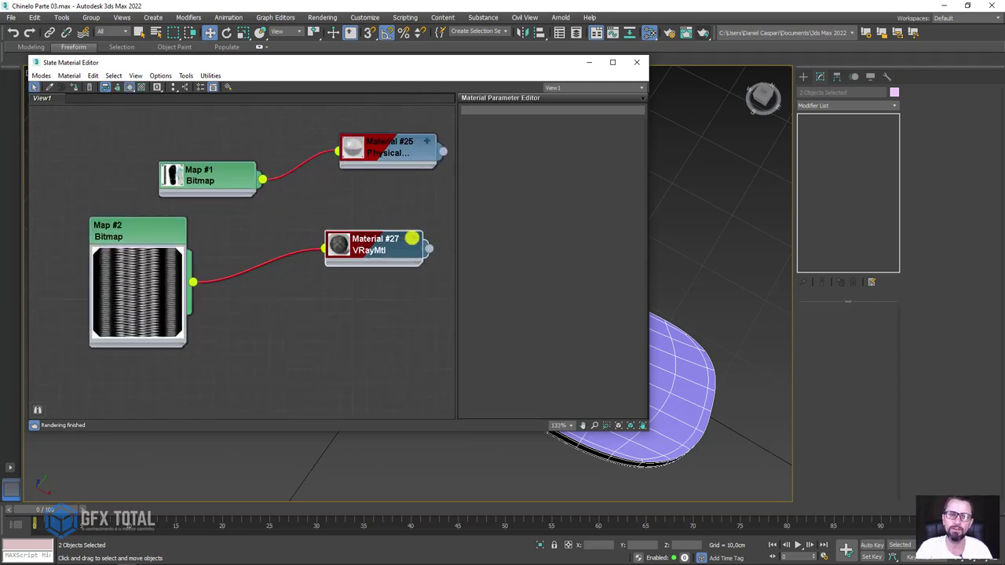
{"action": "scroll", "coordinate": [363, 241], "scroll_direction": "down", "scroll_amount": 1}
{"action": "scroll", "coordinate": [274, 271], "scroll_direction": "down", "scroll_amount": 2}
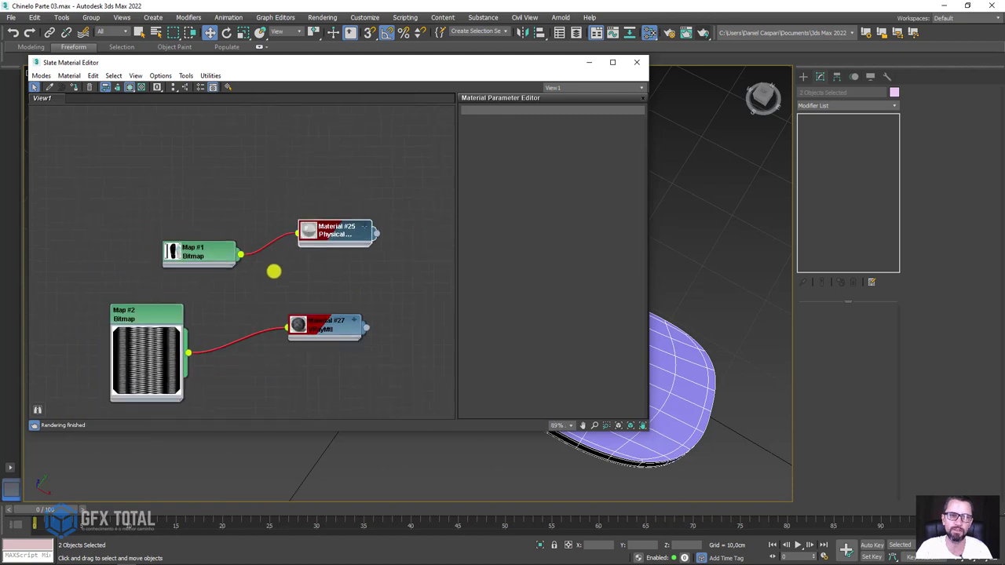
{"action": "scroll", "coordinate": [273, 271], "scroll_direction": "down", "scroll_amount": 2}
{"action": "middle_click_drag", "start_coordinate": [273, 271], "coordinate": [348, 195]}
Create a new VRayMtl node, place it below the others, and rename it Tira_cima.
{"action": "right_click", "coordinate": [310, 269]}
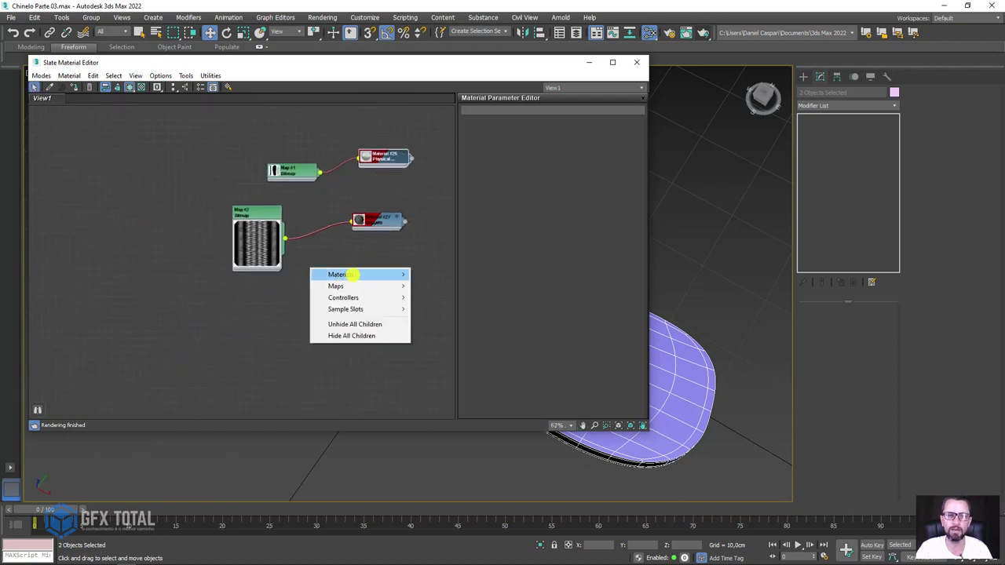
{"action": "mouse_move", "coordinate": [434, 298]}
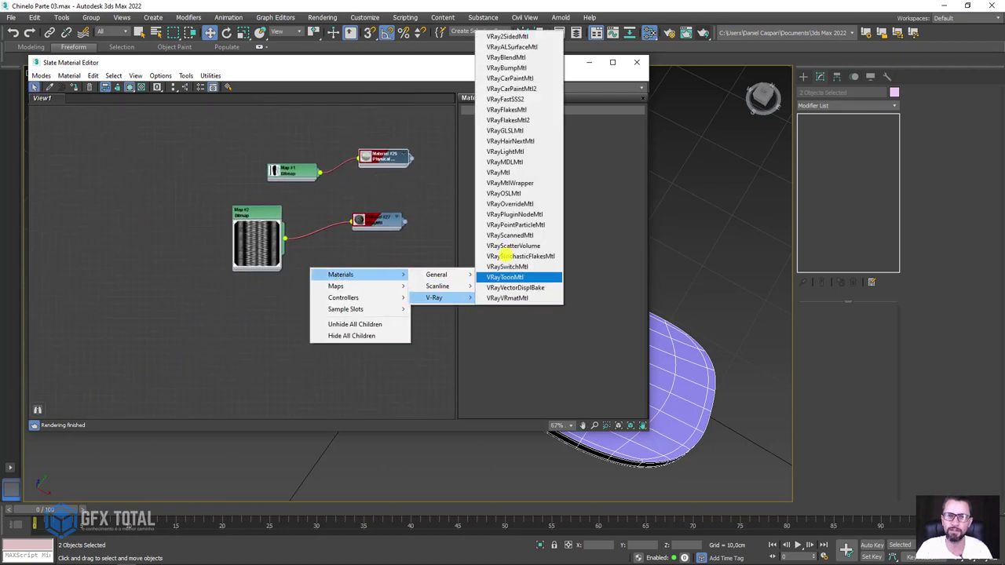
{"action": "left_click", "coordinate": [505, 173]}
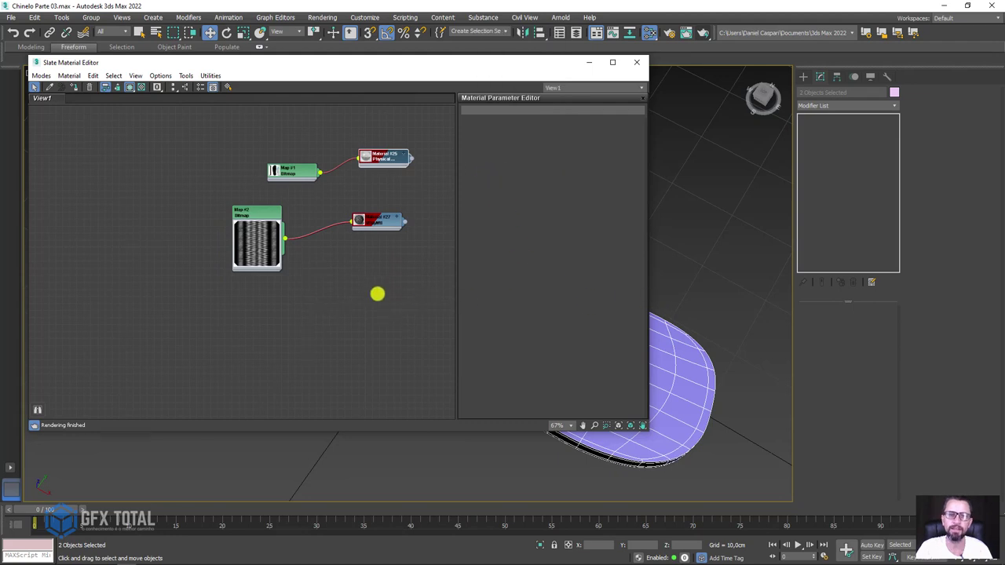
{"action": "scroll", "coordinate": [377, 294], "scroll_direction": "up", "scroll_amount": 1}
{"action": "left_click_drag", "start_coordinate": [330, 277], "coordinate": [392, 279]}
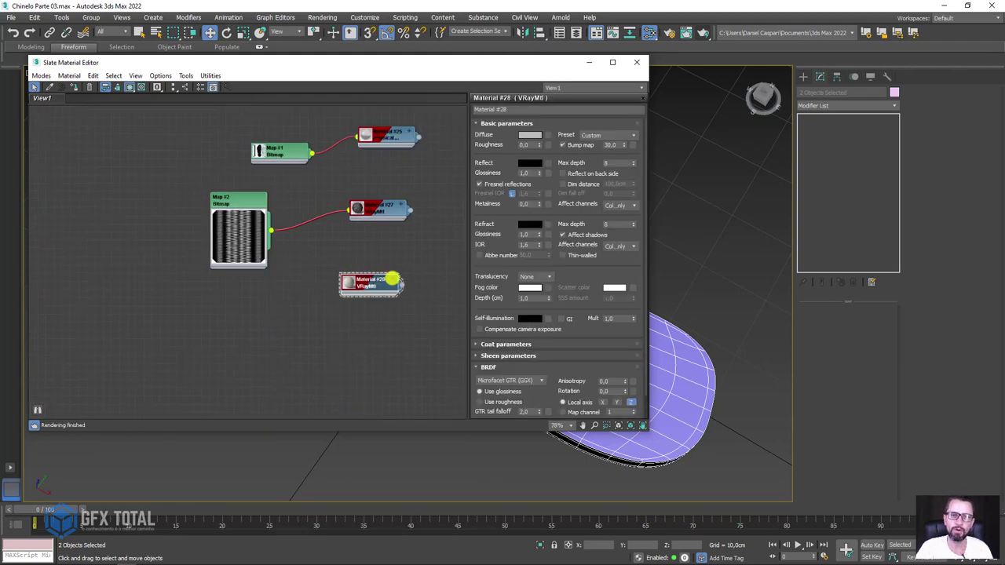
{"action": "left_click", "coordinate": [520, 111]}
{"action": "type", "text": "Tira_cima"}
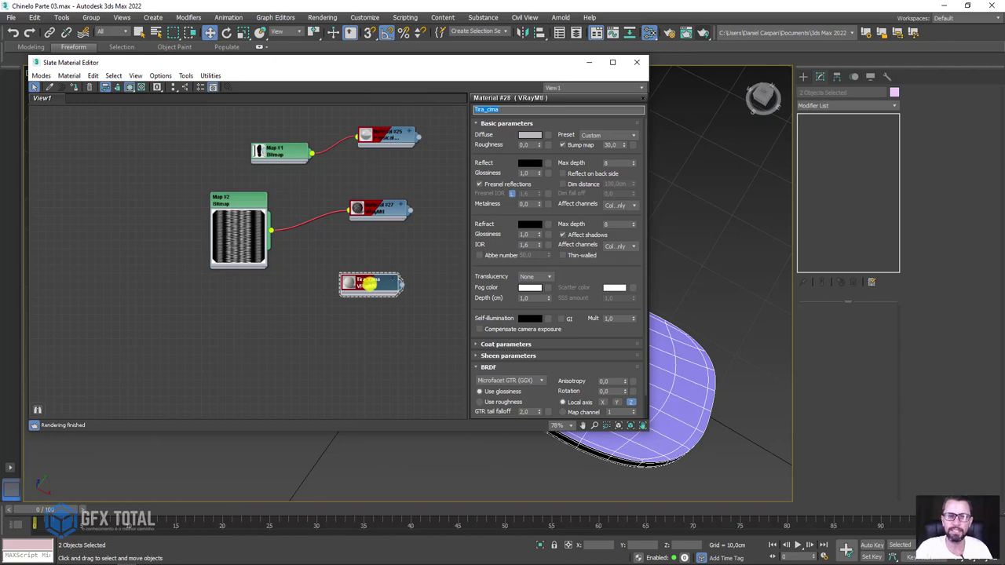
{"action": "left_click_drag", "start_coordinate": [370, 284], "coordinate": [370, 330], "text": "shift"}
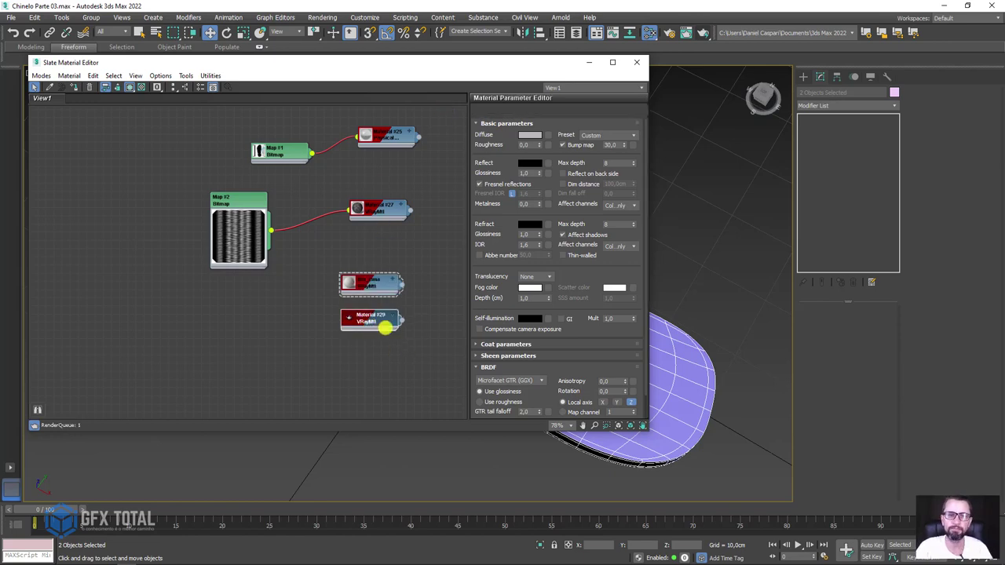
{"action": "scroll", "coordinate": [385, 329], "scroll_direction": "up", "scroll_amount": 3}
{"action": "scroll", "coordinate": [370, 319], "scroll_direction": "up", "scroll_amount": 3}
Delete the accidental Material #29 copy, then expand Tira_cima and move its node up.
{"action": "key", "text": "Delete"}
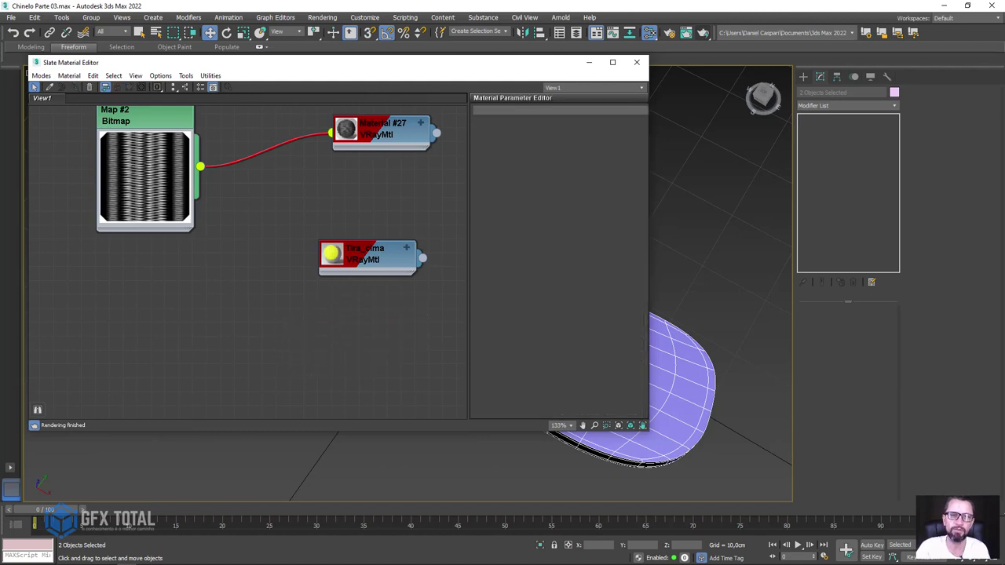
{"action": "left_click", "coordinate": [332, 253]}
{"action": "double_click", "coordinate": [357, 250]}
{"action": "left_click_drag", "start_coordinate": [355, 260], "coordinate": [348, 197]}
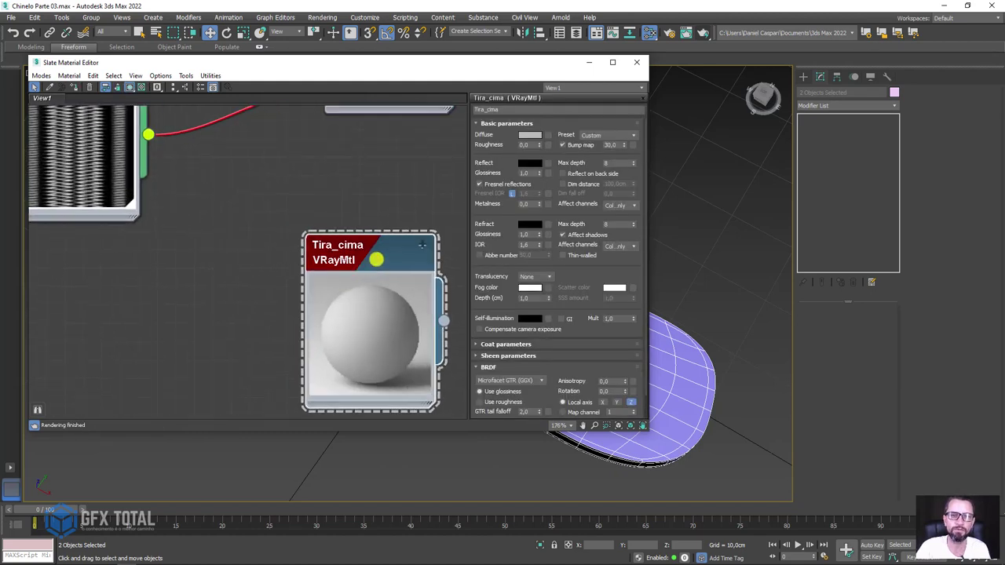
{"action": "scroll", "coordinate": [348, 196], "scroll_direction": "down", "scroll_amount": 5}
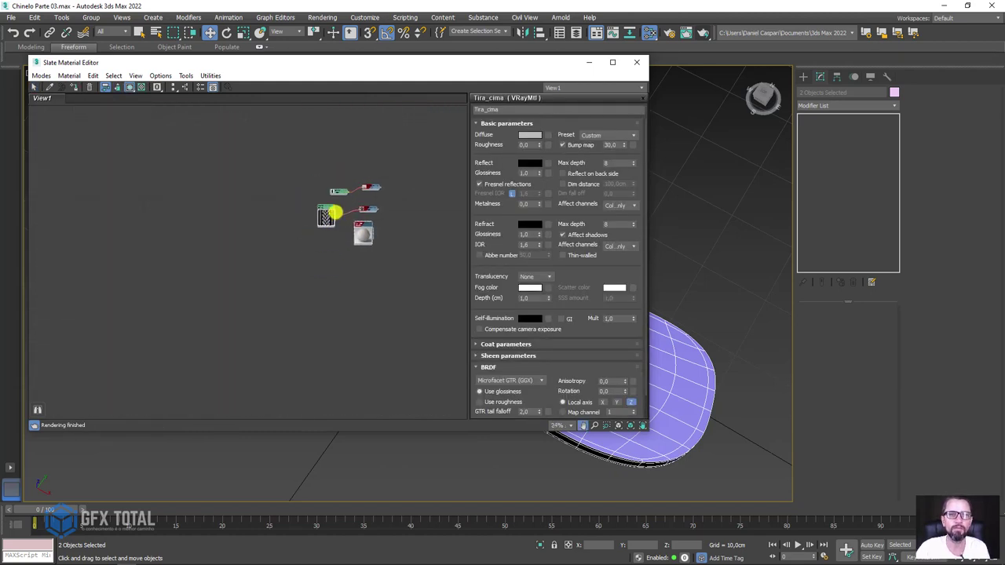
{"action": "scroll", "coordinate": [400, 281], "scroll_direction": "up", "scroll_amount": 3}
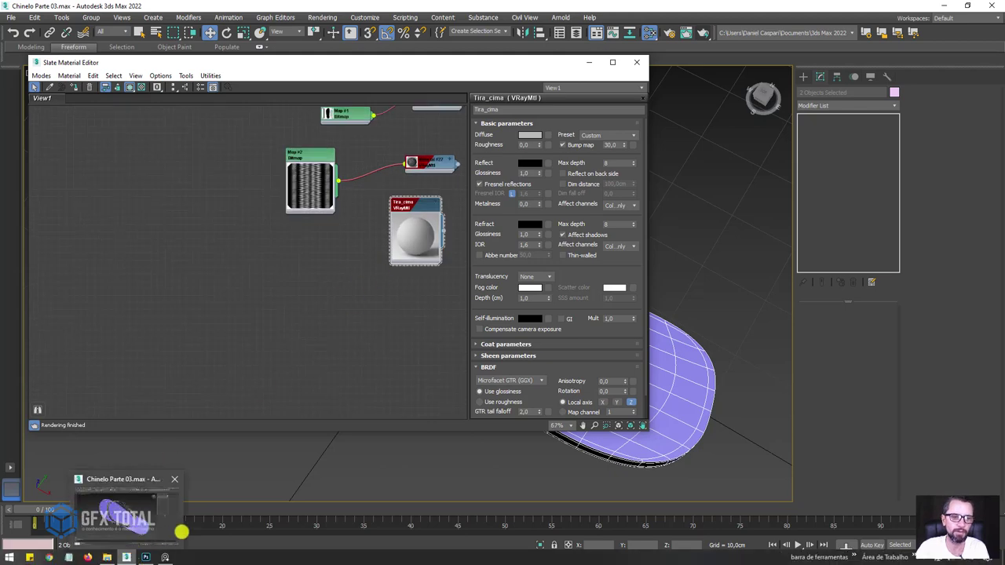
{"action": "scroll", "coordinate": [682, 403], "scroll_direction": "down", "scroll_amount": 3}
{"action": "scroll", "coordinate": [653, 400], "scroll_direction": "up", "scroll_amount": 3}
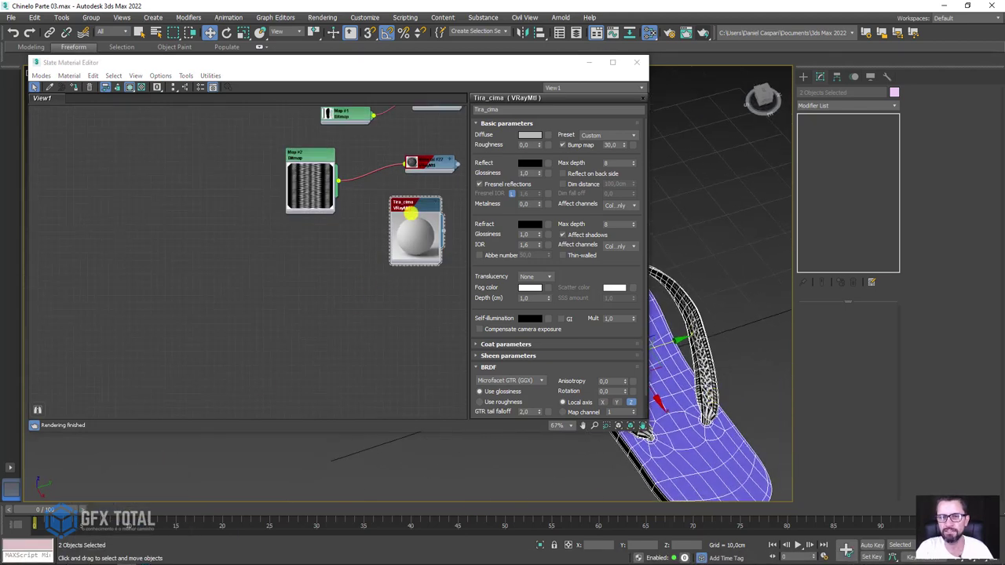
{"action": "scroll", "coordinate": [366, 251], "scroll_direction": "up", "scroll_amount": 4}
Disconnect the stripe bitmap from Material #27's Diffuse slot so the strap turns white.
{"action": "left_click", "coordinate": [418, 210]}
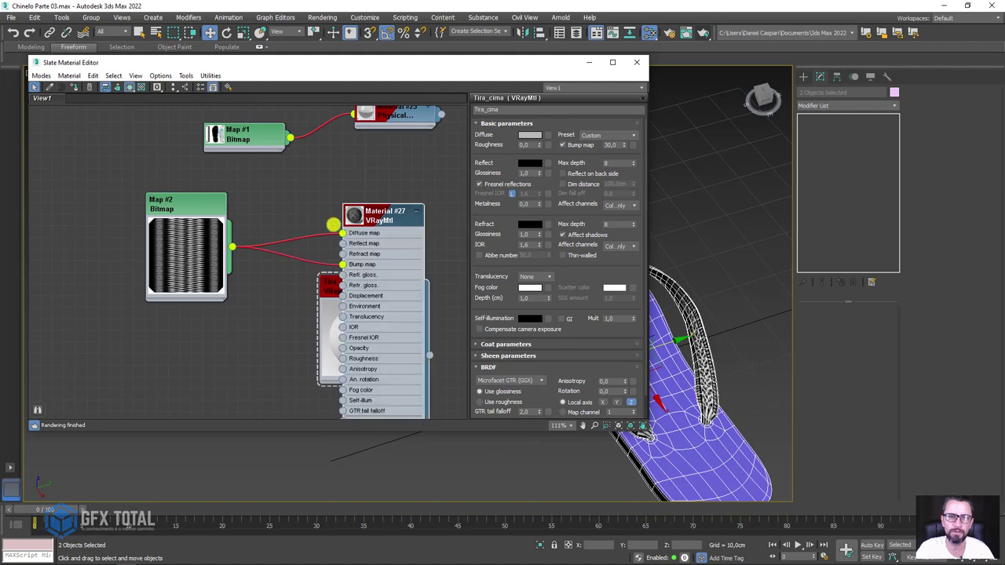
{"action": "left_click_drag", "start_coordinate": [340, 233], "coordinate": [366, 214]}
{"action": "middle_click_drag", "start_coordinate": [691, 369], "coordinate": [731, 361], "text": "alt"}
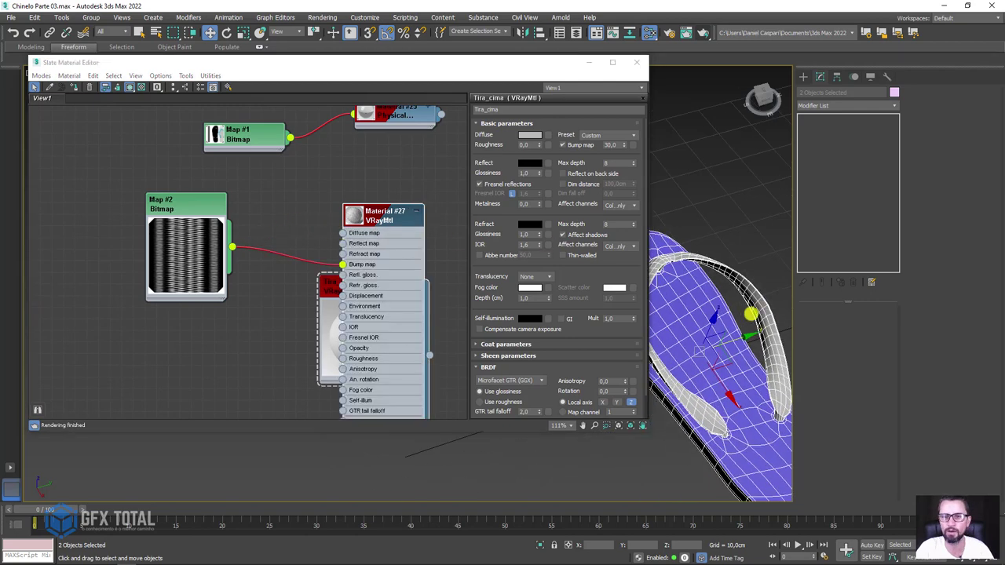
{"action": "left_click_drag", "start_coordinate": [376, 218], "coordinate": [426, 187]}
{"action": "scroll", "coordinate": [359, 332], "scroll_direction": "down", "scroll_amount": 2}
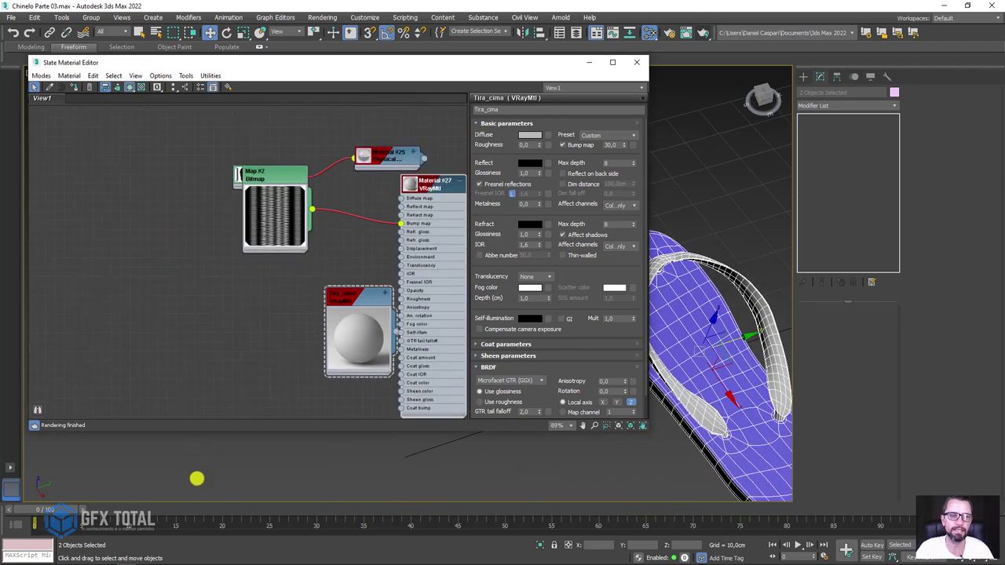
Drag Solado.psd from the pattern folder into the Slate view as Map #3 and expand it.
{"action": "left_click", "coordinate": [107, 557]}
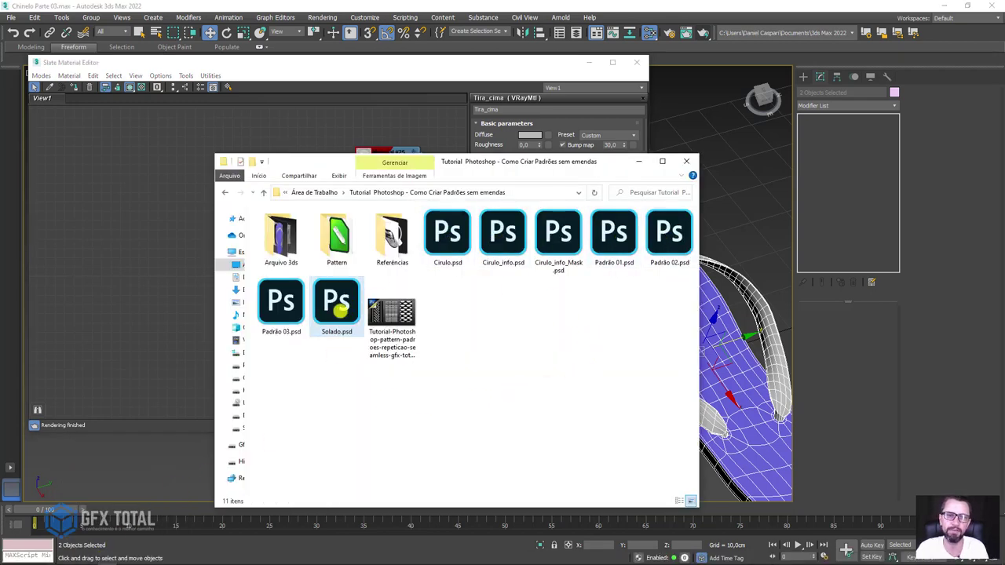
{"action": "left_click", "coordinate": [336, 301]}
{"action": "left_click_drag", "start_coordinate": [336, 300], "coordinate": [228, 123]}
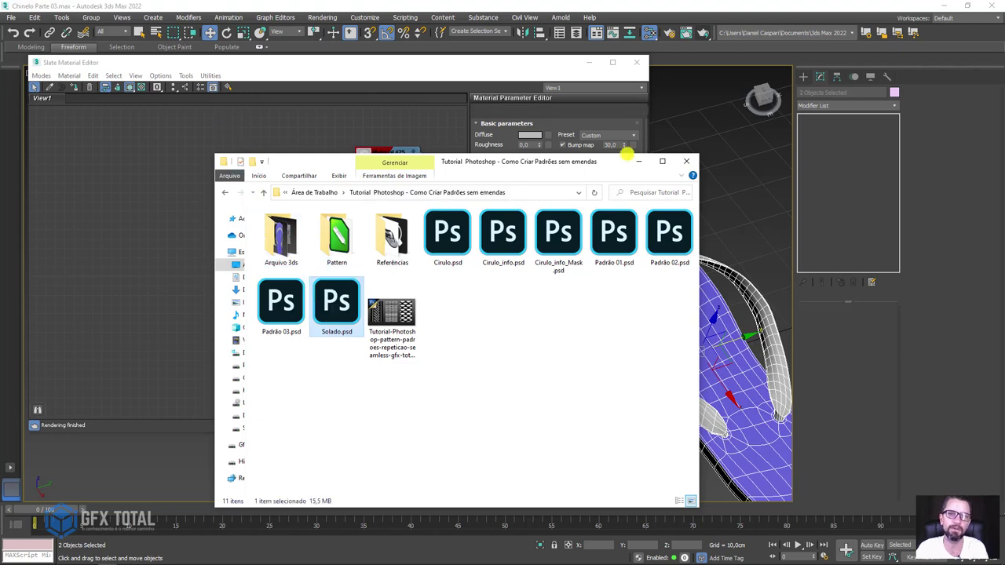
{"action": "left_click", "coordinate": [269, 130]}
{"action": "double_click", "coordinate": [203, 116]}
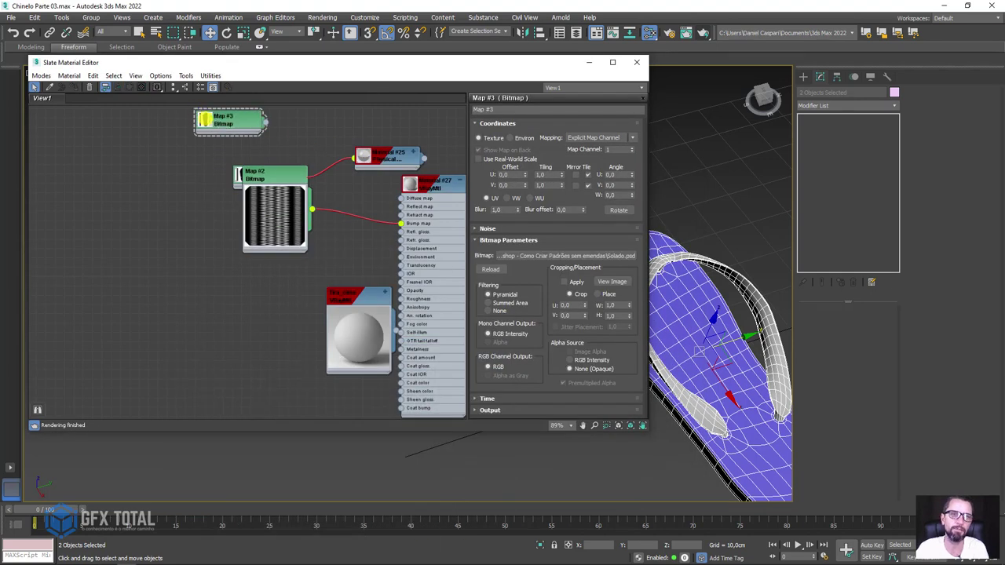
Delete the duplicate Map #3 and arrange expanded Map #1 beside the stripe bitmap and Tira_cima.
{"action": "left_click_drag", "start_coordinate": [231, 112], "coordinate": [166, 179]}
{"action": "left_click_drag", "start_coordinate": [278, 175], "coordinate": [270, 233]}
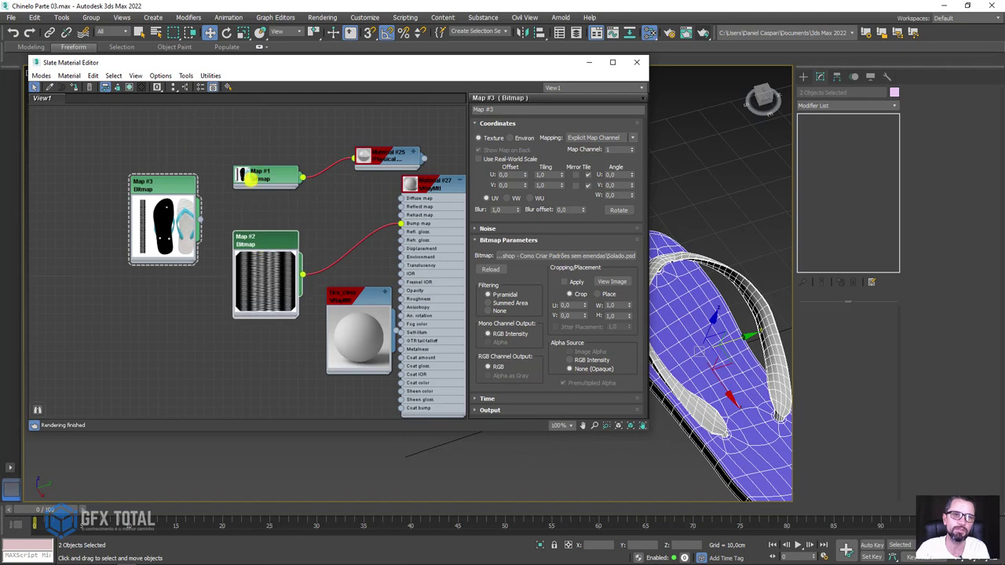
{"action": "scroll", "coordinate": [243, 175], "scroll_direction": "up", "scroll_amount": 4}
{"action": "left_click_drag", "start_coordinate": [139, 175], "coordinate": [161, 164]}
{"action": "key", "text": "Delete"}
{"action": "mouse_move", "coordinate": [279, 167]}
{"action": "left_mouse_down"}
{"action": "mouse_move", "coordinate": [115, 261]}
{"action": "mouse_move", "coordinate": [218, 380]}
{"action": "left_mouse_up"}
{"action": "double_click", "coordinate": [223, 185]}
{"action": "middle_click_drag", "start_coordinate": [292, 302], "coordinate": [261, 170]}
{"action": "left_click_drag", "start_coordinate": [229, 190], "coordinate": [261, 221]}
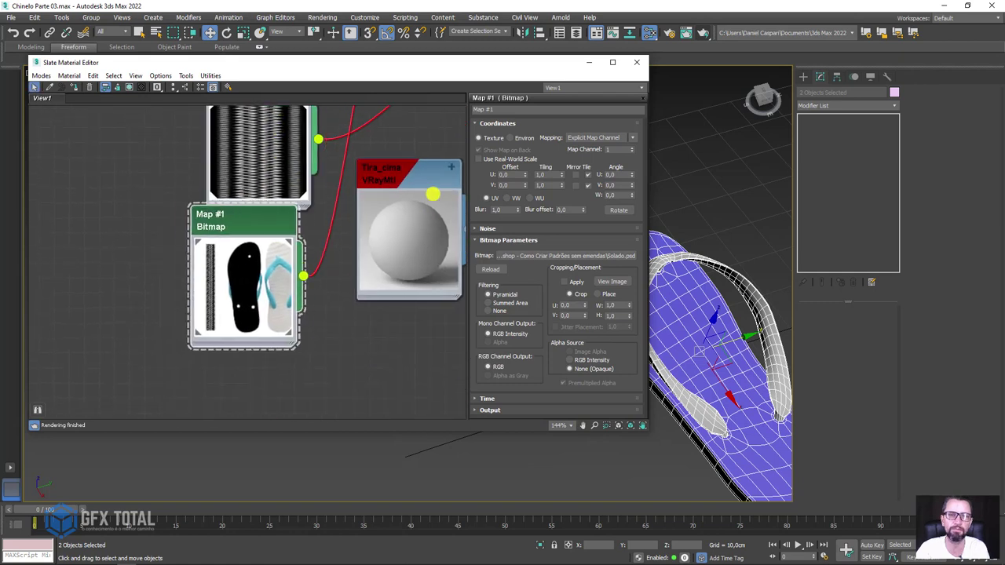
{"action": "left_click_drag", "start_coordinate": [416, 189], "coordinate": [375, 218]}
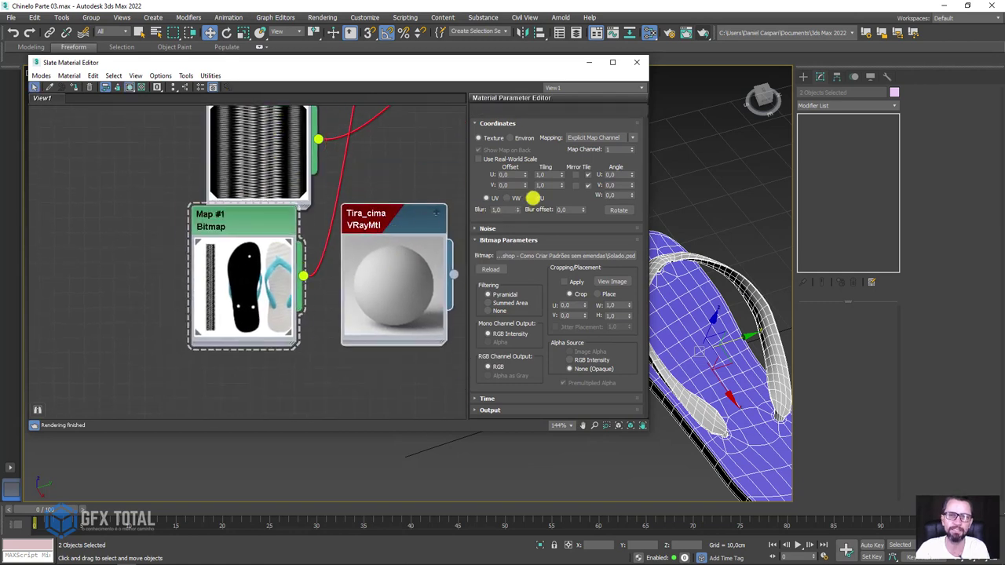
Set Tira_cima's diffuse to the cyan (23, 124, 168) sampled from Map #1's sandal preview.
{"action": "left_click", "coordinate": [530, 135]}
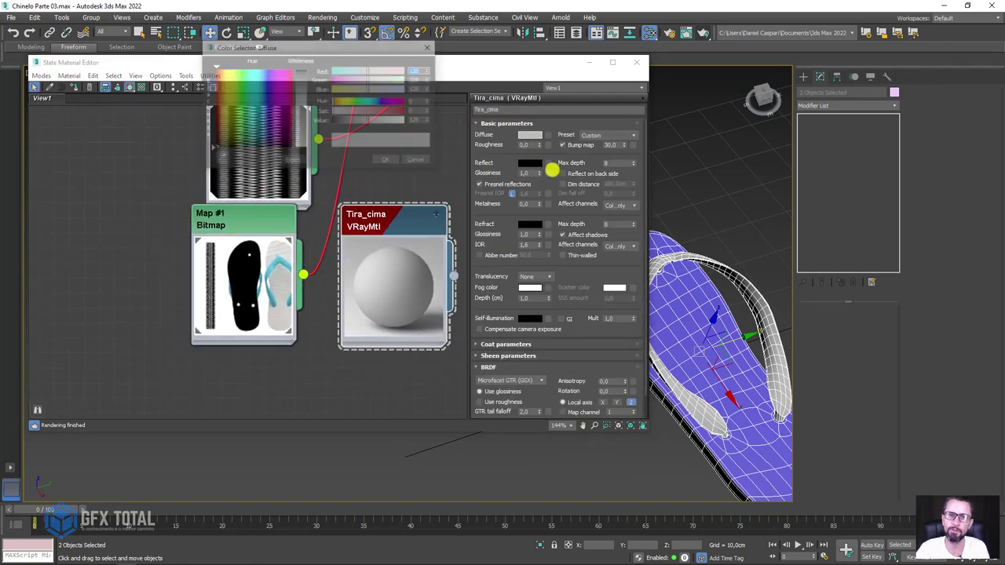
{"action": "left_click", "coordinate": [221, 160]}
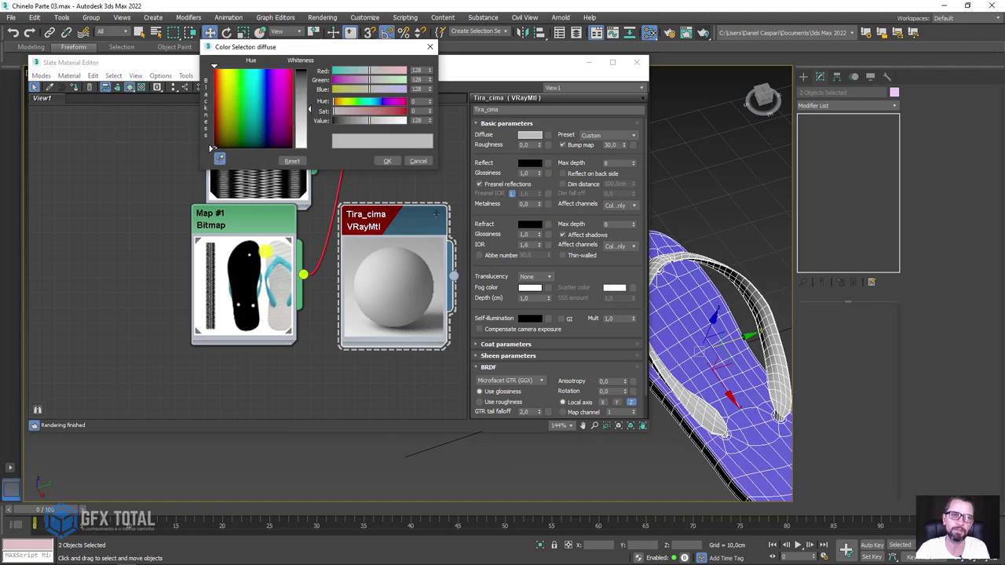
{"action": "left_click", "coordinate": [273, 265]}
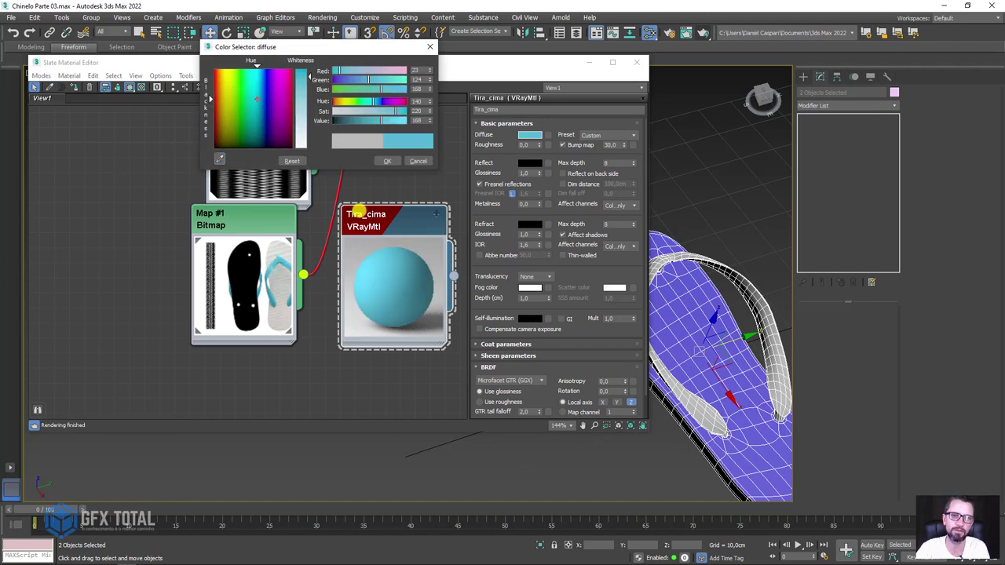
{"action": "left_click", "coordinate": [383, 158]}
Move Map #1 aside and raise Tira_cima's reflection colour to grey 111.
{"action": "left_click_drag", "start_coordinate": [249, 217], "coordinate": [135, 112]}
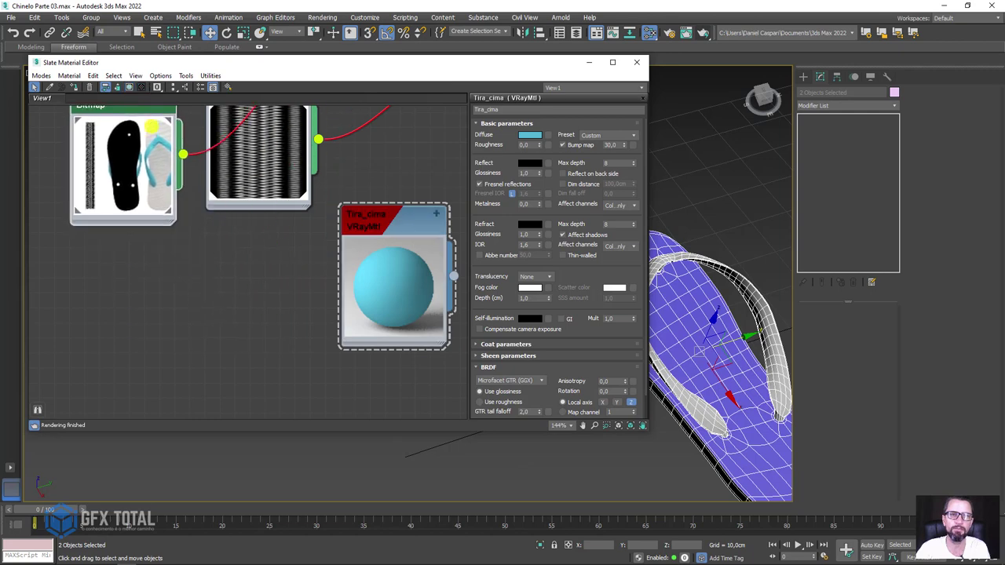
{"action": "scroll", "coordinate": [161, 122], "scroll_direction": "down", "scroll_amount": 2}
{"action": "scroll", "coordinate": [326, 198], "scroll_direction": "up", "scroll_amount": 3}
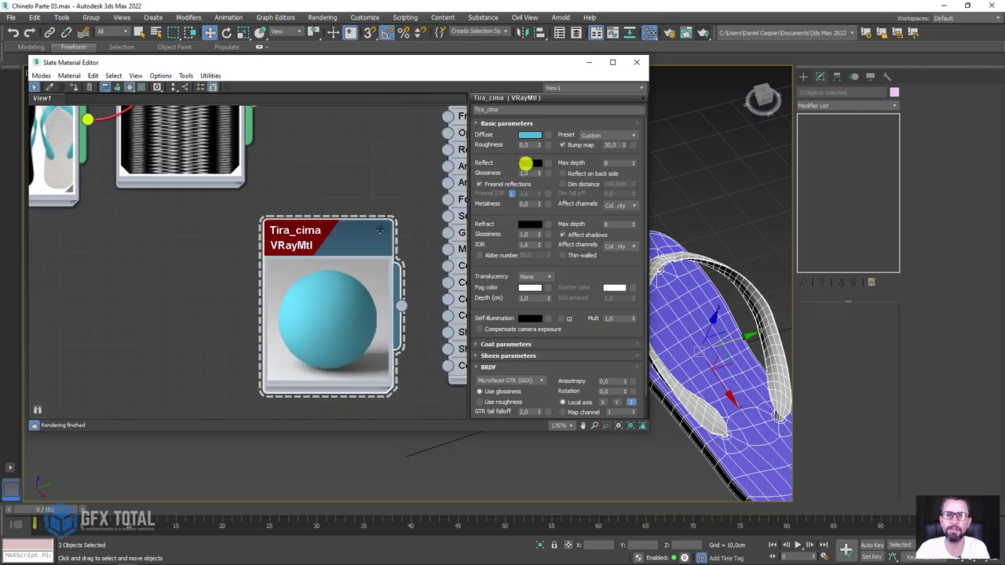
{"action": "left_click", "coordinate": [525, 163]}
{"action": "left_click_drag", "start_coordinate": [338, 121], "coordinate": [364, 119]}
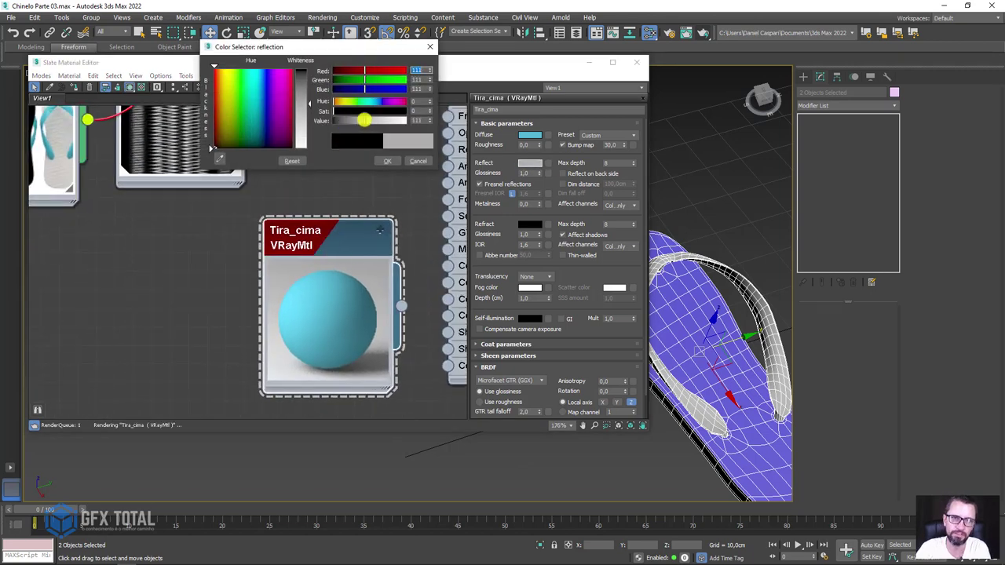
Confirm the grey 111 reflection and set Tira_cima's Reflect Glossiness to 0,7.
{"action": "left_click", "coordinate": [384, 165]}
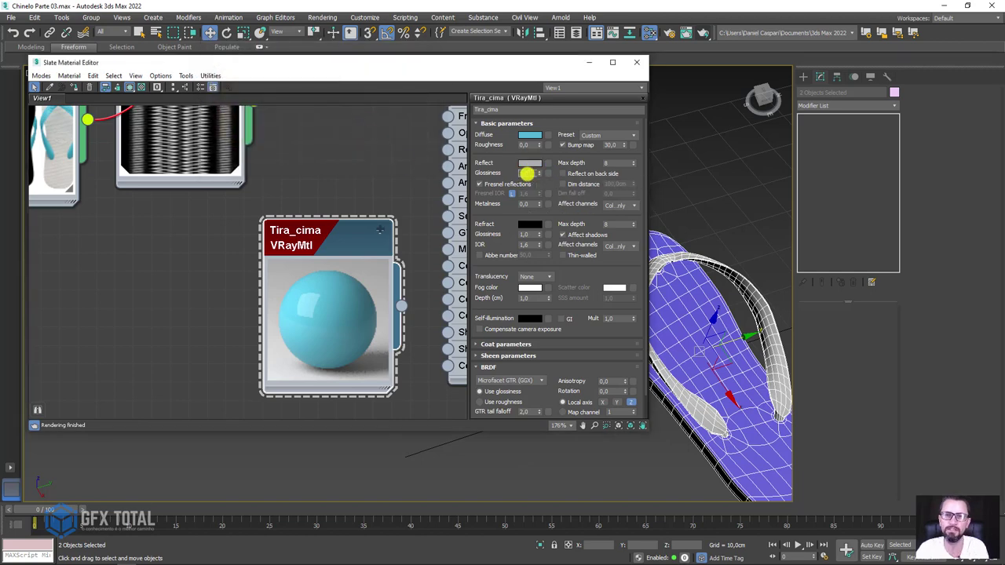
{"action": "double_click", "coordinate": [527, 173]}
{"action": "type", "text": "0,7"}
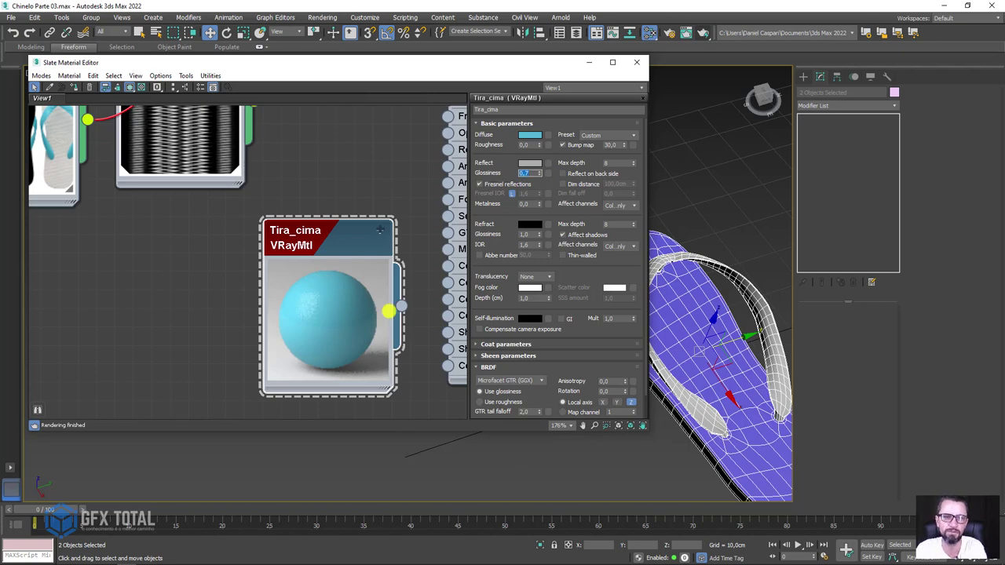
{"action": "scroll", "coordinate": [335, 320], "scroll_direction": "up", "scroll_amount": 2}
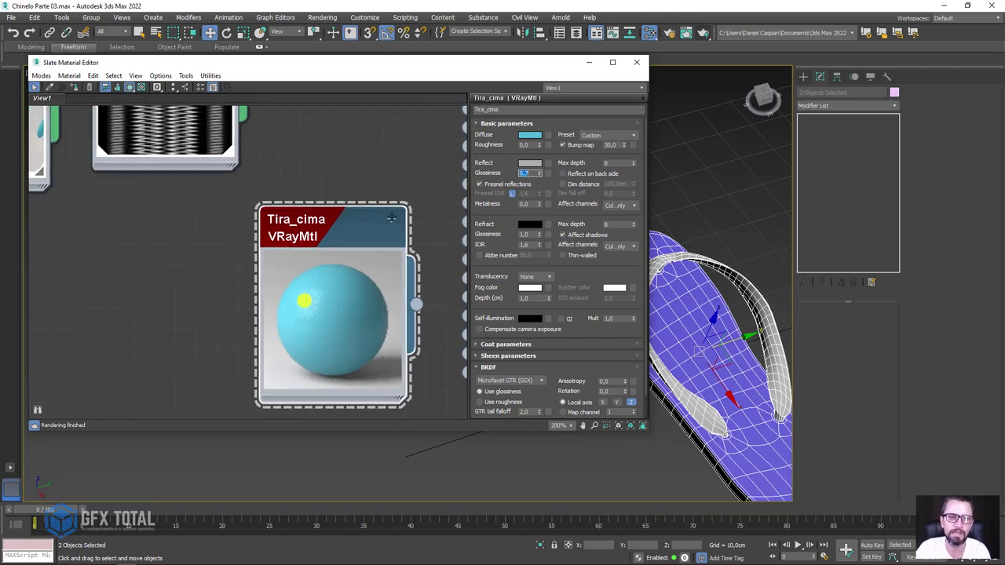
{"action": "scroll", "coordinate": [390, 219], "scroll_direction": "down", "scroll_amount": 5}
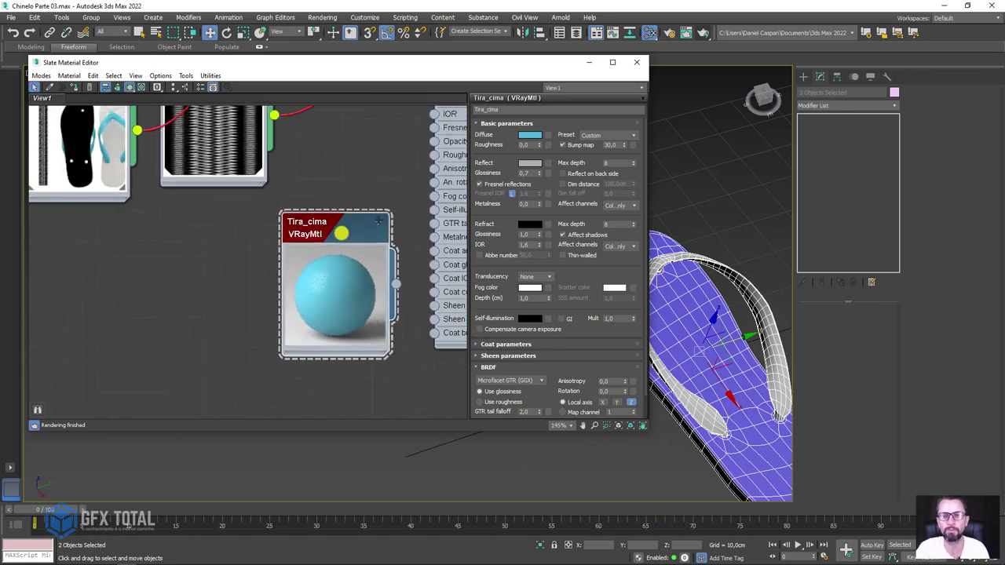
{"action": "scroll", "coordinate": [378, 221], "scroll_direction": "down", "scroll_amount": 4}
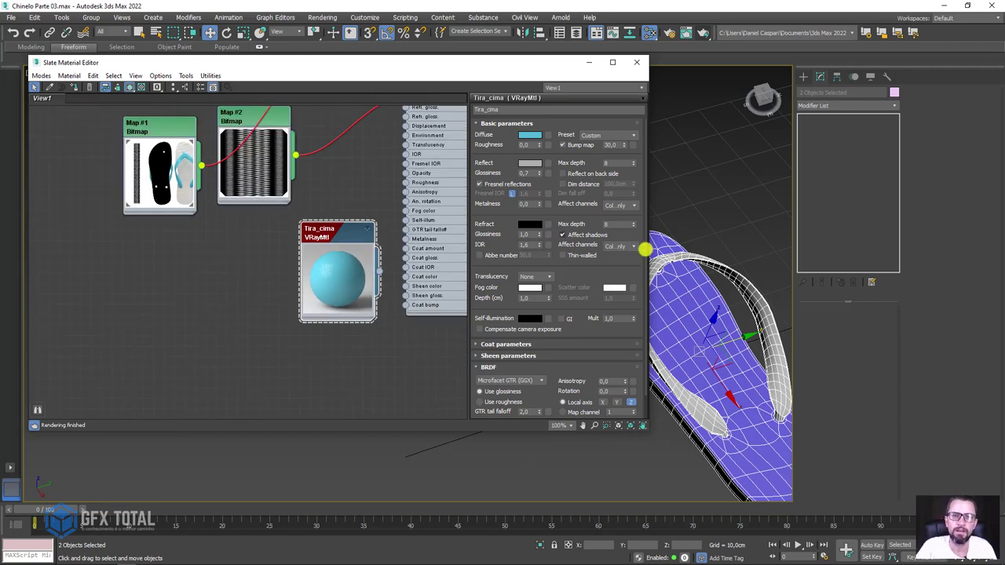
{"action": "scroll", "coordinate": [706, 283], "scroll_direction": "down", "scroll_amount": 5}
{"action": "scroll", "coordinate": [683, 300], "scroll_direction": "up", "scroll_amount": 3}
{"action": "scroll", "coordinate": [669, 290], "scroll_direction": "up", "scroll_amount": 3}
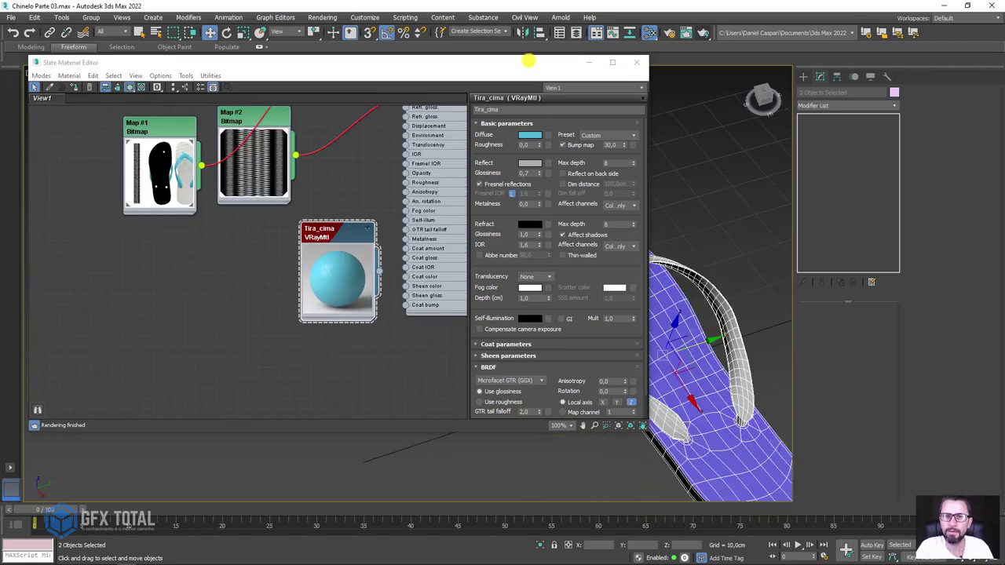
{"action": "left_click_drag", "start_coordinate": [529, 60], "coordinate": [385, 62]}
Move the Map #2 bitmap node lower in the Slate material graph.
{"action": "left_click", "coordinate": [445, 63]}
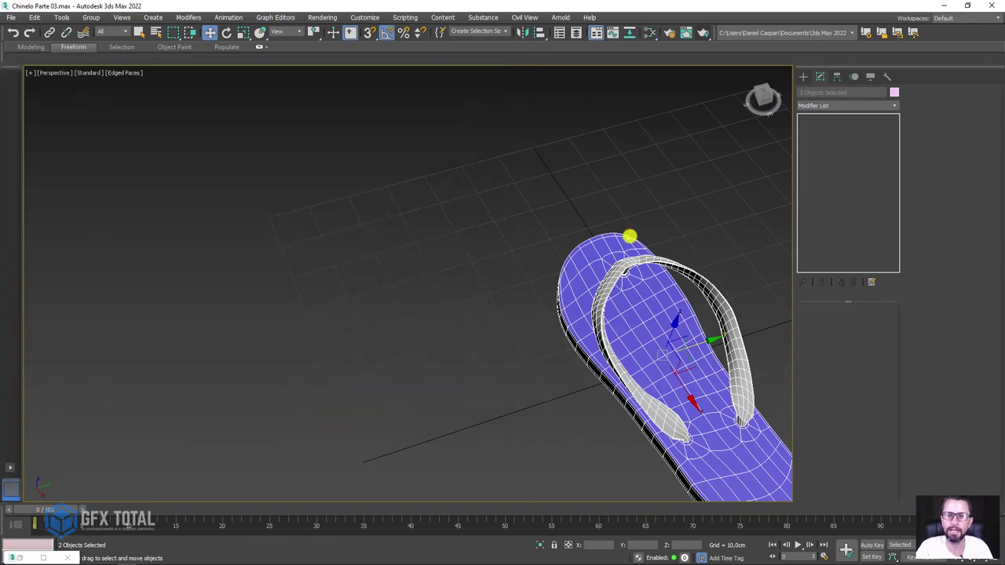
{"action": "left_click", "coordinate": [649, 32]}
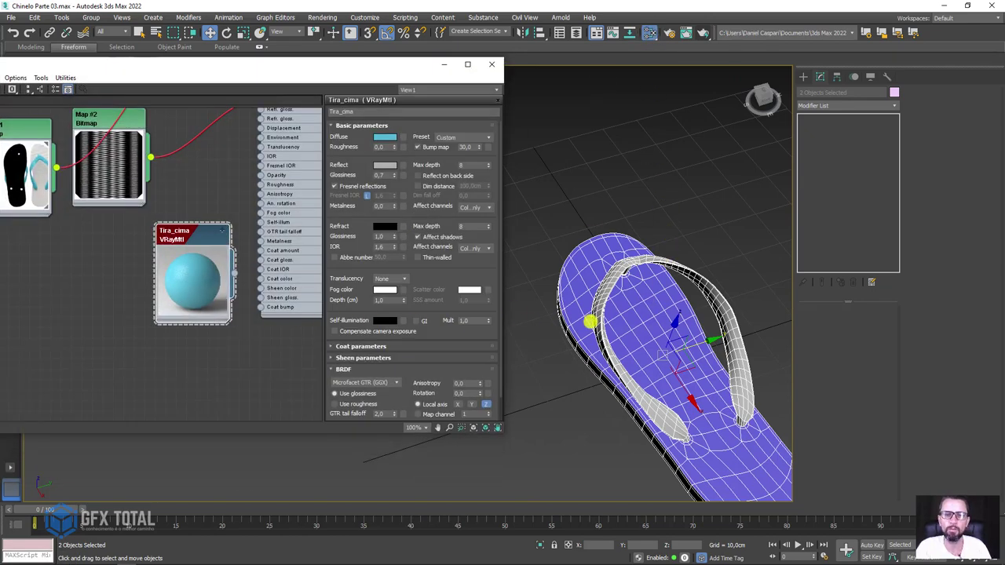
{"action": "scroll", "coordinate": [601, 306], "scroll_direction": "up", "scroll_amount": 5}
{"action": "scroll", "coordinate": [628, 279], "scroll_direction": "down", "scroll_amount": 2}
{"action": "scroll", "coordinate": [581, 299], "scroll_direction": "up", "scroll_amount": 2}
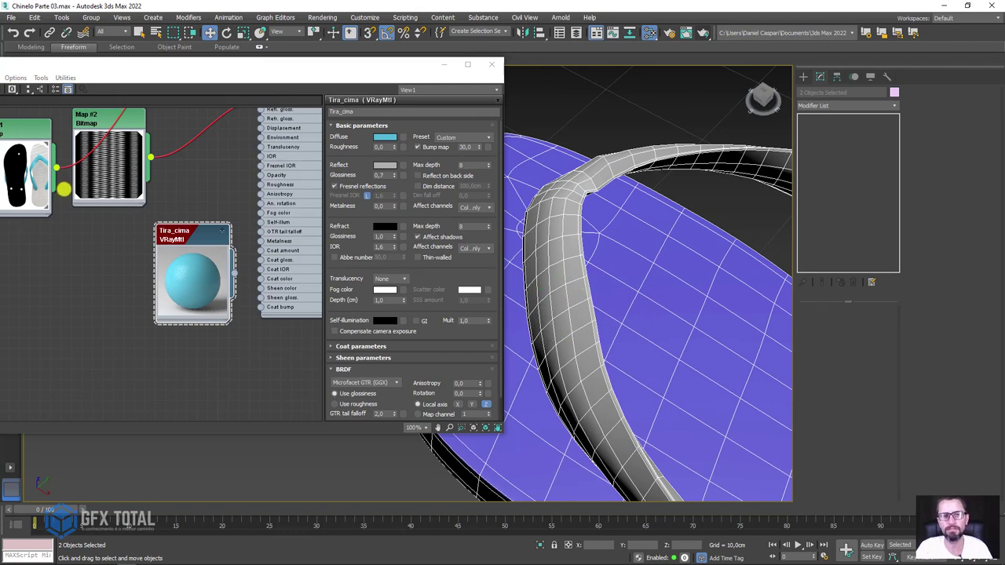
{"action": "left_click_drag", "start_coordinate": [115, 128], "coordinate": [64, 252]}
{"action": "middle_click_drag", "start_coordinate": [690, 333], "coordinate": [662, 282], "text": "alt"}
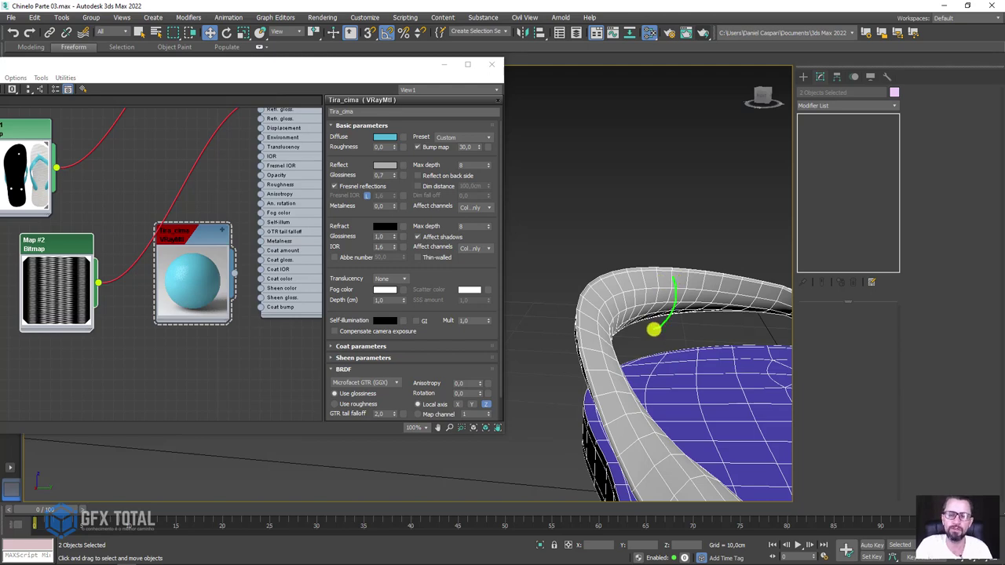
Minimise the Slate editor and frame the whole flip-flop in Perspective, viewed from above.
{"action": "scroll", "coordinate": [771, 320], "scroll_direction": "down", "scroll_amount": 5}
{"action": "middle_click_drag", "start_coordinate": [743, 335], "coordinate": [630, 342], "text": "alt"}
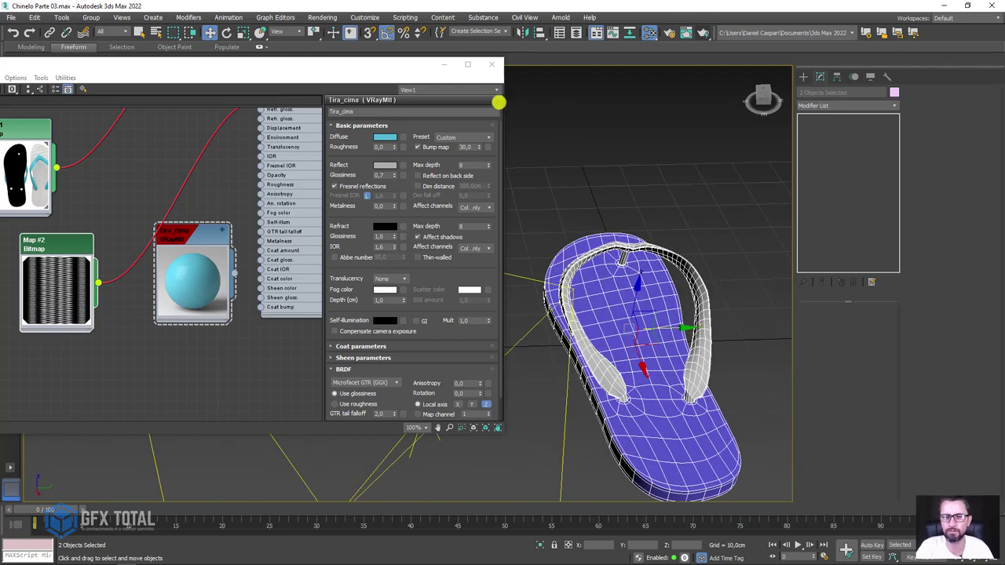
{"action": "left_click", "coordinate": [443, 63]}
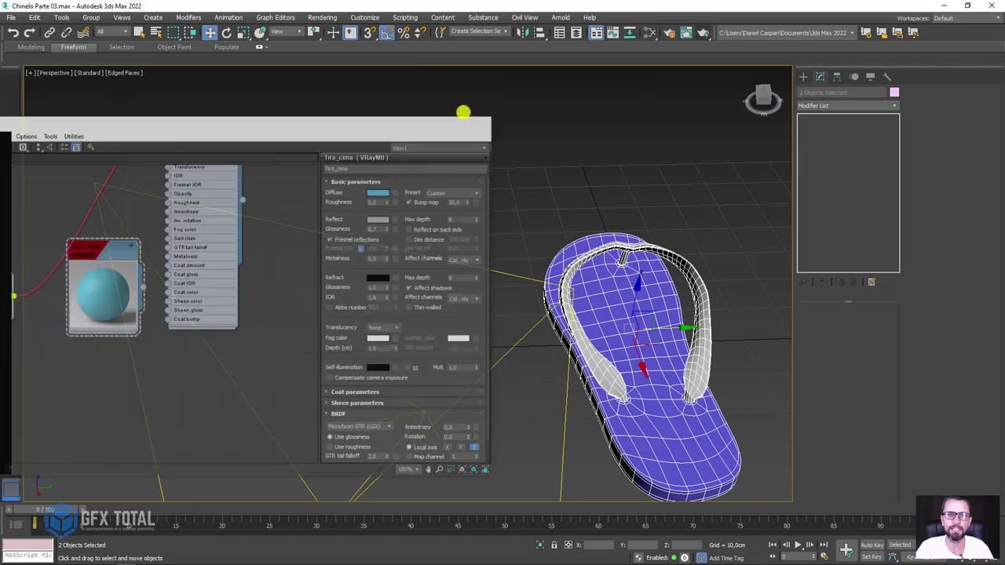
{"action": "mouse_move", "coordinate": [462, 112]}
{"action": "middle_mouse_down", "text": "alt"}
{"action": "mouse_move", "coordinate": [625, 327]}
{"action": "mouse_move", "coordinate": [693, 334]}
{"action": "middle_mouse_up", "text": "alt"}
{"action": "key", "text": "z"}
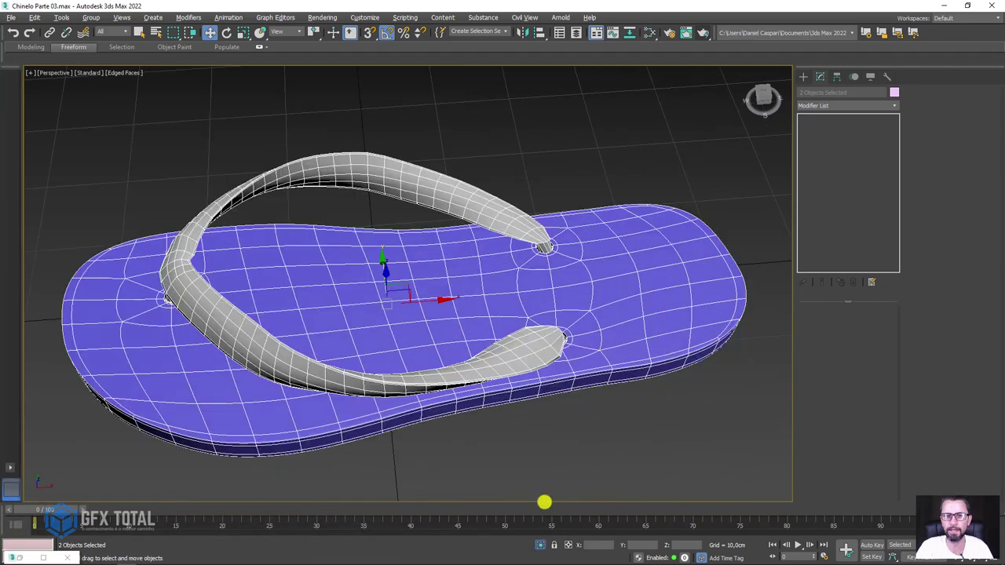
{"action": "middle_click_drag", "start_coordinate": [545, 500], "coordinate": [545, 356], "text": "alt"}
{"action": "scroll", "coordinate": [545, 357], "scroll_direction": "up", "scroll_amount": 2}
{"action": "scroll", "coordinate": [553, 542], "scroll_direction": "down", "scroll_amount": 2}
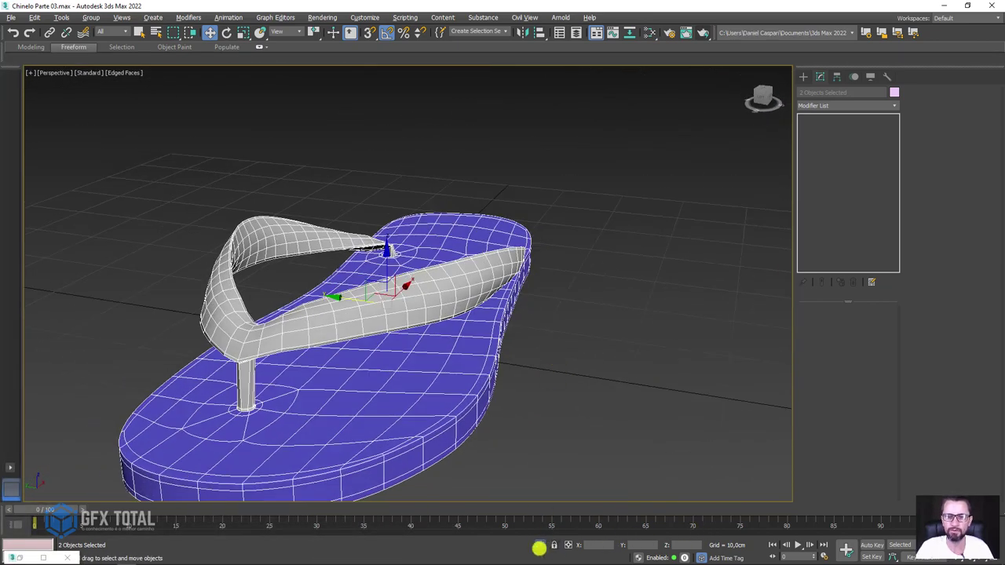
{"action": "middle_click_drag", "start_coordinate": [539, 547], "coordinate": [539, 414], "text": "alt"}
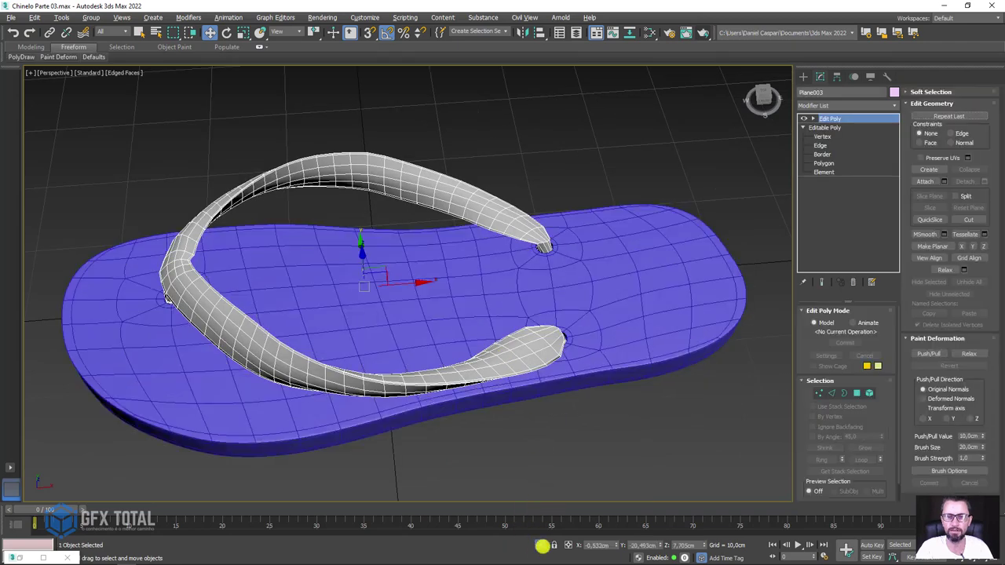
Isolate the strap with Alt+Q and switch to Edge sub-object mode.
{"action": "scroll", "coordinate": [542, 545], "scroll_direction": "down", "scroll_amount": 2}
{"action": "key", "text": "alt+q"}
{"action": "middle_click_drag", "start_coordinate": [563, 458], "coordinate": [652, 322], "text": "alt"}
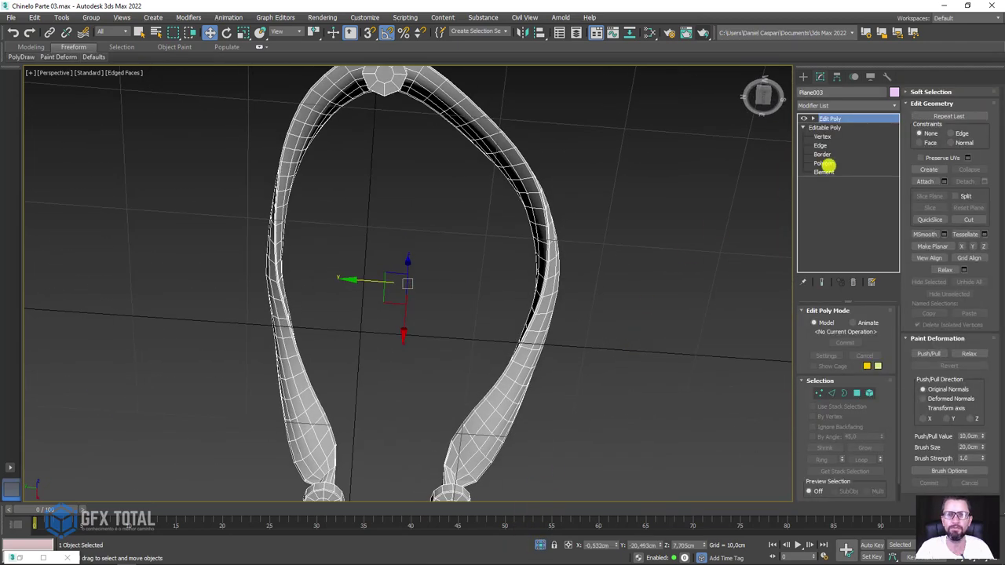
{"action": "left_click", "coordinate": [832, 392]}
{"action": "mouse_move", "coordinate": [774, 365]}
{"action": "middle_mouse_down", "text": "alt"}
{"action": "mouse_move", "coordinate": [576, 227]}
{"action": "mouse_move", "coordinate": [545, 227]}
{"action": "middle_mouse_up", "text": "alt"}
{"action": "scroll", "coordinate": [548, 227], "scroll_direction": "up", "scroll_amount": 5}
{"action": "scroll", "coordinate": [548, 227], "scroll_direction": "down", "scroll_amount": 5}
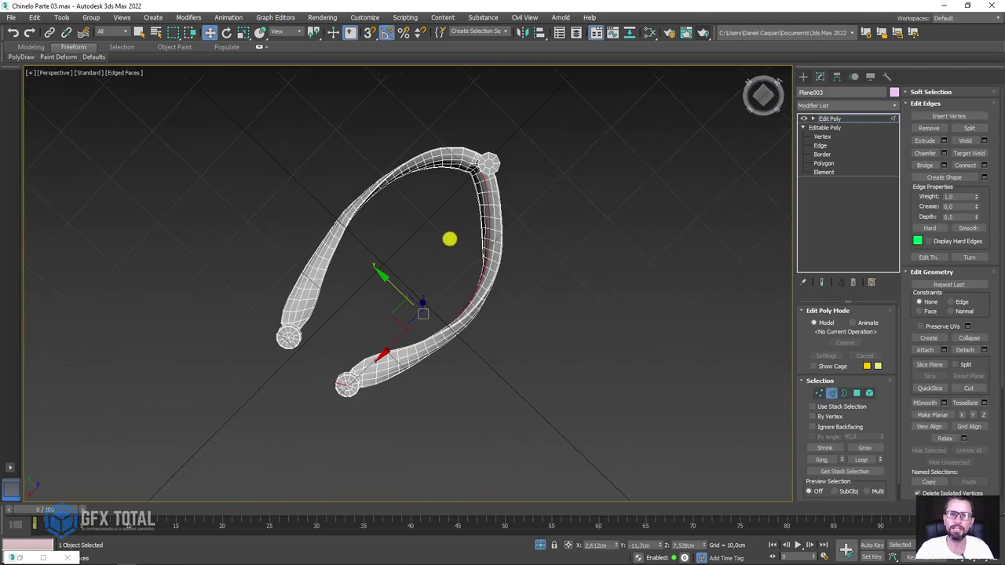
{"action": "middle_click_drag", "start_coordinate": [449, 238], "coordinate": [370, 196], "text": "alt"}
Select an edge loop along the strap, convert it to polygons and grow across the underside.
{"action": "scroll", "coordinate": [374, 201], "scroll_direction": "up", "scroll_amount": 5}
{"action": "scroll", "coordinate": [376, 207], "scroll_direction": "up", "scroll_amount": 3}
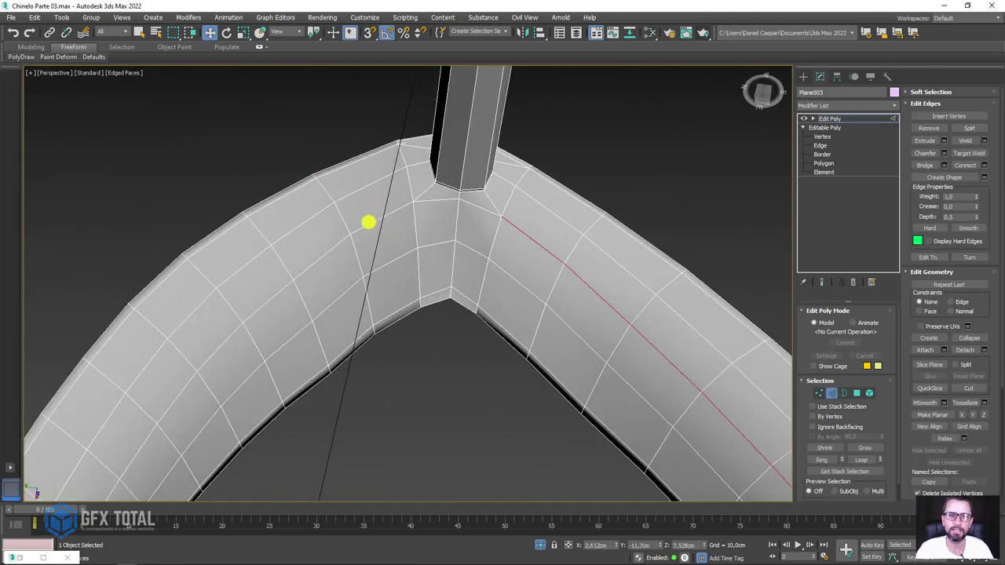
{"action": "double_click", "coordinate": [368, 222]}
{"action": "left_click", "coordinate": [859, 395], "text": "ctrl"}
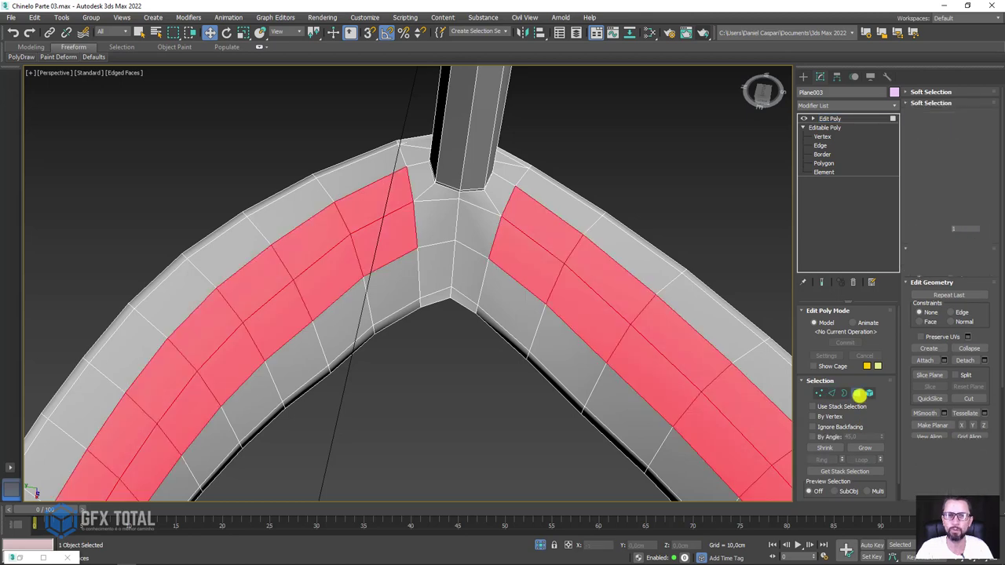
{"action": "left_click", "coordinate": [865, 448]}
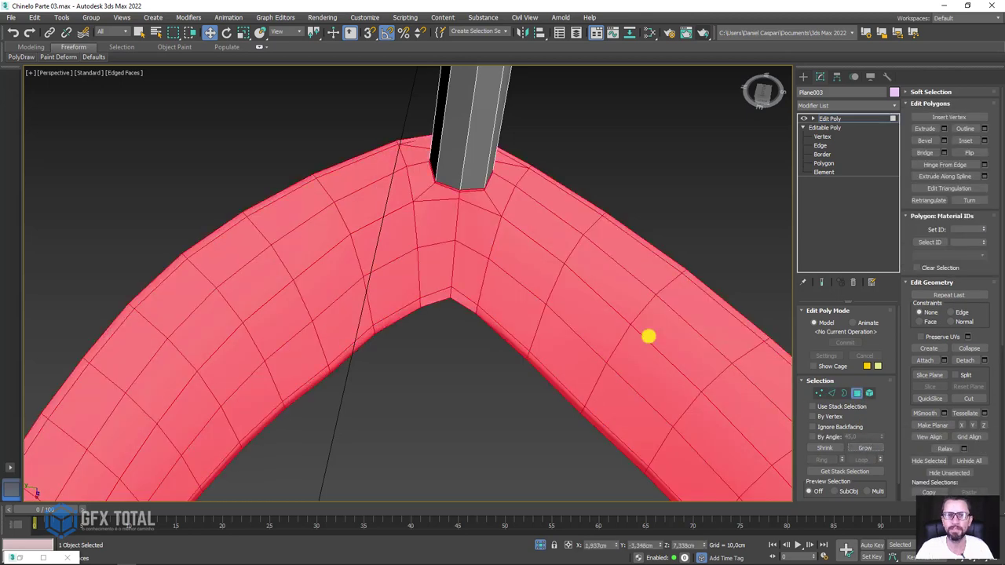
Add the faces under the front post's strap junction, including the thin sliver faces.
{"action": "scroll", "coordinate": [649, 334], "scroll_direction": "down", "scroll_amount": 10}
{"action": "middle_click_drag", "start_coordinate": [558, 267], "coordinate": [601, 388], "text": "alt"}
{"action": "scroll", "coordinate": [601, 388], "scroll_direction": "up", "scroll_amount": 2}
{"action": "scroll", "coordinate": [637, 413], "scroll_direction": "up", "scroll_amount": 6}
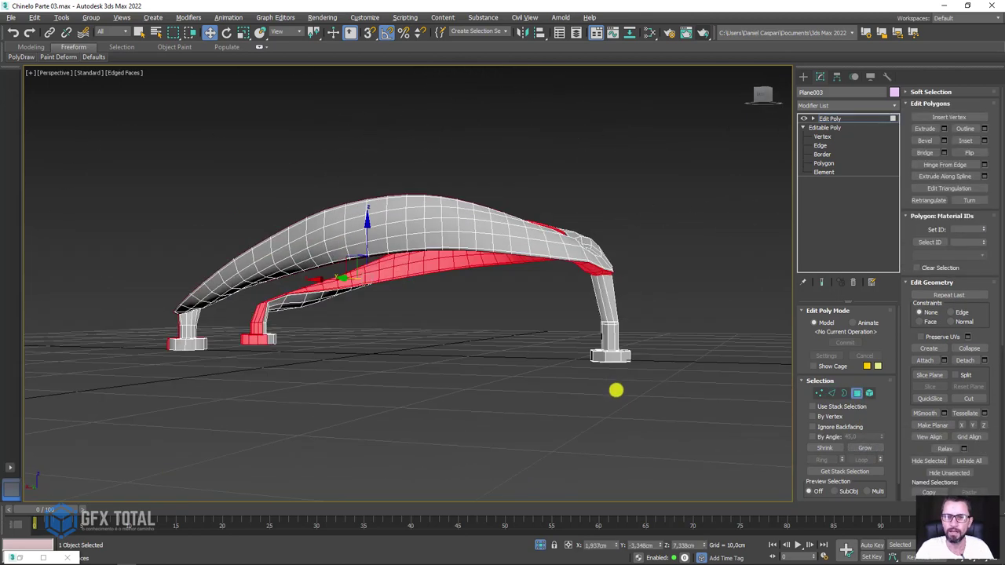
{"action": "middle_click_drag", "start_coordinate": [442, 384], "coordinate": [514, 388], "text": "alt"}
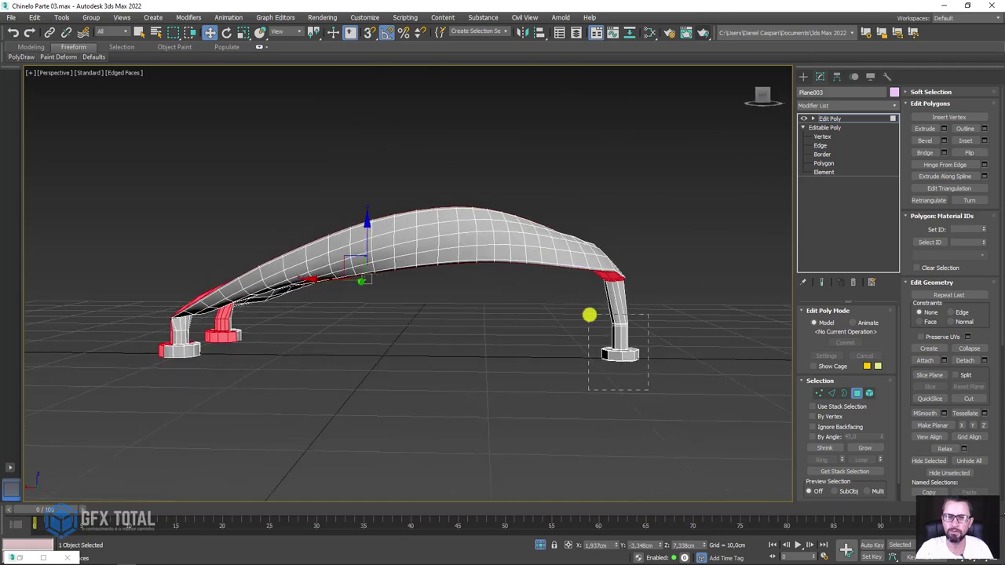
{"action": "mouse_move", "coordinate": [590, 315]}
{"action": "middle_mouse_down", "text": "alt"}
{"action": "mouse_move", "coordinate": [332, 385]}
{"action": "mouse_move", "coordinate": [604, 370]}
{"action": "mouse_move", "coordinate": [565, 381]}
{"action": "middle_mouse_up", "text": "alt"}
{"action": "left_click_drag", "start_coordinate": [564, 383], "coordinate": [408, 312]}
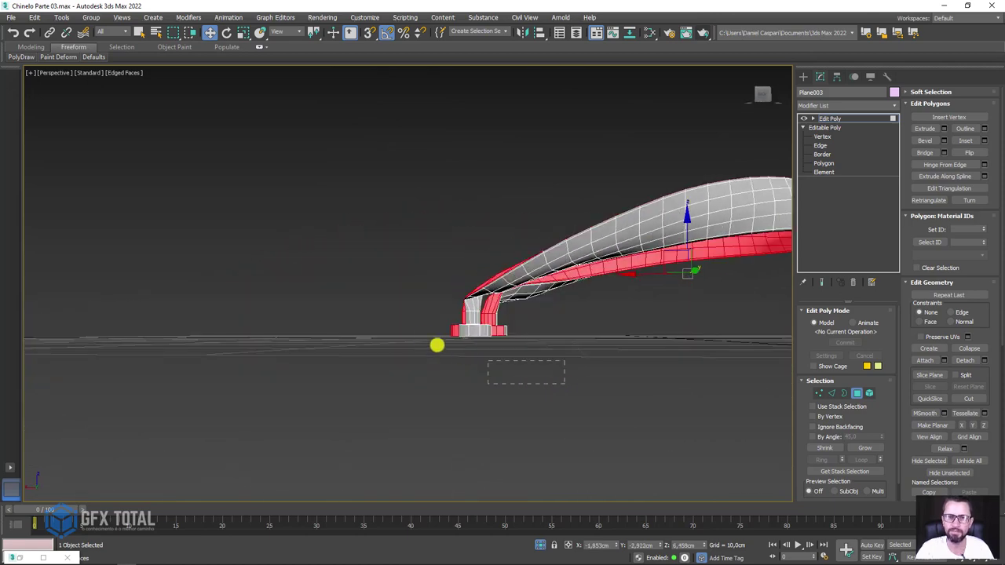
{"action": "middle_click_drag", "start_coordinate": [408, 309], "coordinate": [489, 341], "text": "alt"}
{"action": "scroll", "coordinate": [513, 337], "scroll_direction": "up", "scroll_amount": 3}
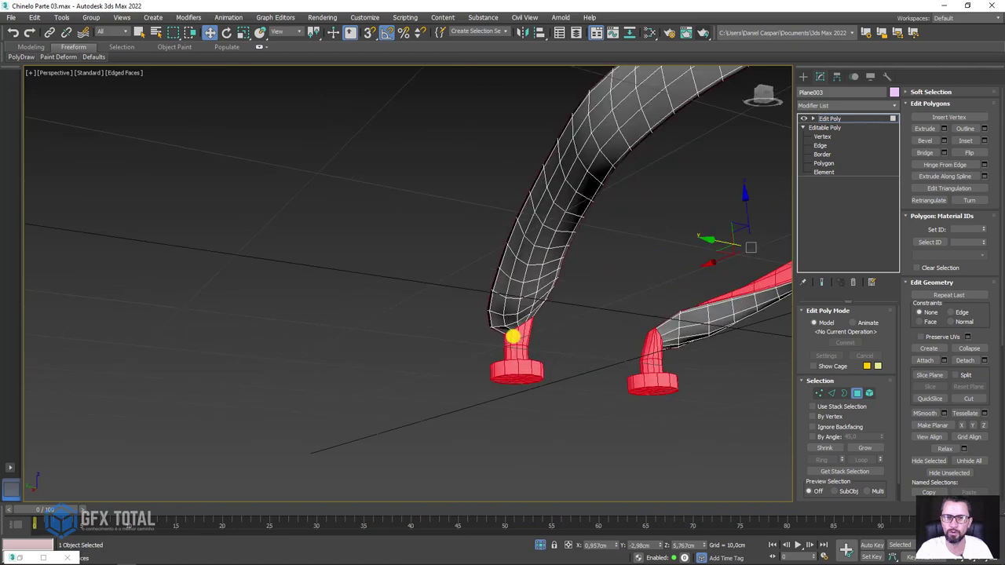
{"action": "scroll", "coordinate": [481, 324], "scroll_direction": "up", "scroll_amount": 3}
{"action": "scroll", "coordinate": [473, 322], "scroll_direction": "up", "scroll_amount": 2}
{"action": "left_click", "coordinate": [485, 319], "text": "ctrl"}
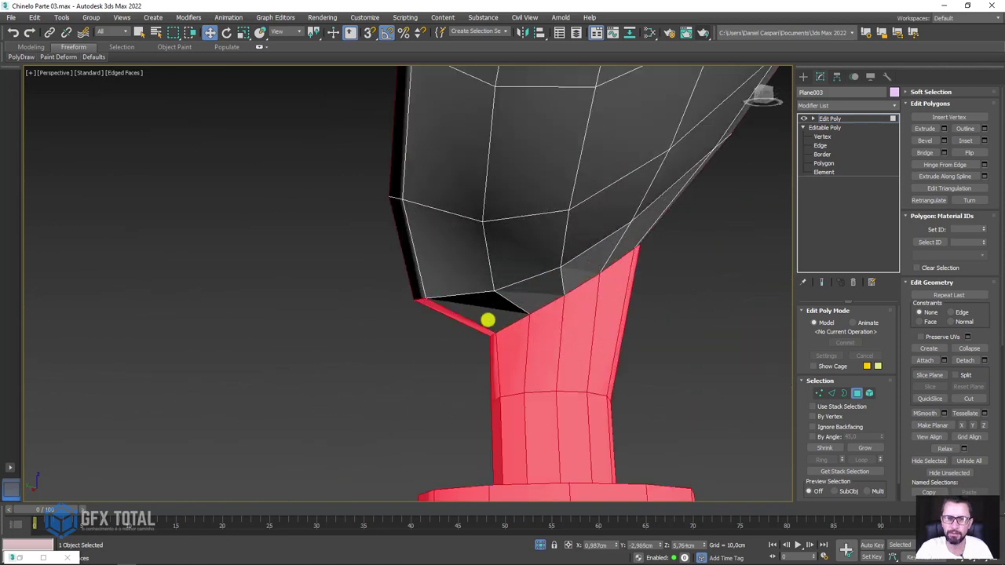
{"action": "left_click", "coordinate": [510, 309], "text": "ctrl"}
{"action": "left_click", "coordinate": [557, 276], "text": "ctrl"}
{"action": "left_click", "coordinate": [609, 251], "text": "ctrl"}
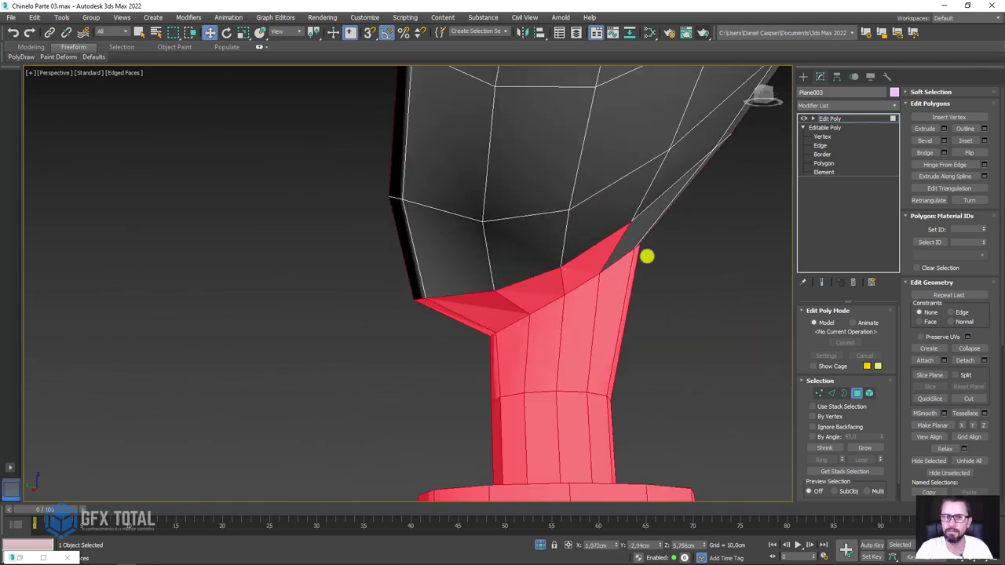
{"action": "left_click", "coordinate": [632, 237], "text": "ctrl"}
Add the junction faces at the right post to the selection.
{"action": "mouse_move", "coordinate": [644, 234]}
{"action": "middle_mouse_down", "text": "alt"}
{"action": "mouse_move", "coordinate": [610, 288]}
{"action": "mouse_move", "coordinate": [680, 291]}
{"action": "mouse_move", "coordinate": [691, 276]}
{"action": "middle_mouse_up", "text": "alt"}
{"action": "scroll", "coordinate": [591, 254], "scroll_direction": "up", "scroll_amount": 3}
{"action": "scroll", "coordinate": [591, 254], "scroll_direction": "up", "scroll_amount": 5}
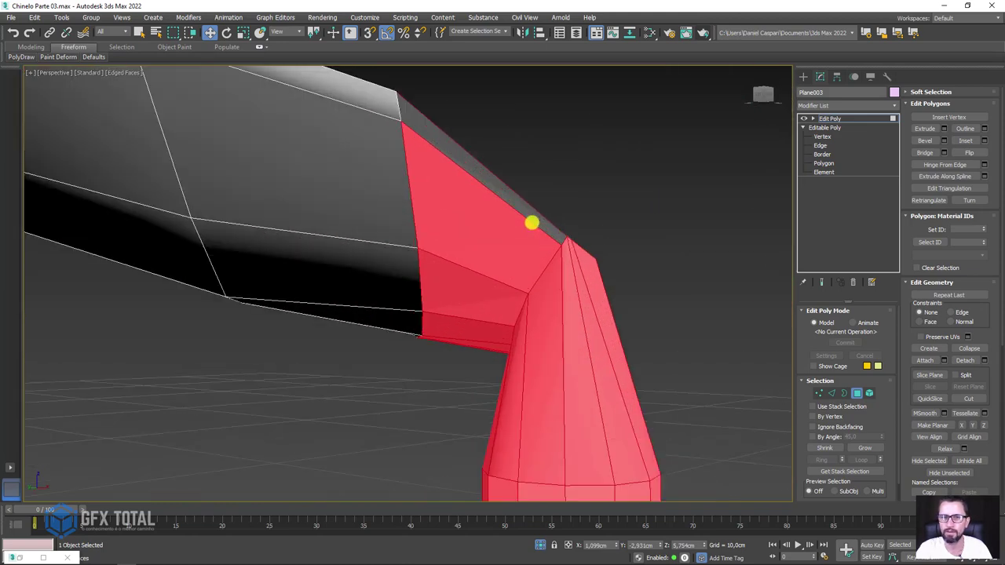
{"action": "scroll", "coordinate": [535, 223], "scroll_direction": "down", "scroll_amount": 2}
{"action": "scroll", "coordinate": [536, 224], "scroll_direction": "down", "scroll_amount": 5}
{"action": "mouse_move", "coordinate": [541, 299]}
{"action": "middle_mouse_down", "text": "alt"}
{"action": "mouse_move", "coordinate": [521, 294]}
{"action": "mouse_move", "coordinate": [591, 241]}
{"action": "middle_mouse_up", "text": "alt"}
{"action": "scroll", "coordinate": [592, 241], "scroll_direction": "up", "scroll_amount": 3}
{"action": "scroll", "coordinate": [709, 207], "scroll_direction": "up", "scroll_amount": 2}
{"action": "scroll", "coordinate": [740, 249], "scroll_direction": "up", "scroll_amount": 4}
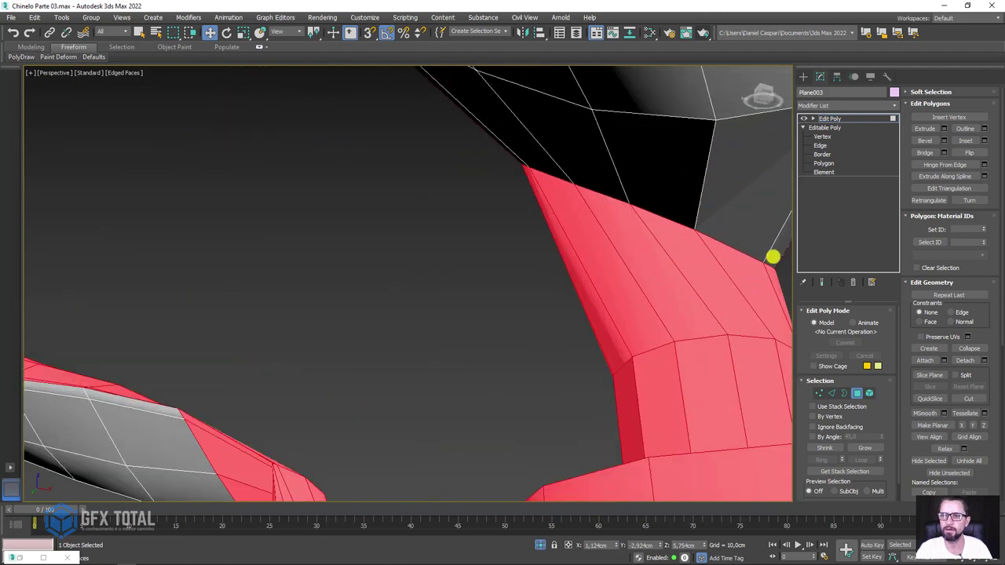
{"action": "left_click", "coordinate": [711, 224], "text": "ctrl"}
{"action": "left_click", "coordinate": [624, 198], "text": "ctrl"}
{"action": "left_click", "coordinate": [569, 175], "text": "ctrl"}
{"action": "left_click", "coordinate": [522, 164], "text": "ctrl"}
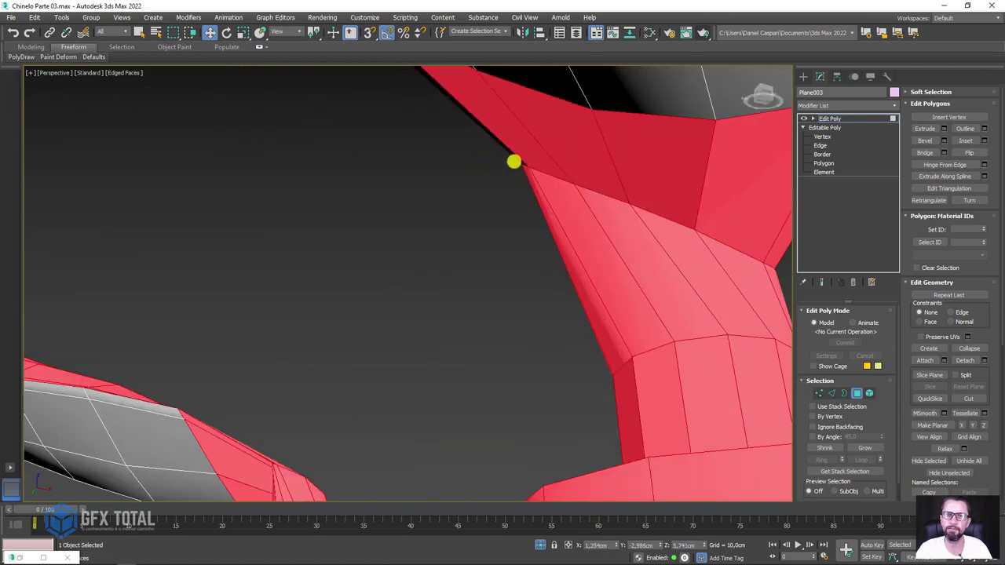
Check the underside selection in wireframe shading with F3.
{"action": "scroll", "coordinate": [515, 157], "scroll_direction": "down", "scroll_amount": 5}
{"action": "mouse_move", "coordinate": [541, 233]}
{"action": "middle_mouse_down", "text": "alt"}
{"action": "mouse_move", "coordinate": [646, 264]}
{"action": "mouse_move", "coordinate": [576, 272]}
{"action": "mouse_move", "coordinate": [673, 219]}
{"action": "mouse_move", "coordinate": [549, 354]}
{"action": "mouse_move", "coordinate": [626, 335]}
{"action": "mouse_move", "coordinate": [494, 294]}
{"action": "mouse_move", "coordinate": [506, 341]}
{"action": "mouse_move", "coordinate": [545, 267]}
{"action": "middle_mouse_up", "text": "alt"}
{"action": "key", "text": "F3"}
{"action": "key", "text": "F3"}
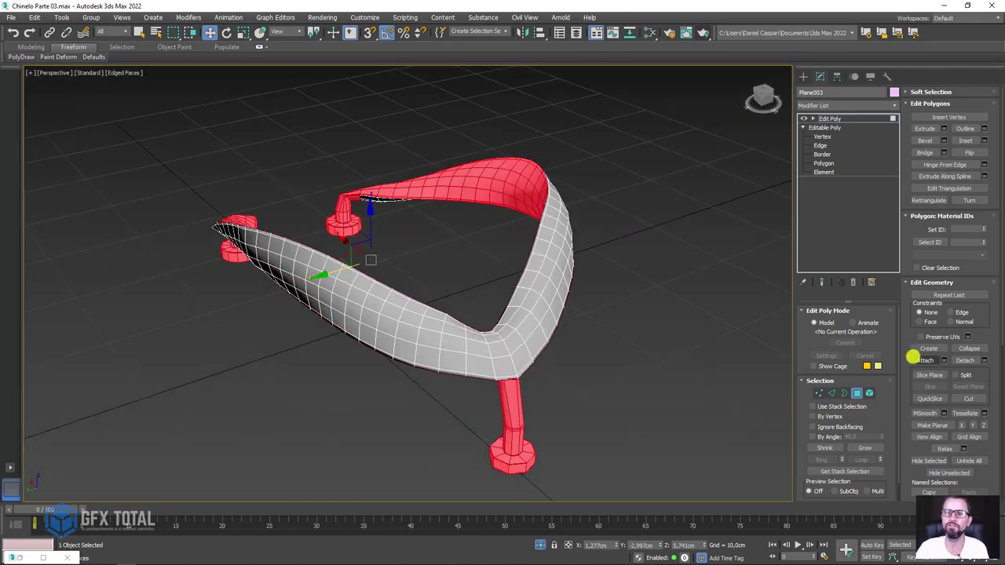
Invert the polygon selection and set its material ID to 2.
{"action": "left_click_drag", "start_coordinate": [910, 359], "coordinate": [910, 55]}
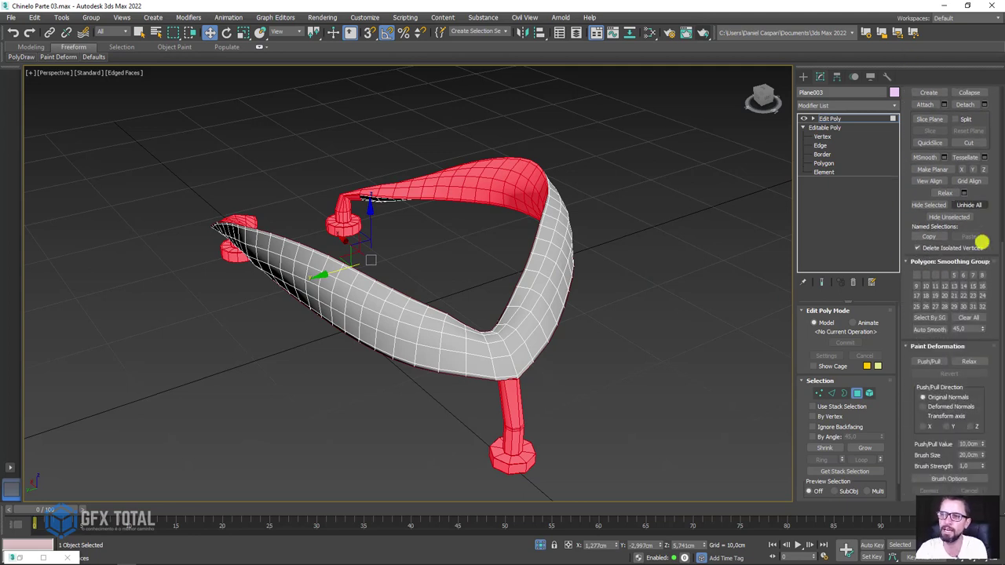
{"action": "left_click_drag", "start_coordinate": [904, 401], "coordinate": [927, 559]}
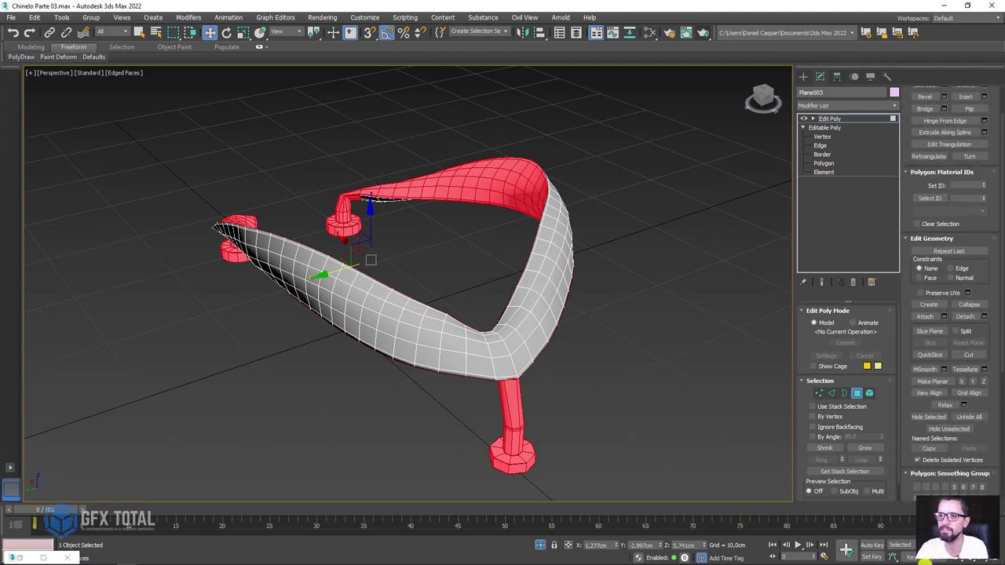
{"action": "left_click_drag", "start_coordinate": [911, 186], "coordinate": [924, 246]}
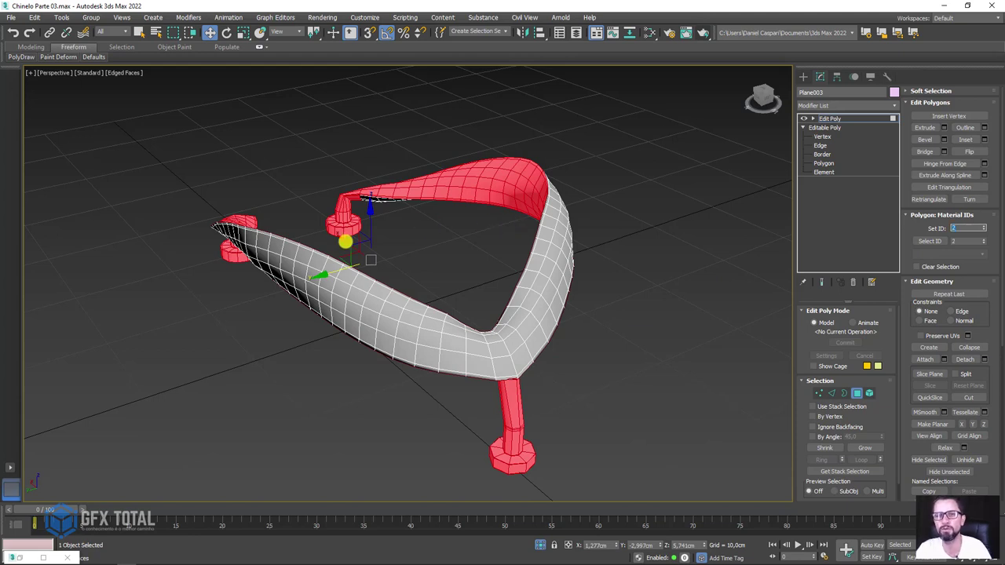
{"action": "key", "text": "ctrl+i"}
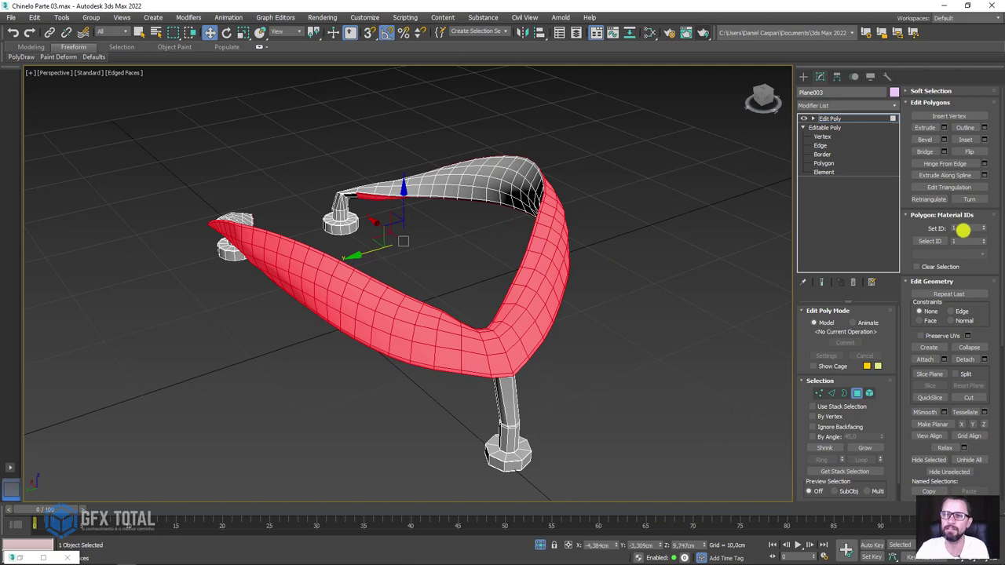
{"action": "left_click", "coordinate": [962, 228]}
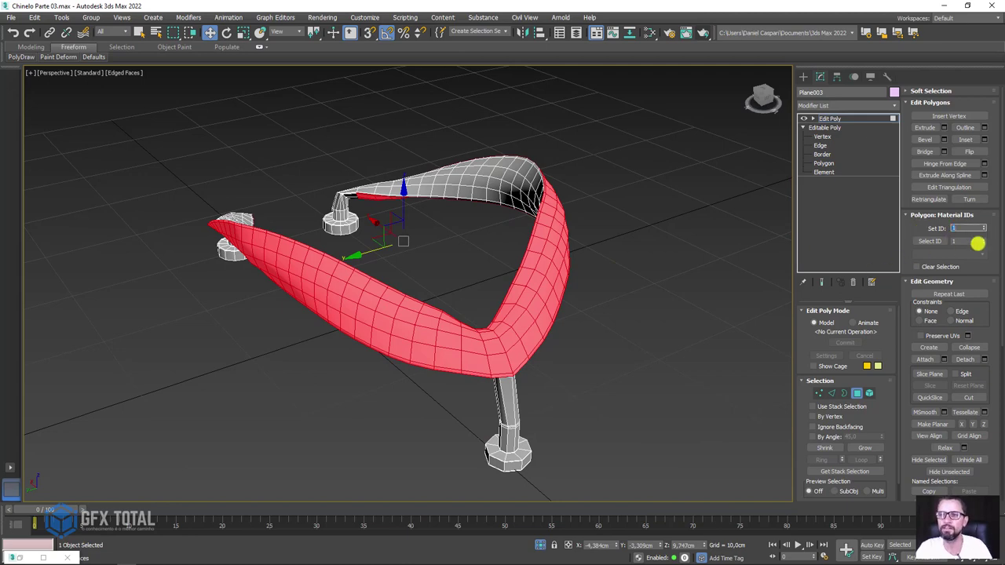
Clear the selection and use Select ID to pick the ID 2 polygons.
{"action": "key", "text": "ctrl+a"}
{"action": "middle_click_drag", "start_coordinate": [678, 243], "coordinate": [690, 263], "text": "alt"}
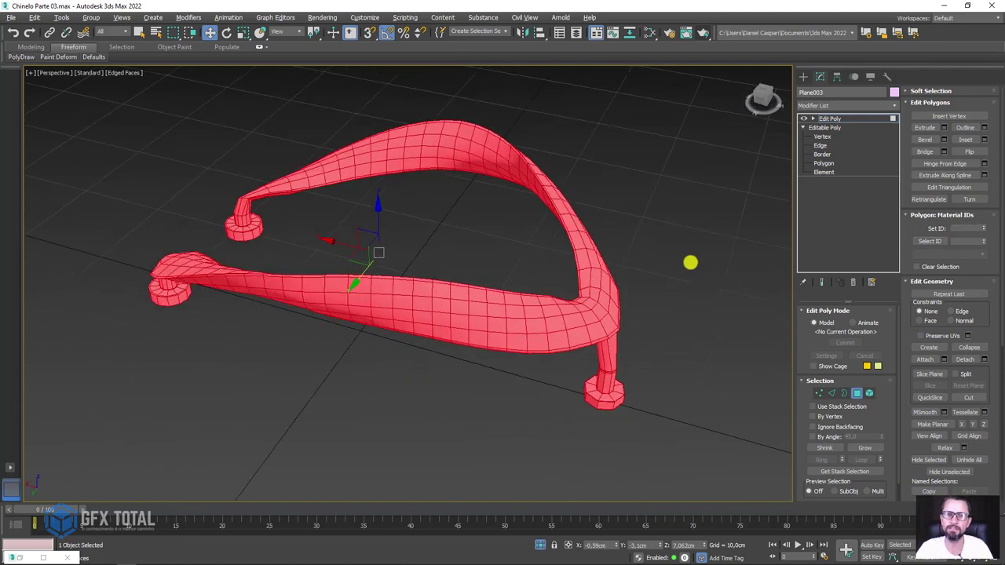
{"action": "left_click", "coordinate": [699, 281]}
{"action": "scroll", "coordinate": [675, 284], "scroll_direction": "down", "scroll_amount": 5}
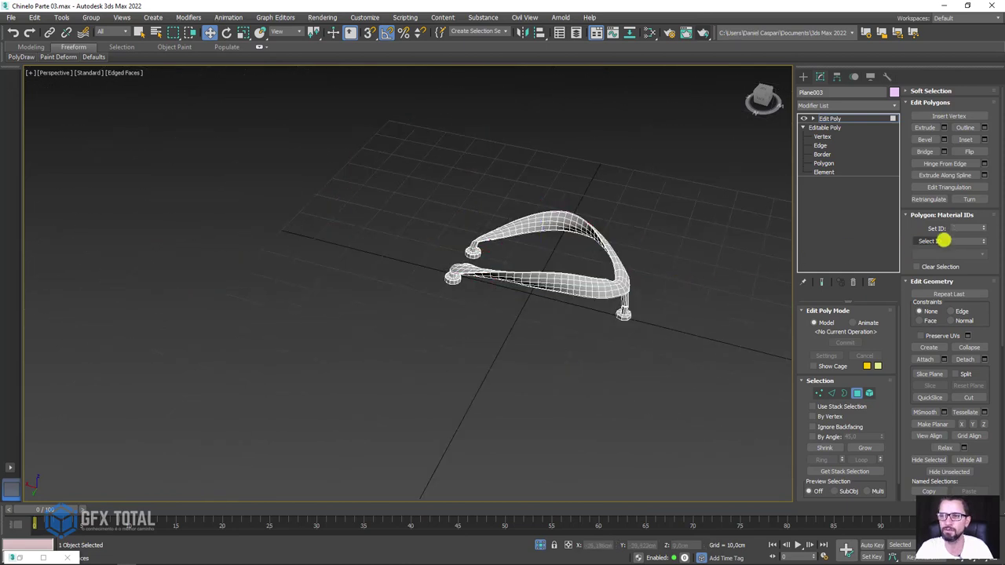
{"action": "left_click", "coordinate": [967, 241]}
{"action": "type", "text": "2"}
{"action": "key", "text": "Return"}
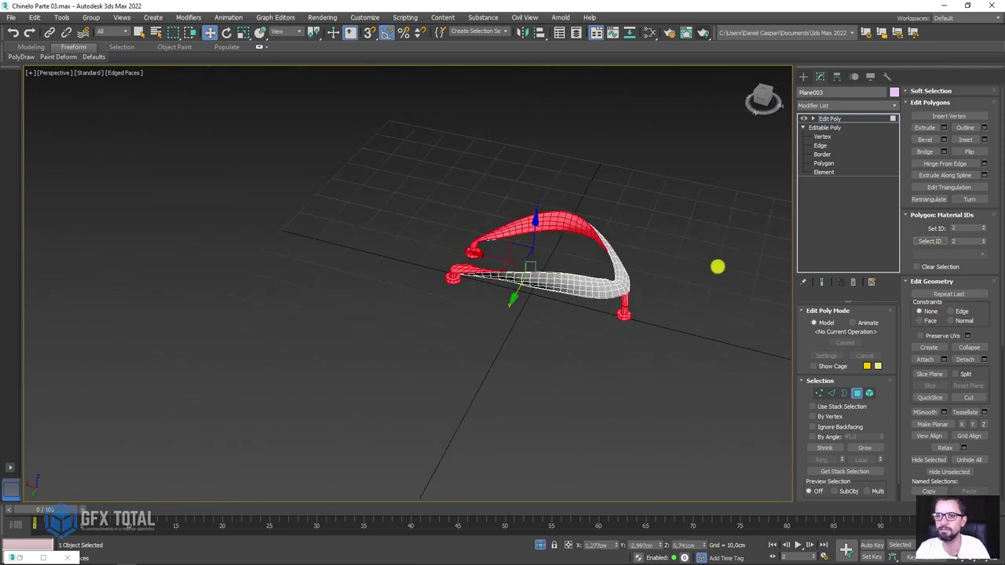
{"action": "mouse_move", "coordinate": [718, 267]}
{"action": "middle_mouse_down", "text": "alt"}
{"action": "mouse_move", "coordinate": [684, 307]}
{"action": "mouse_move", "coordinate": [706, 302]}
{"action": "mouse_move", "coordinate": [693, 332]}
{"action": "mouse_move", "coordinate": [572, 217]}
{"action": "middle_mouse_up", "text": "alt"}
{"action": "left_click", "coordinate": [929, 241]}
Invert to the lower band, set its material ID, and select the ID 1 polygons.
{"action": "scroll", "coordinate": [573, 218], "scroll_direction": "up", "scroll_amount": 5}
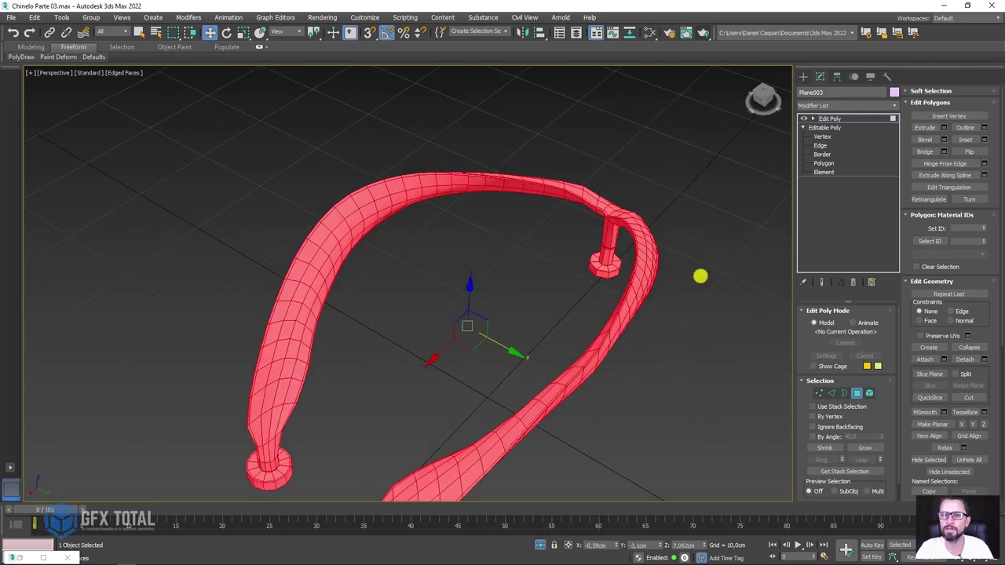
{"action": "middle_click_drag", "start_coordinate": [726, 310], "coordinate": [653, 301], "text": "alt"}
{"action": "scroll", "coordinate": [597, 314], "scroll_direction": "down", "scroll_amount": 5}
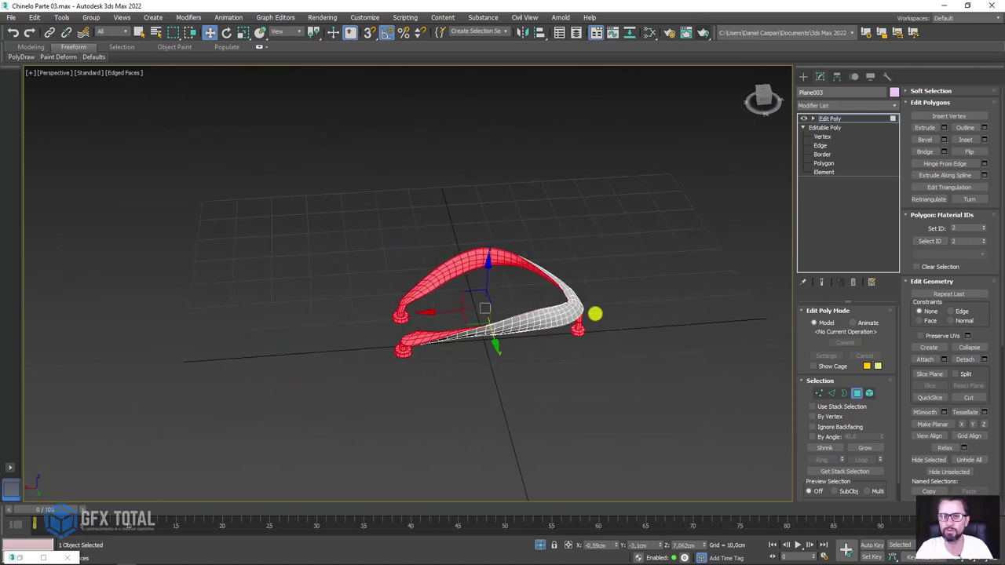
{"action": "key", "text": "ctrl+i"}
{"action": "double_click", "coordinate": [960, 228]}
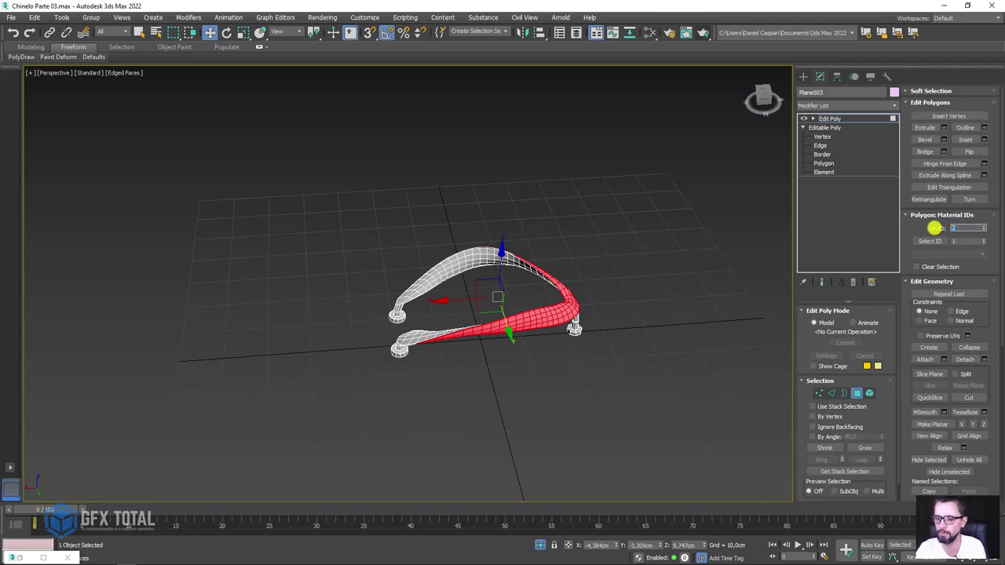
{"action": "type", "text": "1"}
{"action": "scroll", "coordinate": [574, 306], "scroll_direction": "up", "scroll_amount": 3}
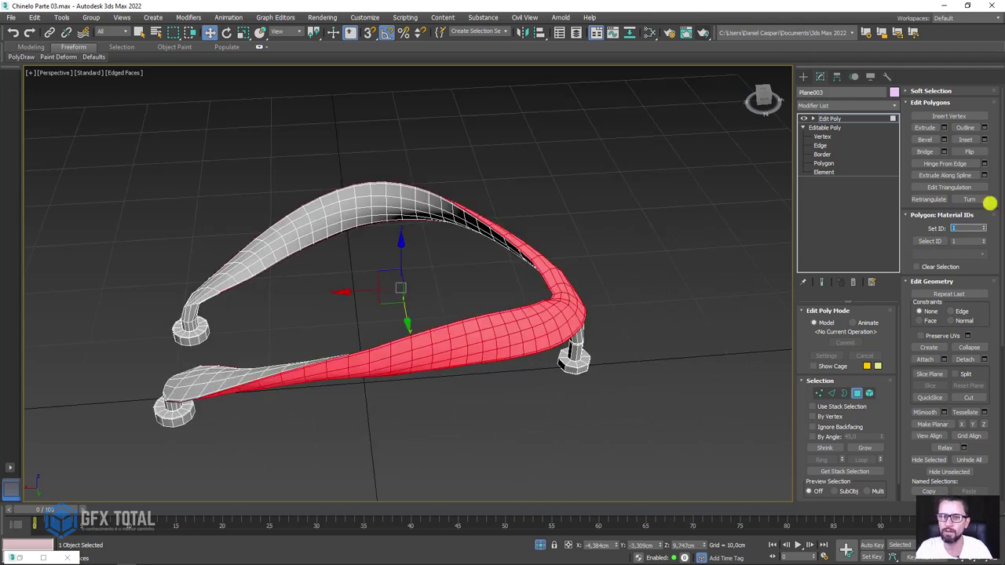
{"action": "left_click", "coordinate": [930, 241]}
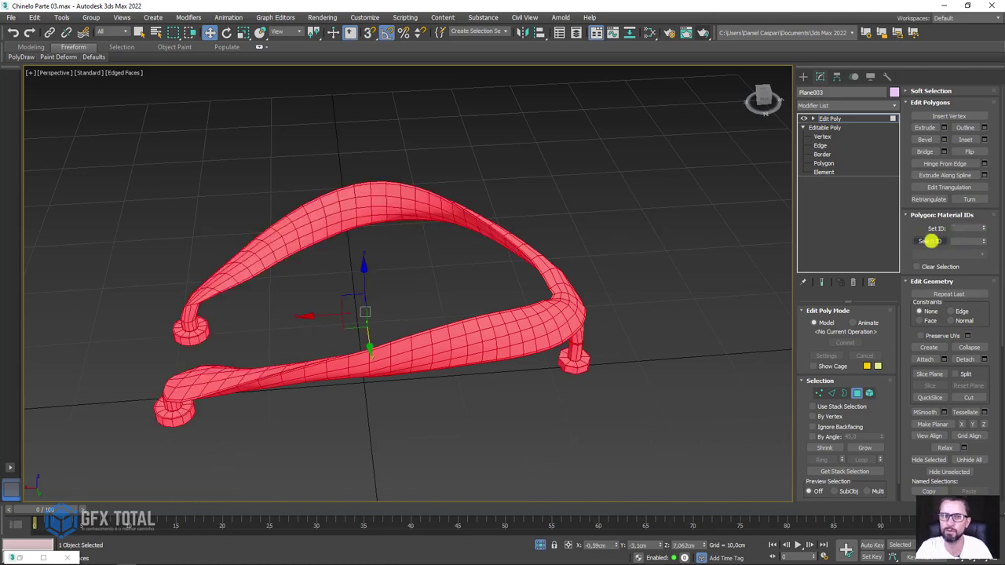
{"action": "left_click", "coordinate": [943, 241]}
Re-check the ID 1 / ID 2 split by inverting and selecting polygons by ID.
{"action": "mouse_move", "coordinate": [702, 300]}
{"action": "middle_mouse_down", "text": "alt"}
{"action": "mouse_move", "coordinate": [668, 328]}
{"action": "mouse_move", "coordinate": [664, 296]}
{"action": "mouse_move", "coordinate": [694, 252]}
{"action": "middle_mouse_up", "text": "alt"}
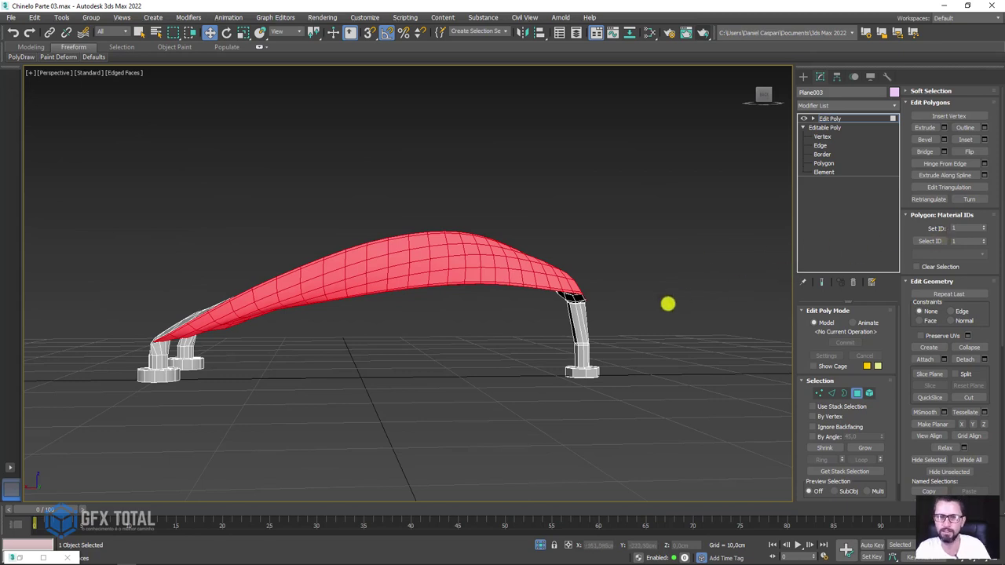
{"action": "key", "text": "ctrl+i"}
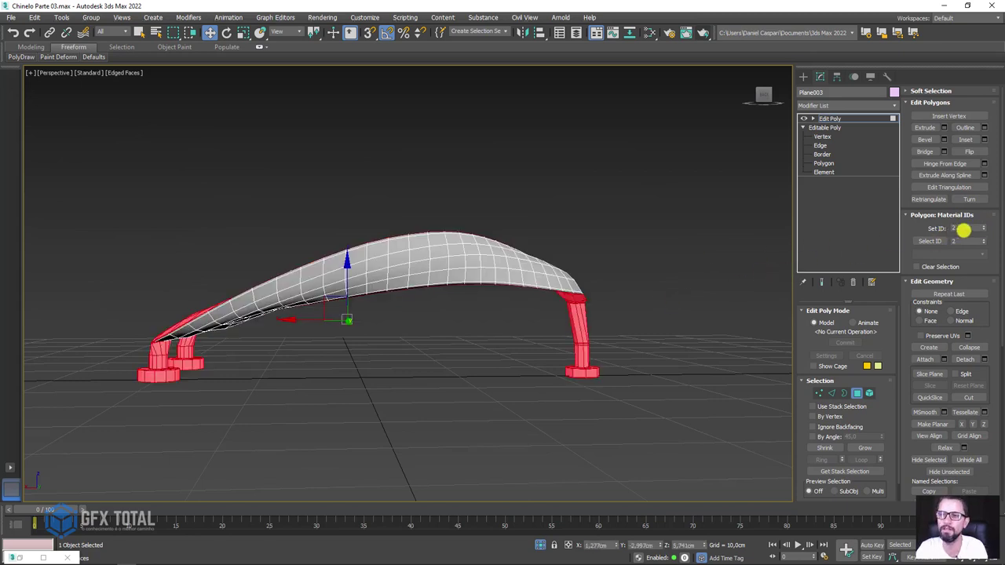
{"action": "left_click", "coordinate": [983, 226]}
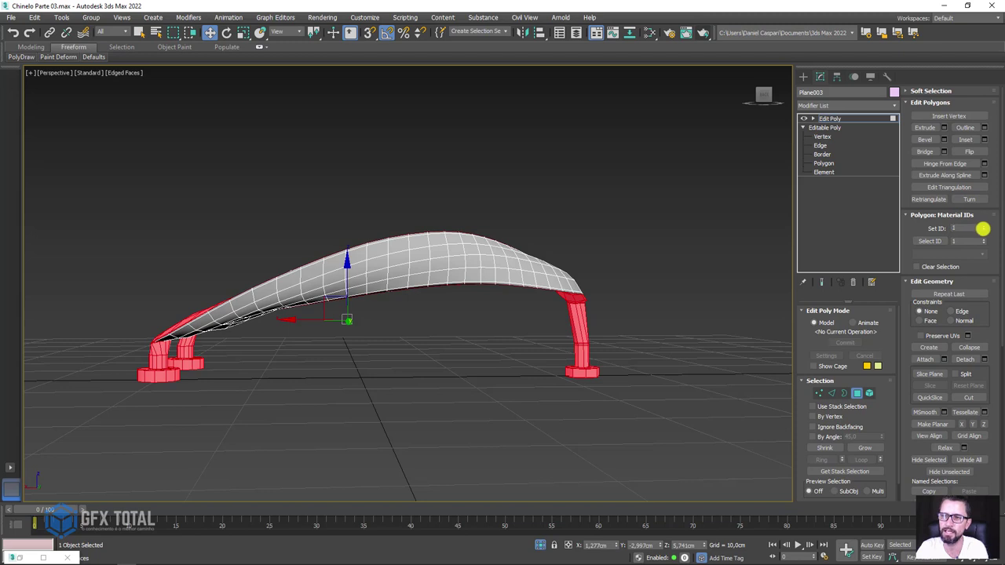
{"action": "middle_click_drag", "start_coordinate": [694, 271], "coordinate": [696, 257]}
{"action": "key", "text": "ctrl+i"}
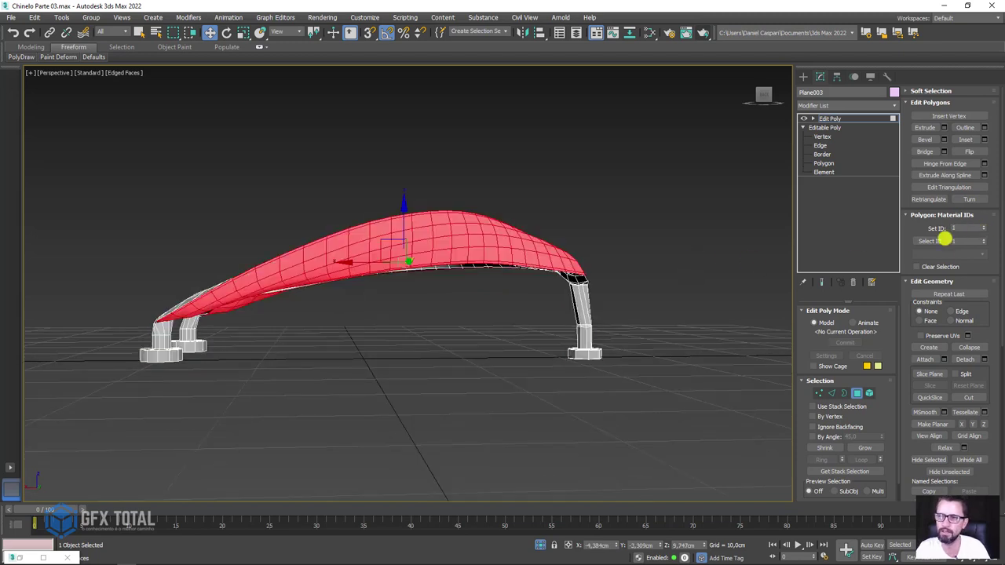
{"action": "middle_click_drag", "start_coordinate": [720, 276], "coordinate": [642, 298], "text": "alt"}
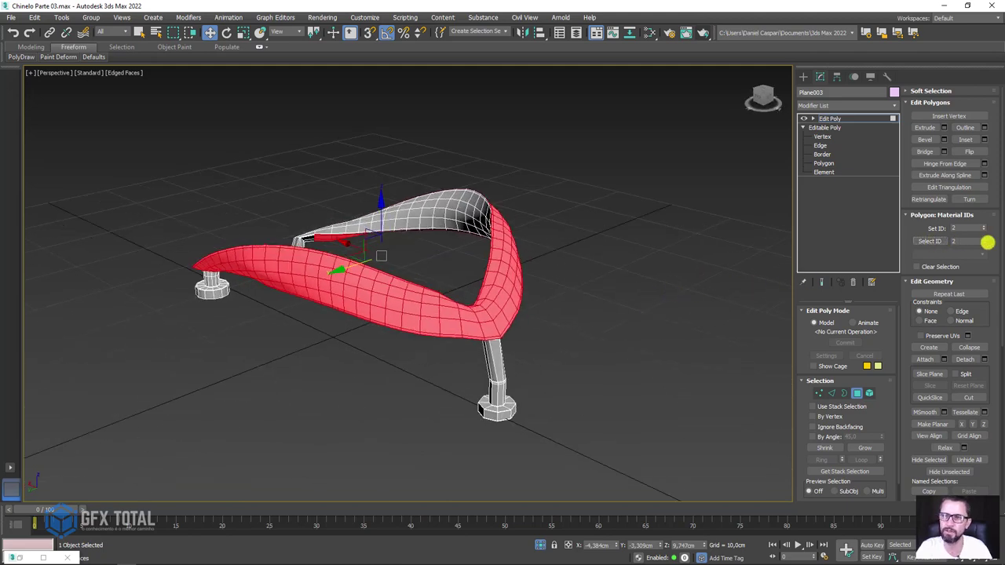
{"action": "left_click", "coordinate": [930, 240]}
{"action": "mouse_move", "coordinate": [644, 296]}
{"action": "middle_mouse_down", "text": "alt"}
{"action": "mouse_move", "coordinate": [612, 317]}
{"action": "mouse_move", "coordinate": [671, 287]}
{"action": "mouse_move", "coordinate": [583, 246]}
{"action": "mouse_move", "coordinate": [603, 271]}
{"action": "mouse_move", "coordinate": [577, 288]}
{"action": "mouse_move", "coordinate": [579, 326]}
{"action": "mouse_move", "coordinate": [498, 206]}
{"action": "middle_mouse_up", "text": "alt"}
Convert the strap to an Editable Poly and enter Polygon mode.
{"action": "right_click", "coordinate": [495, 201]}
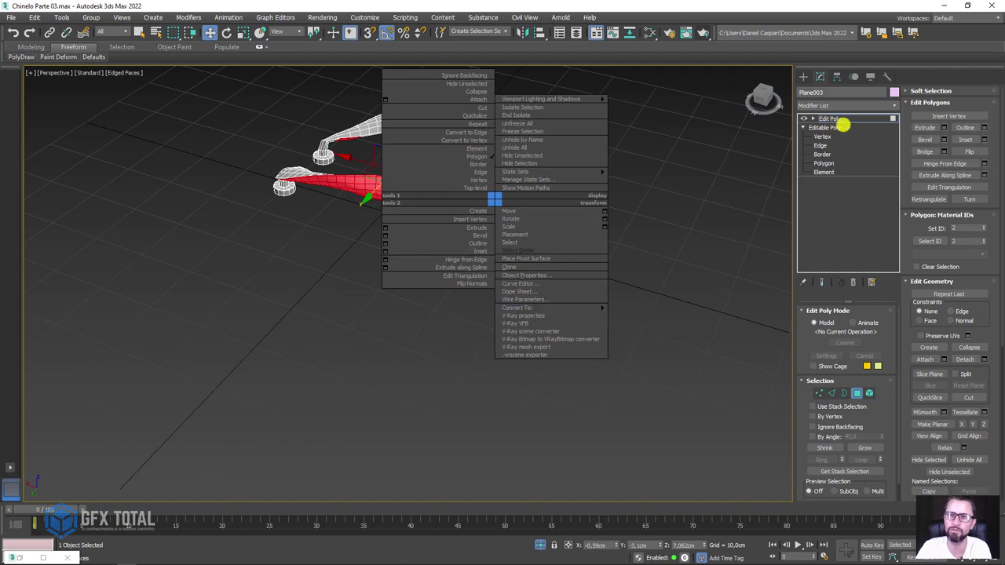
{"action": "mouse_move", "coordinate": [550, 307]}
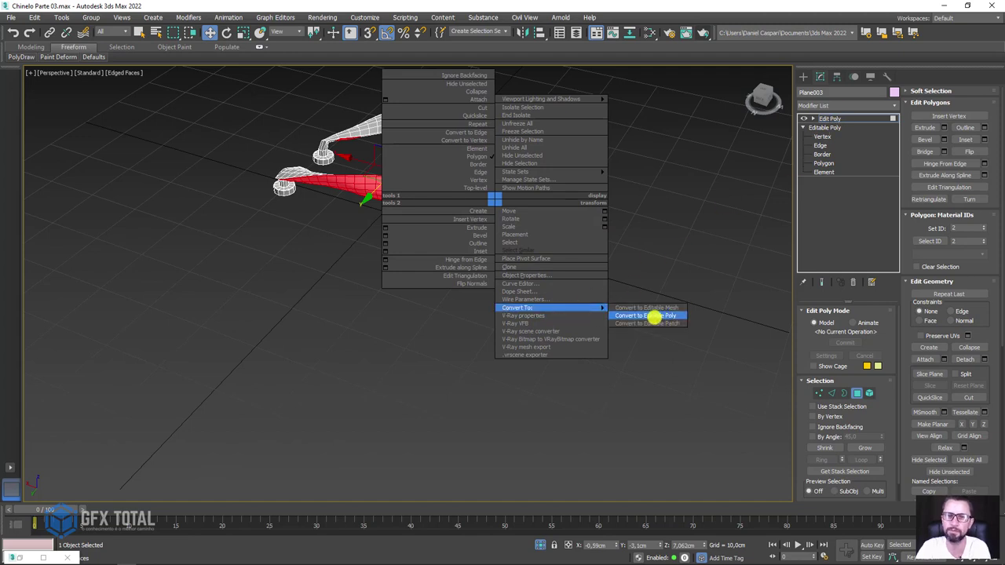
{"action": "left_click", "coordinate": [654, 316]}
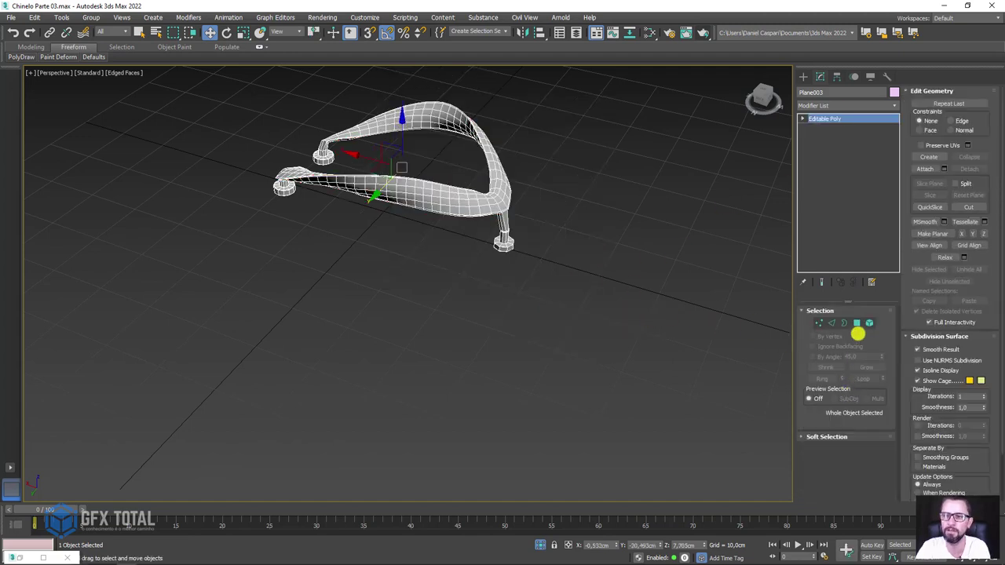
{"action": "left_click", "coordinate": [855, 323]}
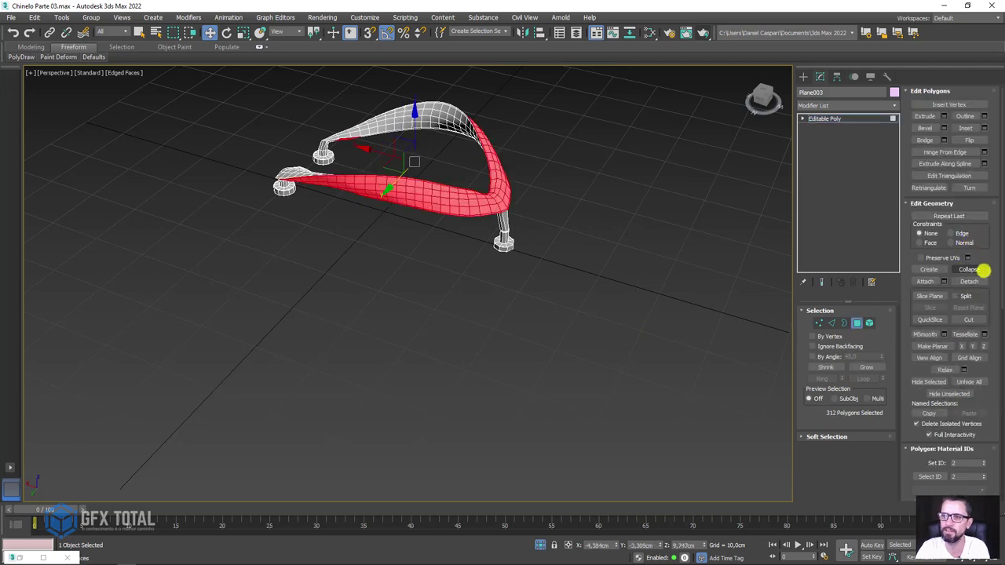
{"action": "scroll", "coordinate": [995, 329], "scroll_direction": "down", "scroll_amount": 3}
{"action": "scroll", "coordinate": [994, 231], "scroll_direction": "down", "scroll_amount": 2}
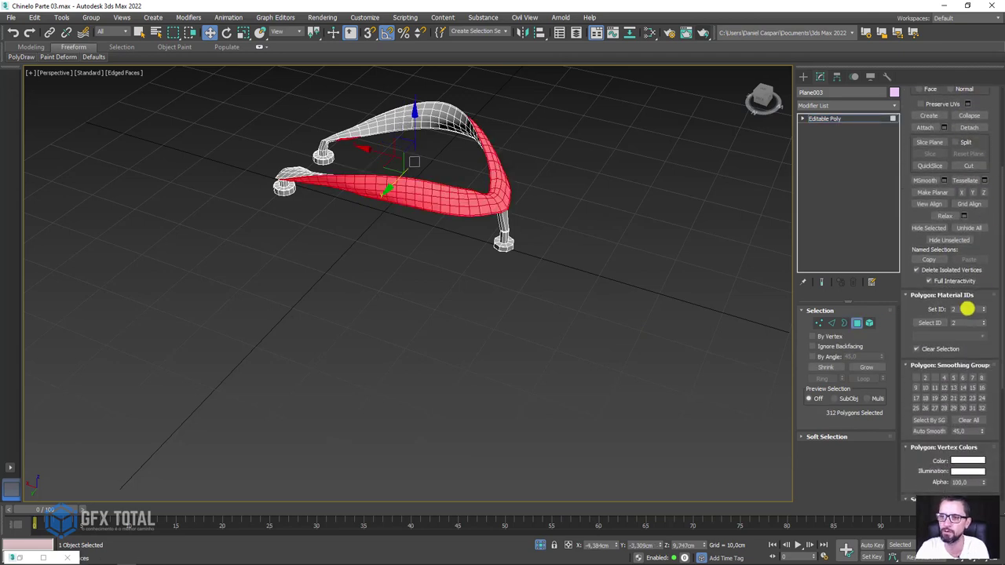
Reapply material ID 2 to the inverted selection and verify IDs 1 and 2 with Select ID.
{"action": "left_click", "coordinate": [967, 309]}
{"action": "type", "text": "1"}
{"action": "scroll", "coordinate": [712, 304], "scroll_direction": "up", "scroll_amount": 2}
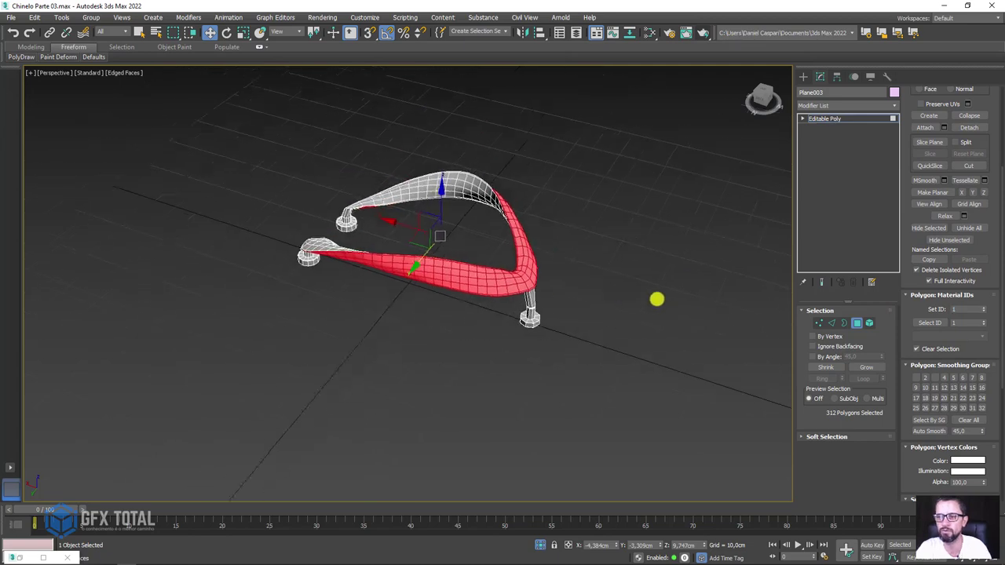
{"action": "scroll", "coordinate": [657, 299], "scroll_direction": "up", "scroll_amount": 3}
{"action": "key", "text": "ctrl+i"}
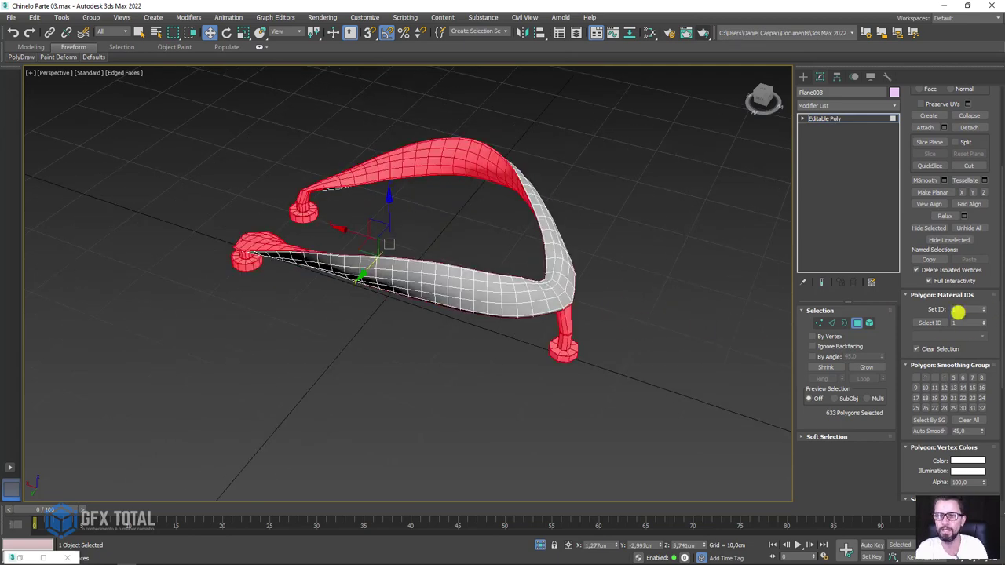
{"action": "left_click", "coordinate": [958, 311]}
{"action": "type", "text": "2"}
{"action": "key", "text": "Return"}
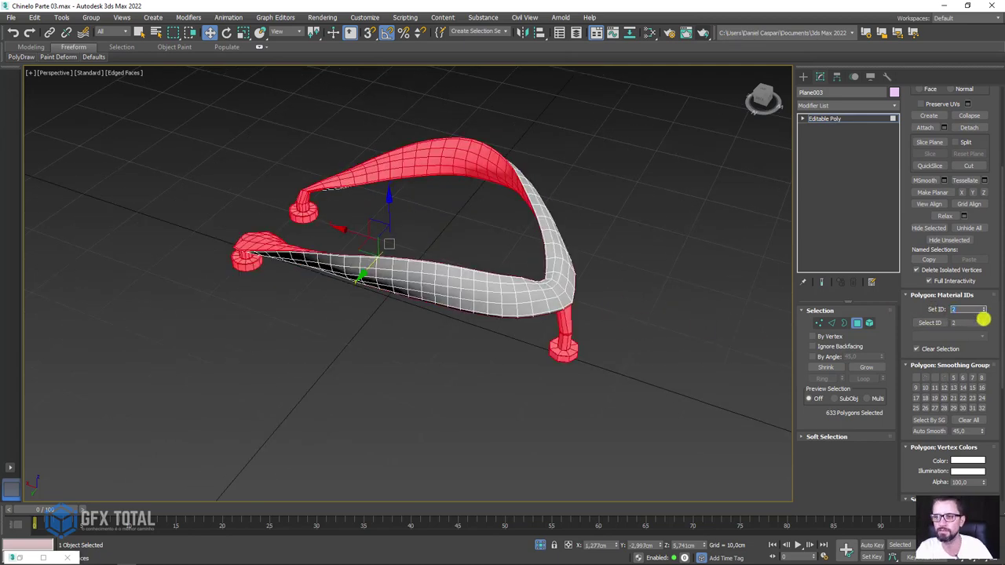
{"action": "left_click", "coordinate": [926, 324]}
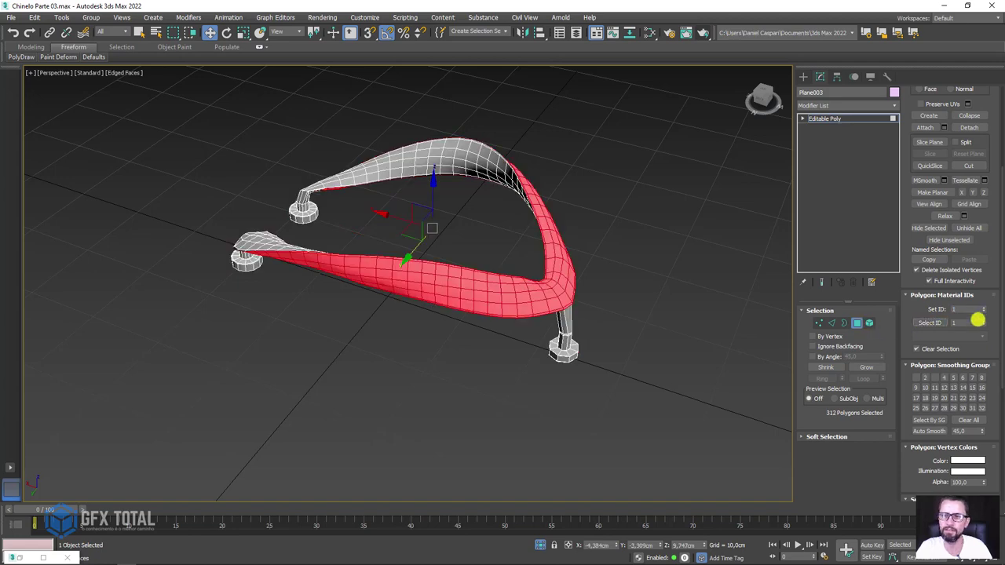
{"action": "left_click", "coordinate": [930, 323]}
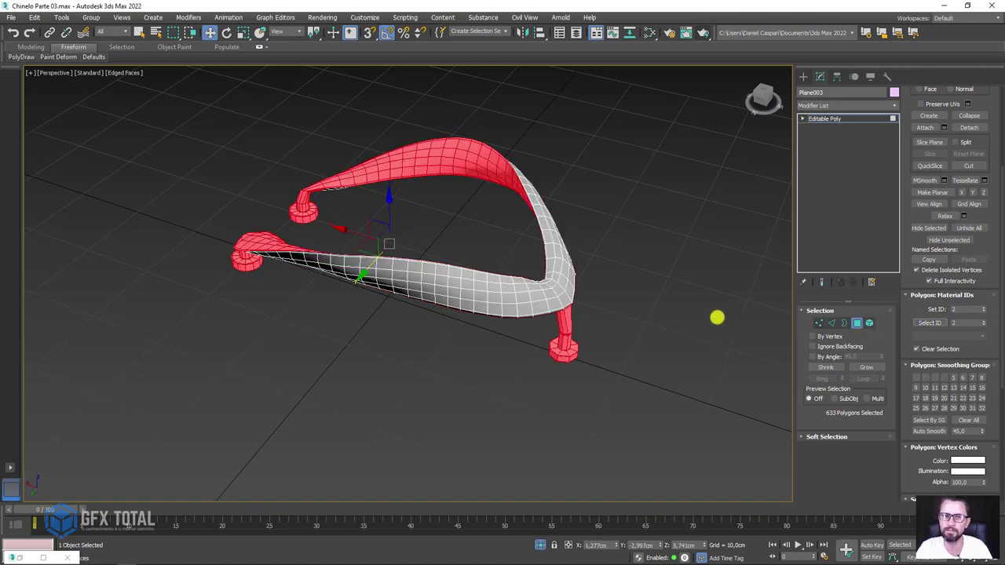
Return the strap to whole-object level.
{"action": "middle_click_drag", "start_coordinate": [717, 317], "coordinate": [790, 298], "text": "alt"}
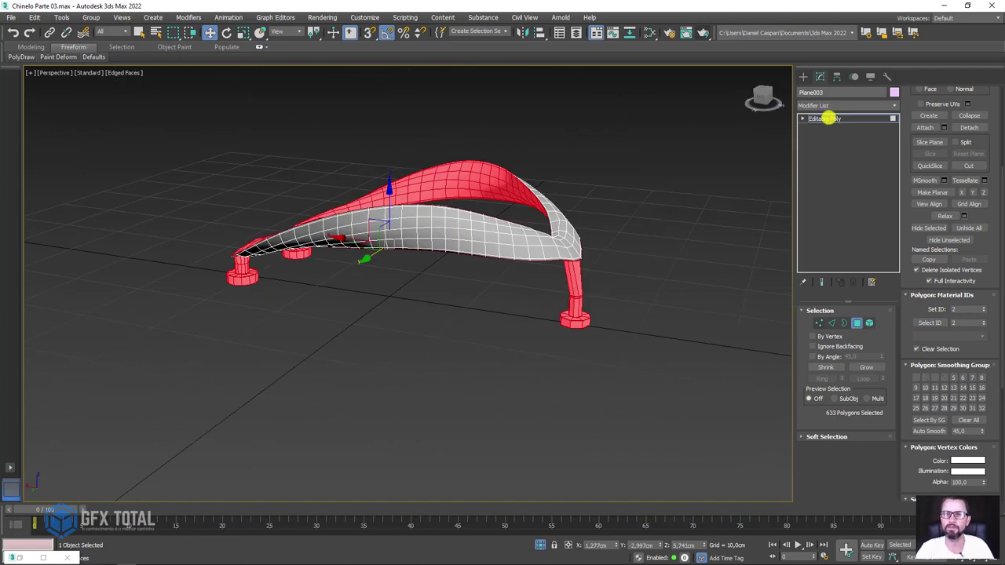
{"action": "left_click", "coordinate": [830, 117]}
{"action": "middle_click_drag", "start_coordinate": [555, 202], "coordinate": [525, 277], "text": "alt"}
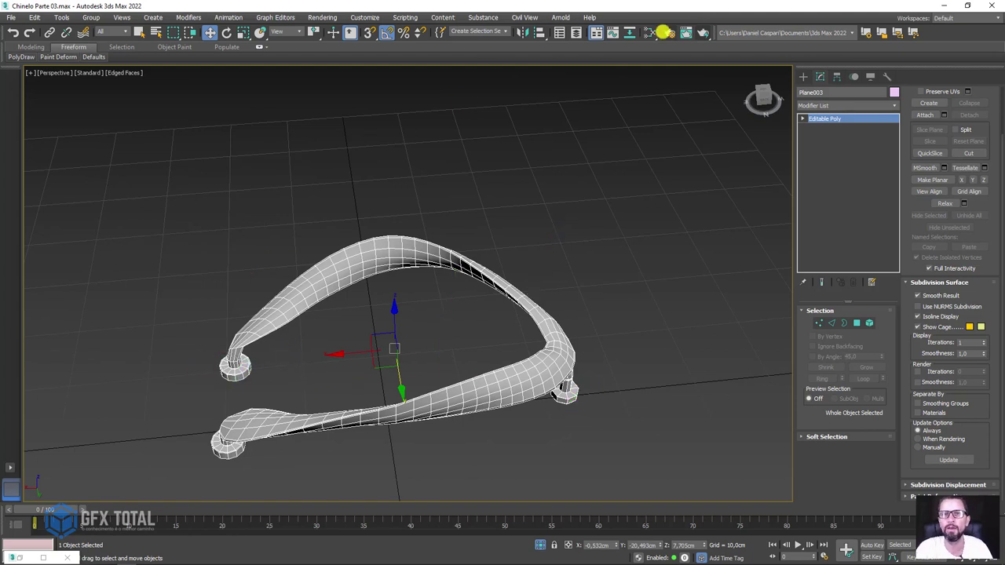
In the Slate editor, create a Multi/Sub-Object material node beside Tira_cima.
{"action": "left_click", "coordinate": [652, 33]}
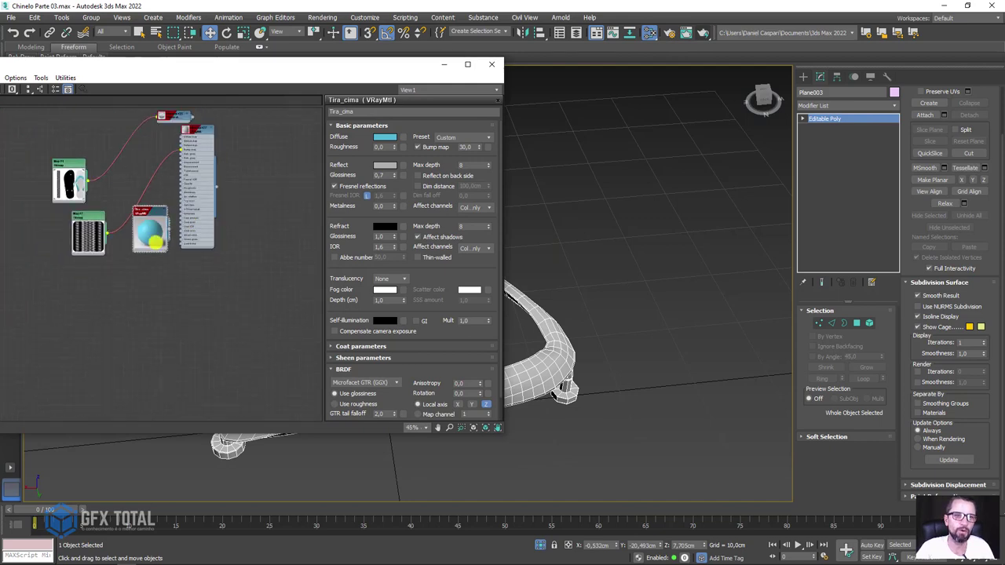
{"action": "left_click_drag", "start_coordinate": [168, 180], "coordinate": [134, 287]}
{"action": "key", "text": "z"}
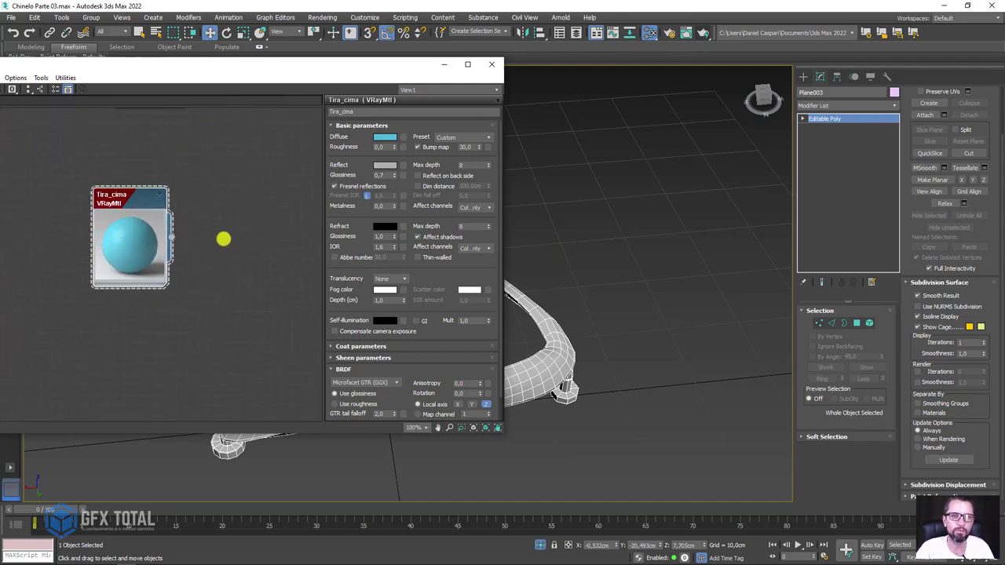
{"action": "middle_click_drag", "start_coordinate": [223, 239], "coordinate": [161, 208]}
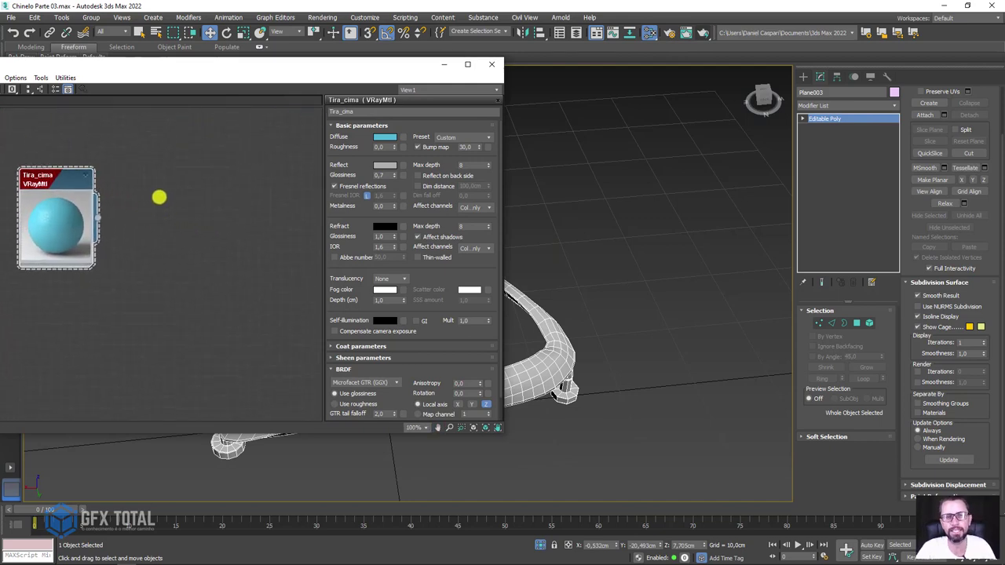
{"action": "right_click", "coordinate": [159, 197]}
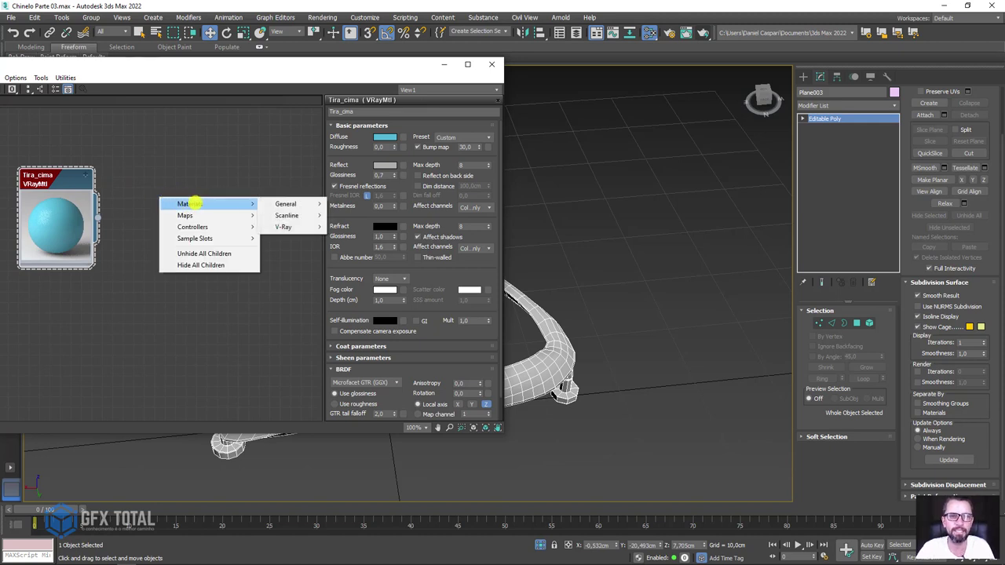
{"action": "mouse_move", "coordinate": [285, 204]}
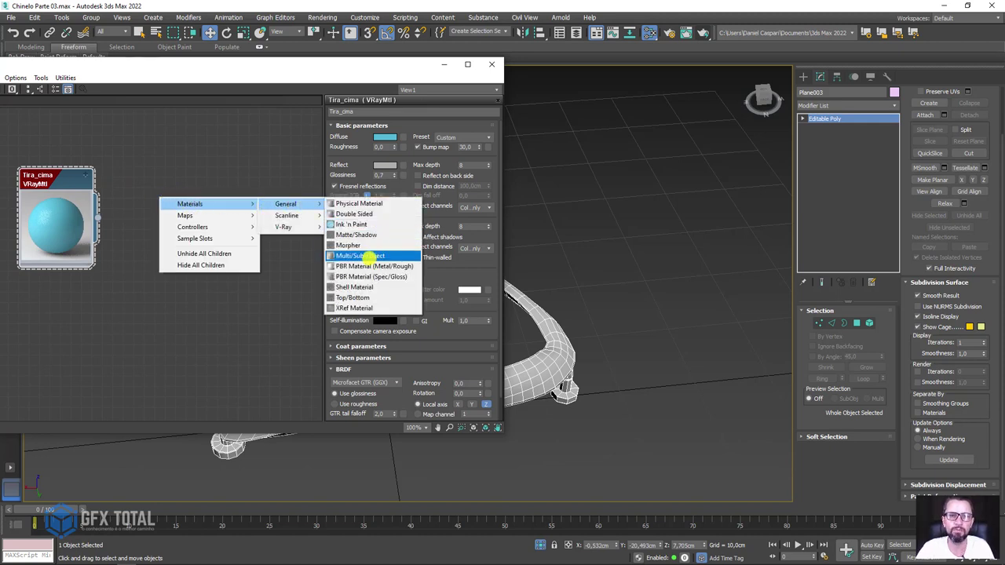
{"action": "left_click", "coordinate": [366, 255]}
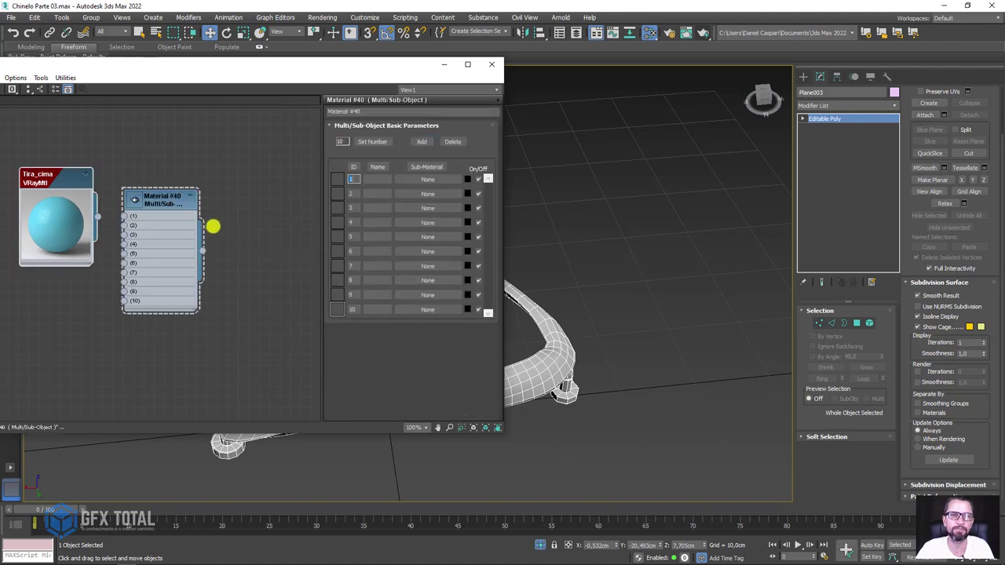
{"action": "left_click_drag", "start_coordinate": [191, 202], "coordinate": [260, 203]}
Reduce the multi-material to two slots and name it Tira.
{"action": "left_click", "coordinate": [454, 141]}
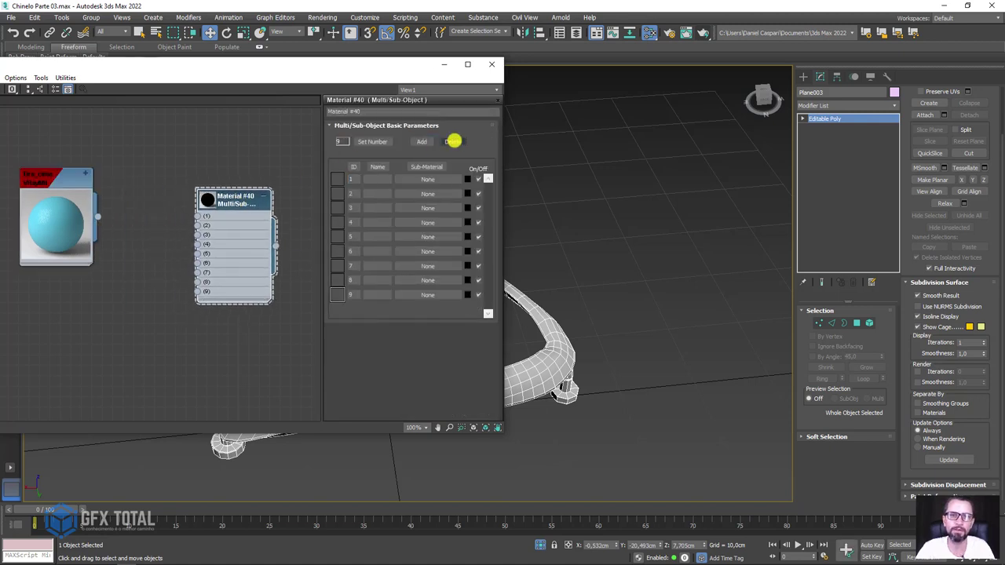
{"action": "double_click", "coordinate": [453, 141]}
{"action": "double_click", "coordinate": [454, 142]}
{"action": "double_click", "coordinate": [454, 141]}
{"action": "left_click", "coordinate": [454, 141]}
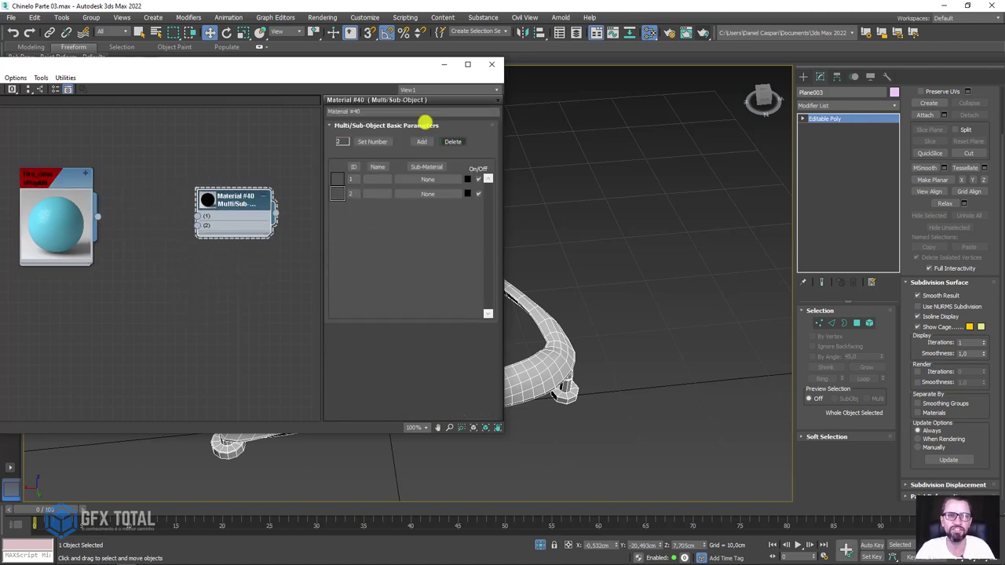
{"action": "left_click", "coordinate": [360, 111]}
{"action": "type", "text": "Tira"}
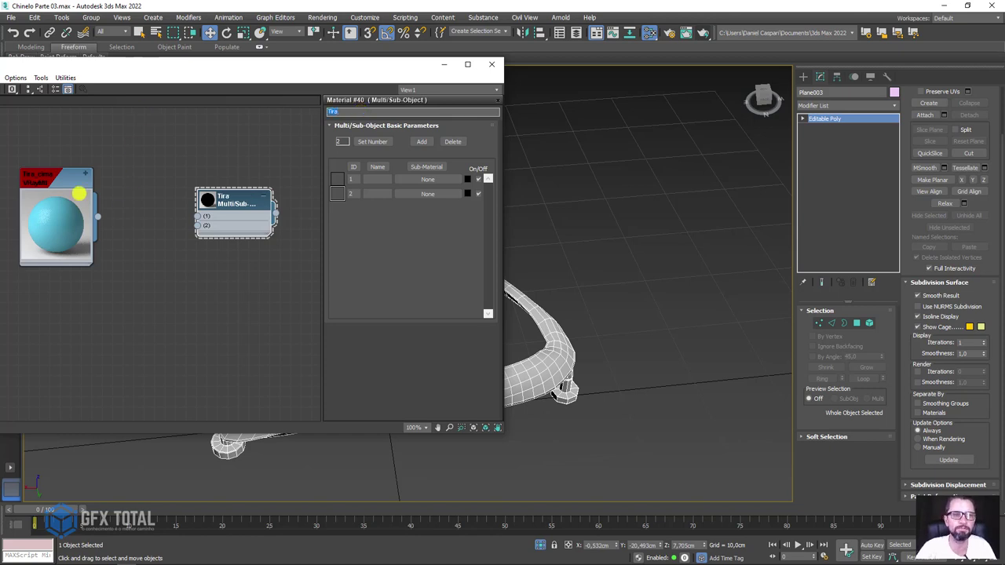
Wire Tira_cima into slot 2 and add a new VRayMtl node above it.
{"action": "mouse_move", "coordinate": [78, 193]}
{"action": "left_mouse_down"}
{"action": "mouse_move", "coordinate": [108, 274]}
{"action": "mouse_move", "coordinate": [198, 225]}
{"action": "left_mouse_up"}
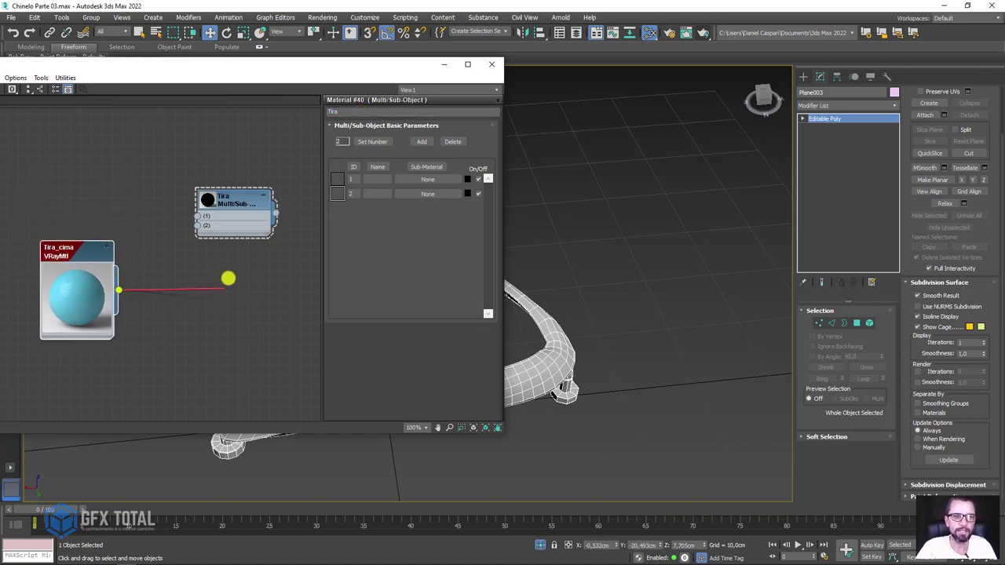
{"action": "mouse_move", "coordinate": [646, 289]}
{"action": "middle_mouse_down", "text": "alt"}
{"action": "mouse_move", "coordinate": [713, 288]}
{"action": "mouse_move", "coordinate": [599, 262]}
{"action": "mouse_move", "coordinate": [458, 258]}
{"action": "middle_mouse_up", "text": "alt"}
{"action": "middle_click_drag", "start_coordinate": [85, 229], "coordinate": [175, 315]}
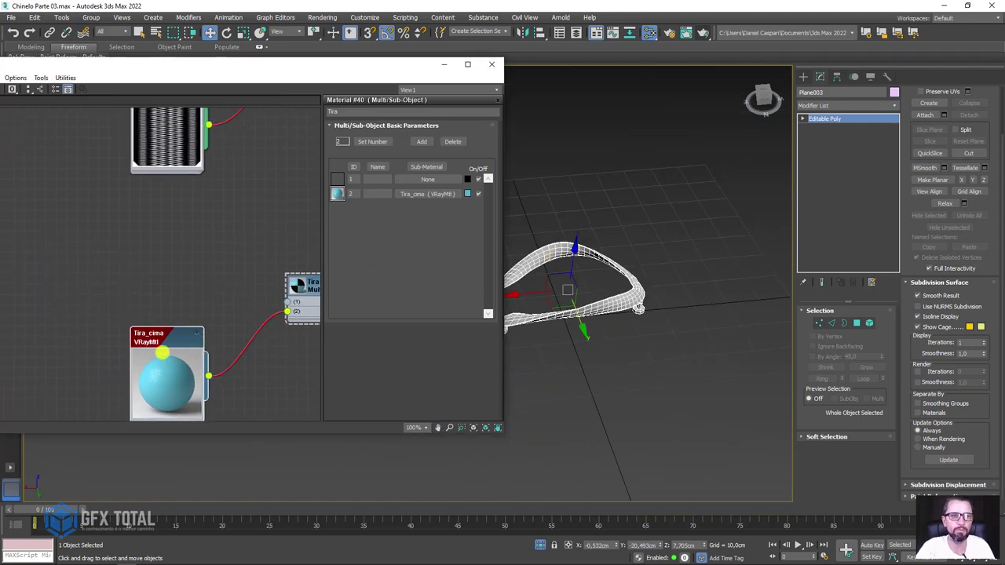
{"action": "left_click_drag", "start_coordinate": [164, 272], "coordinate": [183, 241]}
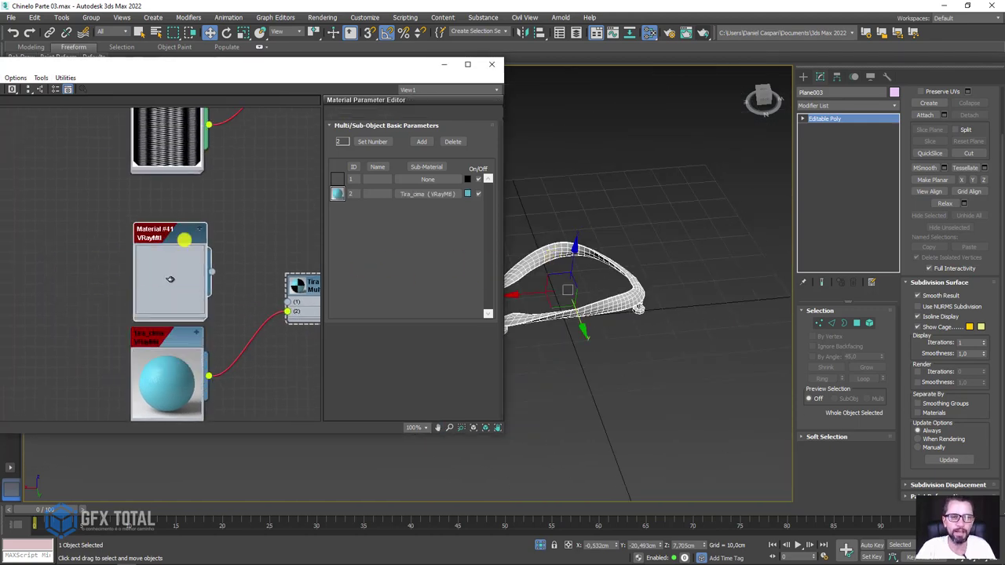
Wire Material #41 into the multi-material's slot 1.
{"action": "double_click", "coordinate": [170, 278]}
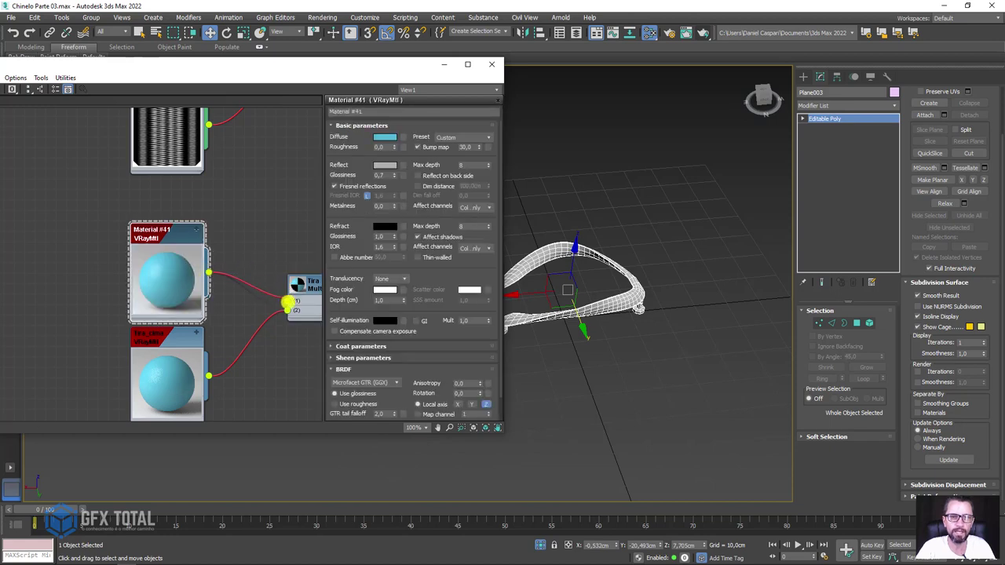
{"action": "left_click_drag", "start_coordinate": [212, 274], "coordinate": [287, 301]}
{"action": "mouse_move", "coordinate": [622, 310]}
{"action": "middle_mouse_down", "text": "alt"}
{"action": "mouse_move", "coordinate": [651, 337]}
{"action": "mouse_move", "coordinate": [603, 324]}
{"action": "middle_mouse_up", "text": "alt"}
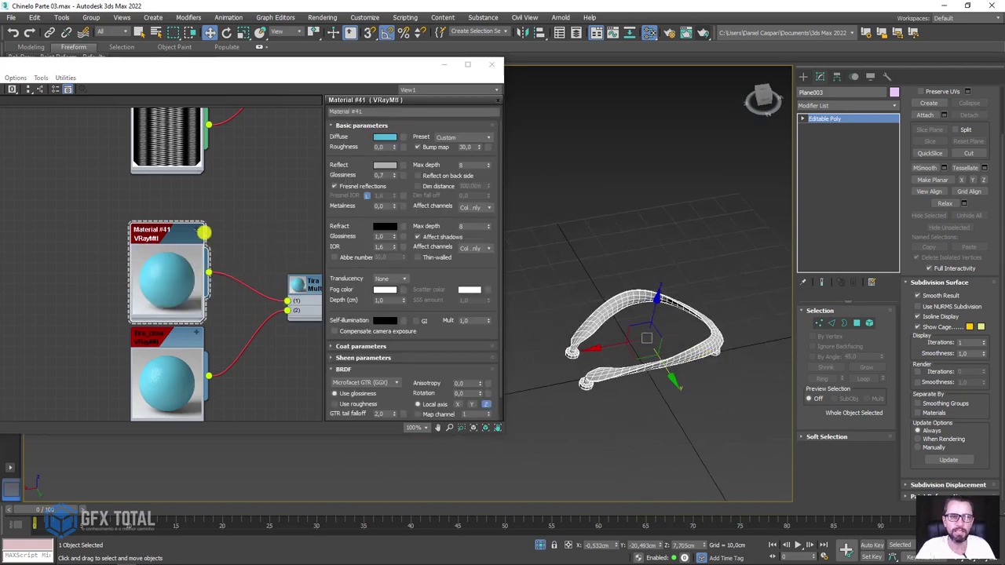
{"action": "left_click_drag", "start_coordinate": [175, 232], "coordinate": [174, 222]}
Connect the Map #2 striped bitmap to Material #41's Diffuse map.
{"action": "left_click", "coordinate": [196, 219]}
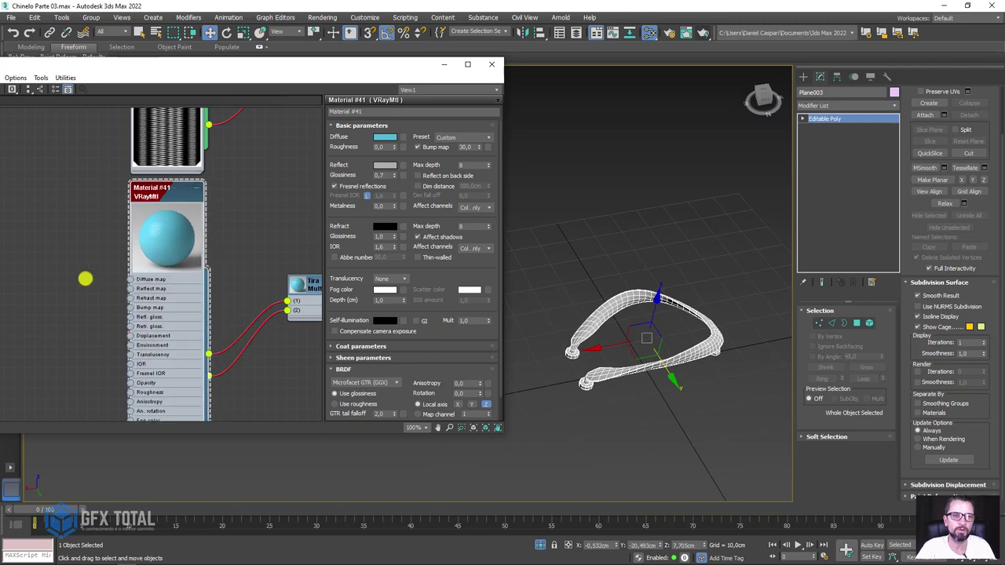
{"action": "scroll", "coordinate": [180, 283], "scroll_direction": "down", "scroll_amount": 2}
{"action": "middle_click_drag", "start_coordinate": [180, 282], "coordinate": [263, 211]}
{"action": "left_click_drag", "start_coordinate": [301, 198], "coordinate": [162, 251]}
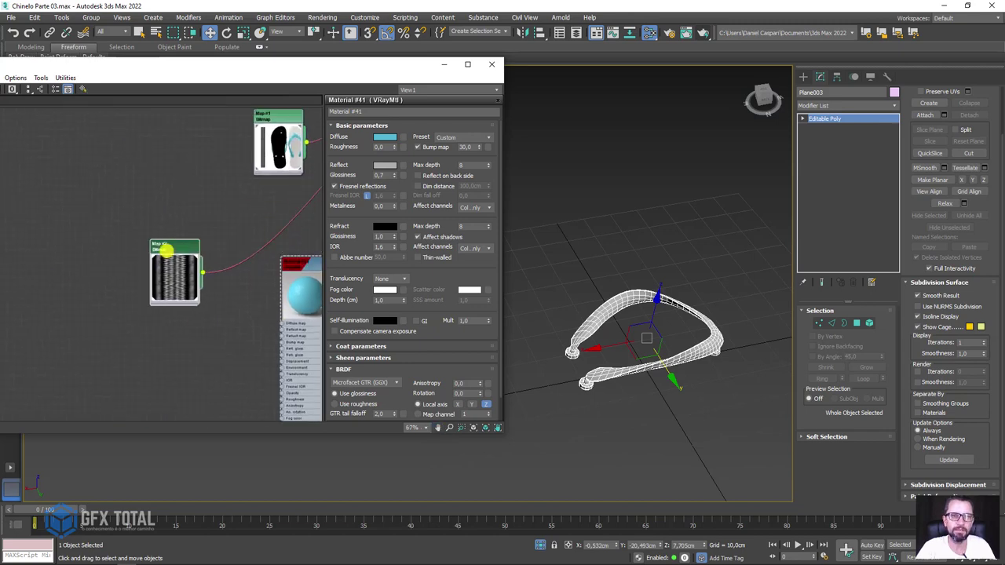
{"action": "middle_click_drag", "start_coordinate": [231, 244], "coordinate": [131, 254]}
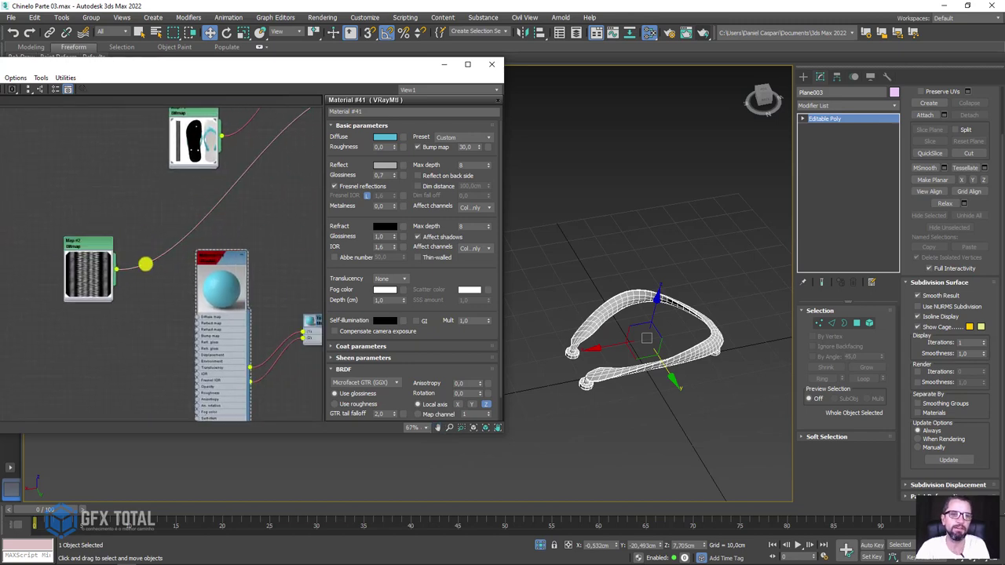
{"action": "scroll", "coordinate": [161, 298], "scroll_direction": "up", "scroll_amount": 2}
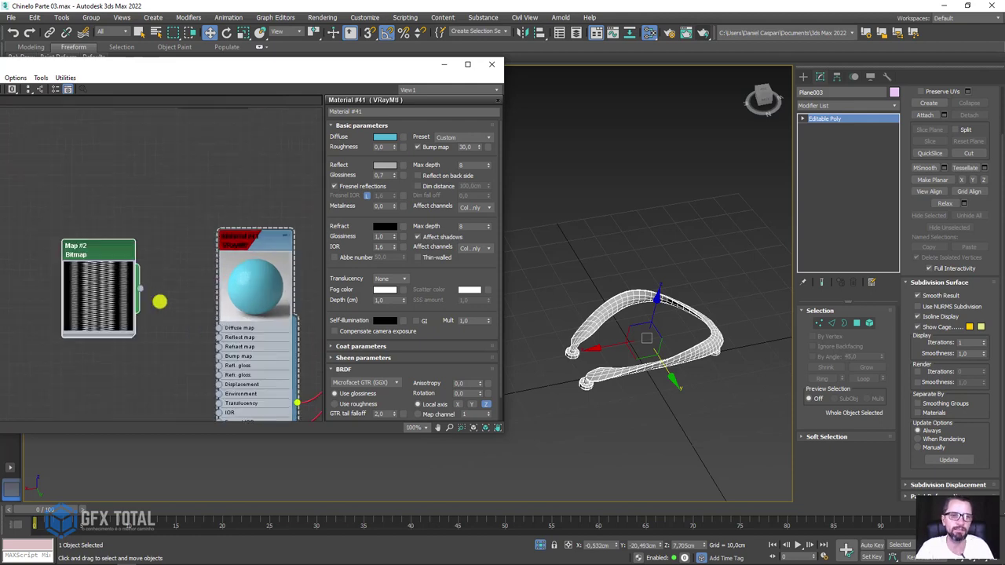
{"action": "middle_click_drag", "start_coordinate": [161, 299], "coordinate": [114, 220]}
{"action": "left_click_drag", "start_coordinate": [95, 224], "coordinate": [174, 265]}
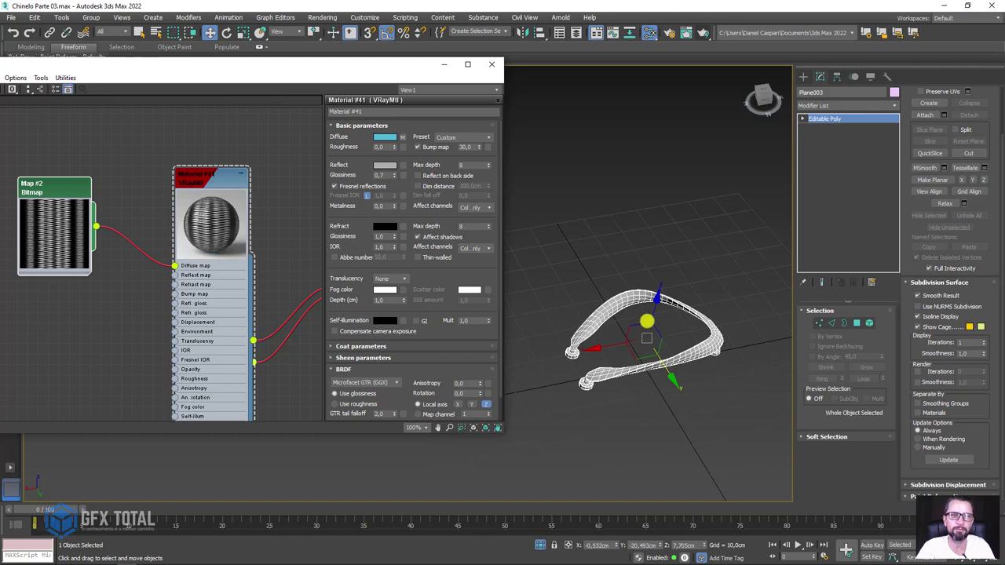
{"action": "mouse_move", "coordinate": [649, 320]}
{"action": "middle_mouse_down", "text": "alt"}
{"action": "mouse_move", "coordinate": [563, 337]}
{"action": "mouse_move", "coordinate": [708, 348]}
{"action": "middle_mouse_up", "text": "alt"}
{"action": "scroll", "coordinate": [708, 359], "scroll_direction": "up", "scroll_amount": 3}
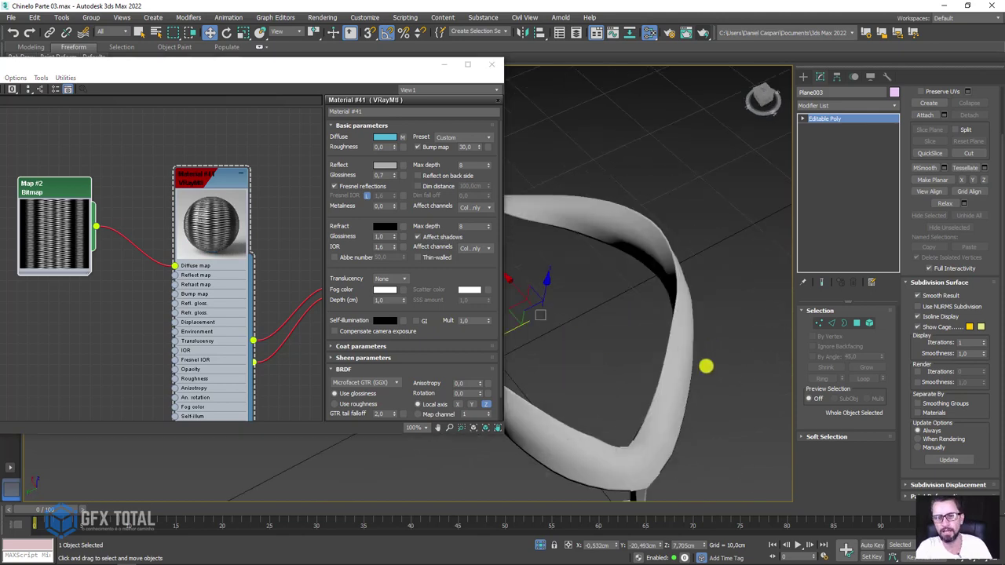
{"action": "scroll", "coordinate": [708, 363], "scroll_direction": "up", "scroll_amount": 2}
{"action": "scroll", "coordinate": [707, 363], "scroll_direction": "up", "scroll_amount": 2}
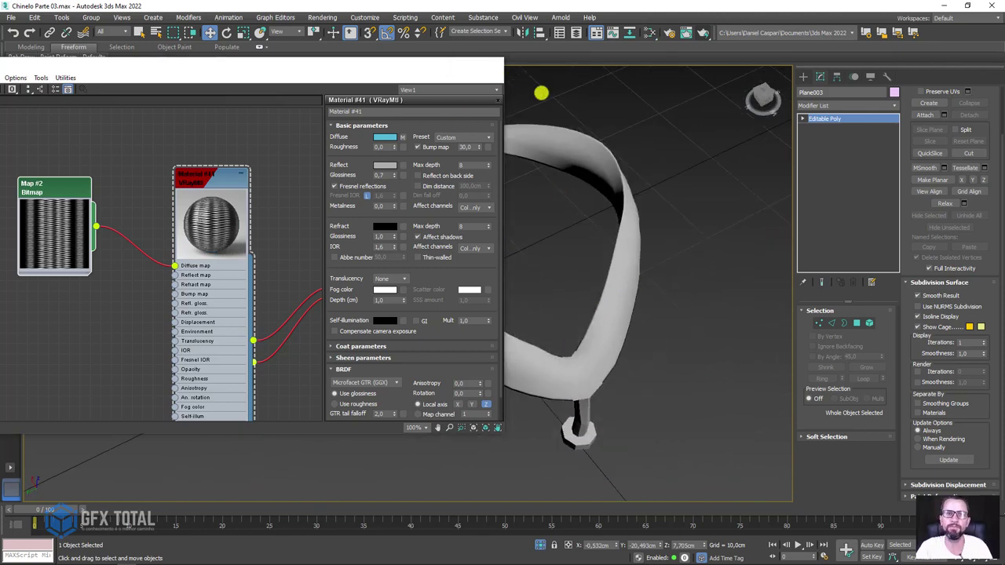
Close the Slate editor and open Render Setup with F10.
{"action": "left_click", "coordinate": [491, 64]}
{"action": "scroll", "coordinate": [527, 184], "scroll_direction": "down", "scroll_amount": 3}
{"action": "middle_click_drag", "start_coordinate": [527, 183], "coordinate": [542, 157], "text": "alt"}
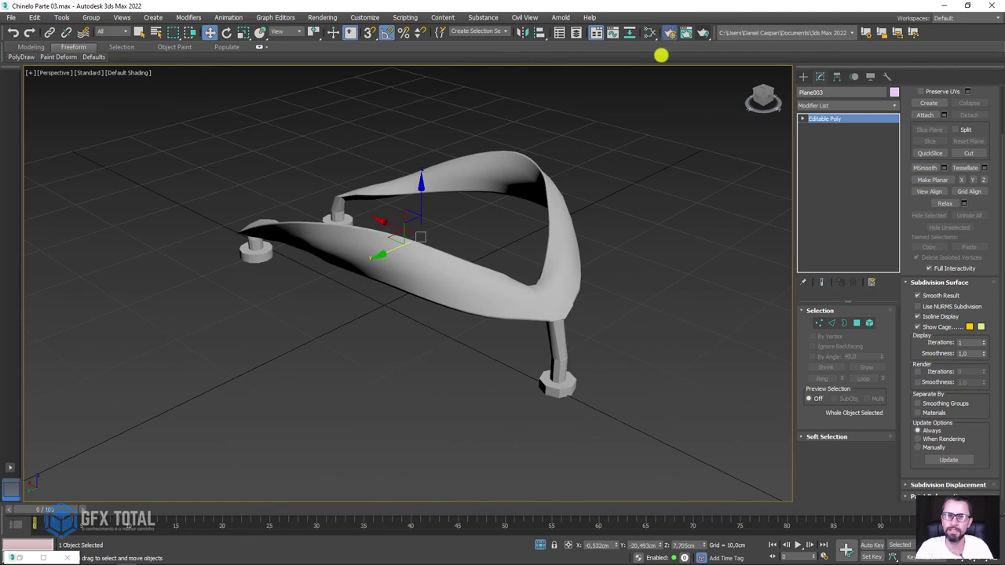
{"action": "key", "text": "F10"}
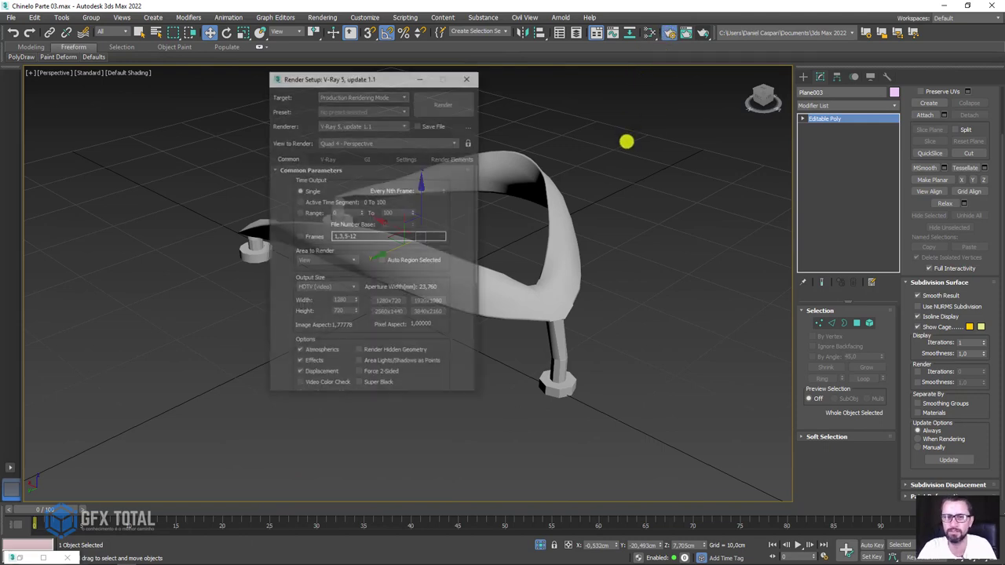
Keep V-Ray 5 as the renderer and close Render Setup.
{"action": "left_click", "coordinate": [348, 124]}
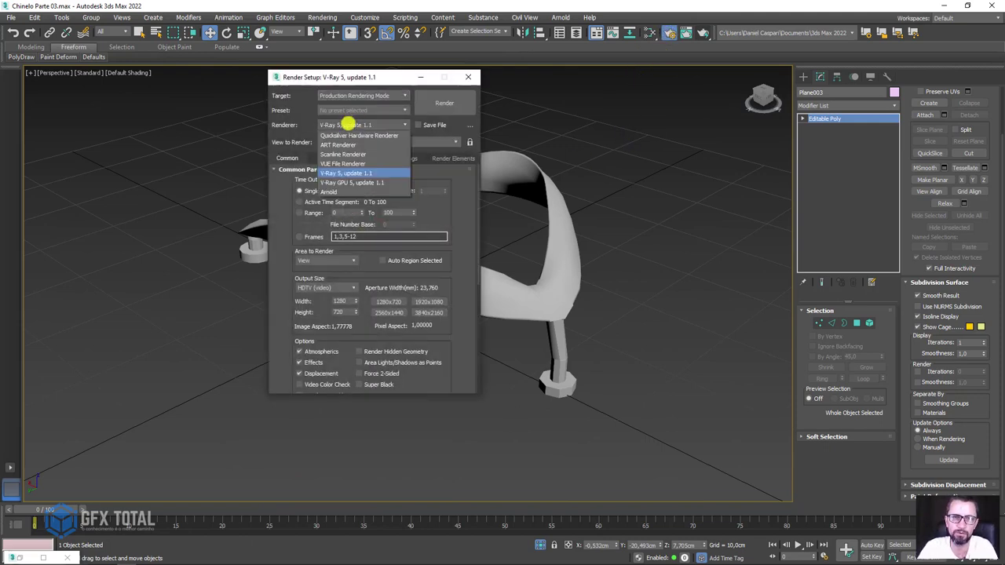
{"action": "left_click", "coordinate": [348, 125]}
{"action": "left_click", "coordinate": [466, 76]}
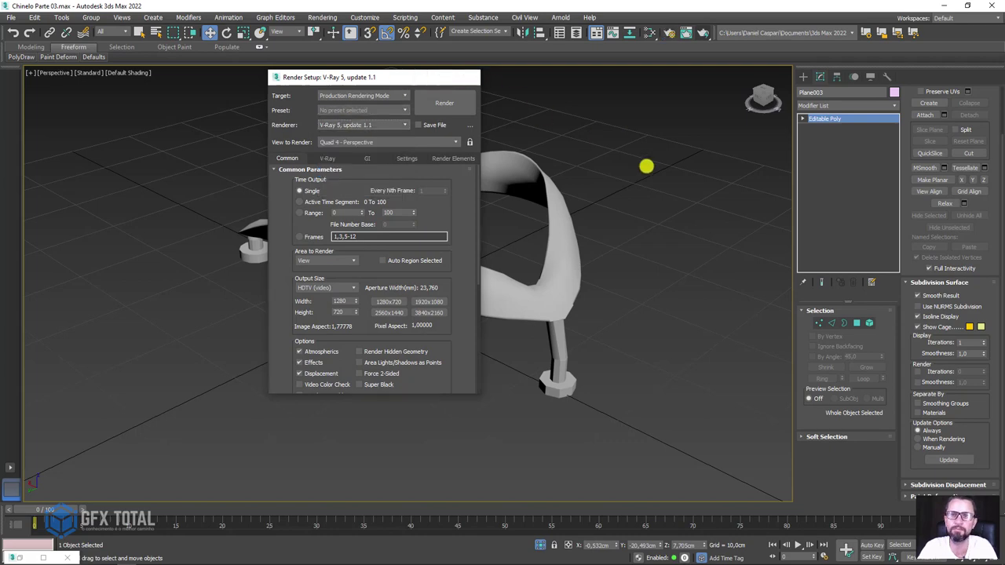
Rotate the VRayLight plane light so it faces the flip-flop.
{"action": "scroll", "coordinate": [647, 165], "scroll_direction": "down", "scroll_amount": 5}
{"action": "scroll", "coordinate": [702, 162], "scroll_direction": "down", "scroll_amount": 3}
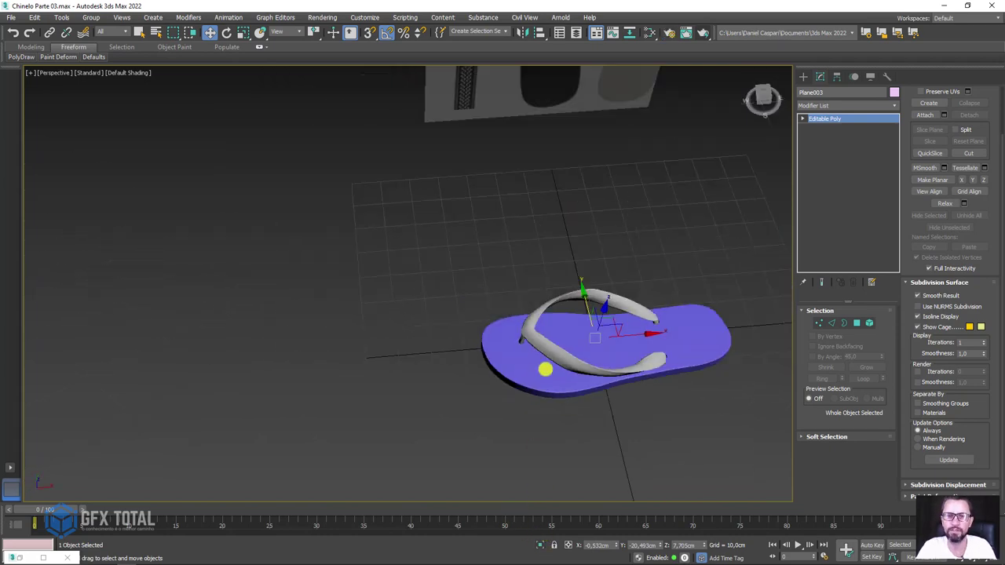
{"action": "mouse_move", "coordinate": [542, 368]}
{"action": "middle_mouse_down", "text": "alt"}
{"action": "mouse_move", "coordinate": [660, 339]}
{"action": "mouse_move", "coordinate": [599, 314]}
{"action": "mouse_move", "coordinate": [709, 357]}
{"action": "middle_mouse_up", "text": "alt"}
{"action": "key", "text": "e"}
{"action": "left_click_drag", "start_coordinate": [710, 357], "coordinate": [651, 227]}
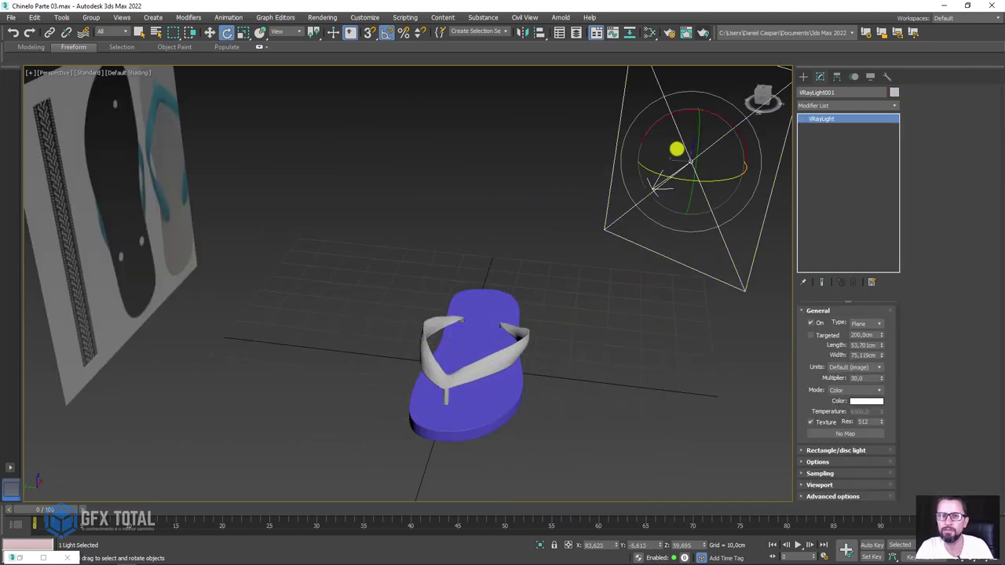
{"action": "left_click_drag", "start_coordinate": [677, 149], "coordinate": [673, 191]}
{"action": "middle_click_drag", "start_coordinate": [673, 191], "coordinate": [617, 238], "text": "alt"}
{"action": "scroll", "coordinate": [454, 212], "scroll_direction": "up", "scroll_amount": 4}
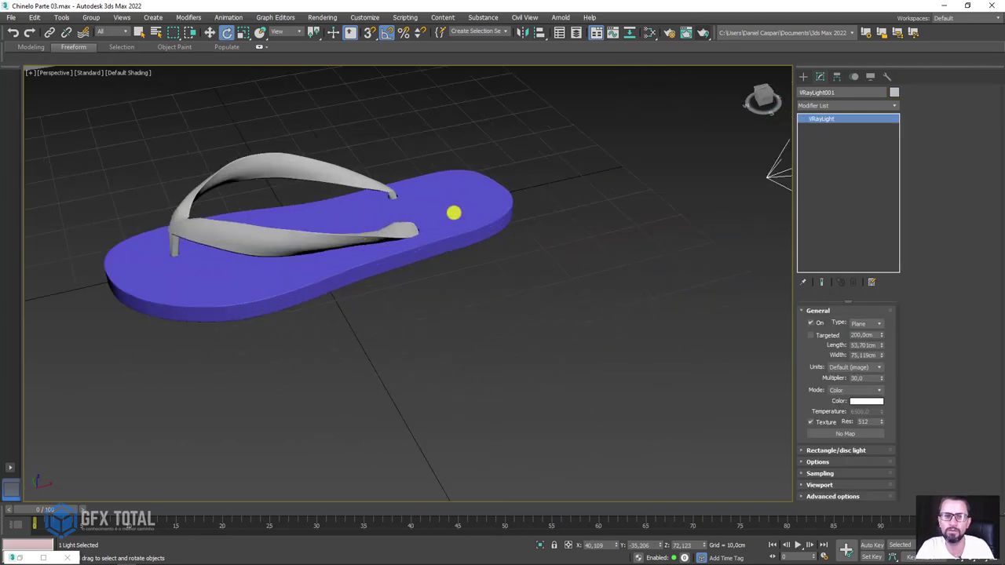
{"action": "middle_click_drag", "start_coordinate": [454, 212], "coordinate": [617, 289], "text": "alt"}
{"action": "scroll", "coordinate": [617, 290], "scroll_direction": "up", "scroll_amount": 5}
Start a test render of the strap, then cancel it and close the frame window.
{"action": "left_click", "coordinate": [701, 32]}
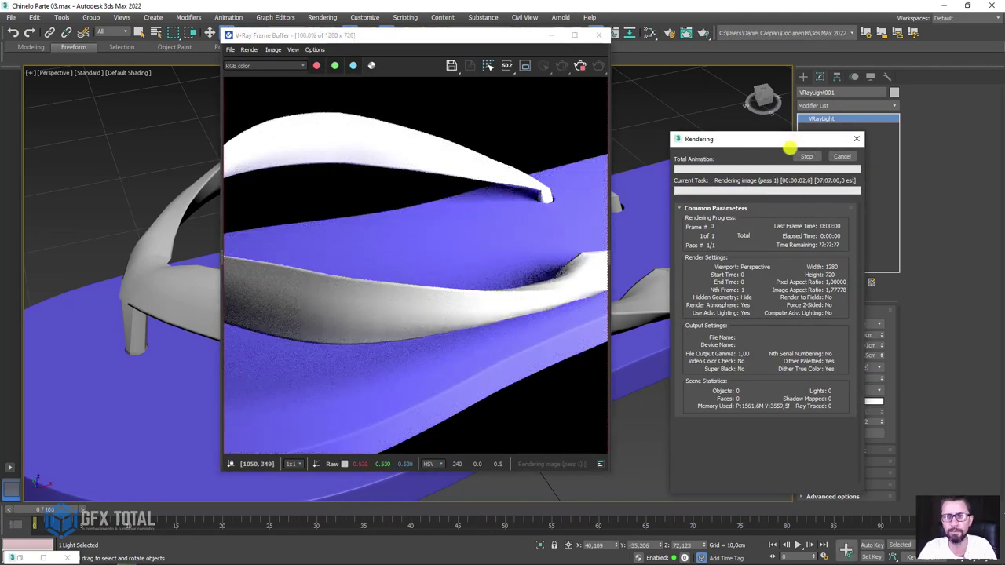
{"action": "left_click", "coordinate": [839, 156]}
{"action": "left_click", "coordinate": [598, 35]}
Drag the Tira Multi/Sub-Object material onto the flip-flop strap.
{"action": "left_click", "coordinate": [646, 32]}
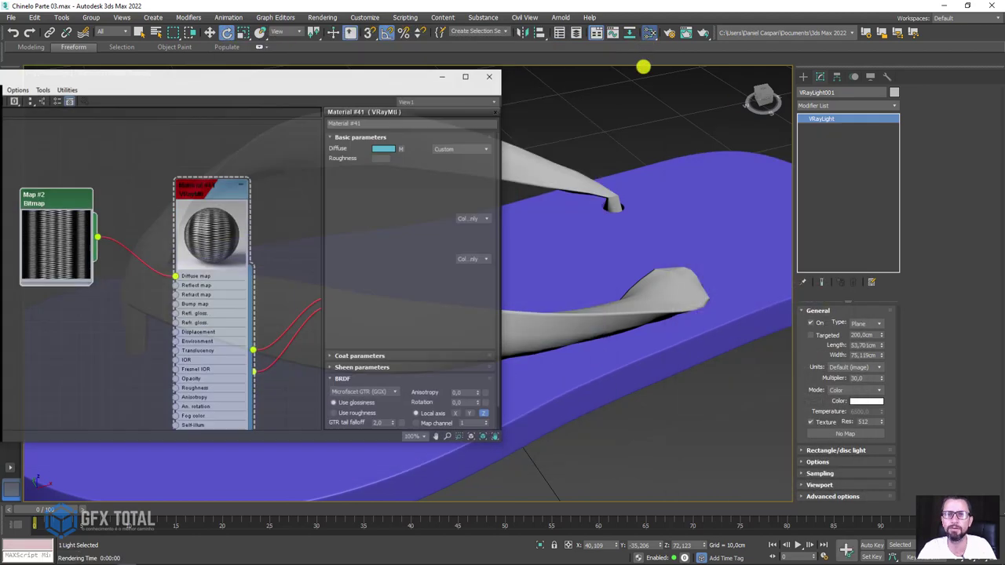
{"action": "scroll", "coordinate": [251, 236], "scroll_direction": "up", "scroll_amount": 2}
{"action": "scroll", "coordinate": [243, 244], "scroll_direction": "up", "scroll_amount": 3}
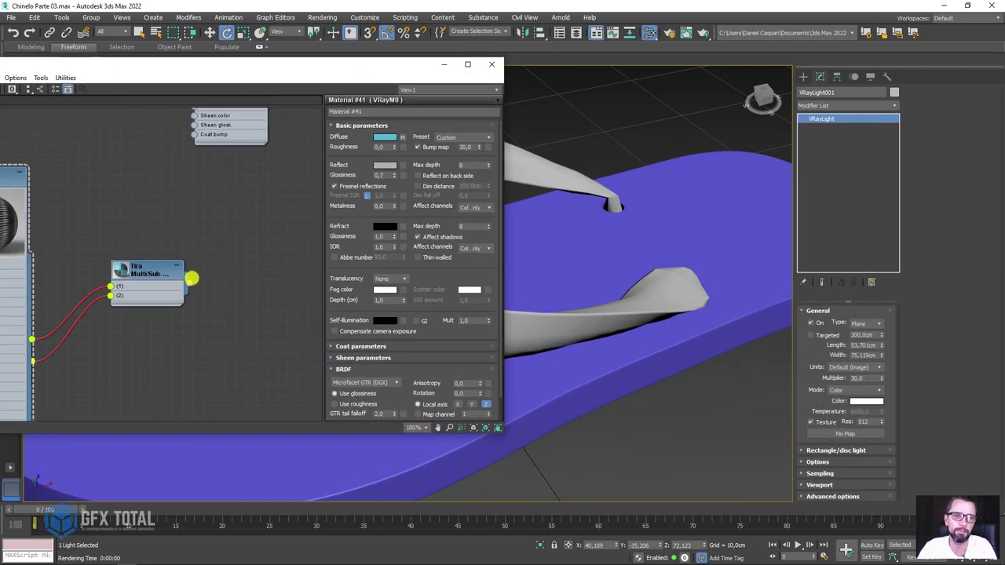
{"action": "left_click_drag", "start_coordinate": [208, 288], "coordinate": [545, 175]}
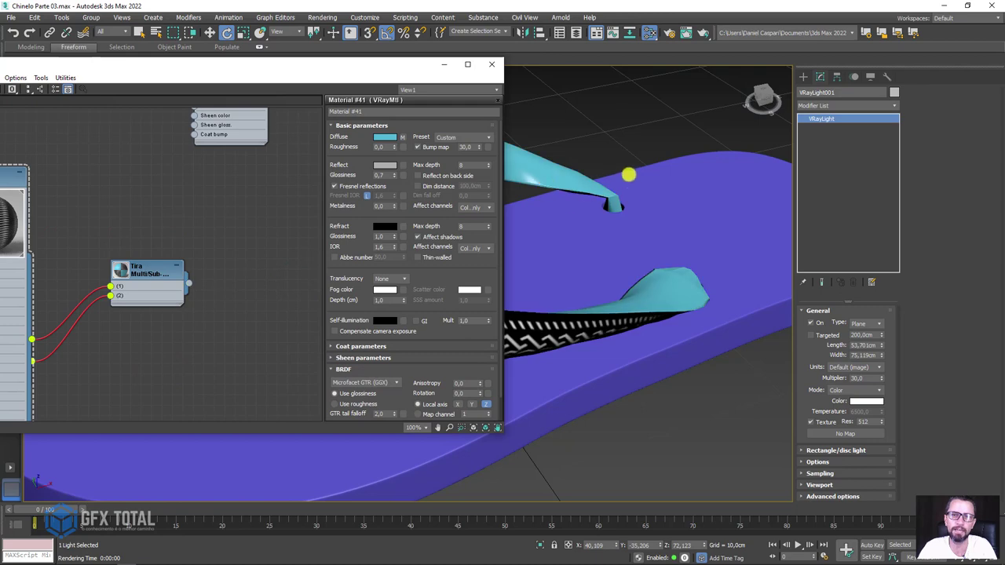
{"action": "left_click", "coordinate": [492, 63]}
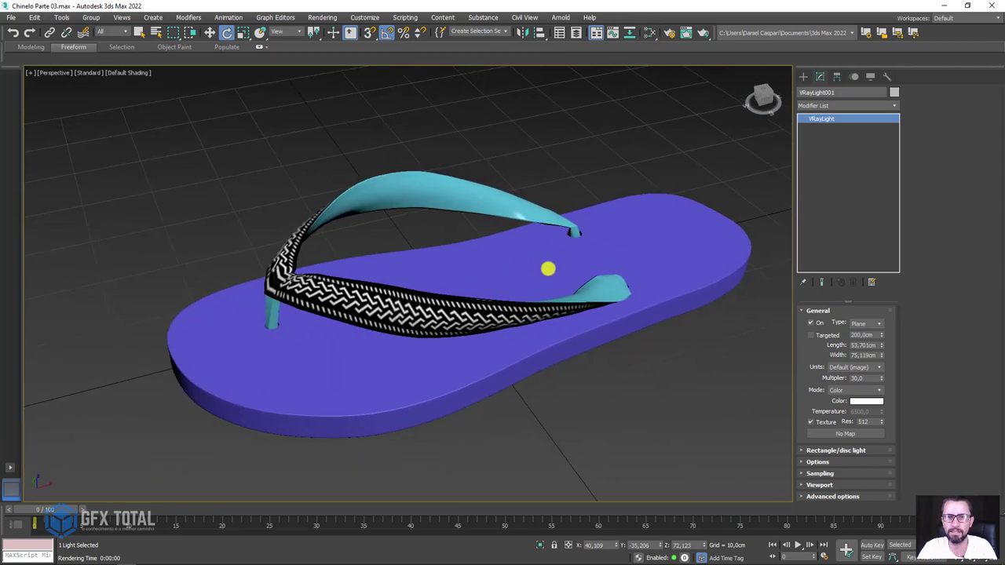
Zoom in on the textured strap and isolate the selected VRayLight.
{"action": "mouse_move", "coordinate": [617, 339]}
{"action": "middle_mouse_down", "text": "alt"}
{"action": "mouse_move", "coordinate": [493, 377]}
{"action": "mouse_move", "coordinate": [393, 341]}
{"action": "mouse_move", "coordinate": [511, 228]}
{"action": "middle_mouse_up", "text": "alt"}
{"action": "scroll", "coordinate": [393, 341], "scroll_direction": "up", "scroll_amount": 5}
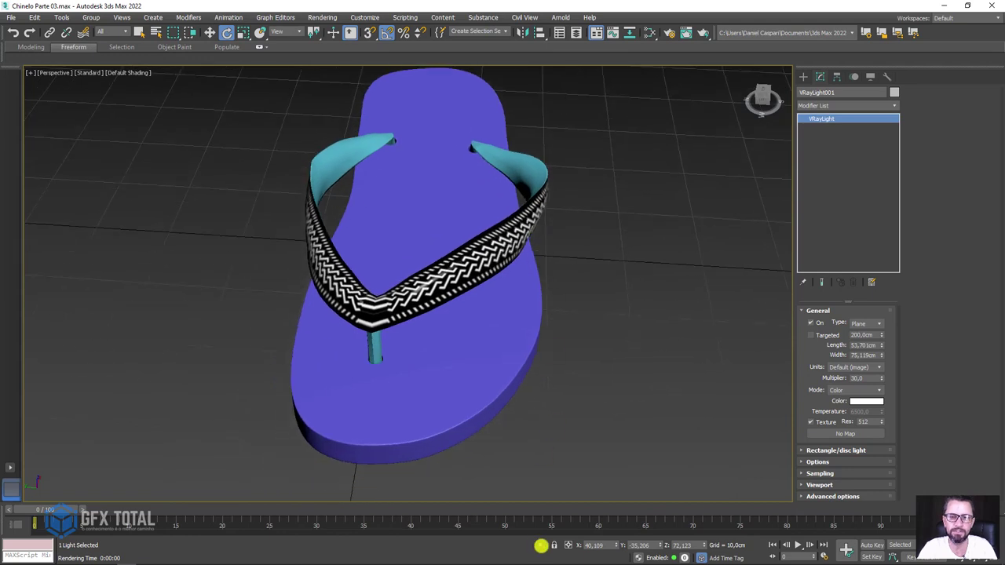
{"action": "left_click", "coordinate": [541, 545]}
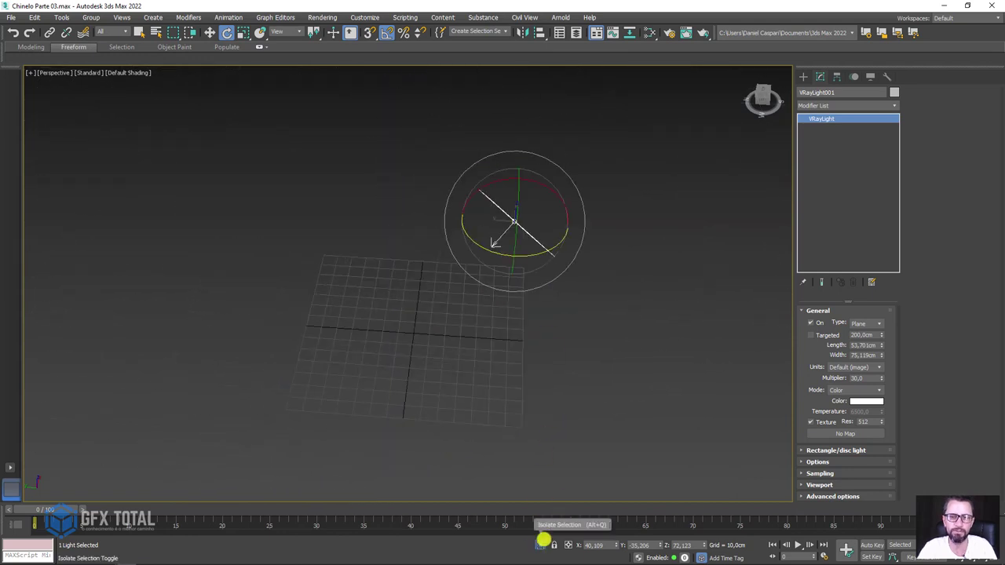
End the light's isolation and isolate the strap Plane003, hiding the sole.
{"action": "left_click", "coordinate": [541, 544]}
{"action": "left_click", "coordinate": [421, 280]}
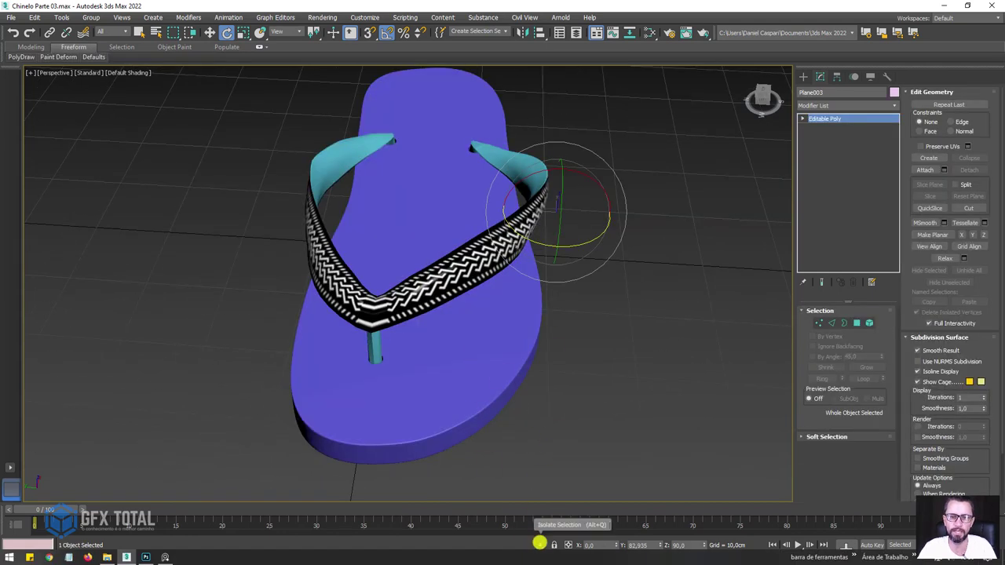
{"action": "left_click", "coordinate": [541, 545]}
{"action": "mouse_move", "coordinate": [570, 395]}
{"action": "middle_mouse_down", "text": "alt"}
{"action": "mouse_move", "coordinate": [526, 436]}
{"action": "mouse_move", "coordinate": [518, 406]}
{"action": "mouse_move", "coordinate": [624, 397]}
{"action": "mouse_move", "coordinate": [617, 372]}
{"action": "mouse_move", "coordinate": [496, 437]}
{"action": "mouse_move", "coordinate": [366, 381]}
{"action": "mouse_move", "coordinate": [489, 374]}
{"action": "mouse_move", "coordinate": [555, 385]}
{"action": "middle_mouse_up", "text": "alt"}
In the Slate Material Editor, wire the patterned Bitmap into the material's Bump map input.
{"action": "left_click", "coordinate": [650, 34]}
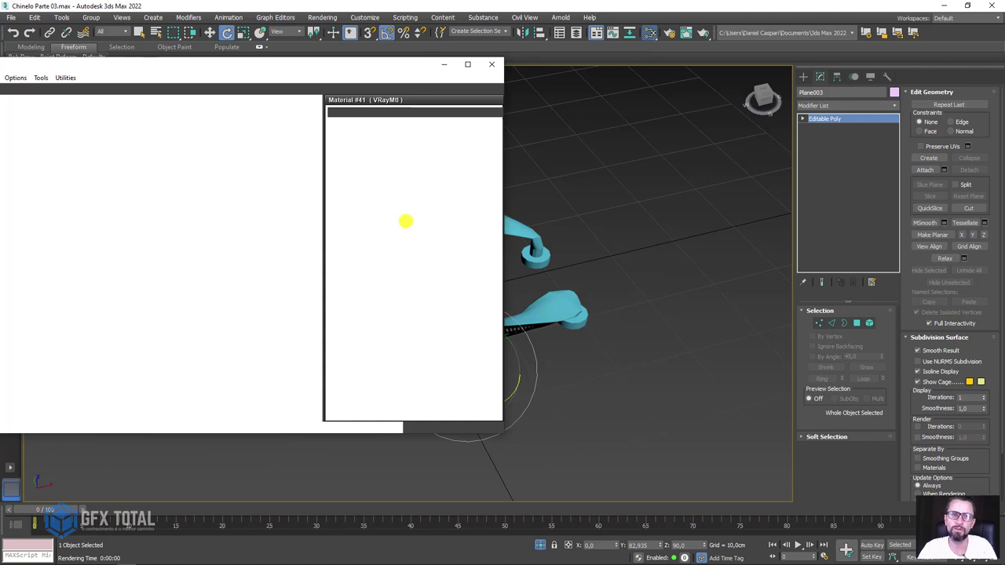
{"action": "mouse_move", "coordinate": [110, 315]}
{"action": "middle_mouse_down"}
{"action": "mouse_move", "coordinate": [238, 282]}
{"action": "mouse_move", "coordinate": [194, 272]}
{"action": "middle_mouse_up"}
{"action": "mouse_move", "coordinate": [138, 264]}
{"action": "left_mouse_down"}
{"action": "mouse_move", "coordinate": [150, 338]}
{"action": "mouse_move", "coordinate": [135, 296]}
{"action": "mouse_move", "coordinate": [153, 285]}
{"action": "left_mouse_up"}
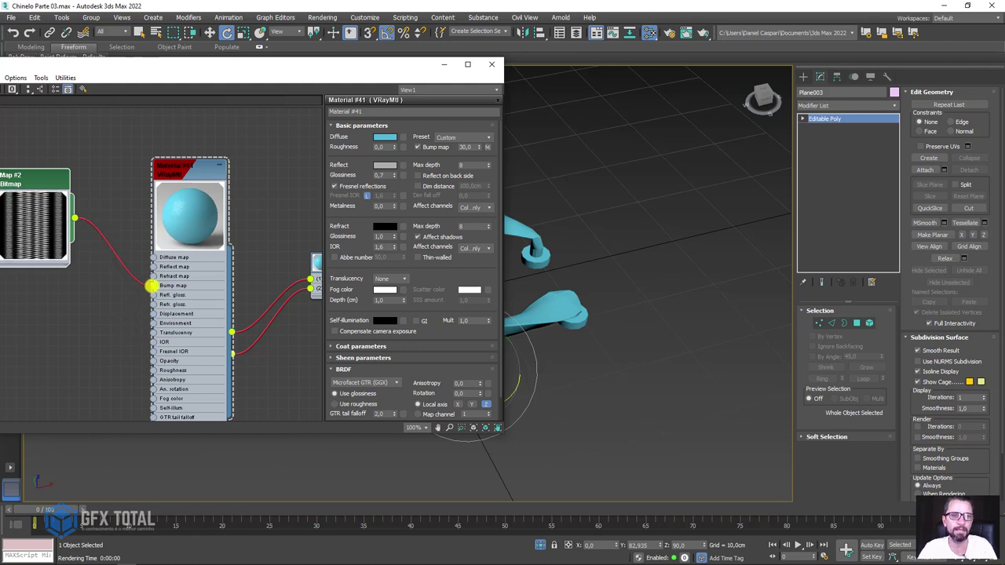
{"action": "mouse_move", "coordinate": [644, 343]}
{"action": "middle_mouse_down", "text": "alt"}
{"action": "mouse_move", "coordinate": [764, 336]}
{"action": "mouse_move", "coordinate": [512, 102]}
{"action": "middle_mouse_up", "text": "alt"}
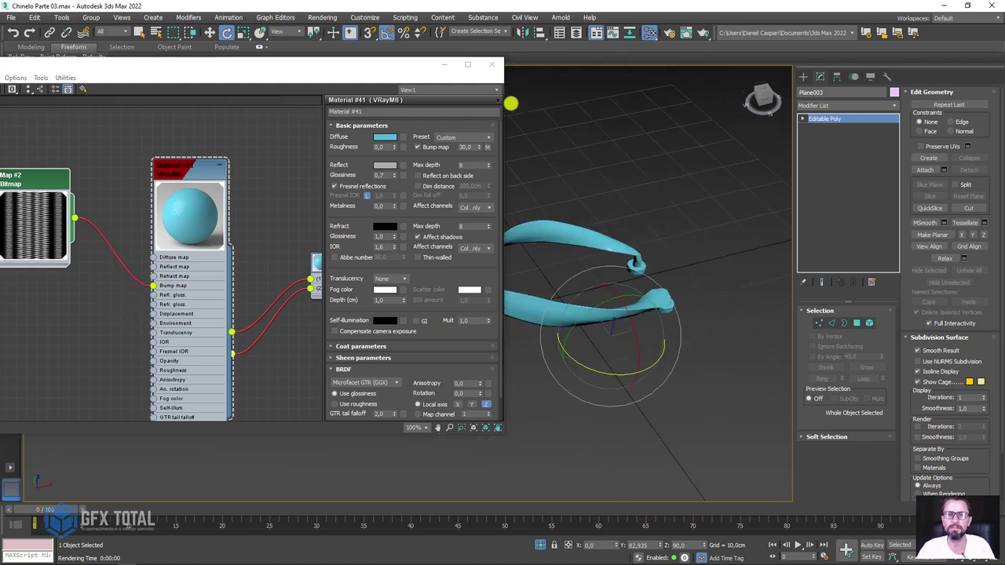
{"action": "scroll", "coordinate": [183, 277], "scroll_direction": "up", "scroll_amount": 2}
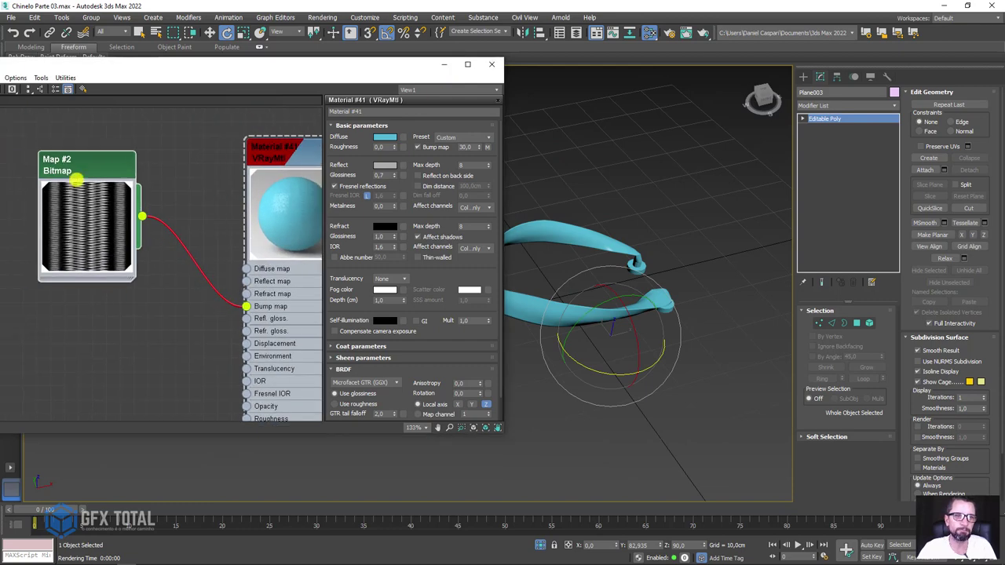
{"action": "middle_click_drag", "start_coordinate": [117, 235], "coordinate": [225, 322]}
{"action": "scroll", "coordinate": [239, 308], "scroll_direction": "up", "scroll_amount": 1}
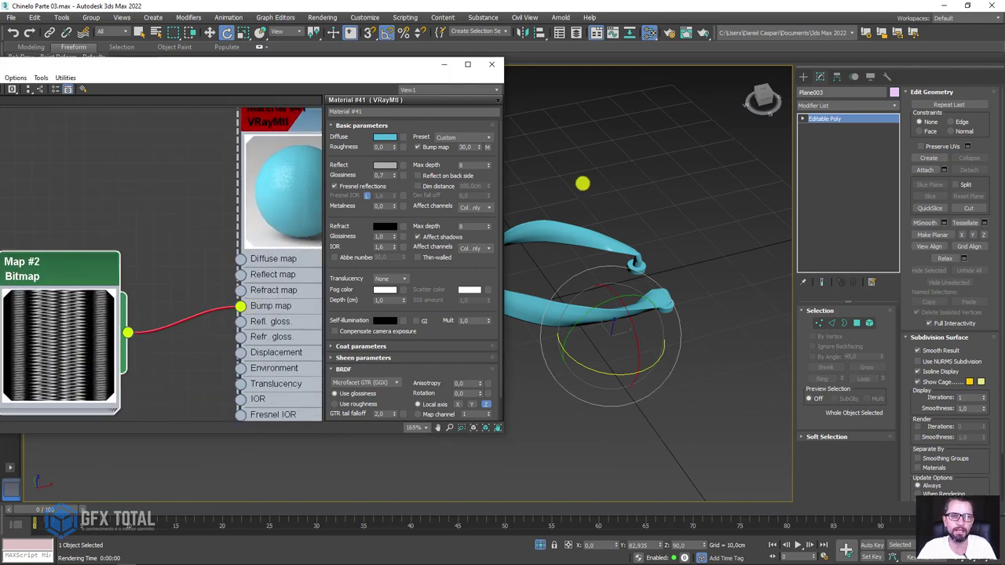
Frame the isolated strap and render it to preview the bump.
{"action": "left_click", "coordinate": [443, 64]}
{"action": "mouse_move", "coordinate": [586, 288]}
{"action": "middle_mouse_down", "text": "alt"}
{"action": "mouse_move", "coordinate": [631, 298]}
{"action": "mouse_move", "coordinate": [673, 189]}
{"action": "middle_mouse_up", "text": "alt"}
{"action": "scroll", "coordinate": [628, 314], "scroll_direction": "up", "scroll_amount": 3}
{"action": "left_click", "coordinate": [701, 31]}
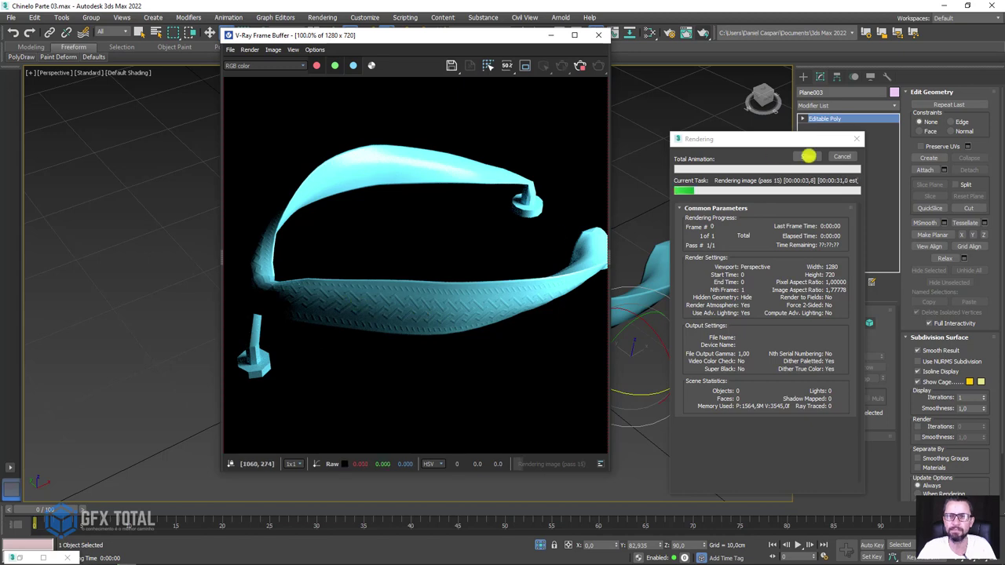
Stop the render, set the Bump amount to 100 in the Maps rollout, and re-render.
{"action": "left_click", "coordinate": [808, 156]}
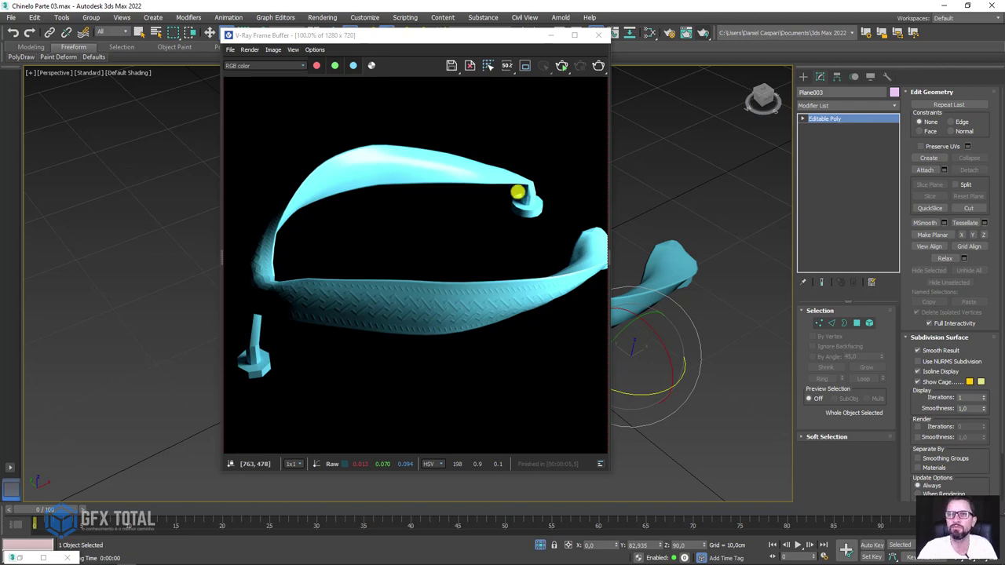
{"action": "left_click", "coordinate": [644, 32]}
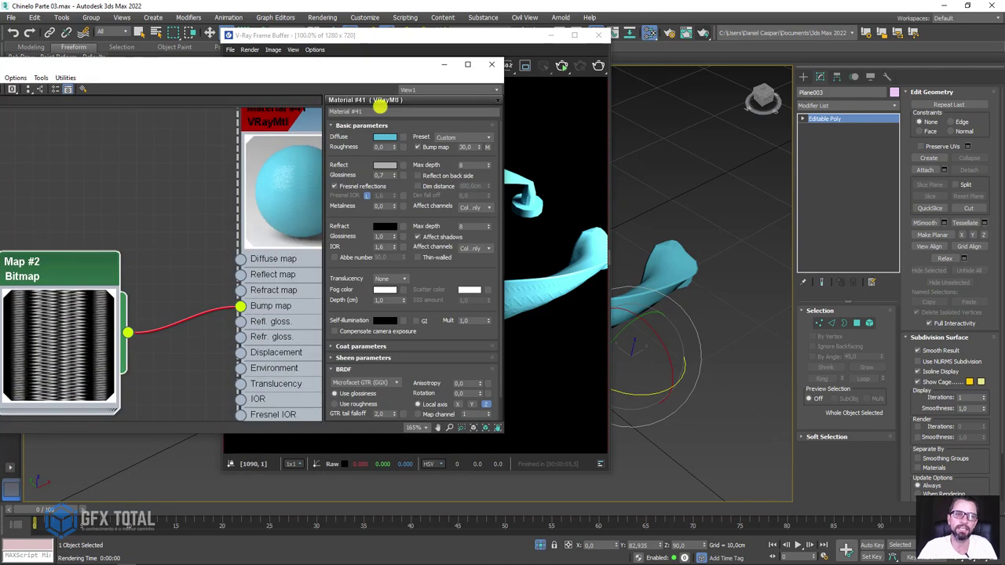
{"action": "middle_click_drag", "start_coordinate": [280, 143], "coordinate": [115, 172]}
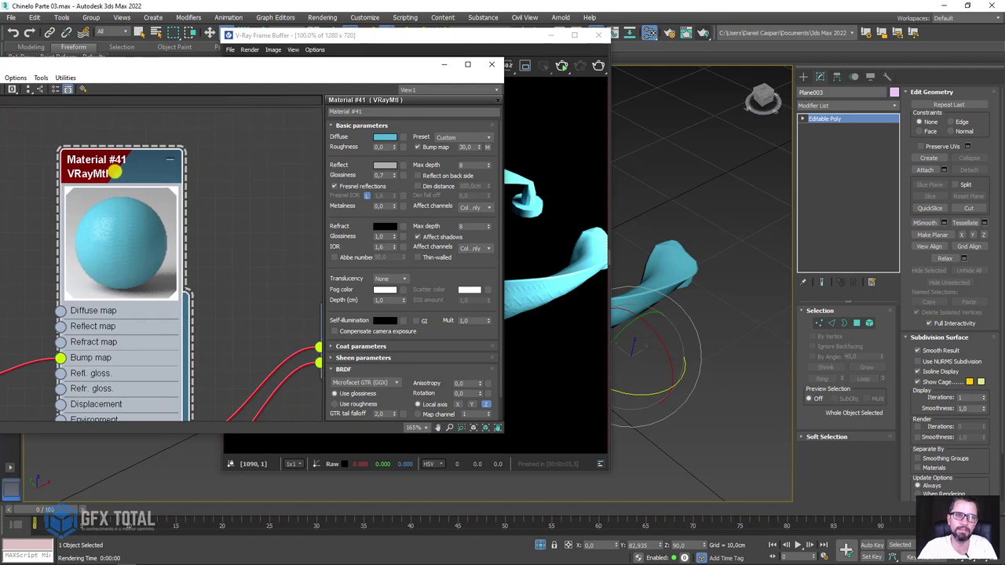
{"action": "scroll", "coordinate": [182, 229], "scroll_direction": "down", "scroll_amount": 1}
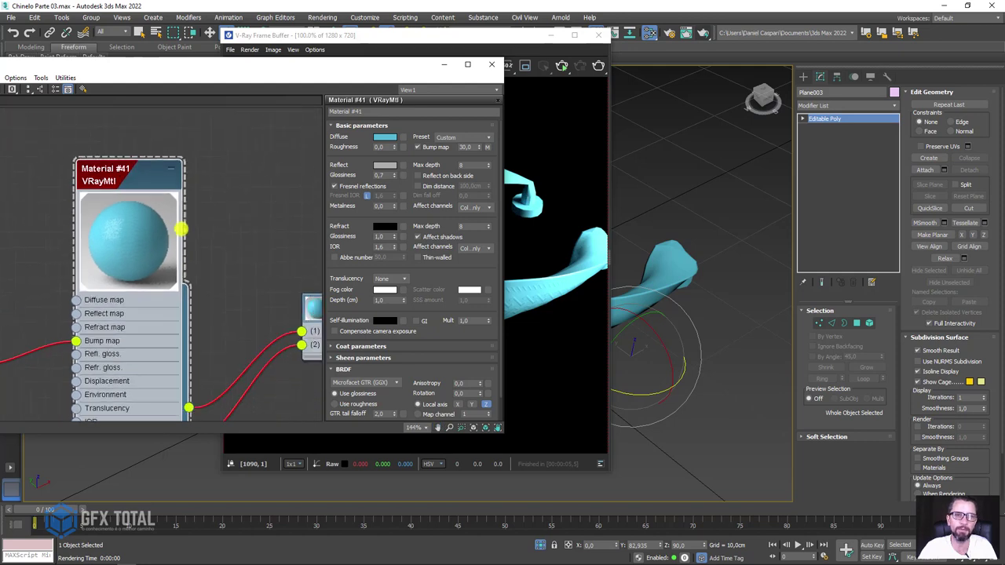
{"action": "left_click", "coordinate": [364, 369]}
{"action": "left_click", "coordinate": [349, 391]}
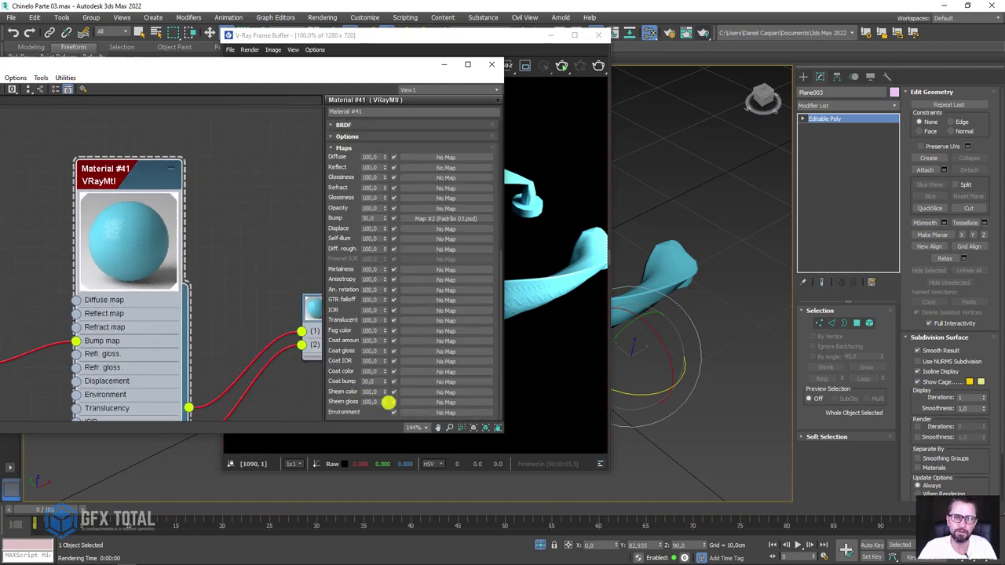
{"action": "double_click", "coordinate": [371, 217]}
{"action": "type", "text": "-100"}
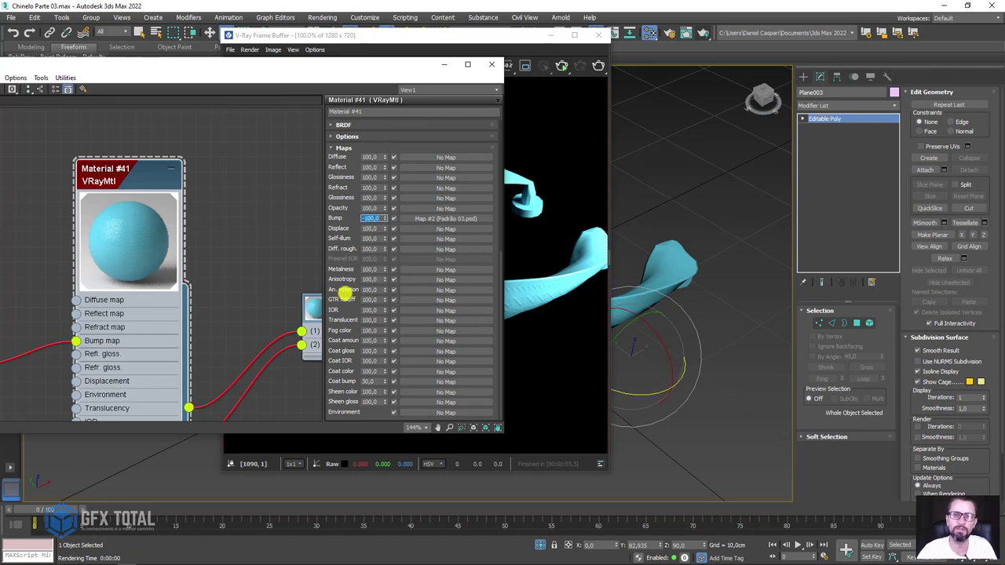
{"action": "left_click", "coordinate": [597, 65]}
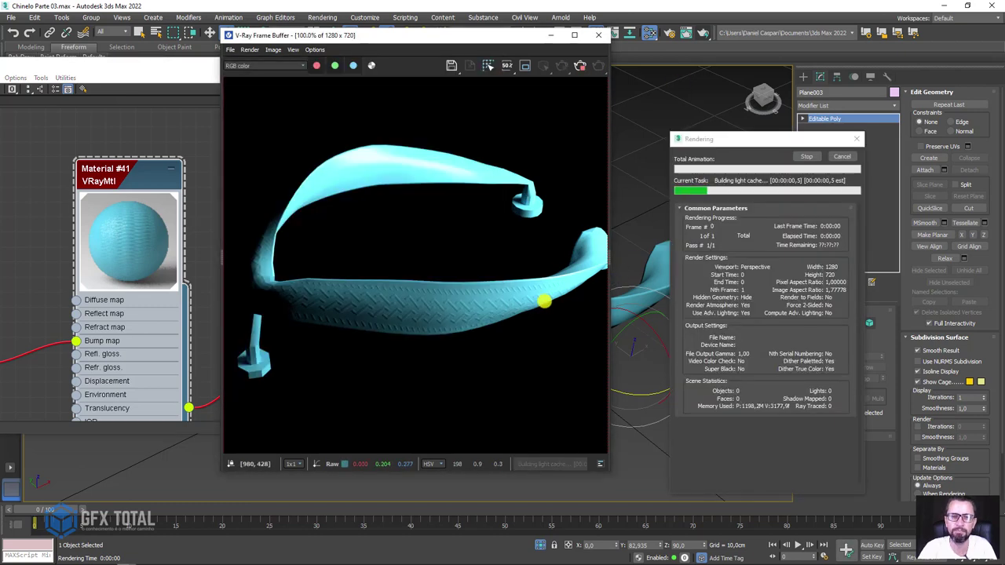
Stop that render, re-edit Material #41's Bump amount to 100, and render again.
{"action": "scroll", "coordinate": [412, 312], "scroll_direction": "up", "scroll_amount": 2}
{"action": "scroll", "coordinate": [411, 312], "scroll_direction": "down", "scroll_amount": 2}
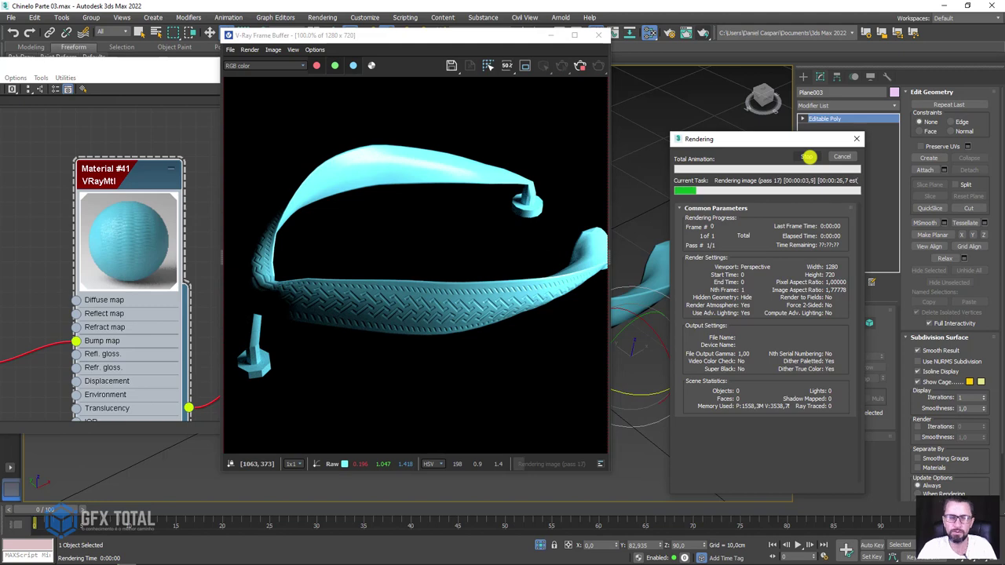
{"action": "left_click", "coordinate": [841, 157]}
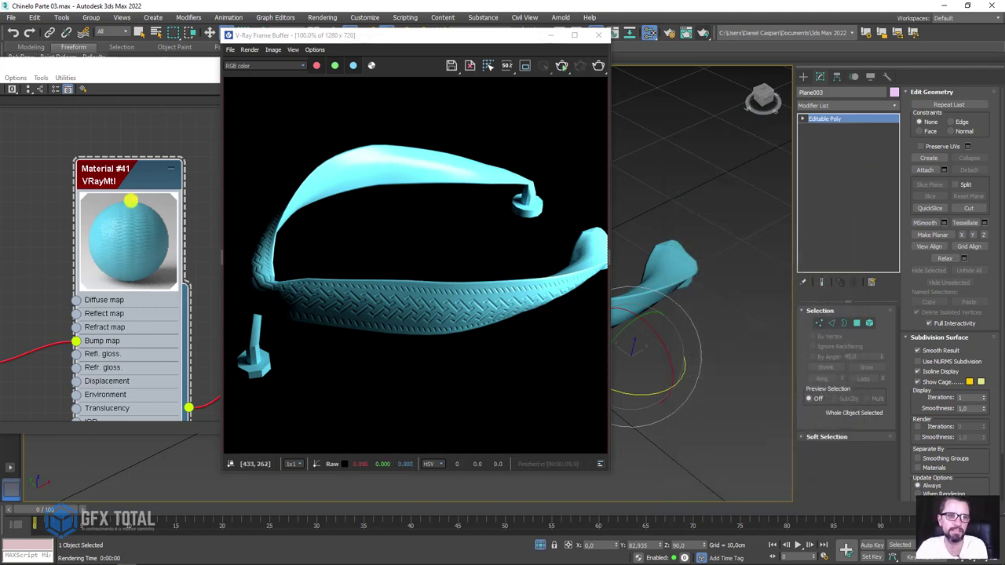
{"action": "double_click", "coordinate": [131, 183]}
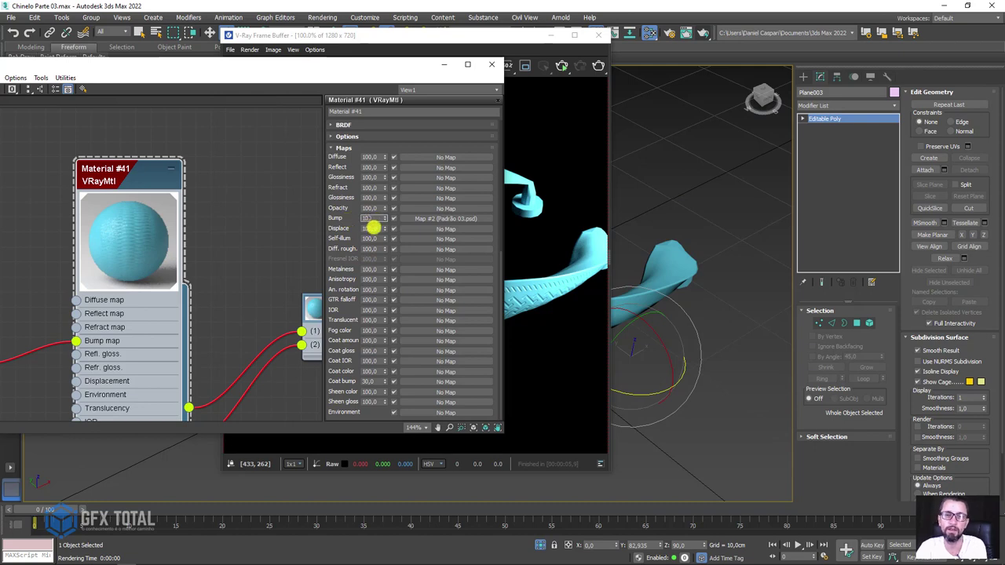
{"action": "double_click", "coordinate": [369, 219]}
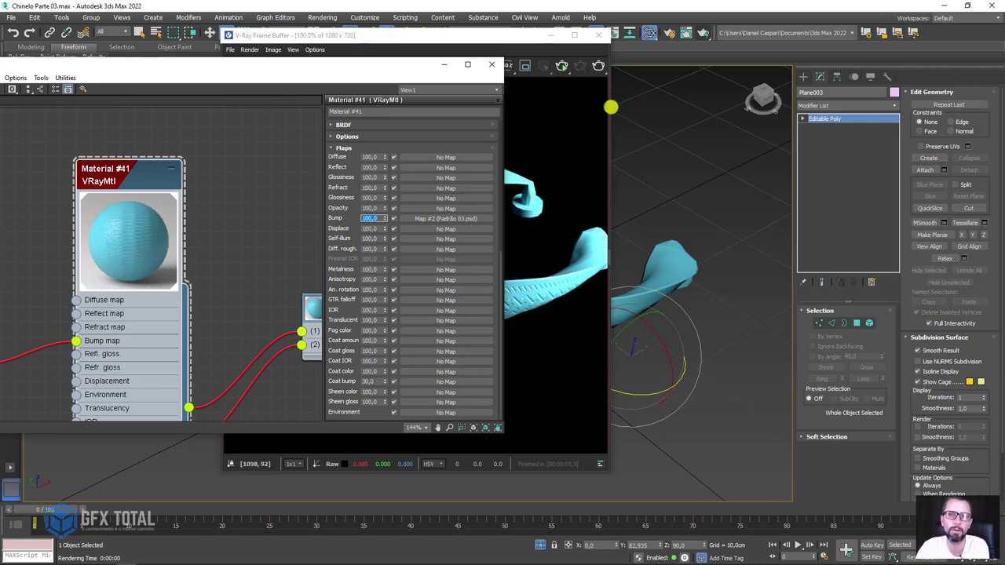
{"action": "left_click", "coordinate": [707, 34]}
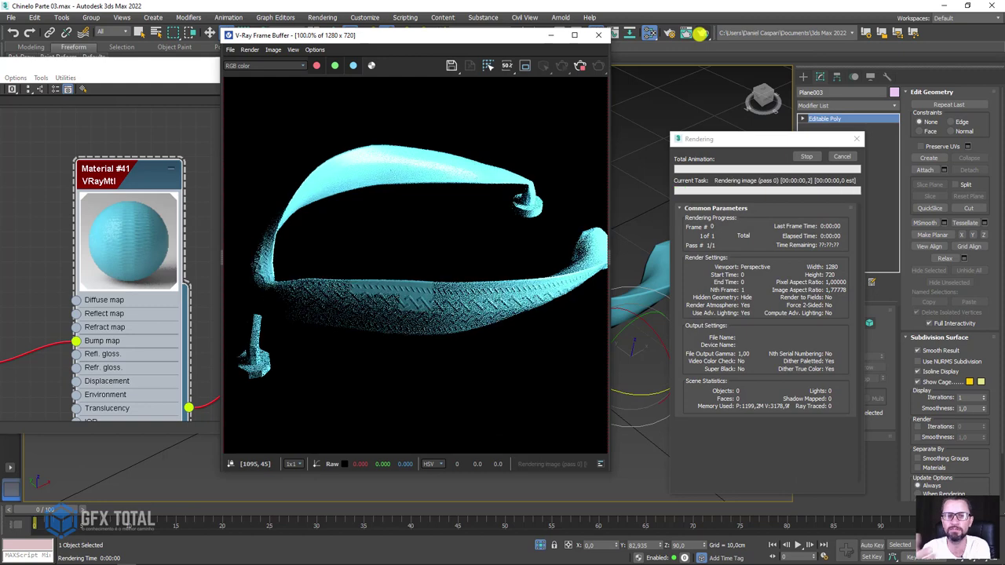
Move the Map #2 bitmap wire from Bump to Displacement (amount 2) and re-render the strap.
{"action": "scroll", "coordinate": [437, 313], "scroll_direction": "up", "scroll_amount": 2}
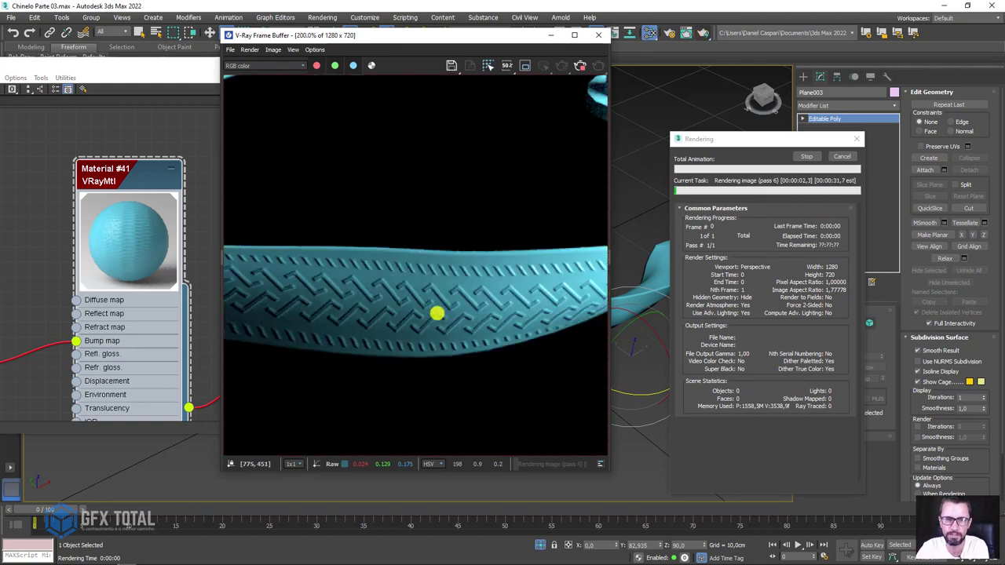
{"action": "scroll", "coordinate": [438, 314], "scroll_direction": "down", "scroll_amount": 2}
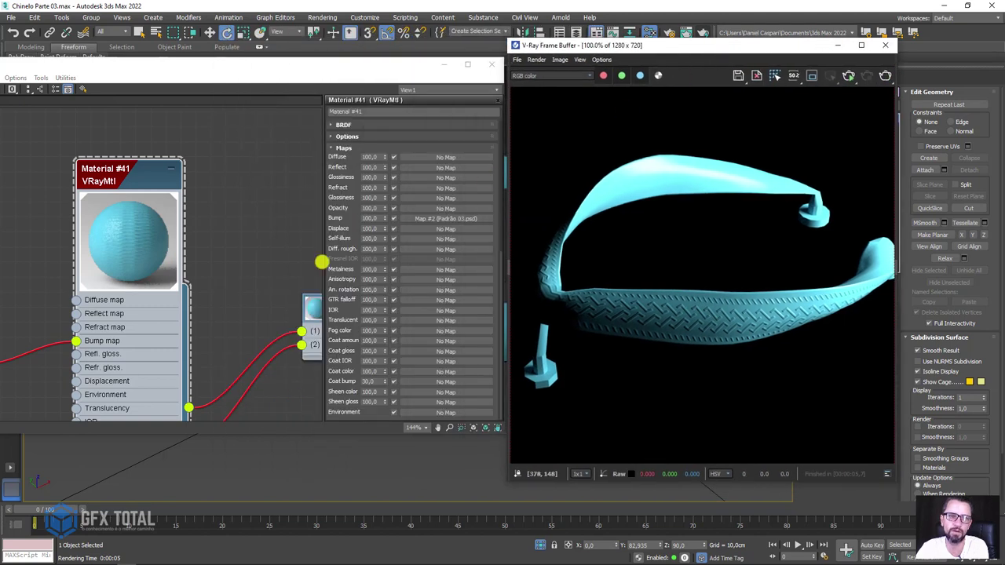
{"action": "middle_click_drag", "start_coordinate": [75, 340], "coordinate": [170, 284]}
{"action": "scroll", "coordinate": [169, 285], "scroll_direction": "up", "scroll_amount": 1}
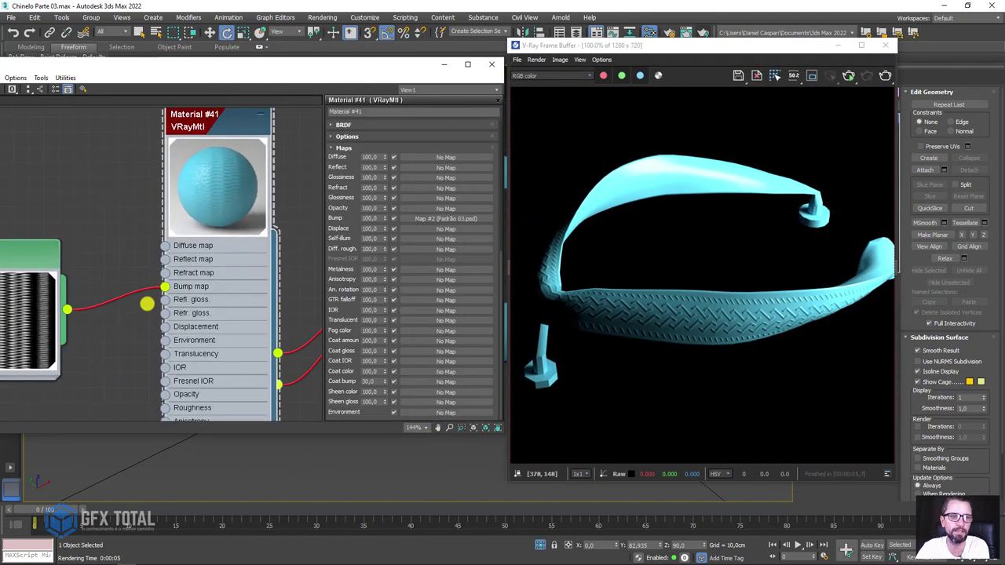
{"action": "left_click_drag", "start_coordinate": [170, 284], "coordinate": [165, 328]}
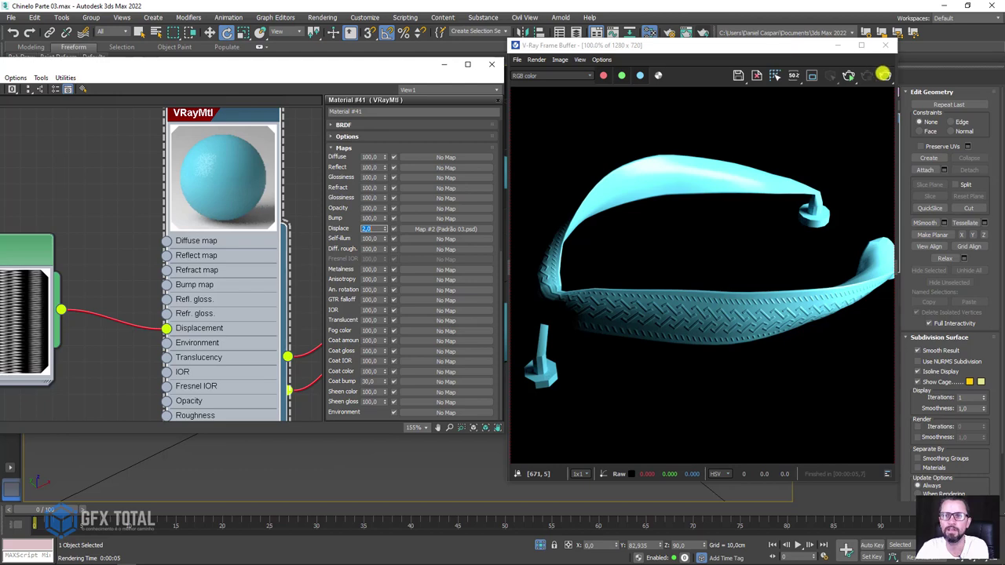
{"action": "left_click", "coordinate": [848, 75]}
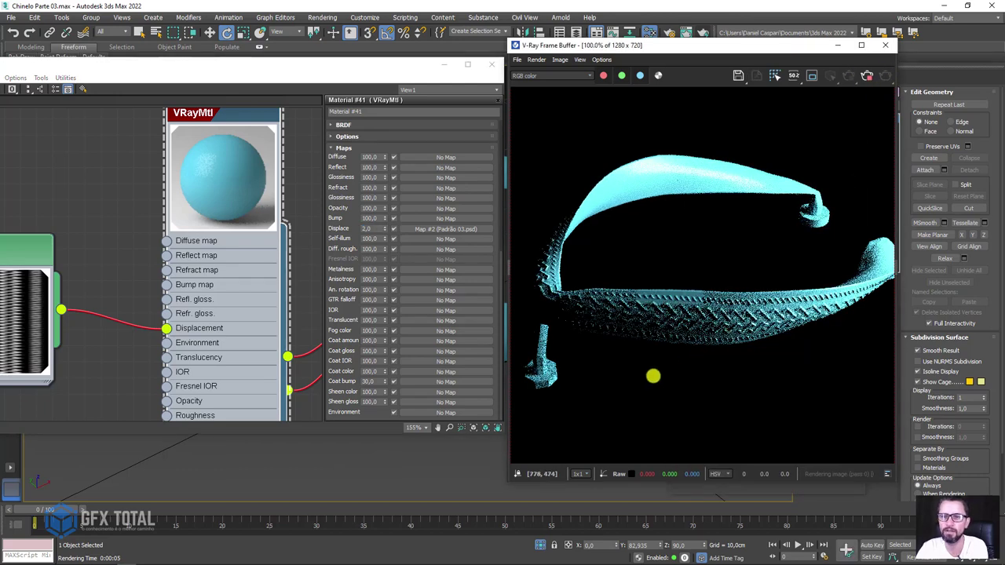
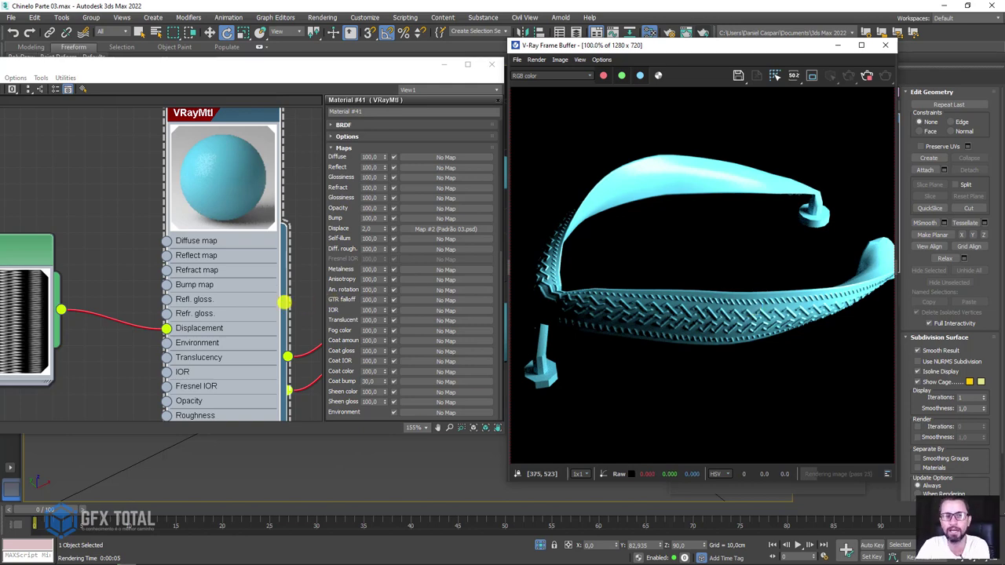
Stop the running test render and close the V-Ray Frame Buffer.
{"action": "left_click", "coordinate": [298, 312]}
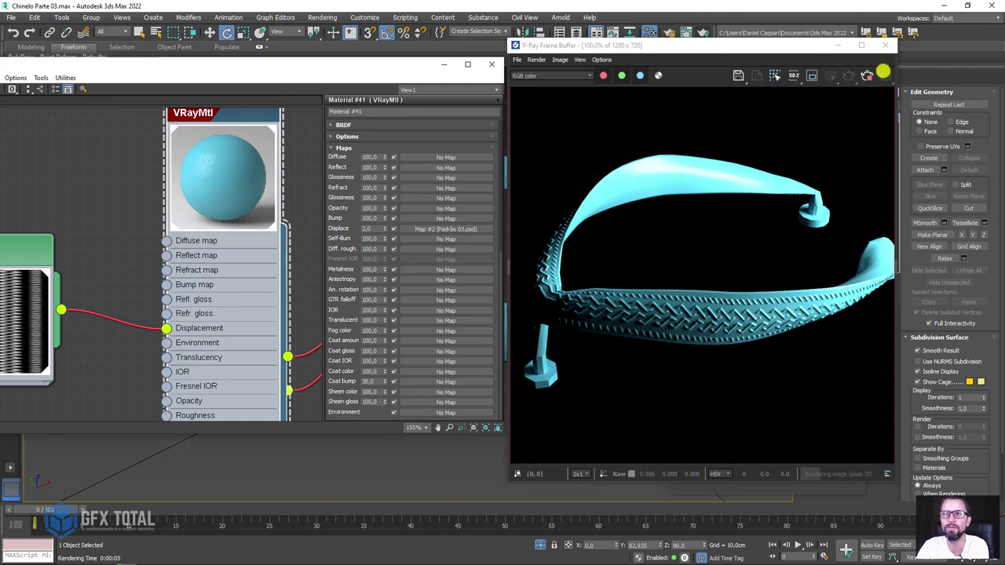
{"action": "left_click", "coordinate": [866, 75]}
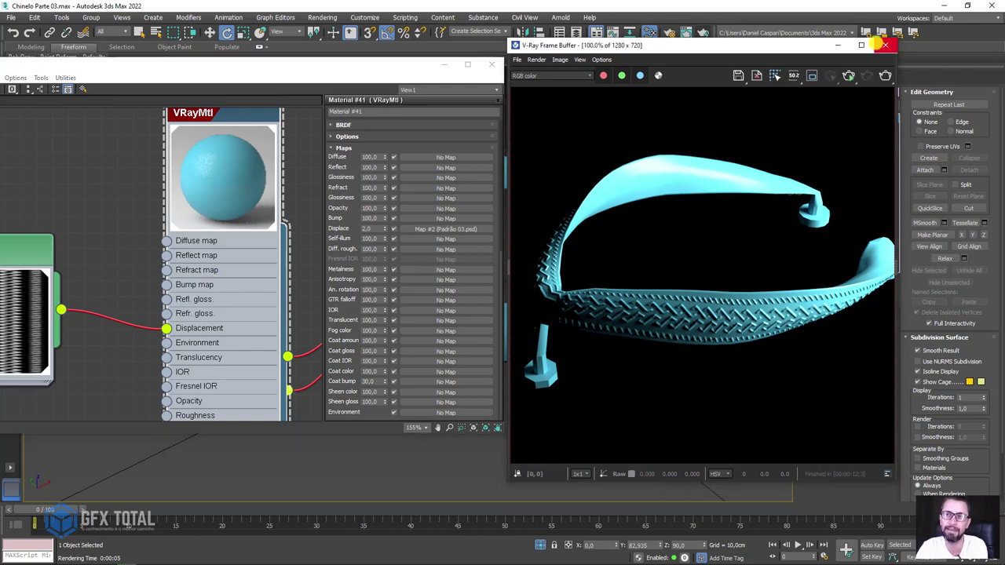
{"action": "left_click", "coordinate": [885, 45]}
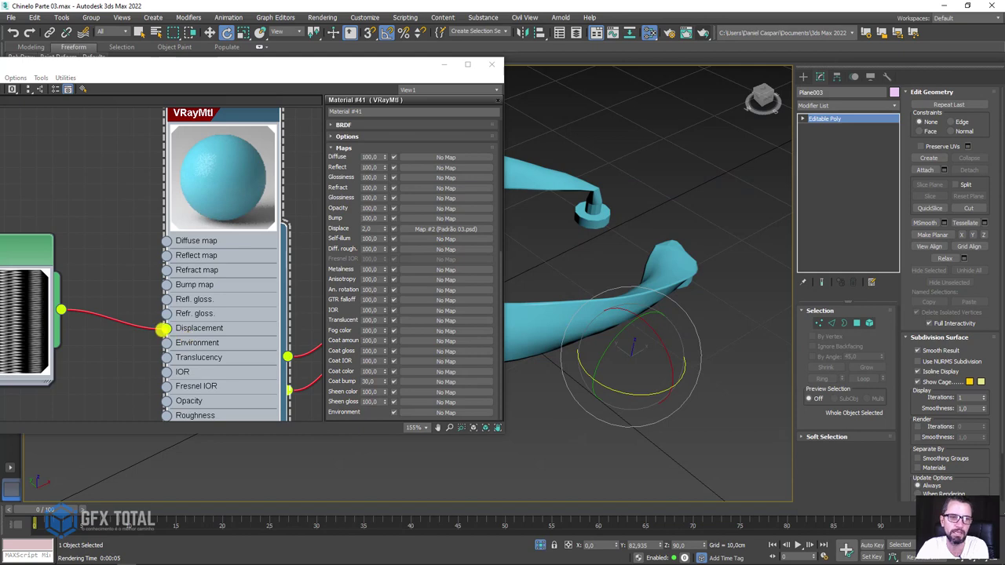
Rewire the strap Bitmap from Displacement to Bump, then zoom extents and select sole Plane002.
{"action": "left_click_drag", "start_coordinate": [162, 329], "coordinate": [166, 284]}
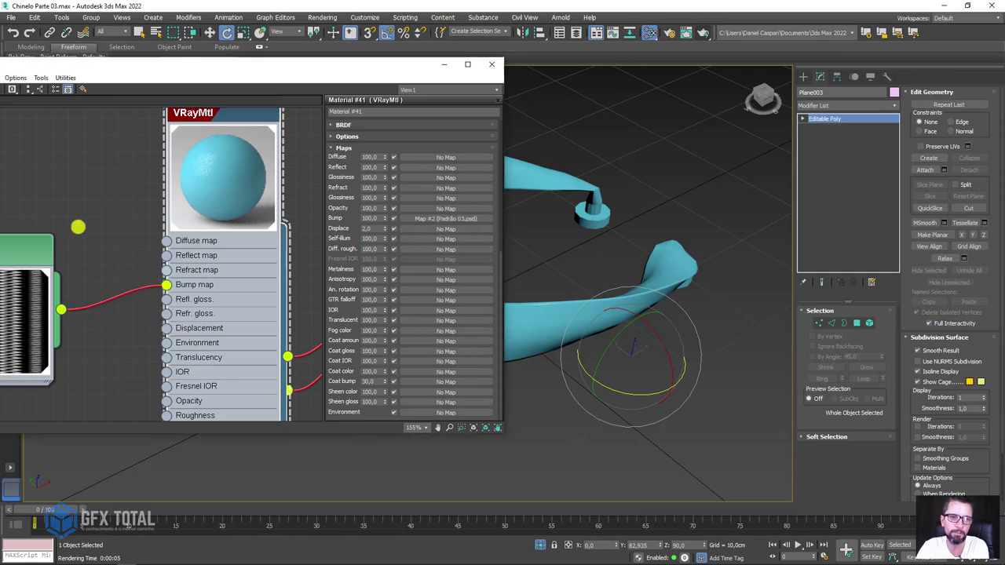
{"action": "left_click", "coordinate": [492, 63]}
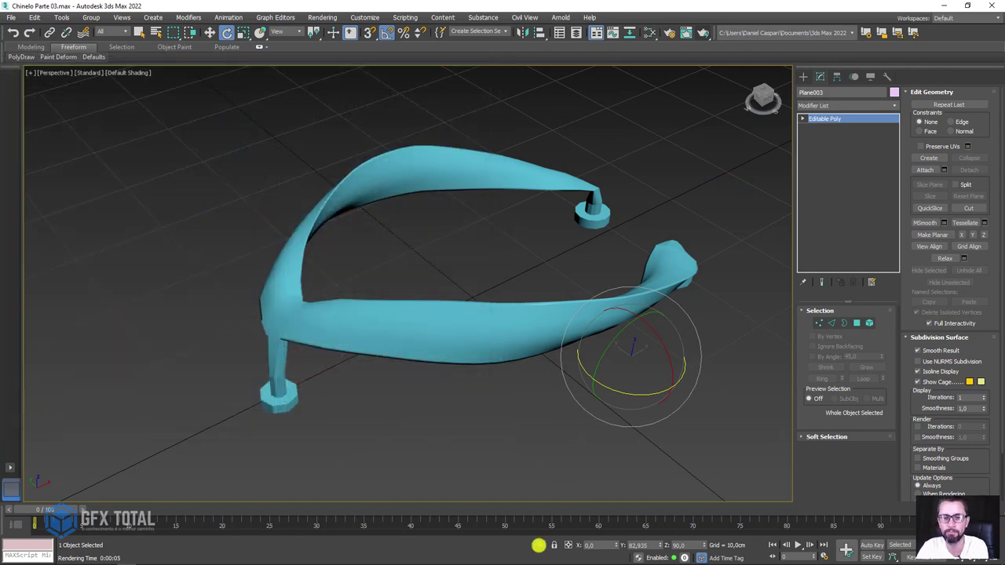
{"action": "key", "text": "shift+z"}
{"action": "left_click", "coordinate": [499, 420]}
Add a new VRayMtl node, Material #42, to the Slate Material Editor graph.
{"action": "key", "text": "z"}
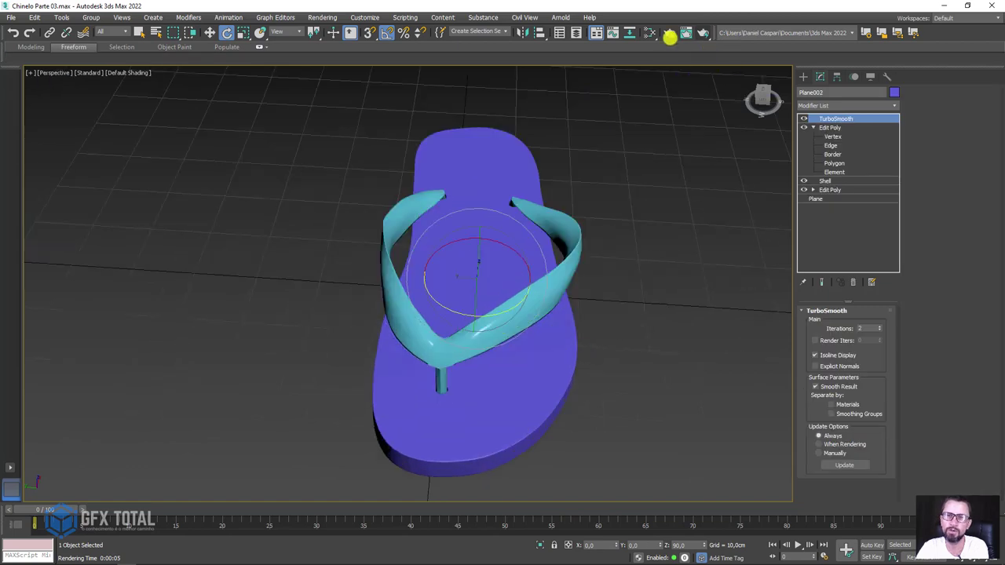
{"action": "left_click", "coordinate": [642, 33]}
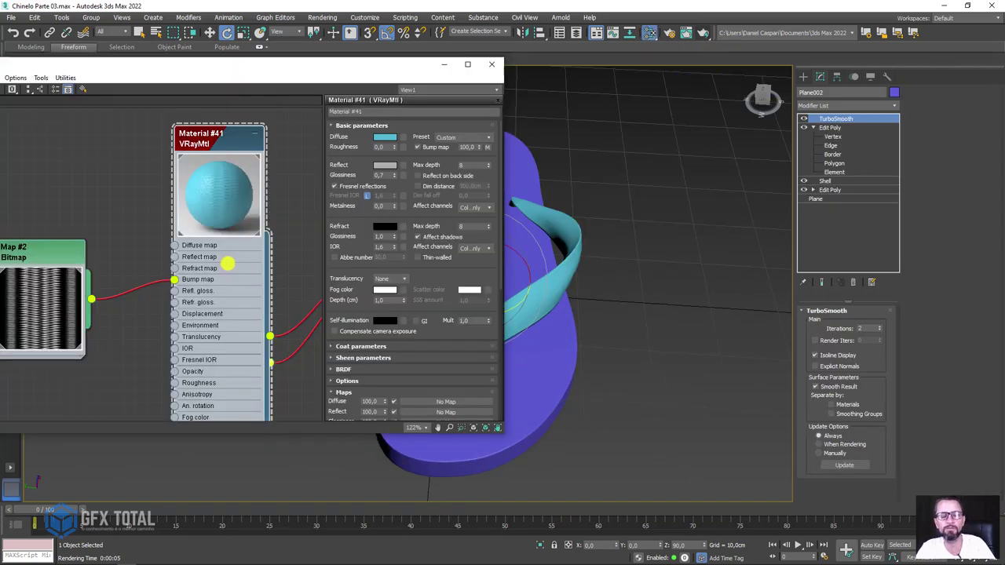
{"action": "scroll", "coordinate": [228, 275], "scroll_direction": "down", "scroll_amount": 3}
{"action": "scroll", "coordinate": [228, 298], "scroll_direction": "down", "scroll_amount": 1}
{"action": "scroll", "coordinate": [207, 228], "scroll_direction": "up", "scroll_amount": 5}
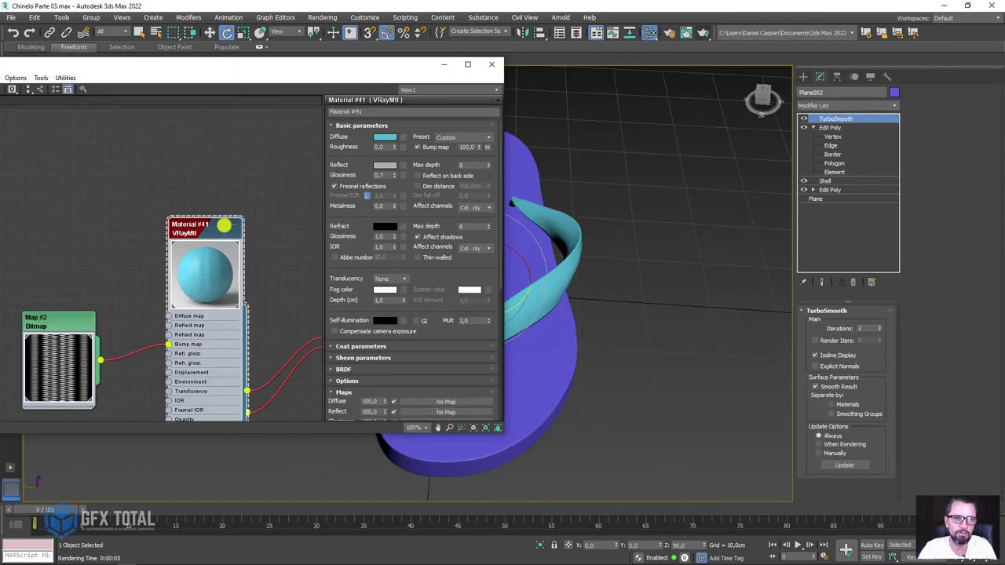
{"action": "scroll", "coordinate": [238, 225], "scroll_direction": "down", "scroll_amount": 1}
{"action": "mouse_move", "coordinate": [220, 225]}
{"action": "middle_mouse_down"}
{"action": "mouse_move", "coordinate": [225, 285]}
{"action": "mouse_move", "coordinate": [163, 153]}
{"action": "middle_mouse_up"}
{"action": "scroll", "coordinate": [225, 285], "scroll_direction": "down", "scroll_amount": 1}
{"action": "right_click", "coordinate": [228, 275]}
{"action": "mouse_move", "coordinate": [267, 282]}
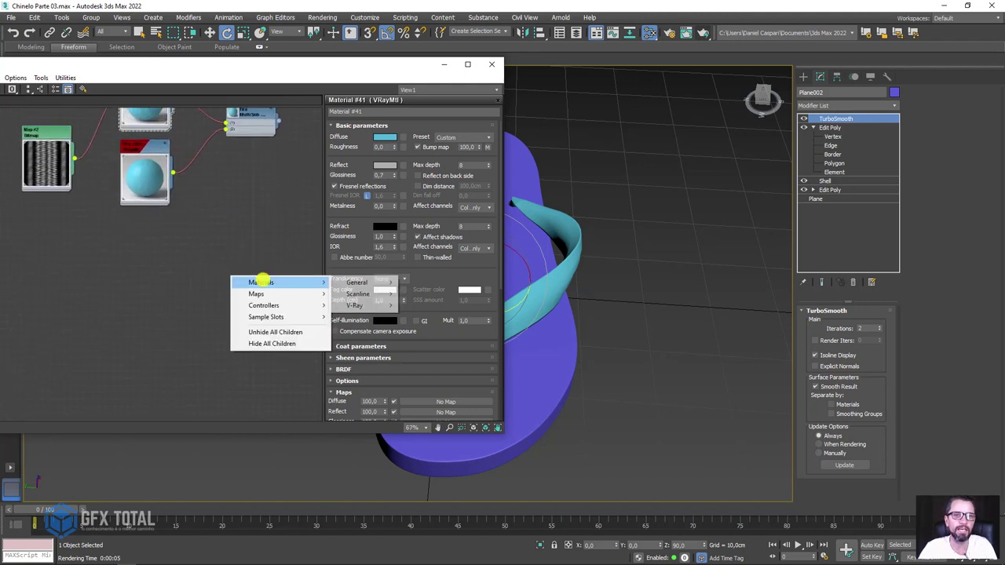
{"action": "mouse_move", "coordinate": [355, 305]}
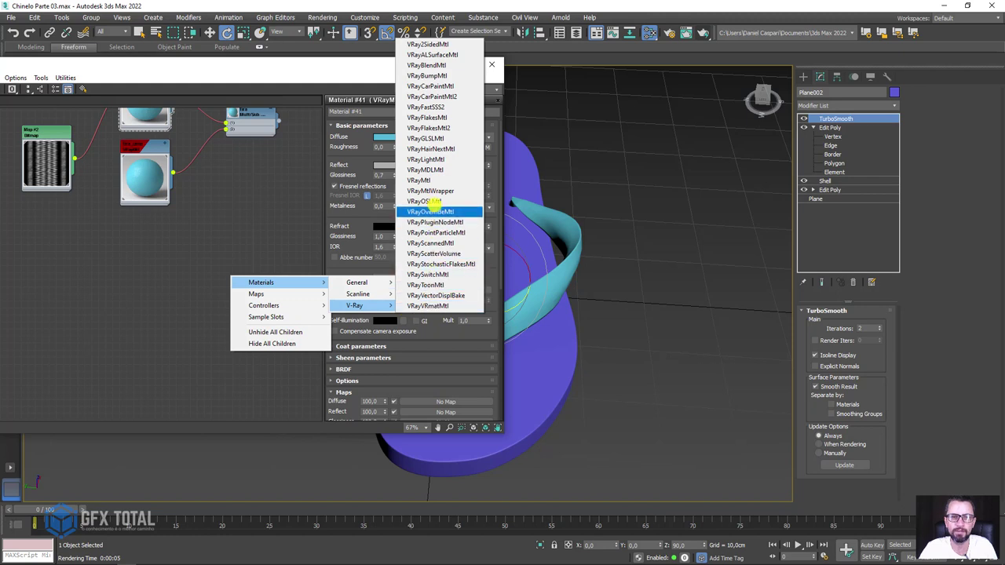
{"action": "left_click", "coordinate": [431, 180]}
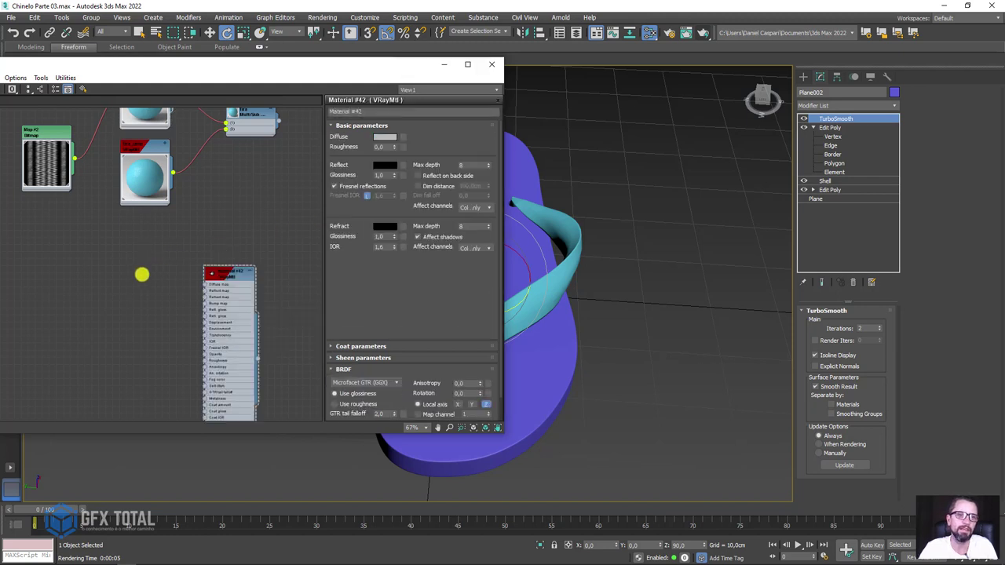
{"action": "left_click_drag", "start_coordinate": [231, 274], "coordinate": [155, 258]}
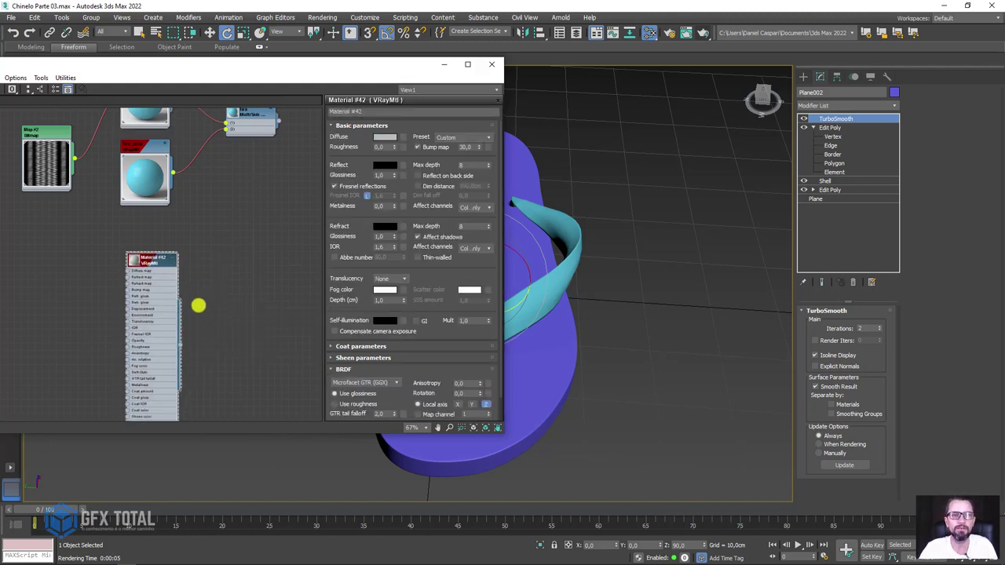
{"action": "left_click", "coordinate": [172, 258]}
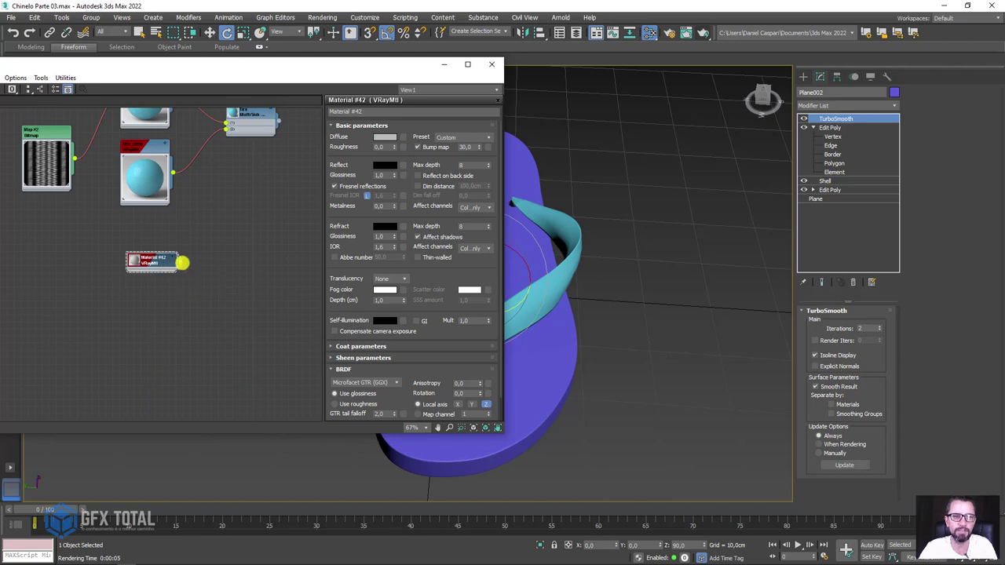
Apply Material #42 to the flip-flop sole and expand the node's sphere preview.
{"action": "left_click_drag", "start_coordinate": [181, 262], "coordinate": [554, 361]}
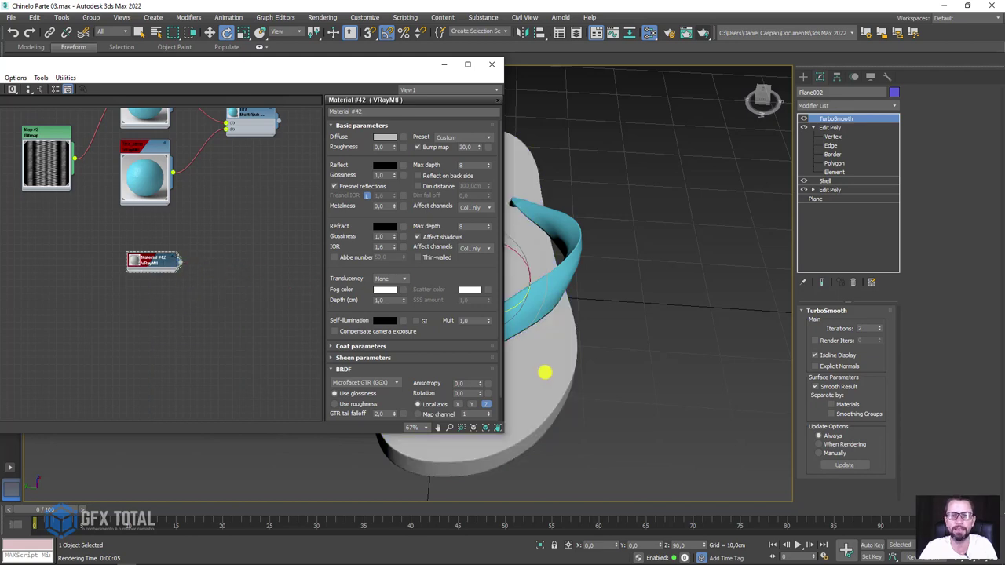
{"action": "key", "text": "z"}
{"action": "middle_click_drag", "start_coordinate": [701, 354], "coordinate": [628, 359], "text": "alt"}
{"action": "scroll", "coordinate": [624, 369], "scroll_direction": "up", "scroll_amount": 3}
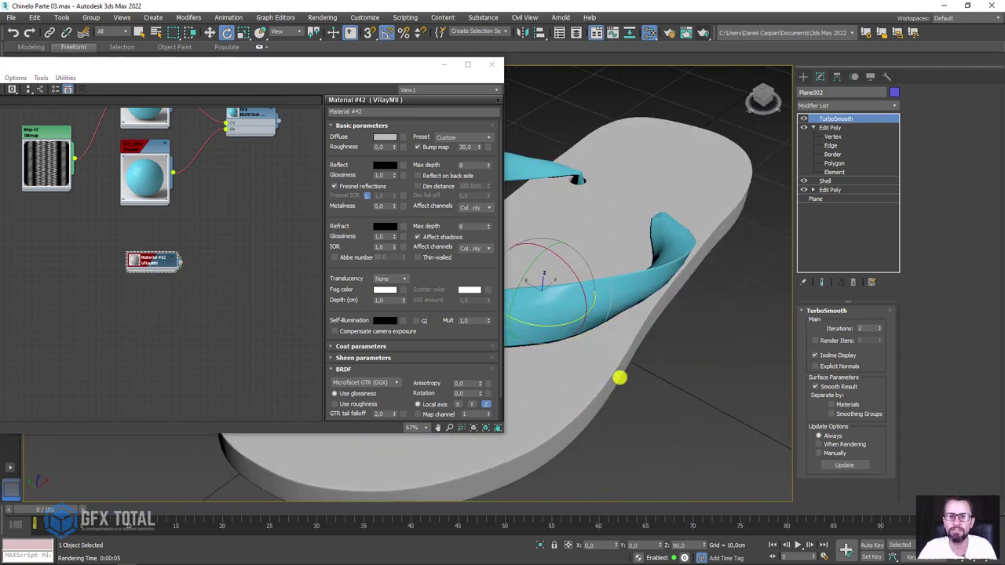
{"action": "double_click", "coordinate": [135, 264]}
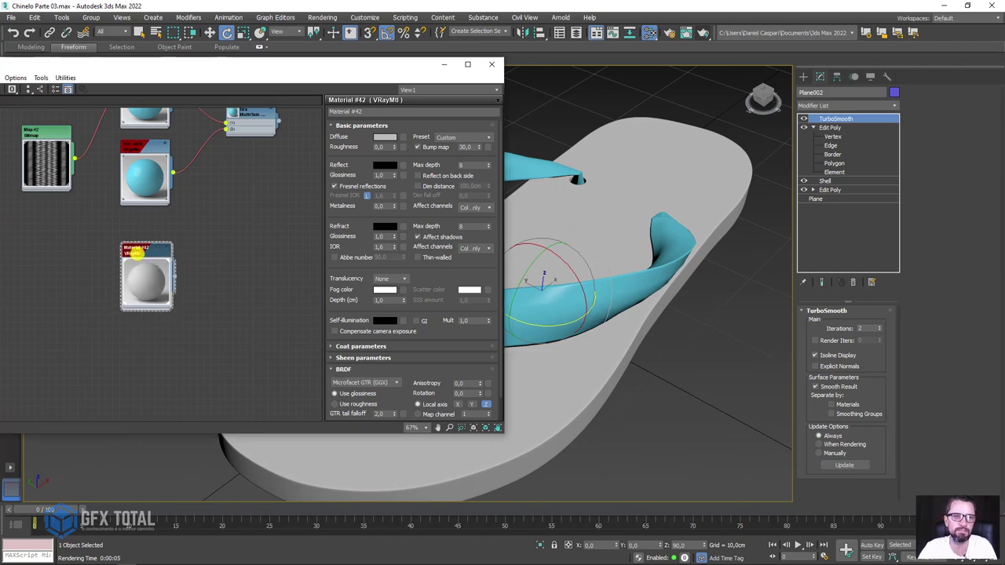
{"action": "scroll", "coordinate": [676, 247], "scroll_direction": "down", "scroll_amount": 5}
{"action": "scroll", "coordinate": [659, 250], "scroll_direction": "down", "scroll_amount": 3}
Reduce the V-Ray plane light's Length to 28.999 cm.
{"action": "scroll", "coordinate": [742, 226], "scroll_direction": "up", "scroll_amount": 3}
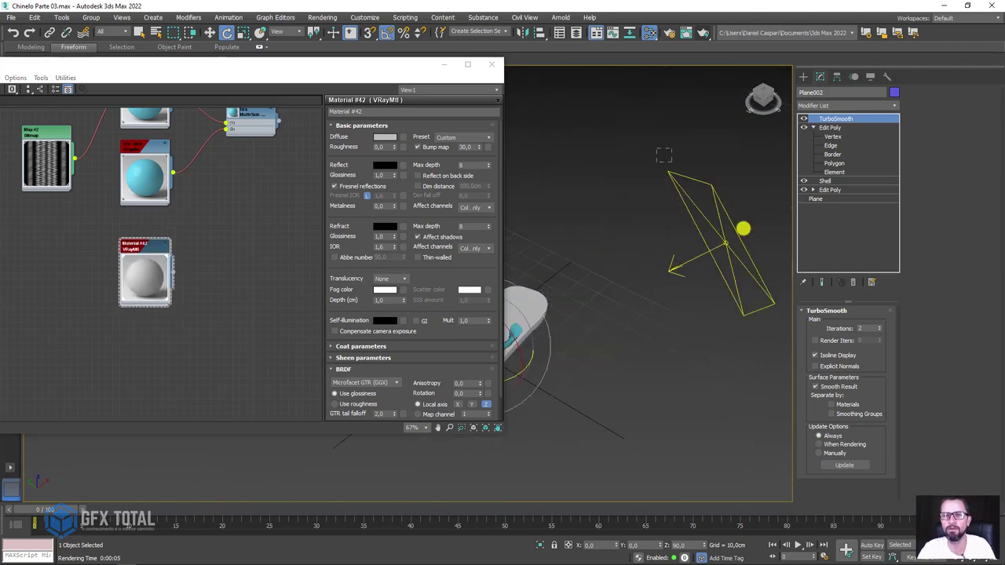
{"action": "left_click", "coordinate": [742, 227]}
{"action": "scroll", "coordinate": [756, 283], "scroll_direction": "down", "scroll_amount": 1}
{"action": "left_click_drag", "start_coordinate": [879, 347], "coordinate": [884, 363]}
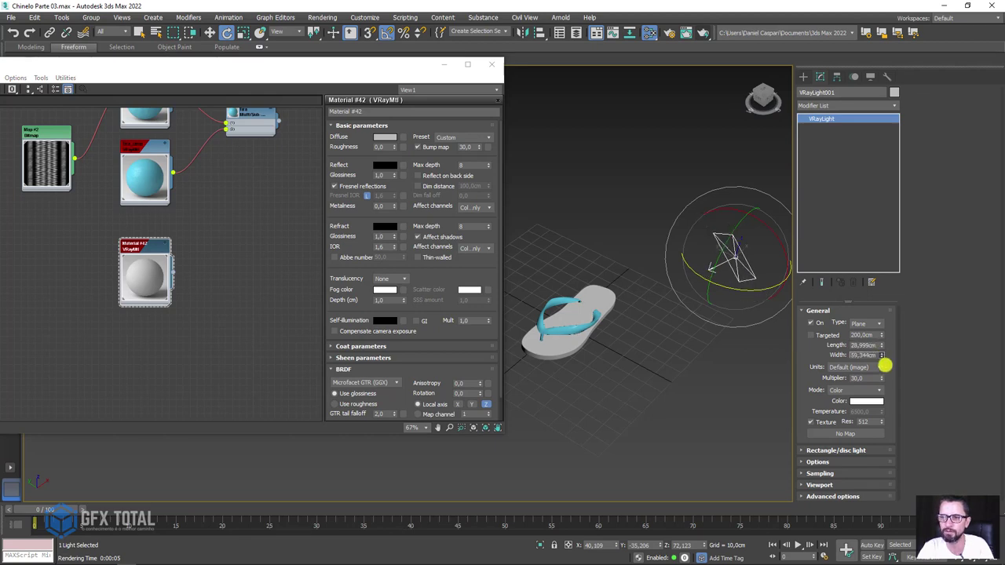
Place, rotate and move the light so it sits above the slipper.
{"action": "left_click", "coordinate": [260, 32]}
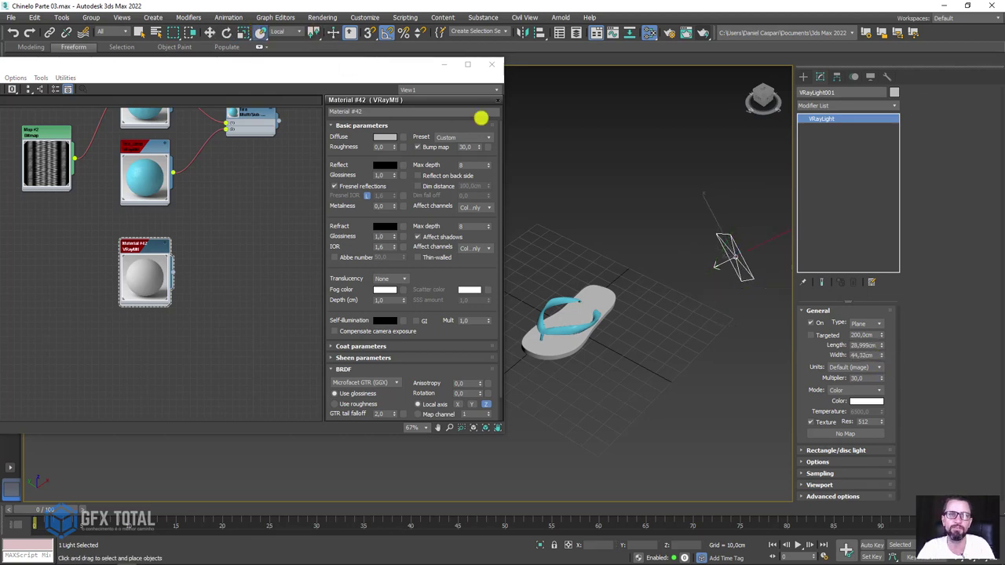
{"action": "mouse_move", "coordinate": [734, 256]}
{"action": "left_mouse_down"}
{"action": "mouse_move", "coordinate": [609, 297]}
{"action": "mouse_move", "coordinate": [595, 235]}
{"action": "left_mouse_up"}
{"action": "key", "text": "e"}
{"action": "key", "text": "w"}
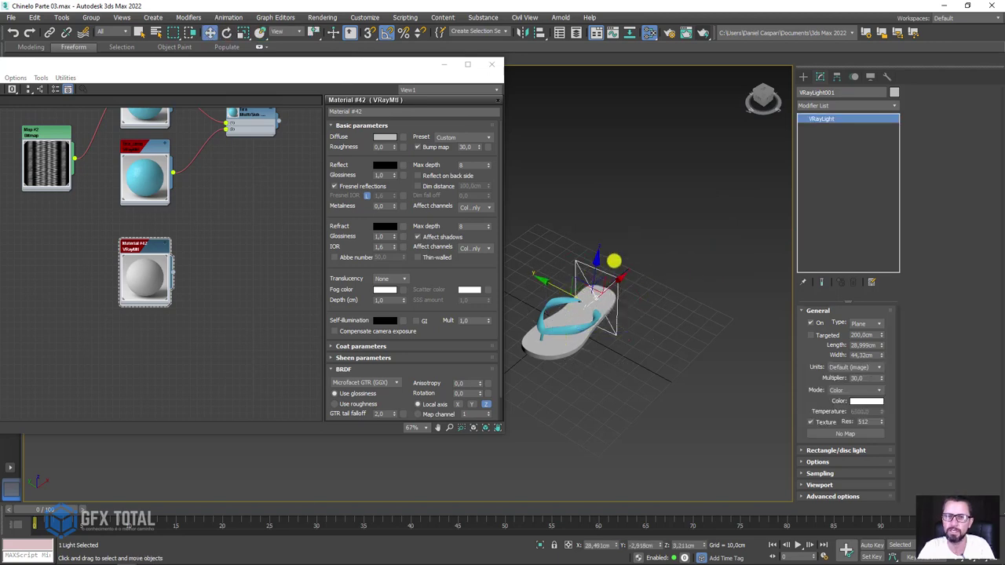
{"action": "left_click_drag", "start_coordinate": [612, 278], "coordinate": [621, 291]}
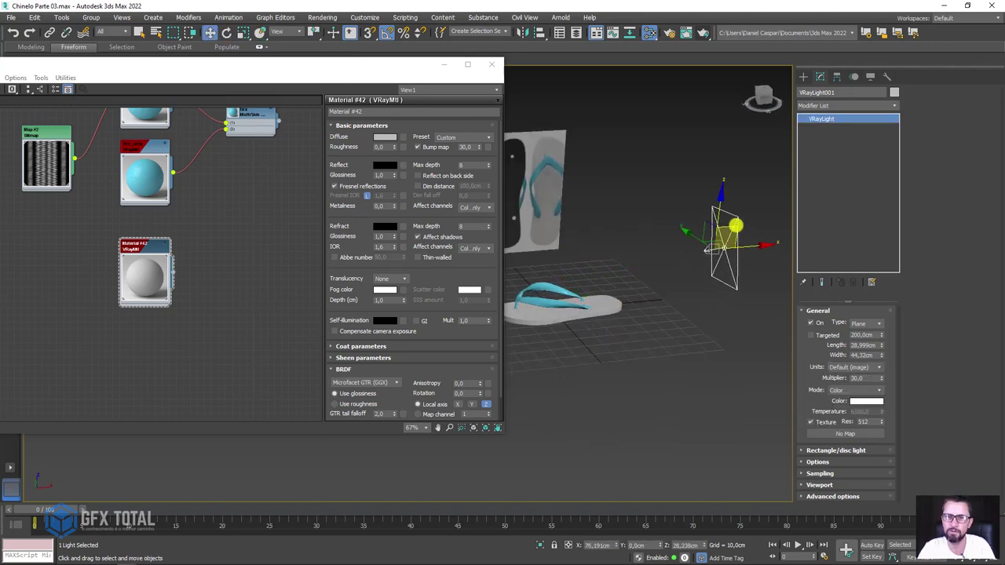
{"action": "mouse_move", "coordinate": [621, 292]}
{"action": "middle_mouse_down", "text": "alt"}
{"action": "mouse_move", "coordinate": [629, 271]}
{"action": "mouse_move", "coordinate": [711, 291]}
{"action": "middle_mouse_up", "text": "alt"}
{"action": "scroll", "coordinate": [658, 330], "scroll_direction": "up", "scroll_amount": 5}
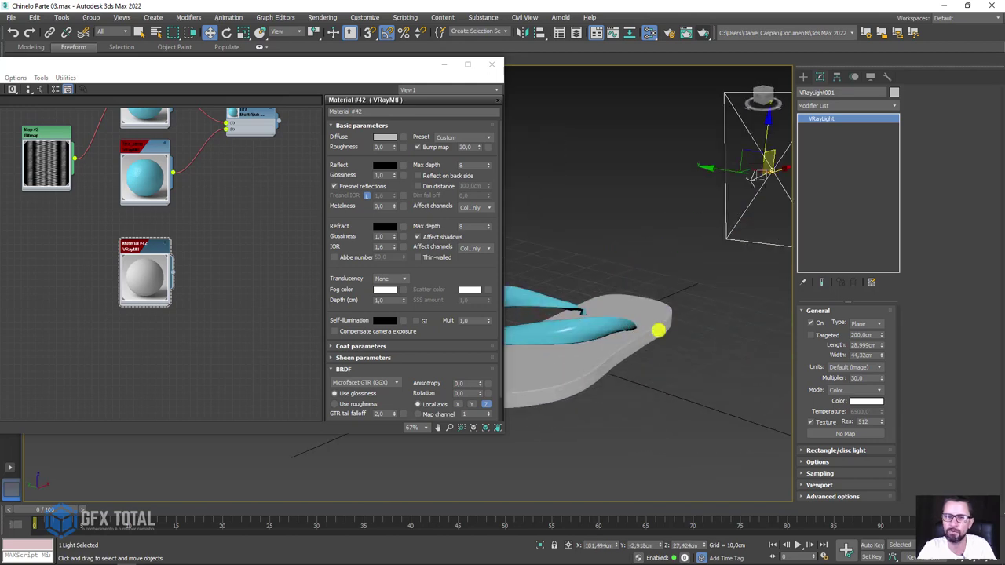
{"action": "scroll", "coordinate": [647, 337], "scroll_direction": "up", "scroll_amount": 2}
{"action": "mouse_move", "coordinate": [646, 337]}
{"action": "middle_mouse_down", "text": "alt"}
{"action": "mouse_move", "coordinate": [620, 287]}
{"action": "mouse_move", "coordinate": [489, 285]}
{"action": "mouse_move", "coordinate": [606, 285]}
{"action": "mouse_move", "coordinate": [442, 226]}
{"action": "mouse_move", "coordinate": [554, 112]}
{"action": "middle_mouse_up", "text": "alt"}
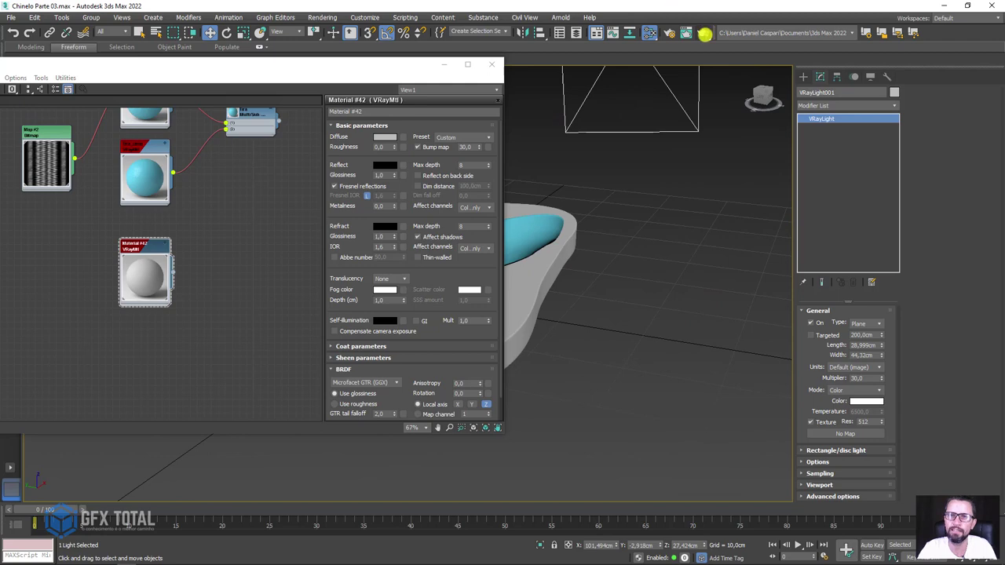
Render a test image, then select Material #42's name to rename it 'solado'.
{"action": "left_click", "coordinate": [704, 33]}
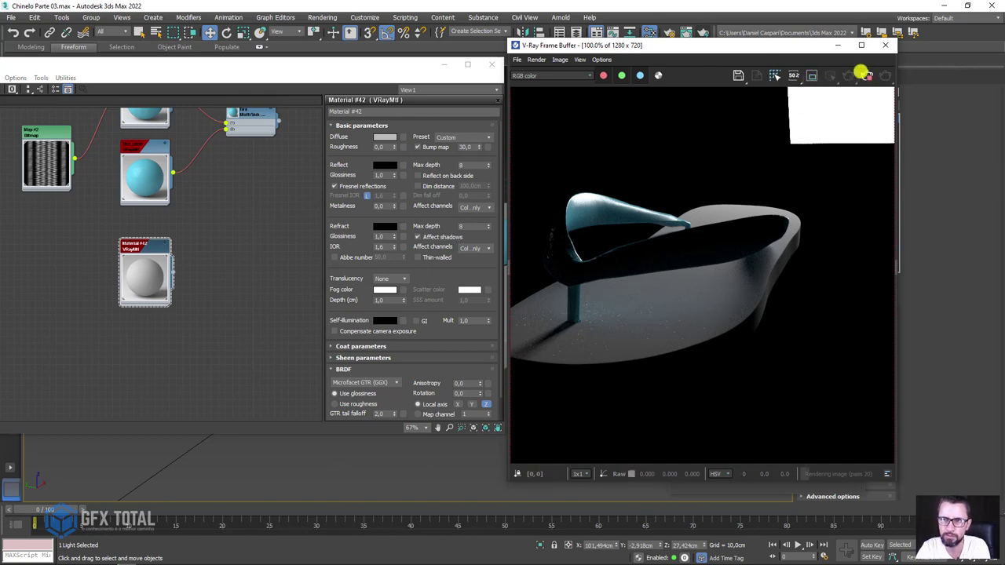
{"action": "left_click", "coordinate": [867, 76]}
{"action": "left_click_drag", "start_coordinate": [743, 44], "coordinate": [793, 46]}
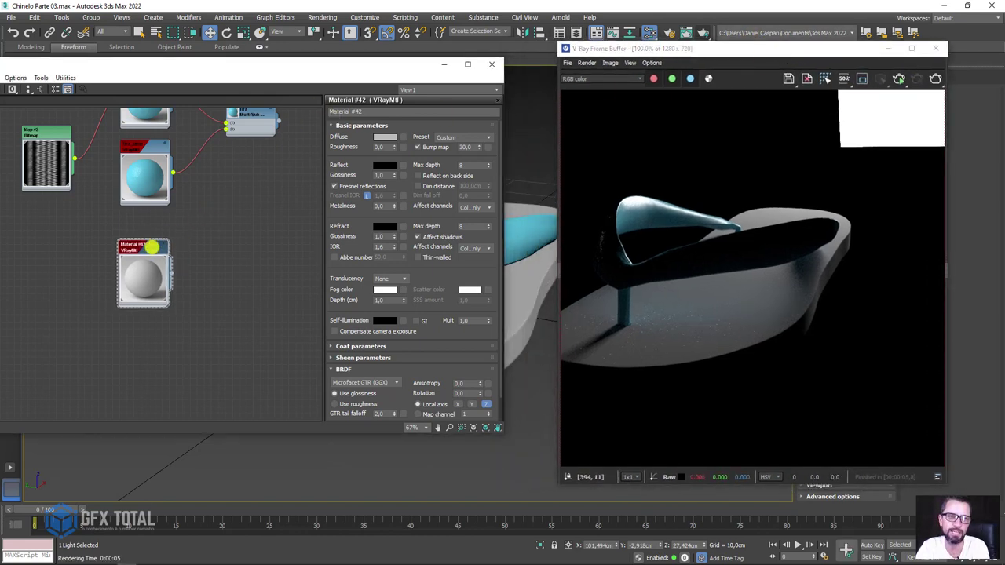
{"action": "scroll", "coordinate": [206, 206], "scroll_direction": "up", "scroll_amount": 2}
{"action": "left_click_drag", "start_coordinate": [367, 111], "coordinate": [324, 117]}
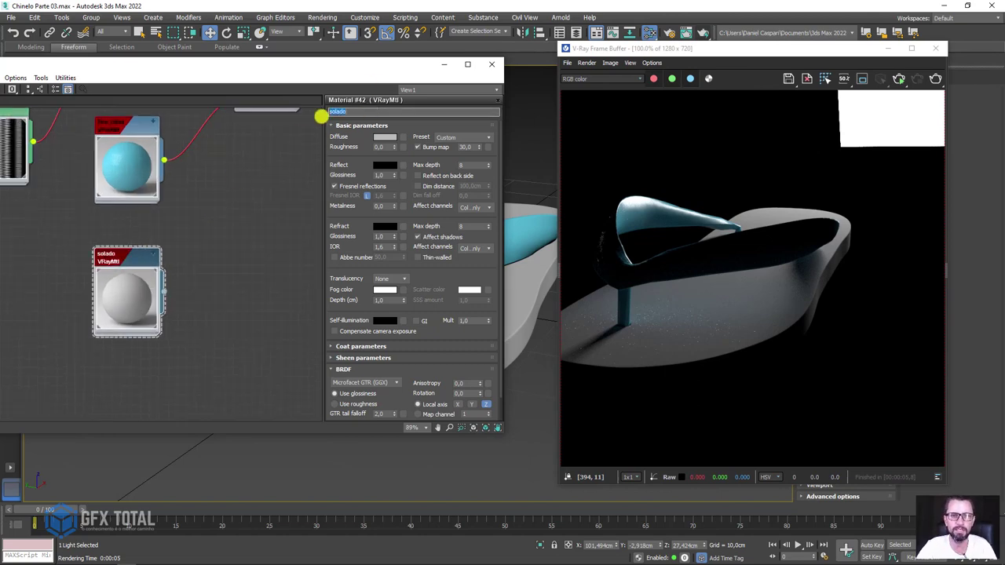
Make the solado diffuse colour red by raising its saturation.
{"action": "left_click", "coordinate": [393, 137]}
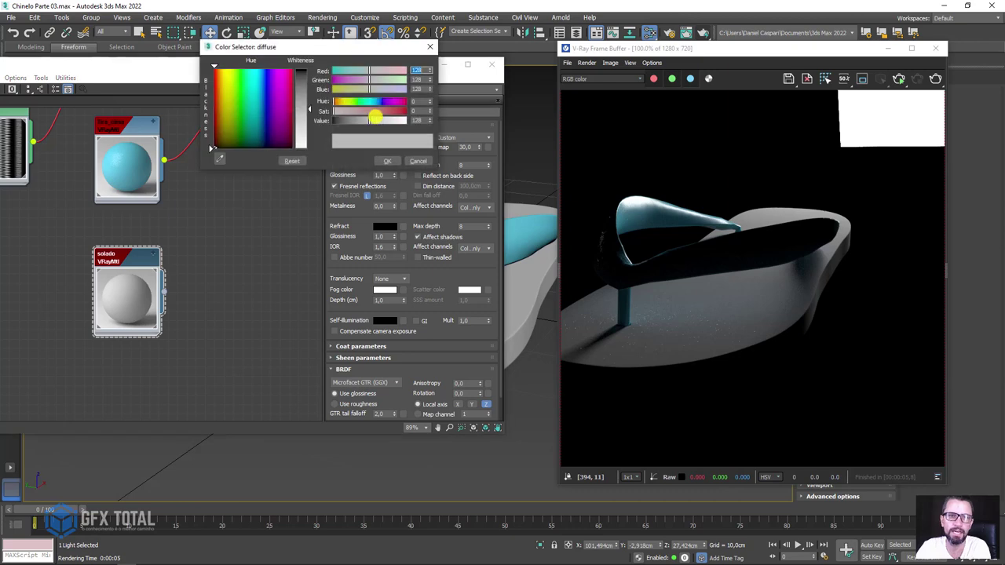
{"action": "mouse_move", "coordinate": [375, 117]}
{"action": "left_mouse_down"}
{"action": "mouse_move", "coordinate": [390, 110]}
{"action": "mouse_move", "coordinate": [384, 139]}
{"action": "left_mouse_up"}
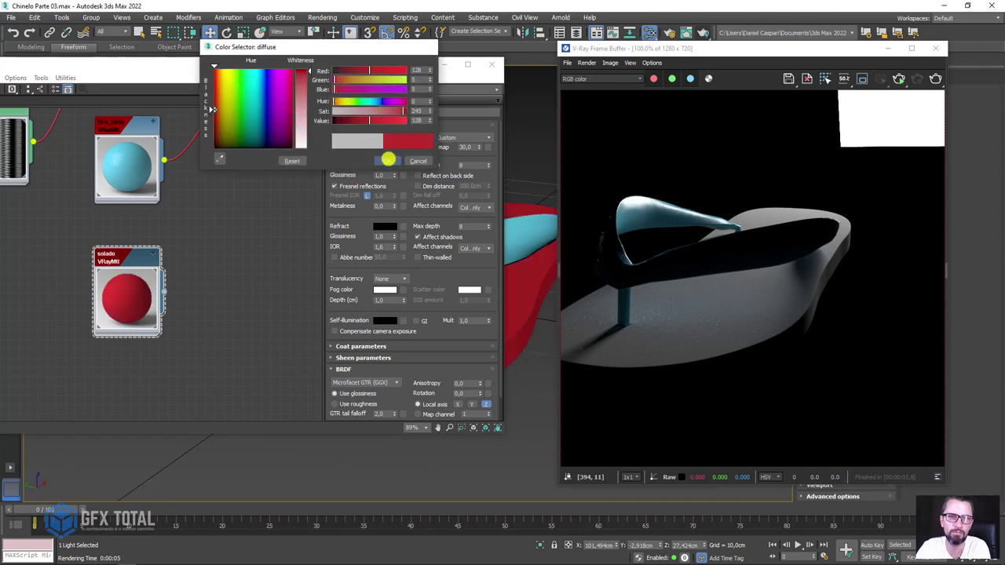
{"action": "left_click", "coordinate": [387, 161]}
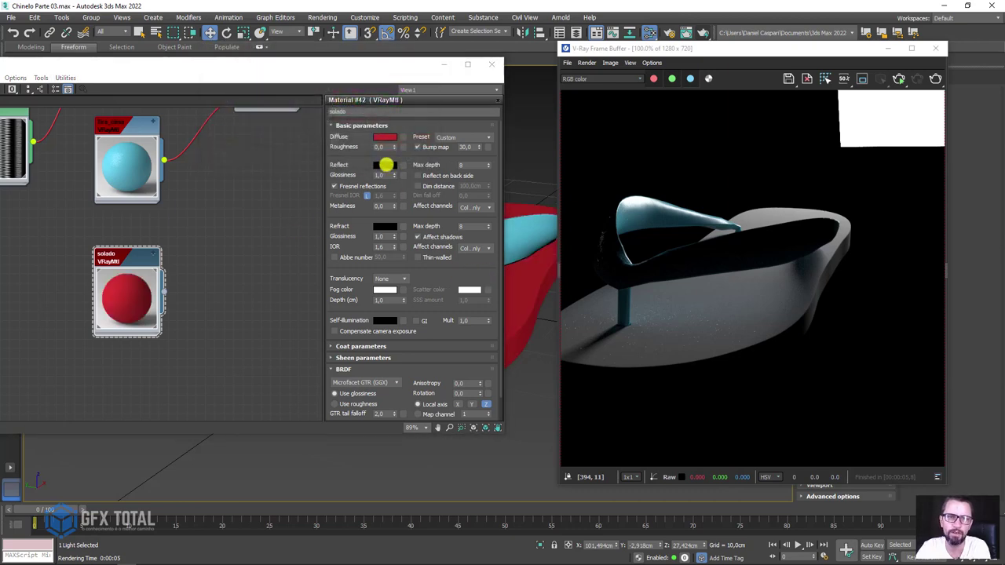
Give the reflection a grey colour with 0,7 glossiness and render a preview.
{"action": "left_click", "coordinate": [385, 165]}
{"action": "left_click_drag", "start_coordinate": [363, 118], "coordinate": [385, 117]}
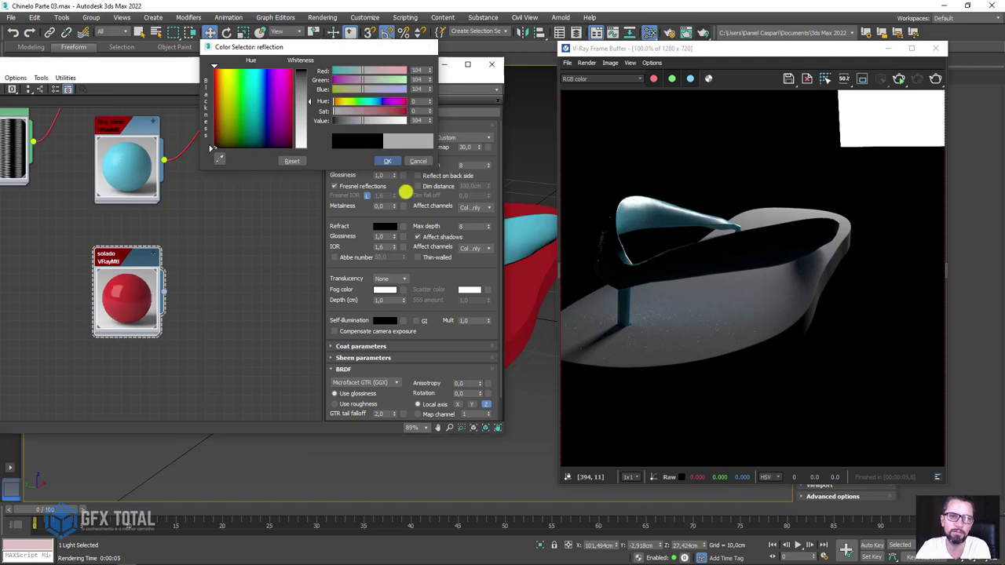
{"action": "left_click", "coordinate": [387, 161]}
{"action": "type", "text": "0,7"}
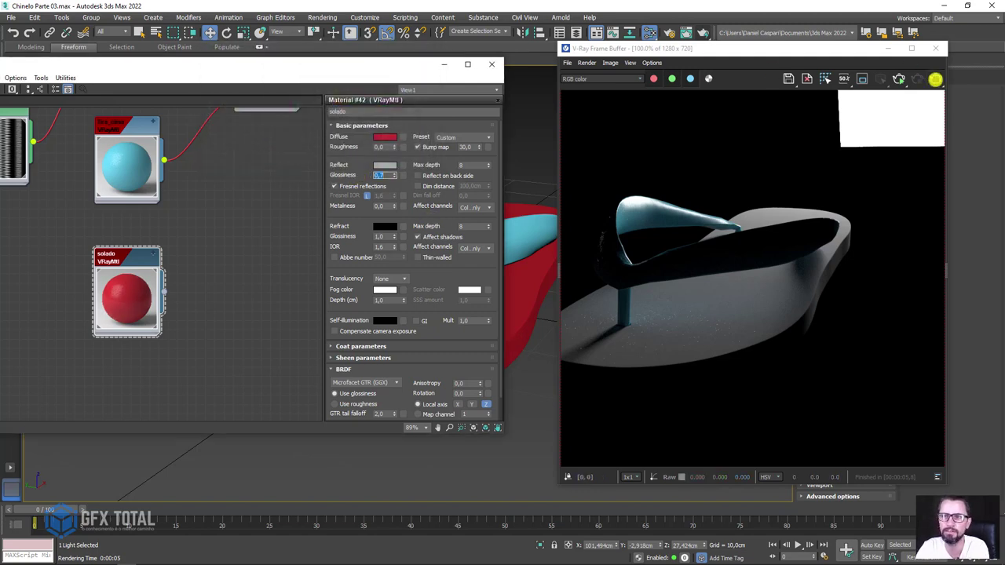
{"action": "left_click", "coordinate": [934, 78]}
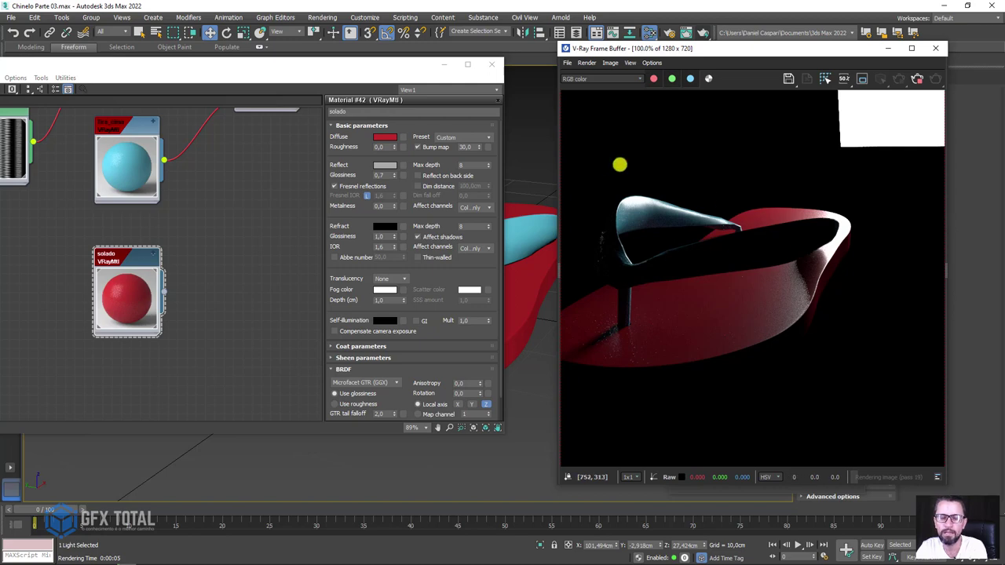
{"action": "left_click", "coordinate": [915, 79]}
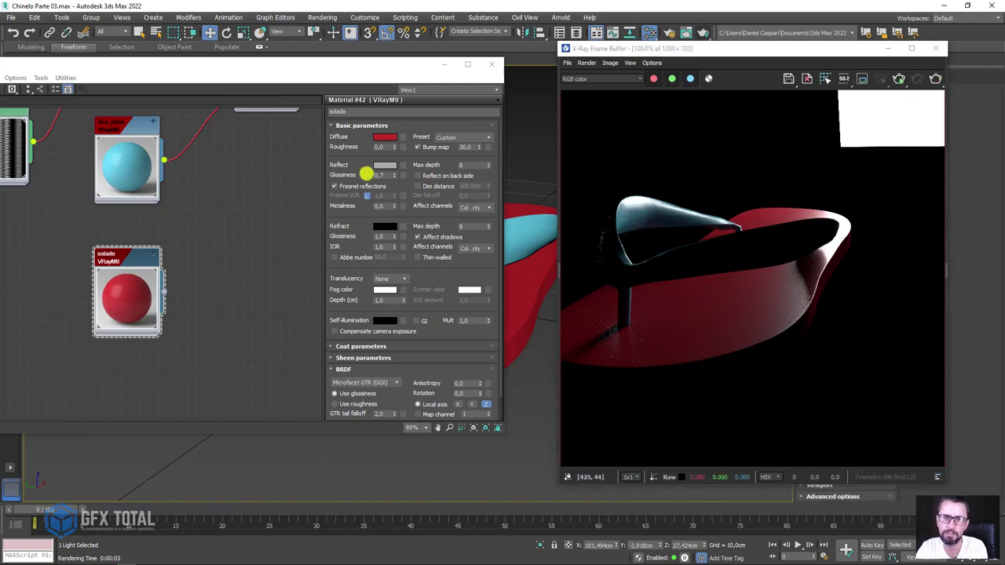
Darken the reflection to dark grey and set glossiness to 0,6, re-rendering to compare.
{"action": "left_click", "coordinate": [395, 165]}
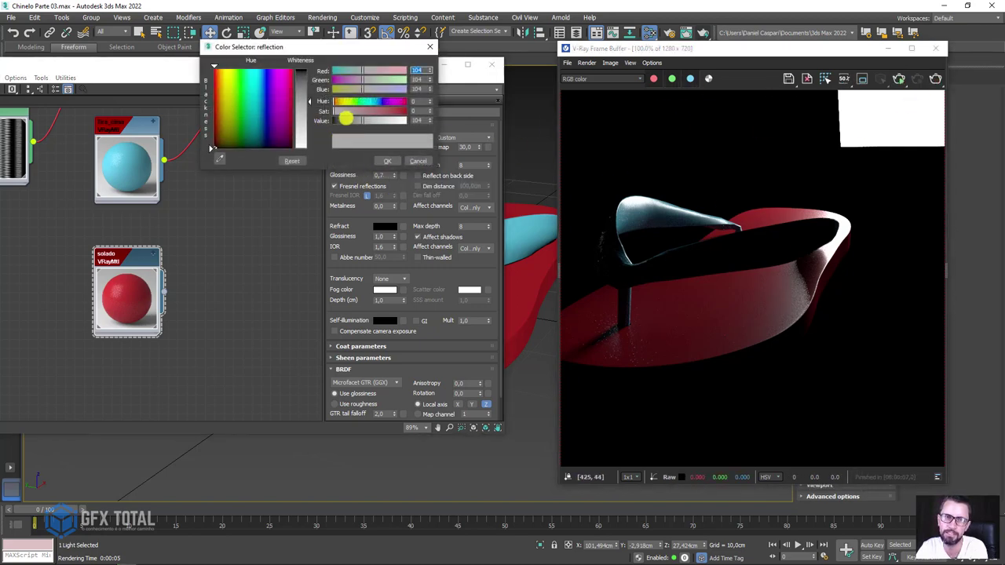
{"action": "left_click_drag", "start_coordinate": [346, 118], "coordinate": [343, 119]}
{"action": "left_click", "coordinate": [387, 161]}
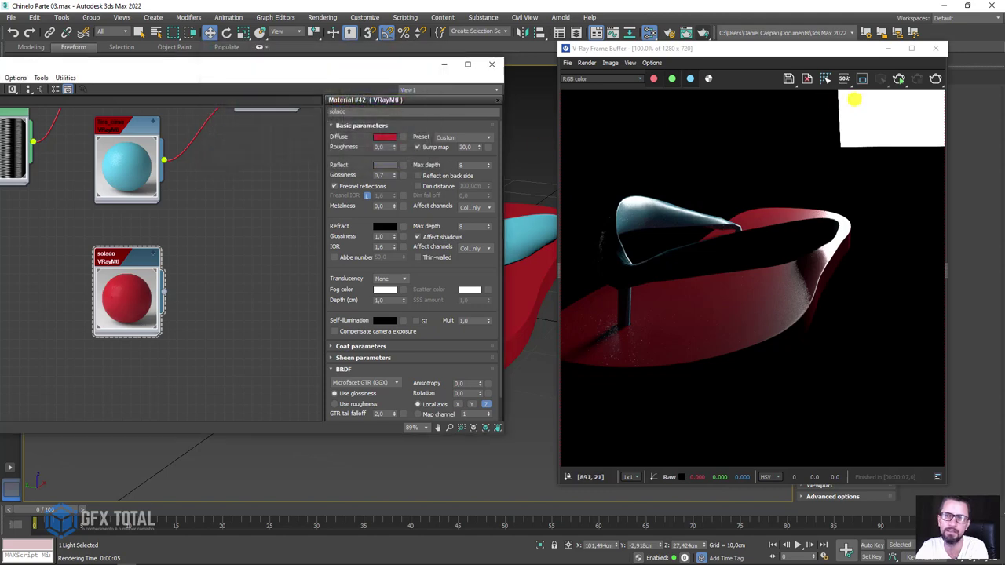
{"action": "left_click", "coordinate": [931, 80]}
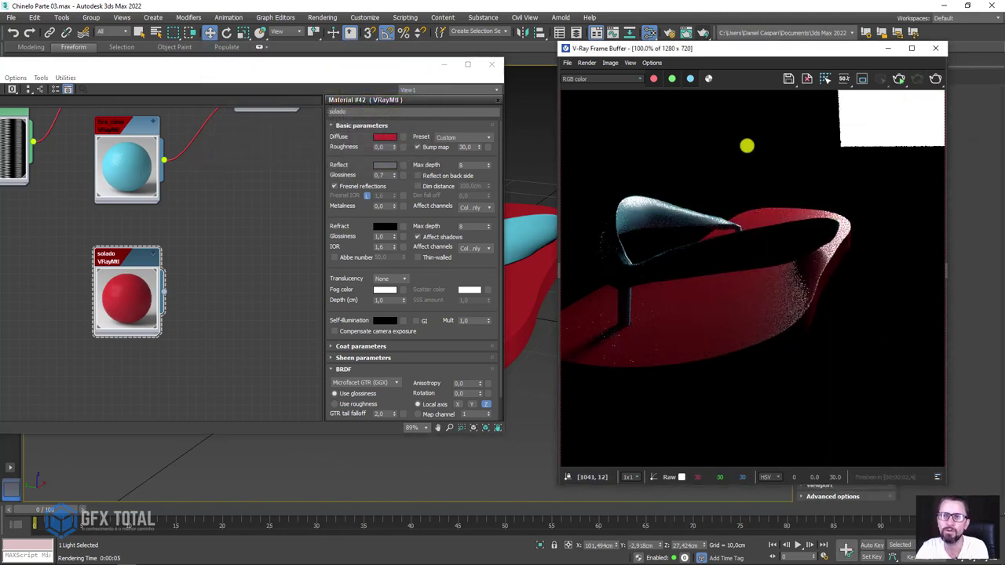
{"action": "left_click", "coordinate": [380, 175]}
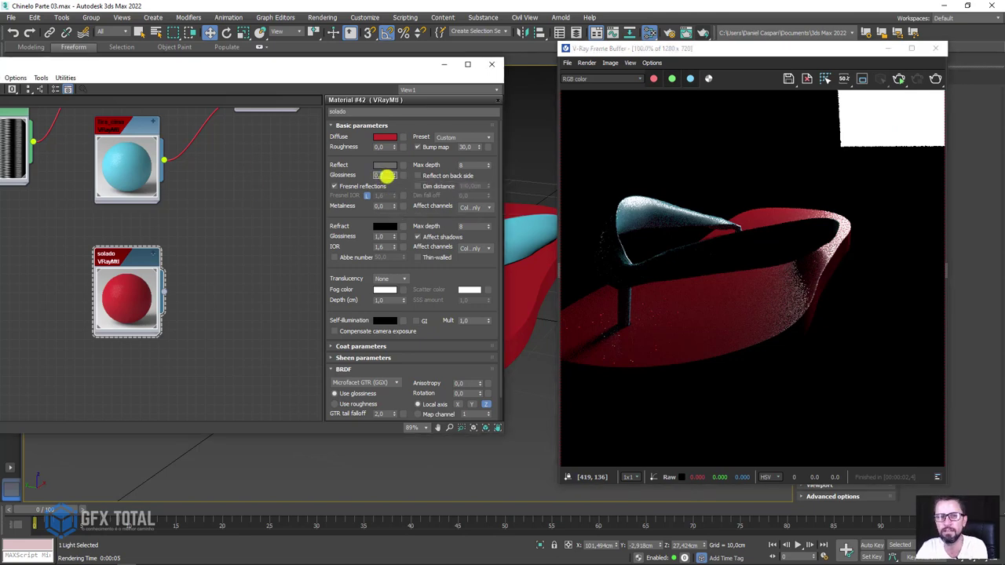
{"action": "type", "text": "0,6"}
{"action": "left_click", "coordinate": [932, 79]}
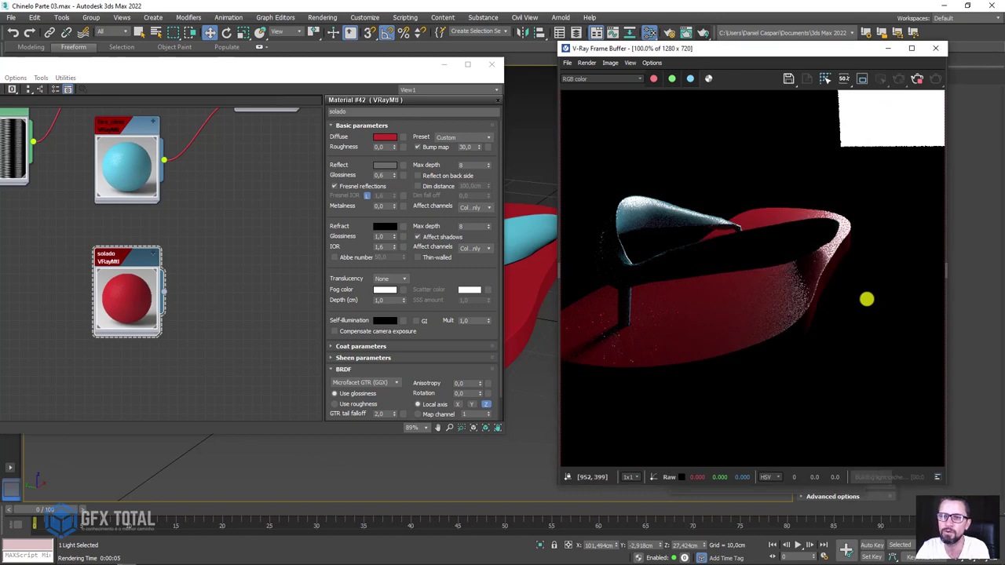
{"action": "scroll", "coordinate": [772, 298], "scroll_direction": "up", "scroll_amount": 2}
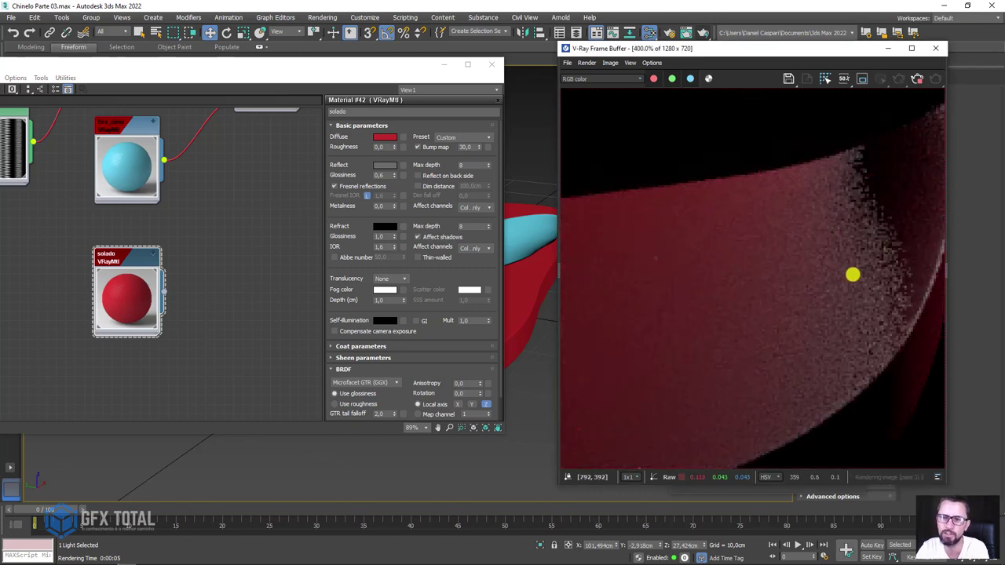
{"action": "scroll", "coordinate": [849, 277], "scroll_direction": "down", "scroll_amount": 2}
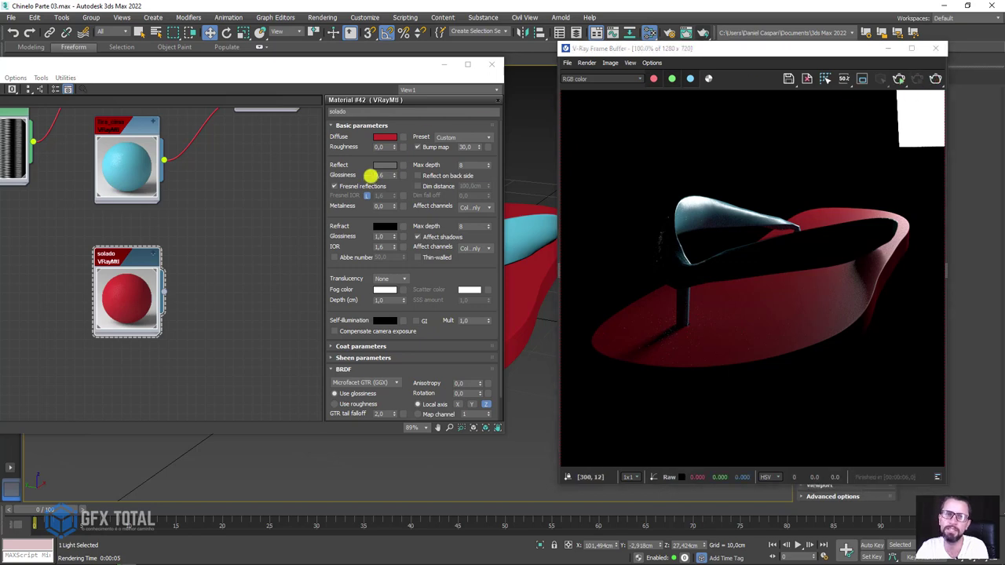
{"action": "left_click", "coordinate": [381, 169]}
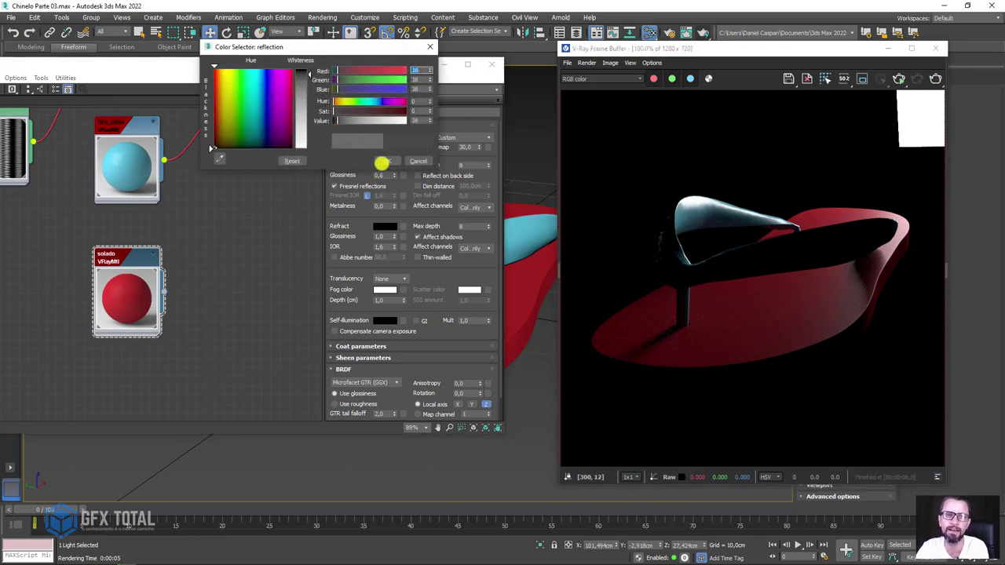
{"action": "left_click", "coordinate": [385, 161]}
Change the solado diffuse colour from red to near-white and test-render the white sole.
{"action": "left_click", "coordinate": [938, 52]}
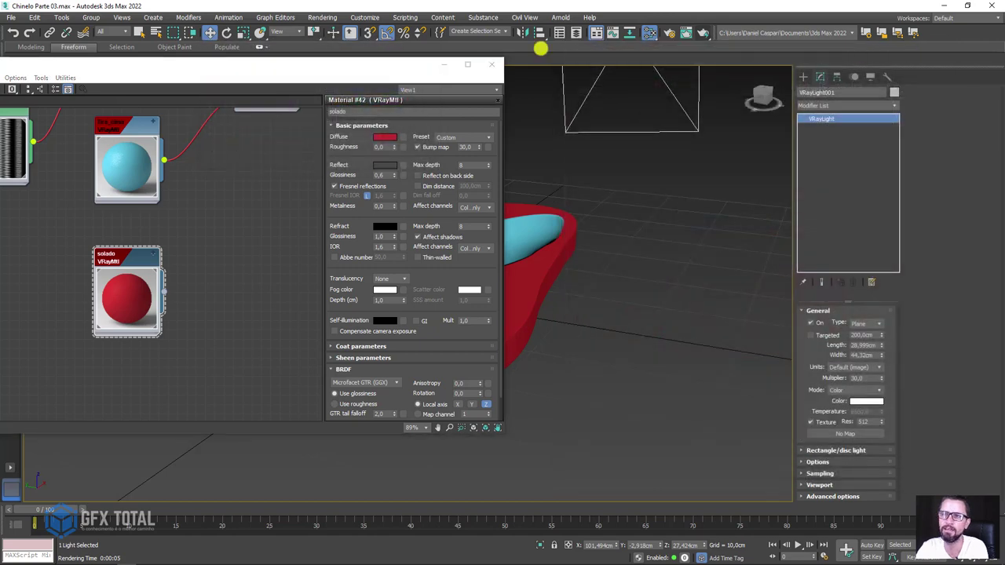
{"action": "left_click_drag", "start_coordinate": [140, 256], "coordinate": [159, 236]}
{"action": "left_click", "coordinate": [386, 137]}
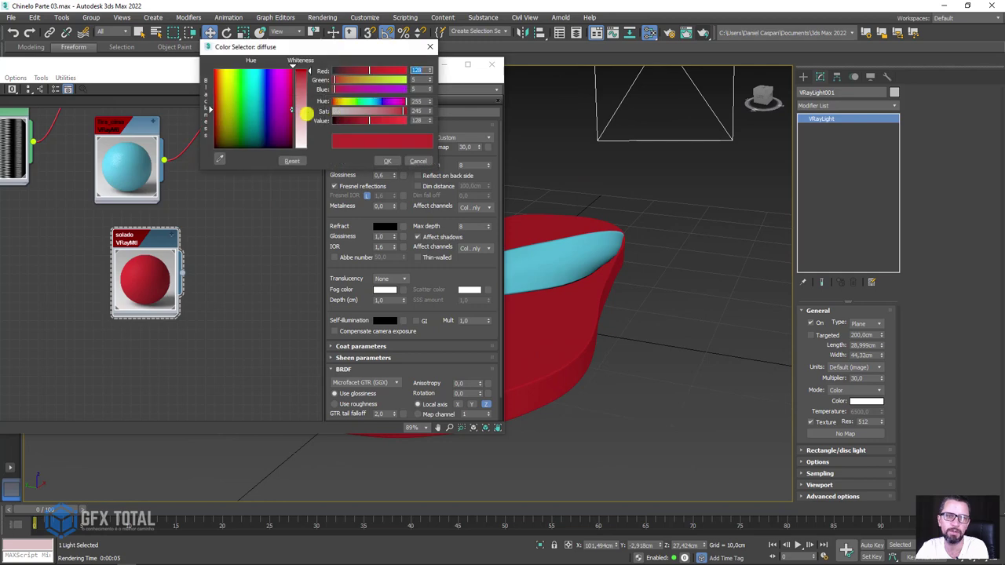
{"action": "left_click_drag", "start_coordinate": [305, 107], "coordinate": [303, 142]}
{"action": "left_click", "coordinate": [387, 161]}
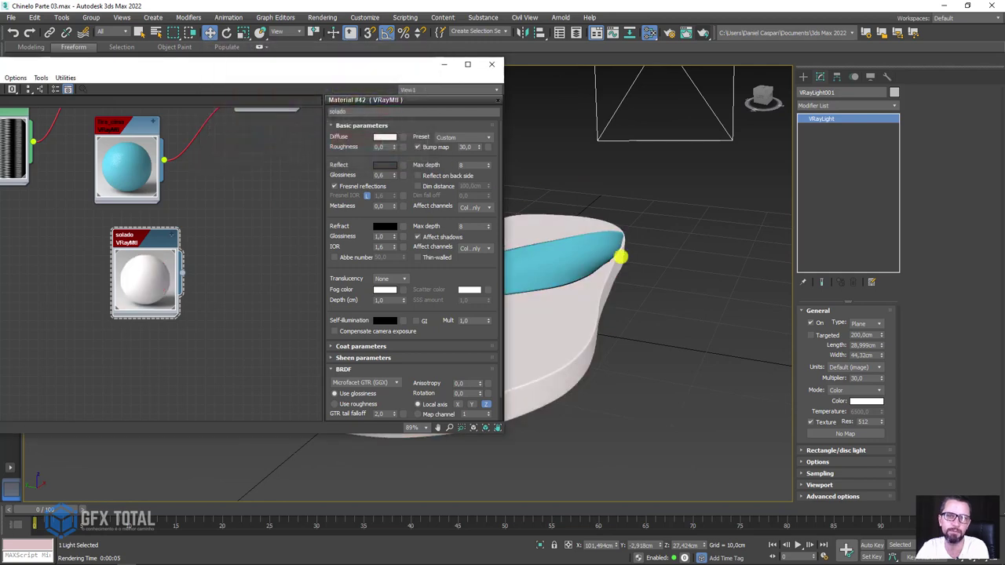
{"action": "left_click", "coordinate": [686, 46]}
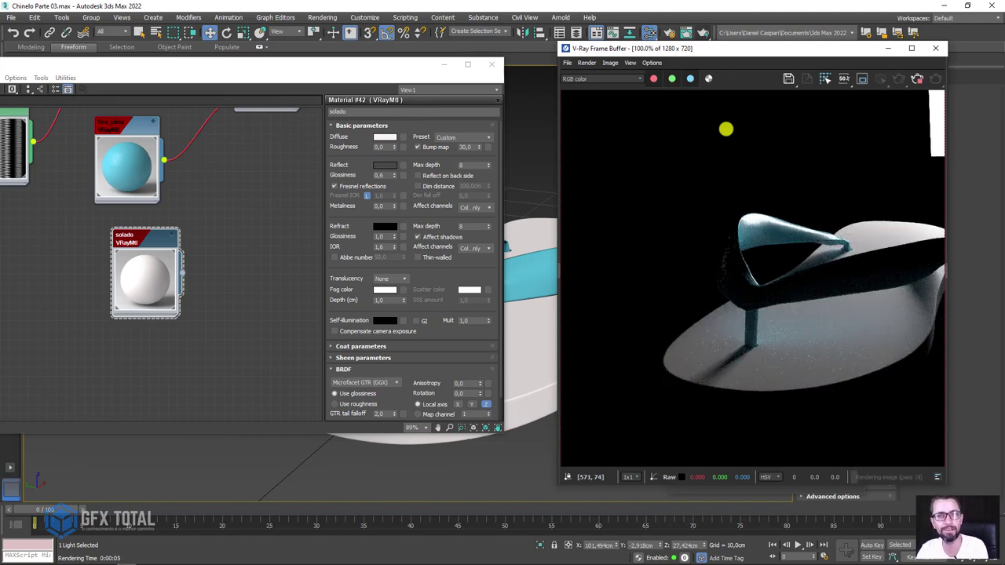
{"action": "left_click", "coordinate": [455, 95]}
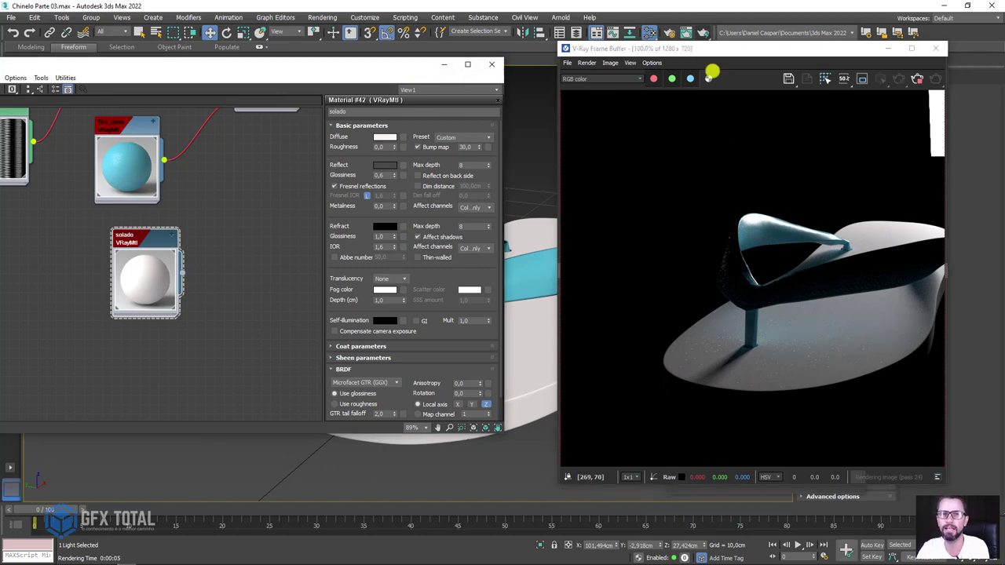
{"action": "left_click", "coordinate": [936, 48]}
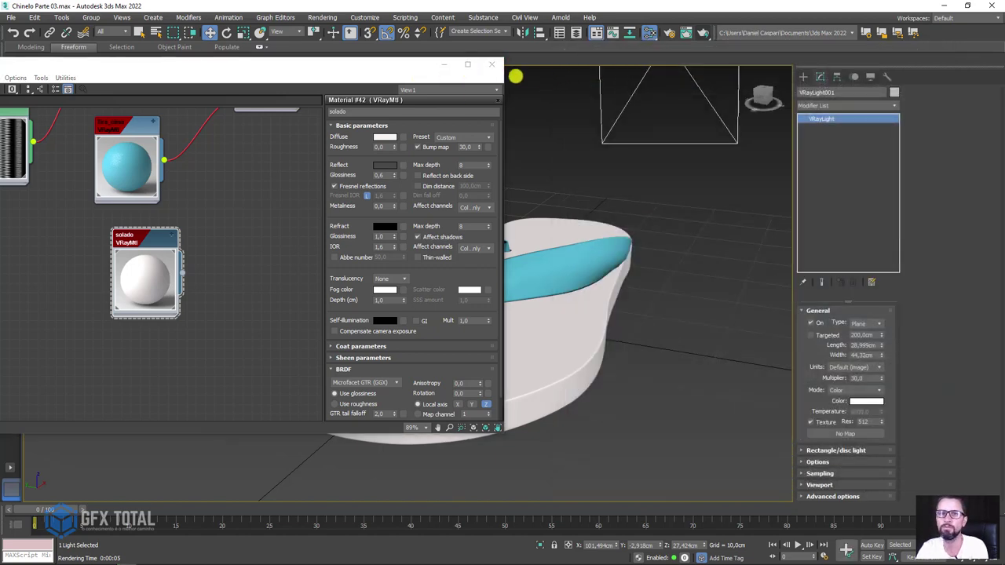
Zoom the Slate node view out to show every node and restore the Tutorial Photoshop folder.
{"action": "scroll", "coordinate": [504, 79], "scroll_direction": "down", "scroll_amount": 4}
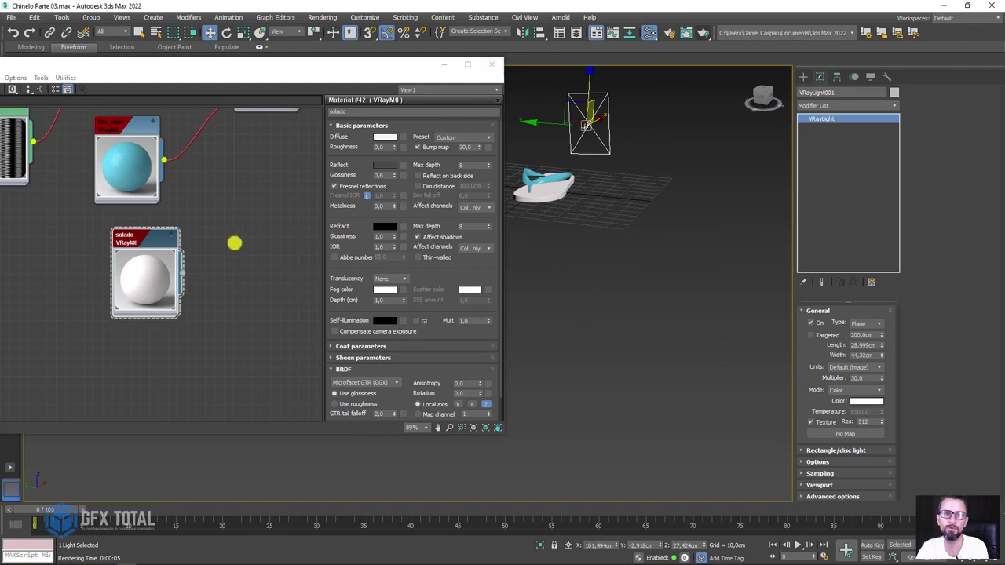
{"action": "scroll", "coordinate": [236, 259], "scroll_direction": "down", "scroll_amount": 2}
{"action": "scroll", "coordinate": [125, 280], "scroll_direction": "down", "scroll_amount": 2}
{"action": "middle_click_drag", "start_coordinate": [125, 280], "coordinate": [172, 343]}
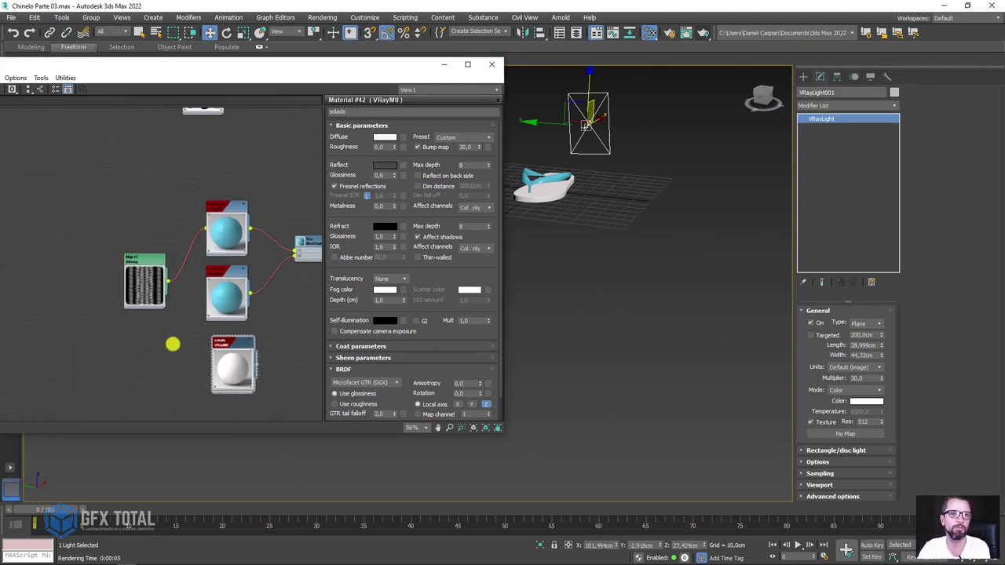
{"action": "scroll", "coordinate": [169, 350], "scroll_direction": "down", "scroll_amount": 4}
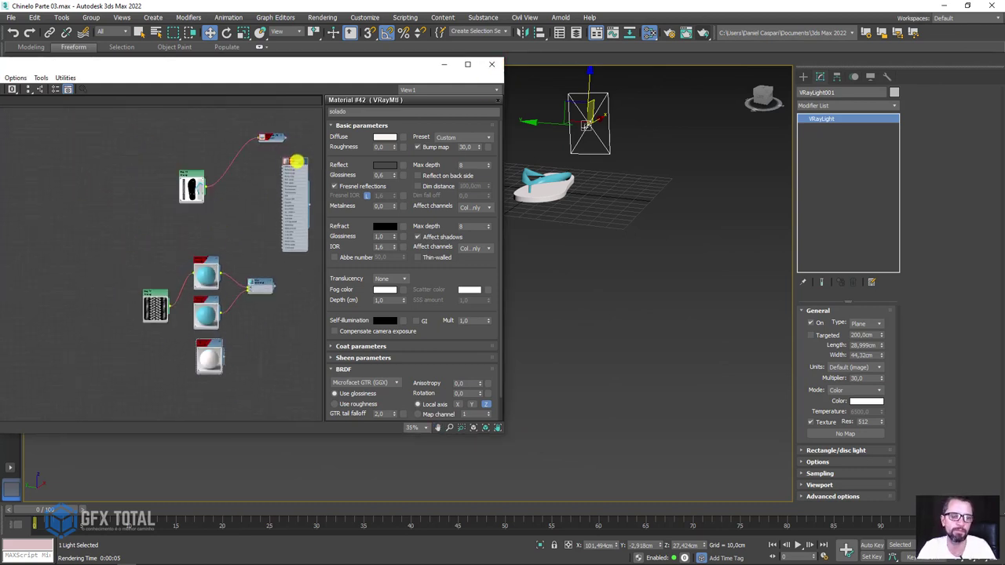
{"action": "scroll", "coordinate": [227, 353], "scroll_direction": "down", "scroll_amount": 4}
{"action": "scroll", "coordinate": [227, 352], "scroll_direction": "down", "scroll_amount": 3}
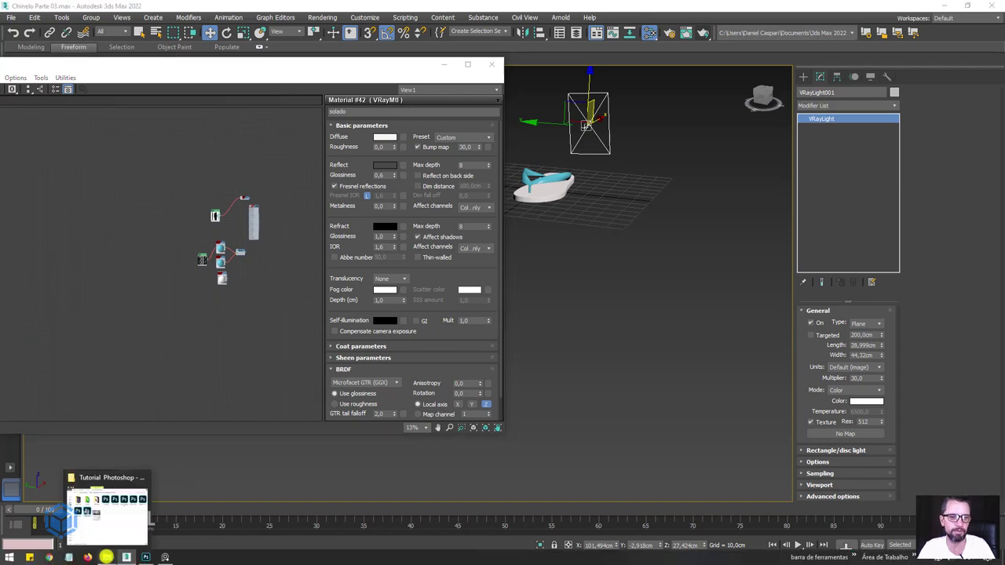
{"action": "left_click", "coordinate": [118, 557]}
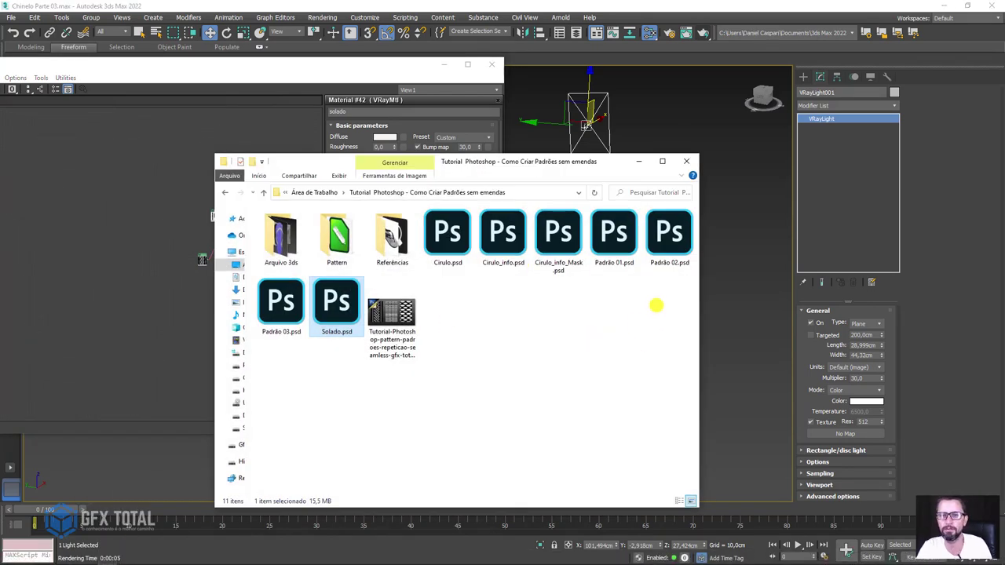
Drag Padrão 02.psd into the node graph as bitmap Map #5, placed below Map #4.
{"action": "left_click_drag", "start_coordinate": [539, 158], "coordinate": [724, 181]}
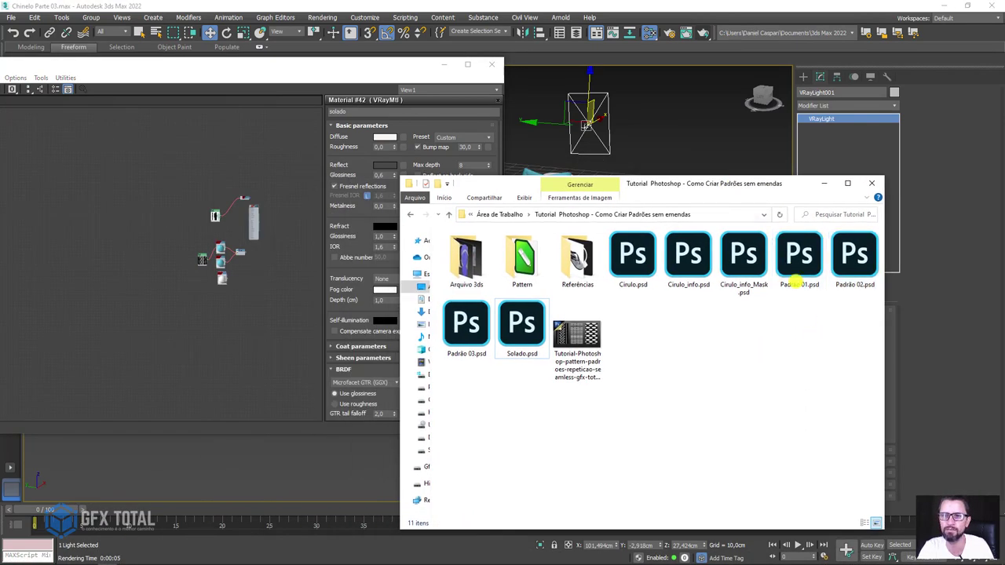
{"action": "left_click", "coordinate": [795, 271]}
{"action": "double_click", "coordinate": [200, 280]}
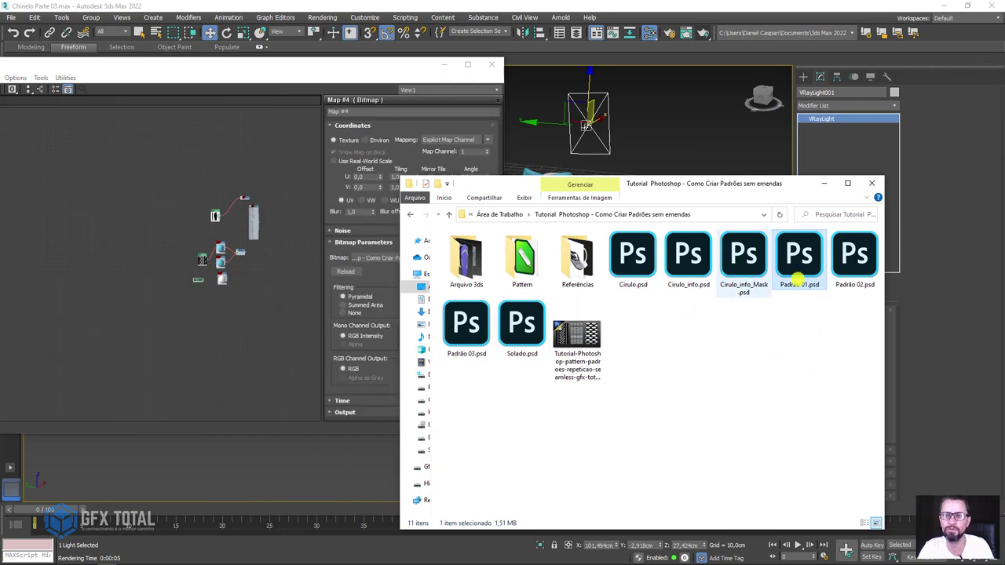
{"action": "mouse_move", "coordinate": [854, 259]}
{"action": "left_mouse_down"}
{"action": "mouse_move", "coordinate": [311, 359]}
{"action": "mouse_move", "coordinate": [197, 291]}
{"action": "left_mouse_up"}
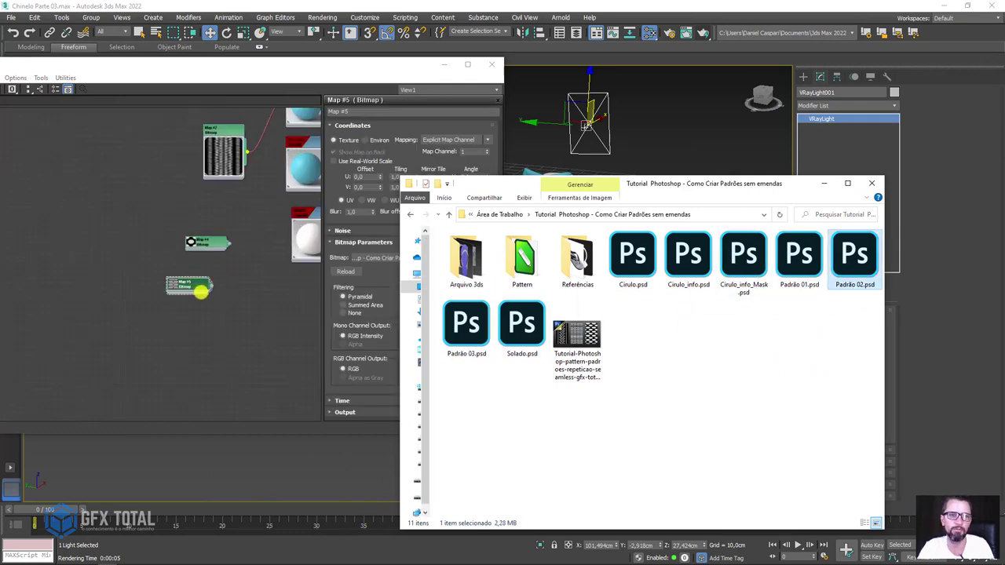
{"action": "left_click", "coordinate": [185, 237]}
{"action": "left_click_drag", "start_coordinate": [167, 285], "coordinate": [188, 324]}
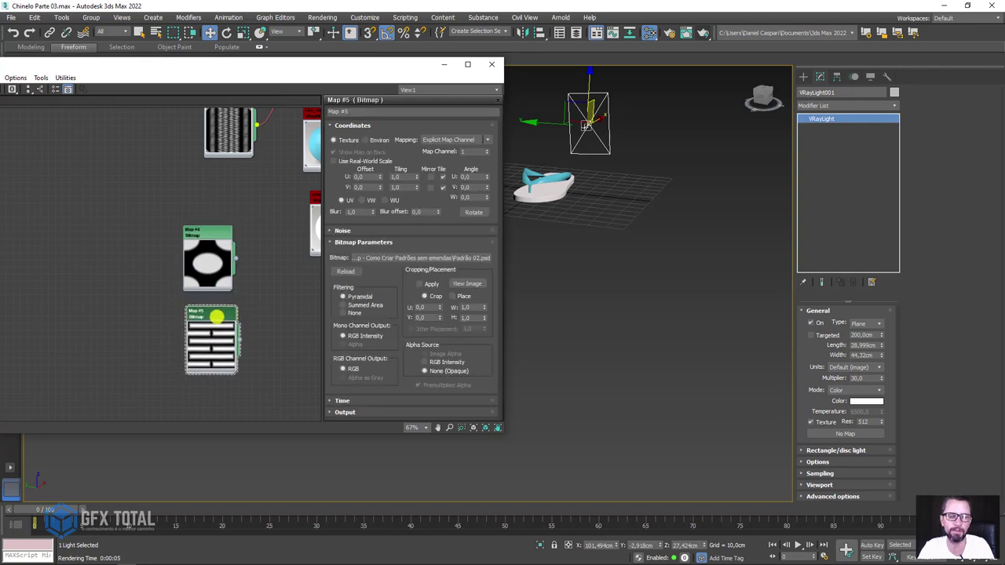
Select the flip-flop, delete its TurboSmooth modifier, and close the Slate editor.
{"action": "middle_click_drag", "start_coordinate": [589, 251], "coordinate": [663, 315]}
{"action": "scroll", "coordinate": [663, 315], "scroll_direction": "up", "scroll_amount": 4}
{"action": "scroll", "coordinate": [667, 258], "scroll_direction": "up", "scroll_amount": 2}
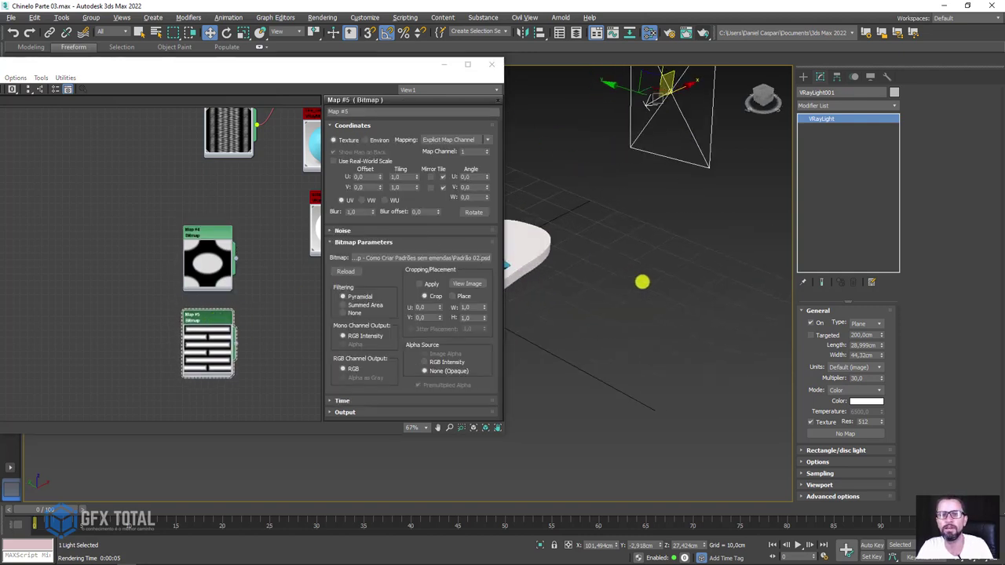
{"action": "scroll", "coordinate": [642, 282], "scroll_direction": "down", "scroll_amount": 2}
{"action": "scroll", "coordinate": [667, 265], "scroll_direction": "down", "scroll_amount": 1}
{"action": "left_click", "coordinate": [645, 269]}
{"action": "key", "text": "F4"}
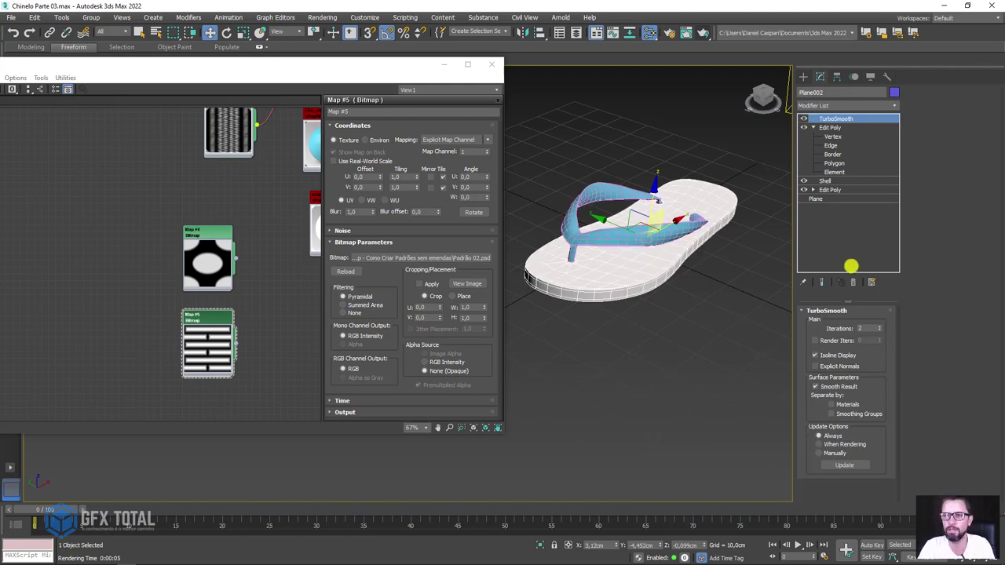
{"action": "left_click", "coordinate": [859, 283]}
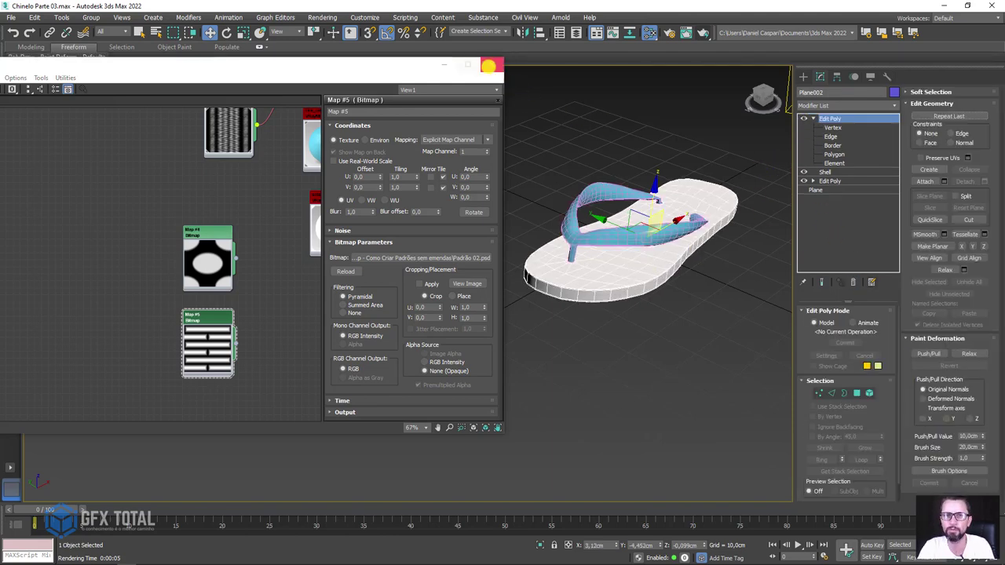
{"action": "left_click", "coordinate": [492, 63]}
In Polygon mode, box-select the sole's polygons from the Left view and grow the selection.
{"action": "middle_click_drag", "start_coordinate": [694, 256], "coordinate": [451, 280]}
{"action": "scroll", "coordinate": [450, 281], "scroll_direction": "up", "scroll_amount": 2}
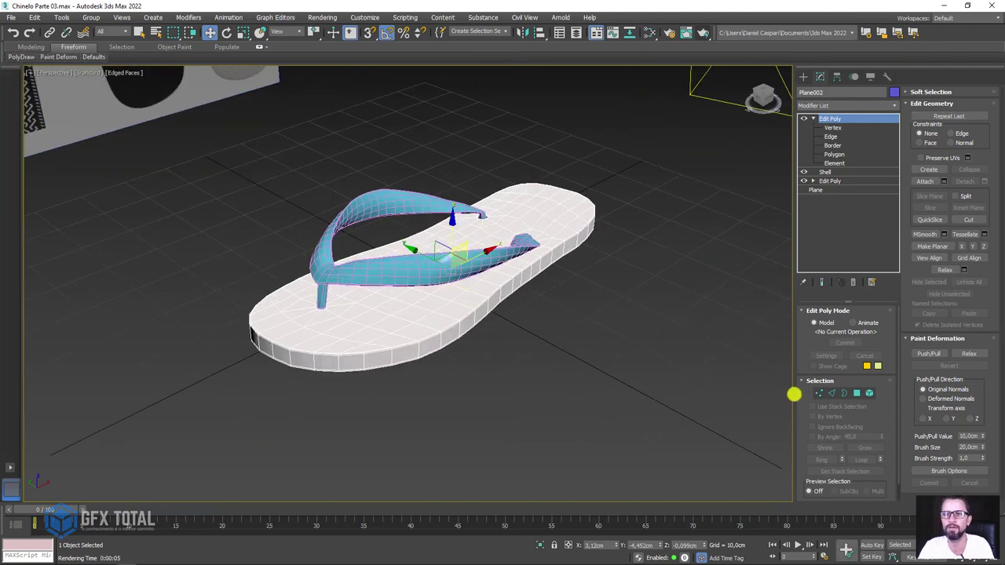
{"action": "left_click", "coordinate": [856, 393]}
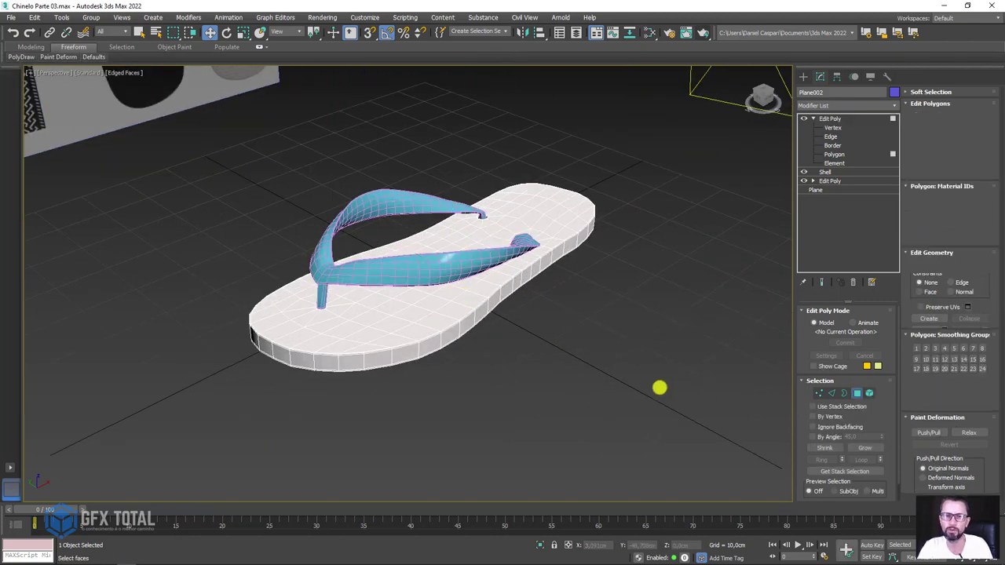
{"action": "key", "text": "t"}
{"action": "scroll", "coordinate": [644, 366], "scroll_direction": "down", "scroll_amount": 3}
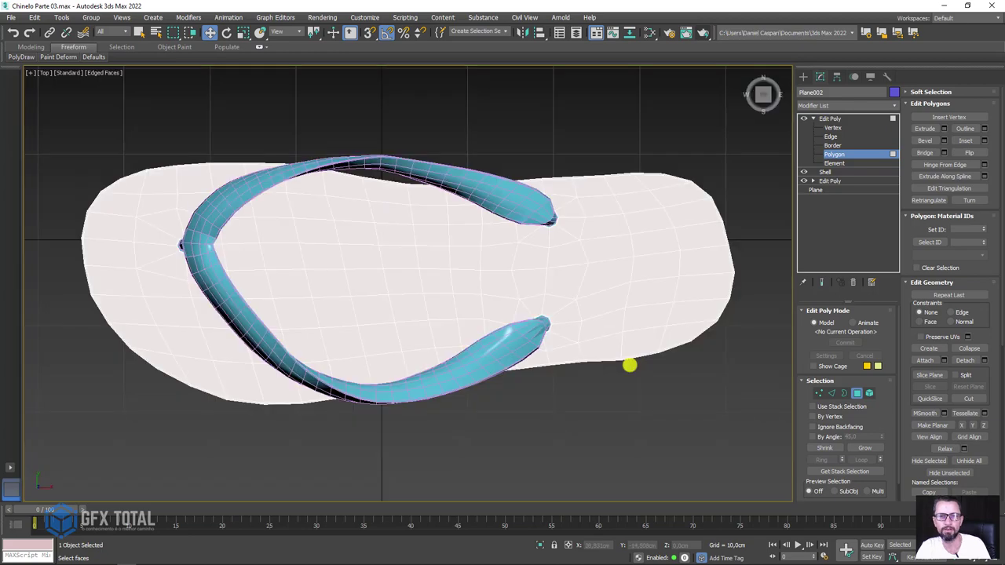
{"action": "scroll", "coordinate": [565, 361], "scroll_direction": "down", "scroll_amount": 2}
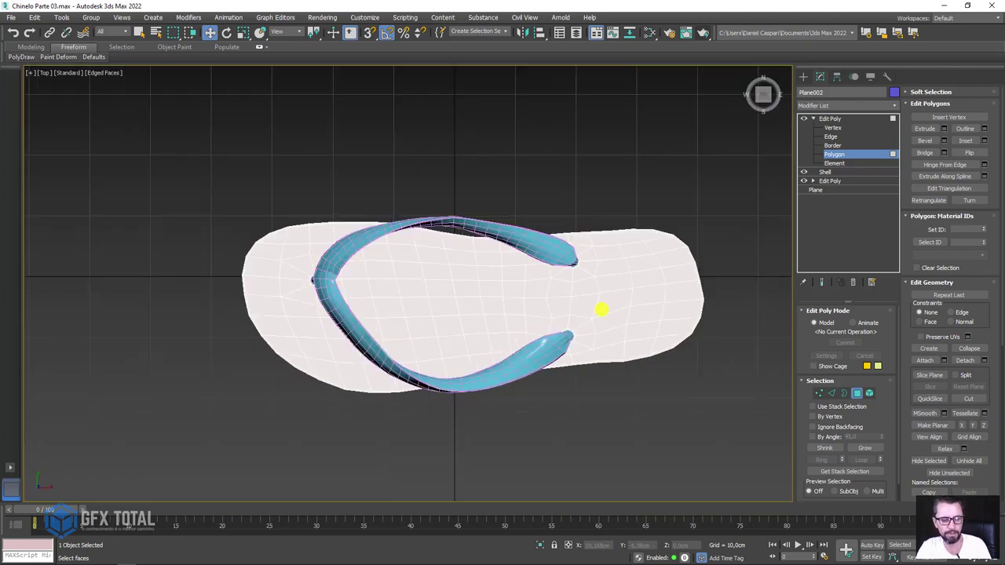
{"action": "key", "text": "l"}
{"action": "scroll", "coordinate": [411, 267], "scroll_direction": "up", "scroll_amount": 3}
{"action": "scroll", "coordinate": [408, 268], "scroll_direction": "up", "scroll_amount": 1}
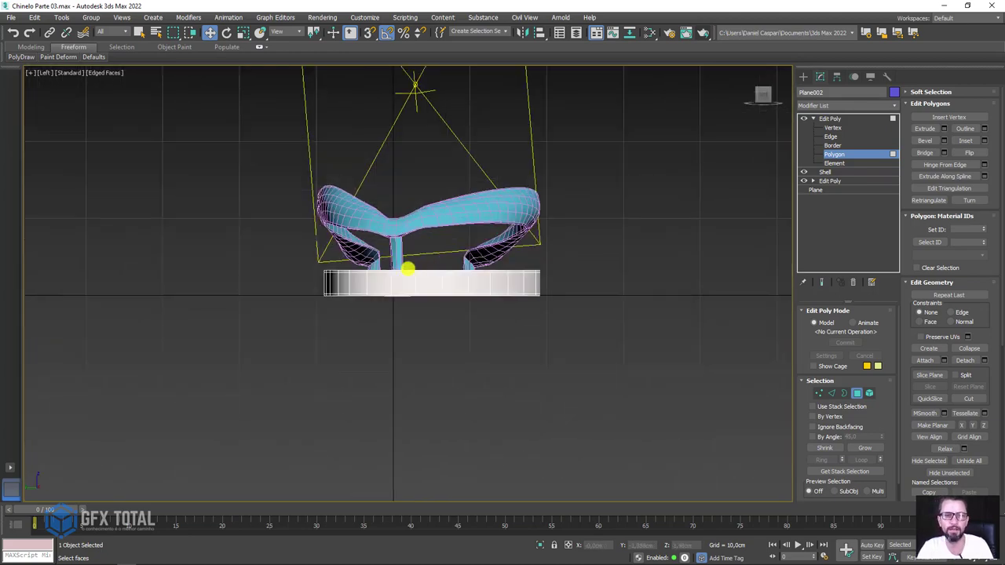
{"action": "scroll", "coordinate": [407, 269], "scroll_direction": "up", "scroll_amount": 3}
{"action": "key", "text": "F3"}
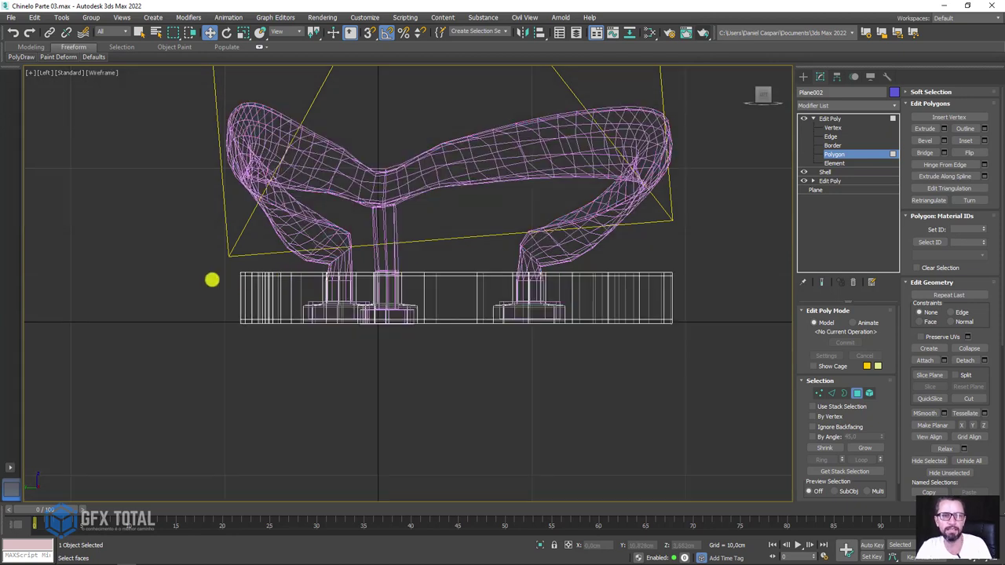
{"action": "left_click_drag", "start_coordinate": [214, 280], "coordinate": [730, 313]}
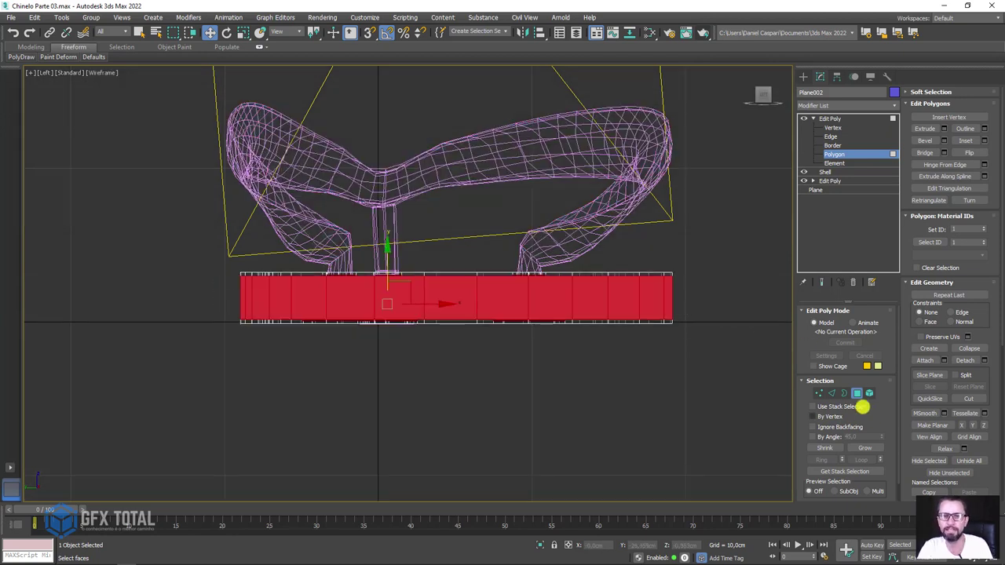
{"action": "left_click", "coordinate": [867, 449]}
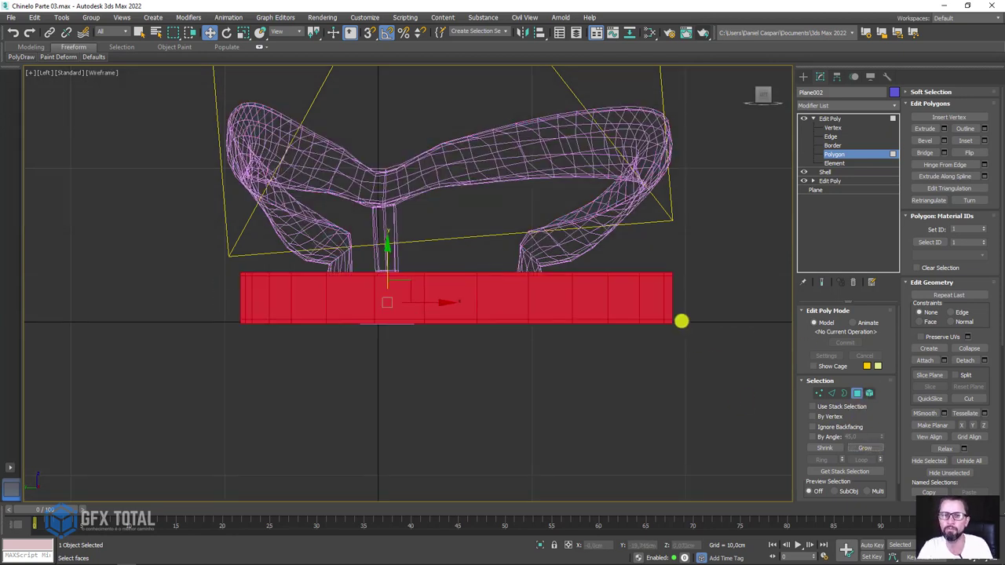
Set material ID 3 on the sole polygons, then convert the flip-flop to Editable Poly.
{"action": "mouse_move", "coordinate": [680, 319]}
{"action": "middle_mouse_down", "text": "alt"}
{"action": "mouse_move", "coordinate": [681, 278]}
{"action": "mouse_move", "coordinate": [682, 291]}
{"action": "middle_mouse_up", "text": "alt"}
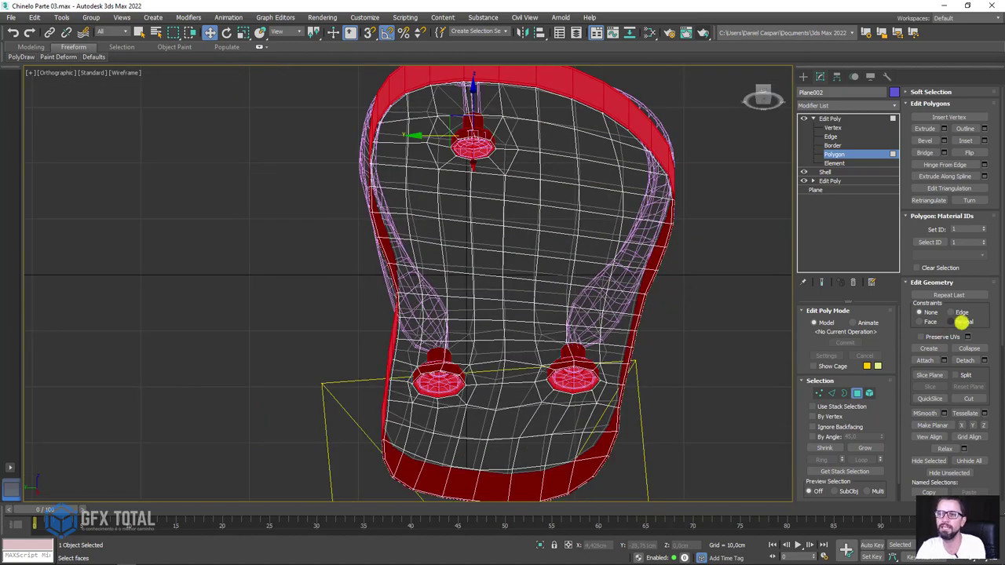
{"action": "scroll", "coordinate": [991, 333], "scroll_direction": "down", "scroll_amount": 5}
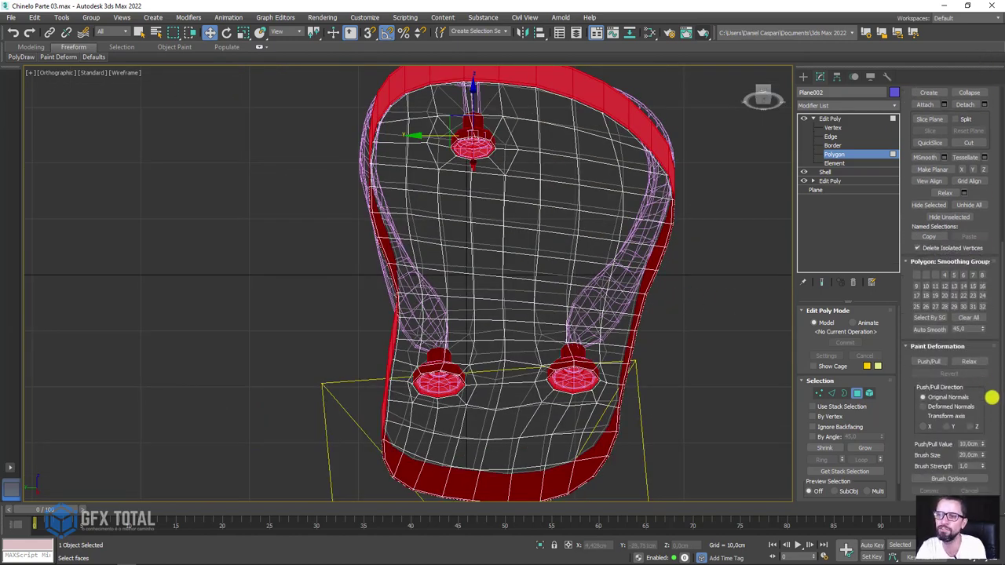
{"action": "scroll", "coordinate": [984, 313], "scroll_direction": "up", "scroll_amount": 2}
{"action": "scroll", "coordinate": [994, 415], "scroll_direction": "up", "scroll_amount": 2}
{"action": "scroll", "coordinate": [982, 377], "scroll_direction": "up", "scroll_amount": 2}
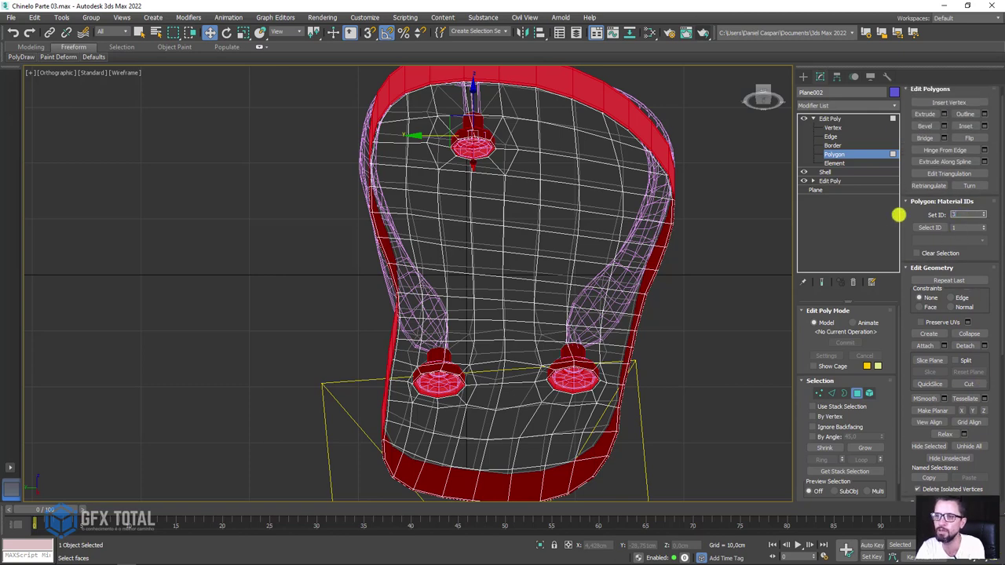
{"action": "key", "text": "Return"}
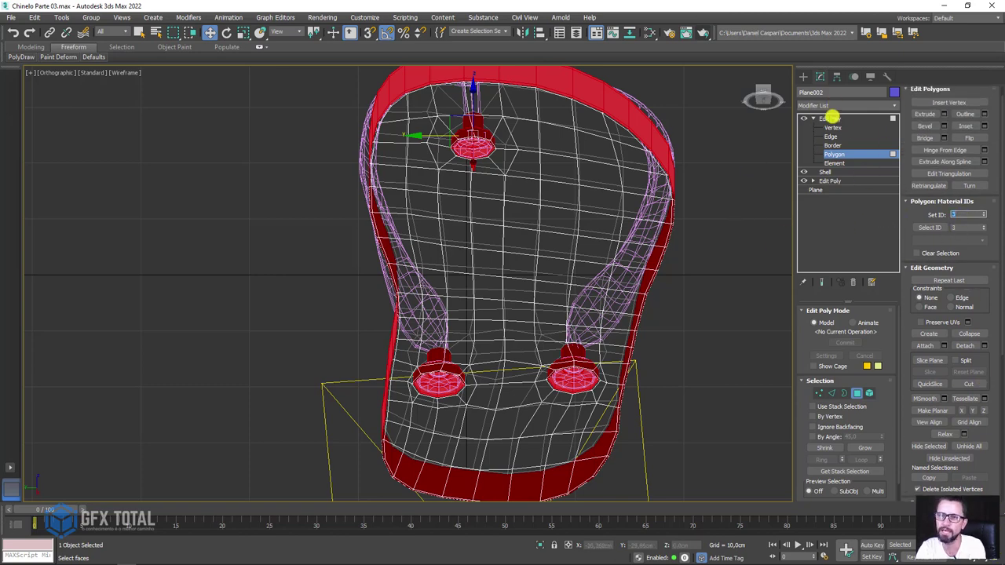
{"action": "left_click", "coordinate": [830, 117]}
{"action": "right_click", "coordinate": [598, 169]}
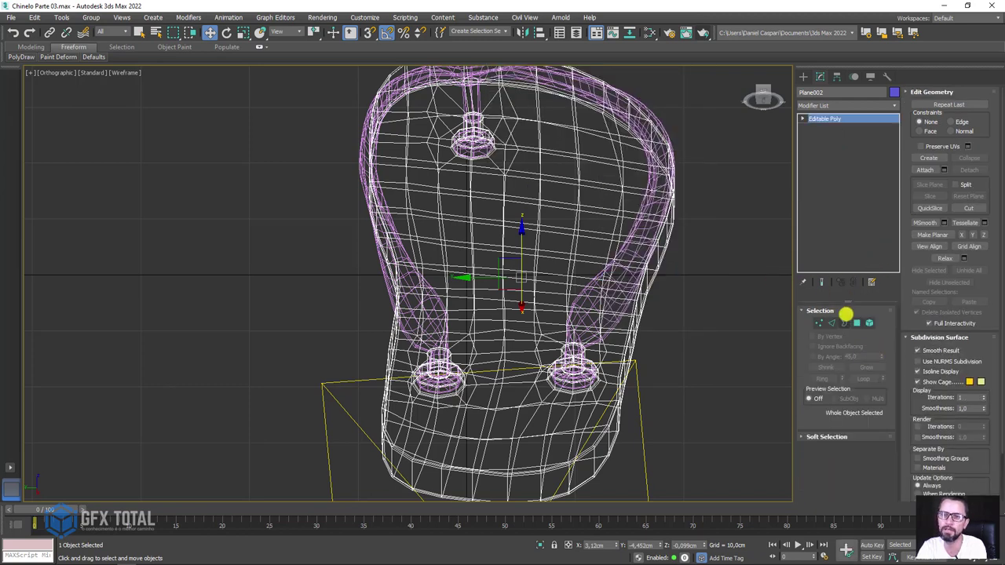
Select all polygons, invert to the sole's flat faces, and assign material ID 2.
{"action": "left_click", "coordinate": [855, 322]}
{"action": "key", "text": "ctrl+a"}
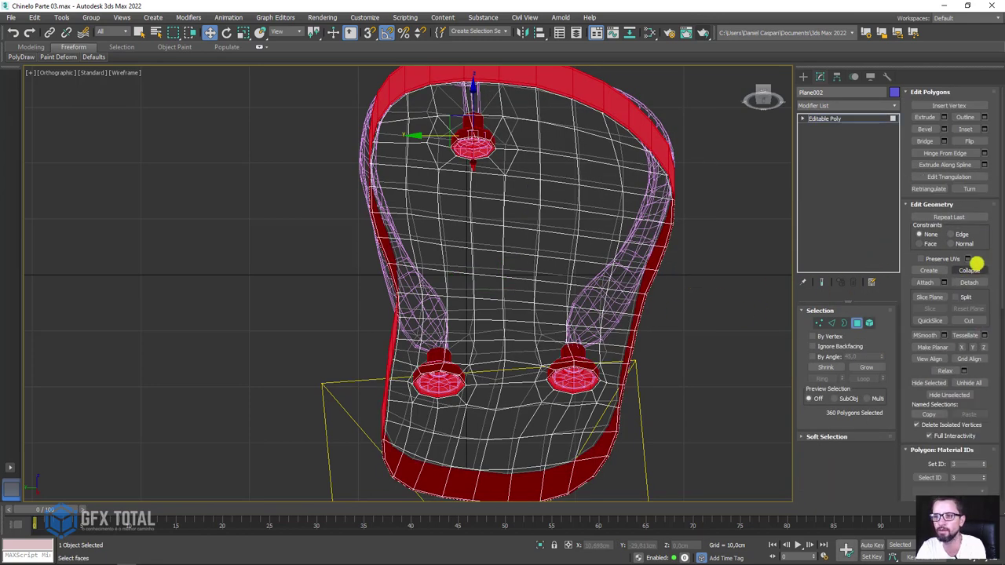
{"action": "scroll", "coordinate": [976, 265], "scroll_direction": "down", "scroll_amount": 3}
{"action": "scroll", "coordinate": [949, 234], "scroll_direction": "down", "scroll_amount": 3}
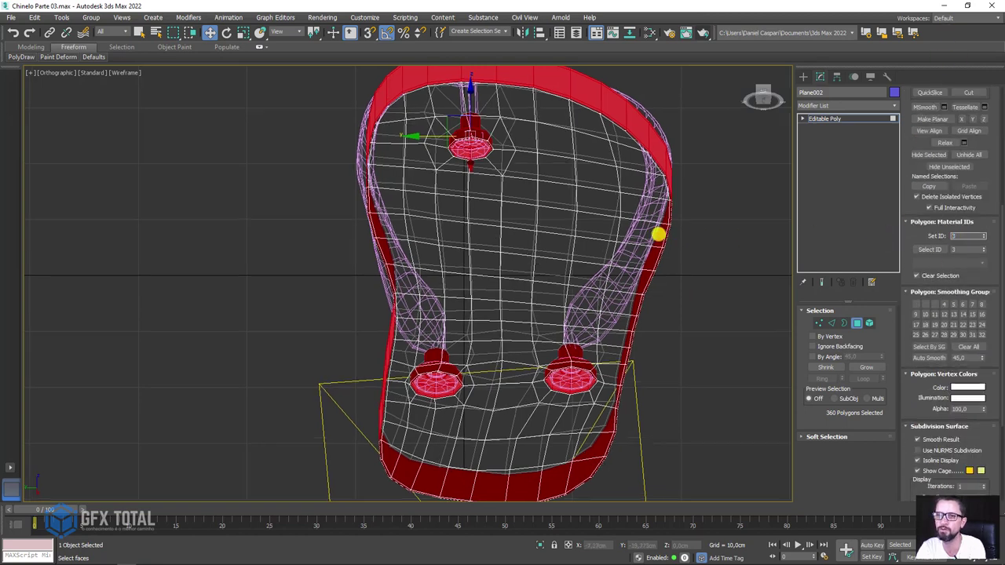
{"action": "middle_click_drag", "start_coordinate": [661, 232], "coordinate": [647, 231]}
{"action": "key", "text": "ctrl+i"}
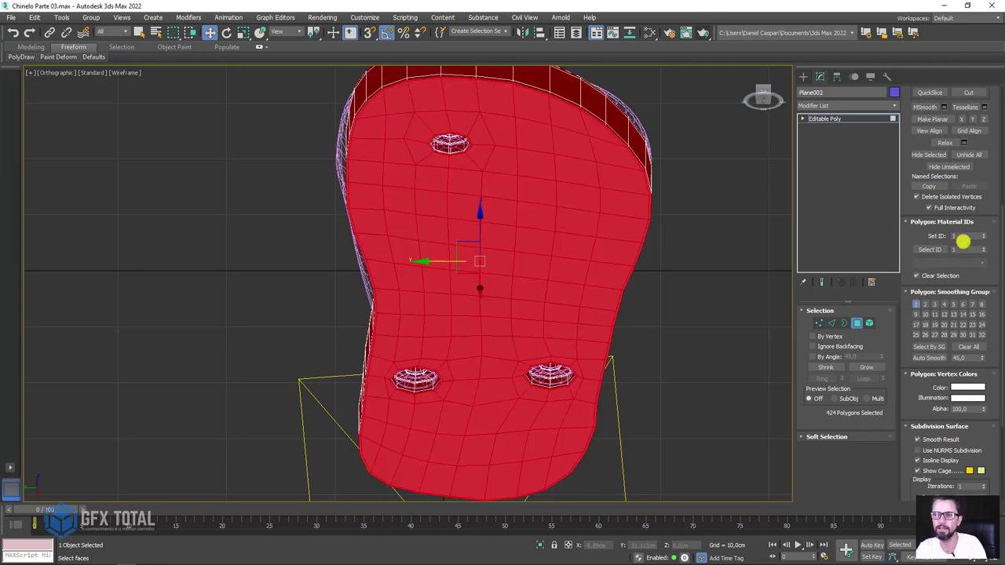
{"action": "double_click", "coordinate": [954, 235]}
{"action": "type", "text": "2"}
{"action": "key", "text": "Return"}
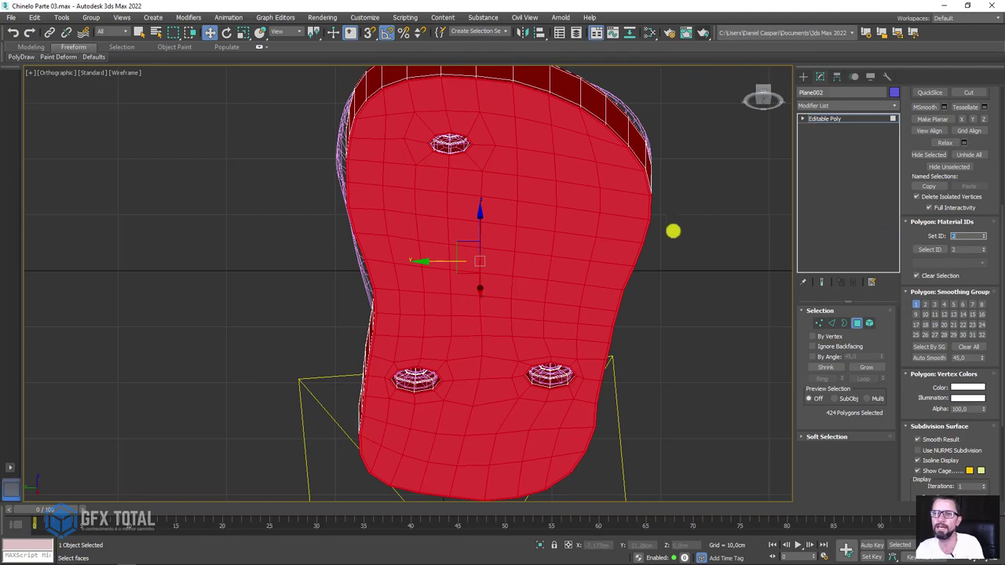
Box-select the bottom faces in the Left view and assign them material ID 2.
{"action": "middle_click_drag", "start_coordinate": [671, 229], "coordinate": [646, 245]}
{"action": "key", "text": "l"}
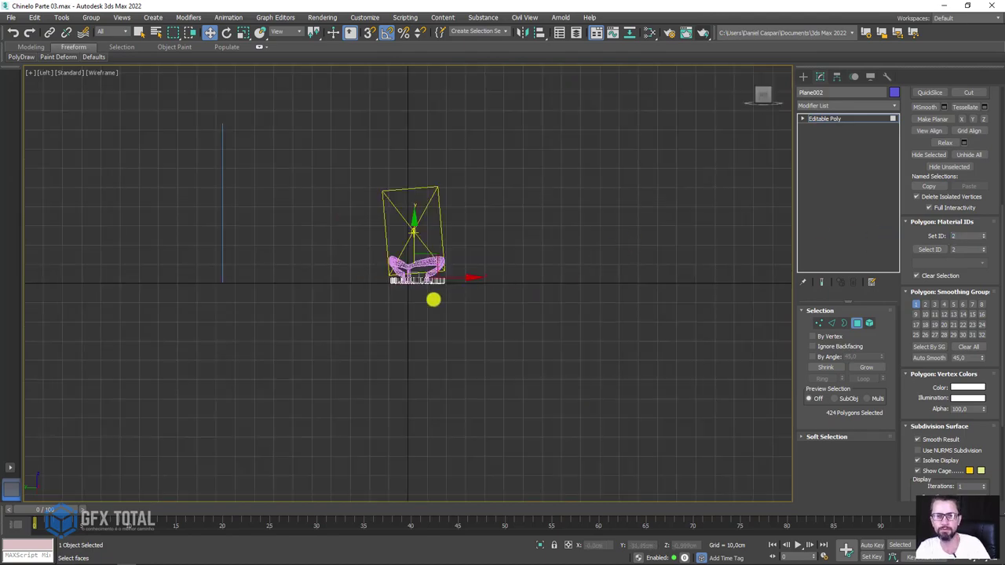
{"action": "scroll", "coordinate": [433, 298], "scroll_direction": "up", "scroll_amount": 5}
{"action": "left_click_drag", "start_coordinate": [163, 239], "coordinate": [106, 187]}
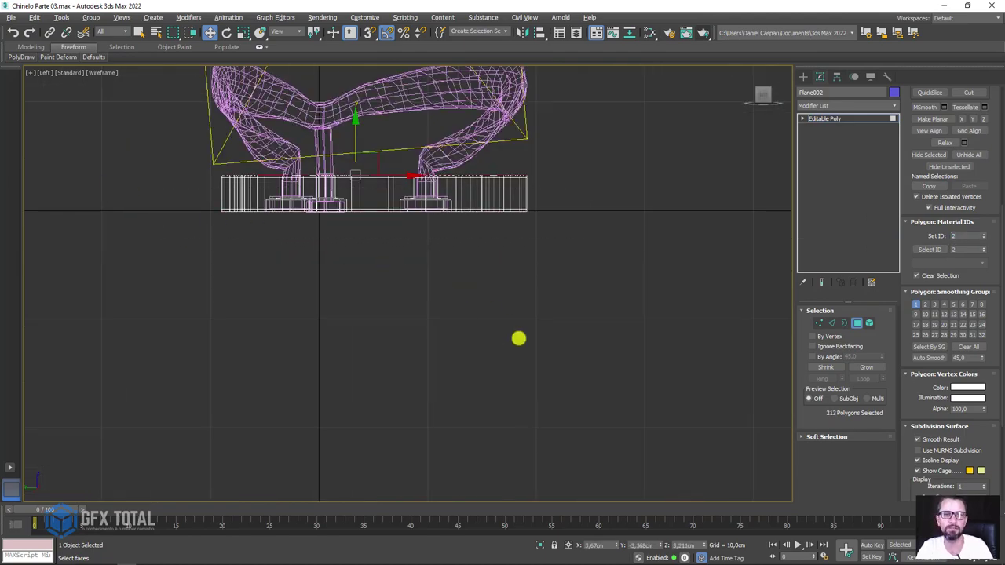
{"action": "mouse_move", "coordinate": [518, 339]}
{"action": "middle_mouse_down", "text": "alt"}
{"action": "mouse_move", "coordinate": [463, 373]}
{"action": "mouse_move", "coordinate": [555, 366]}
{"action": "middle_mouse_up", "text": "alt"}
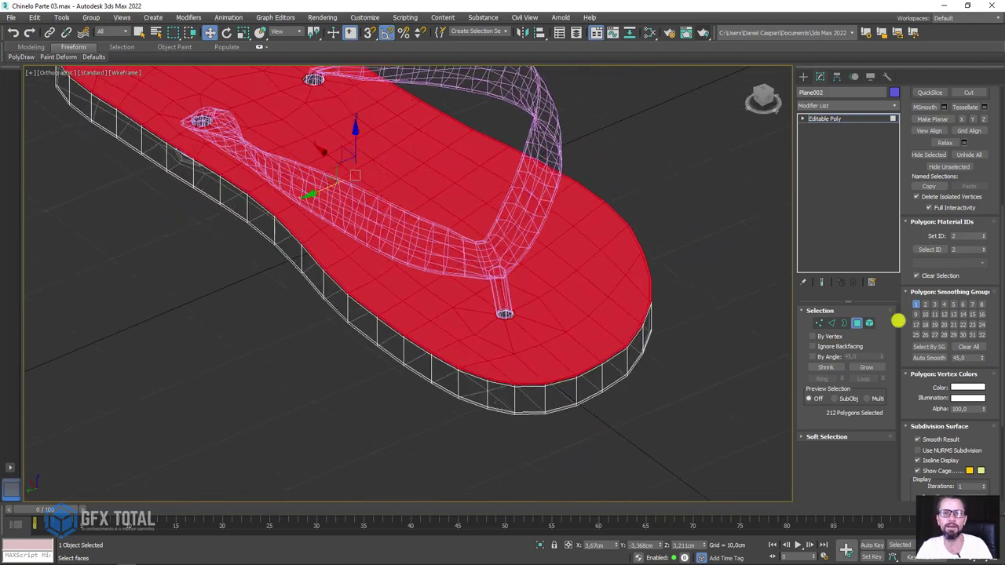
{"action": "left_click", "coordinate": [970, 235]}
{"action": "type", "text": "1"}
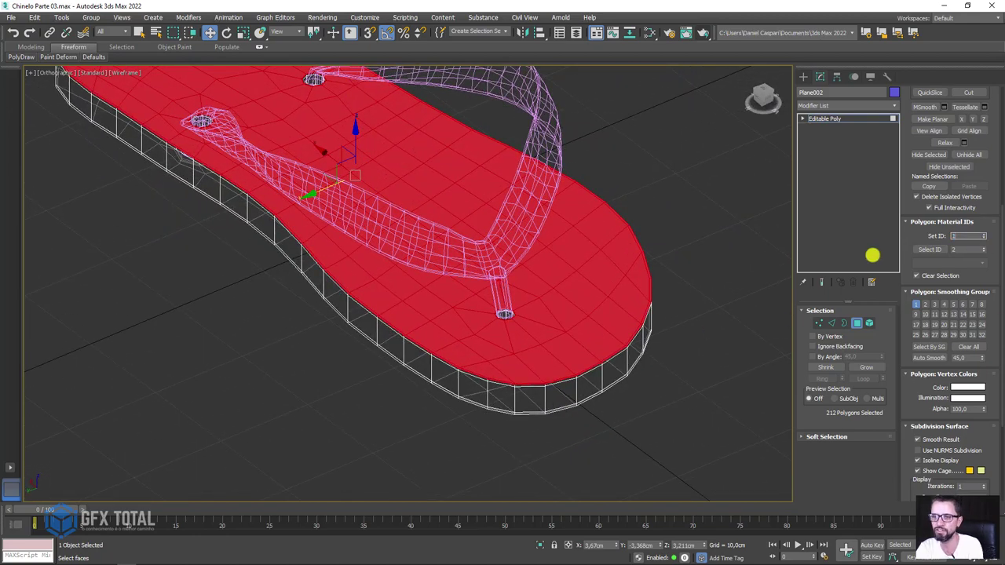
{"action": "type", "text": "2"}
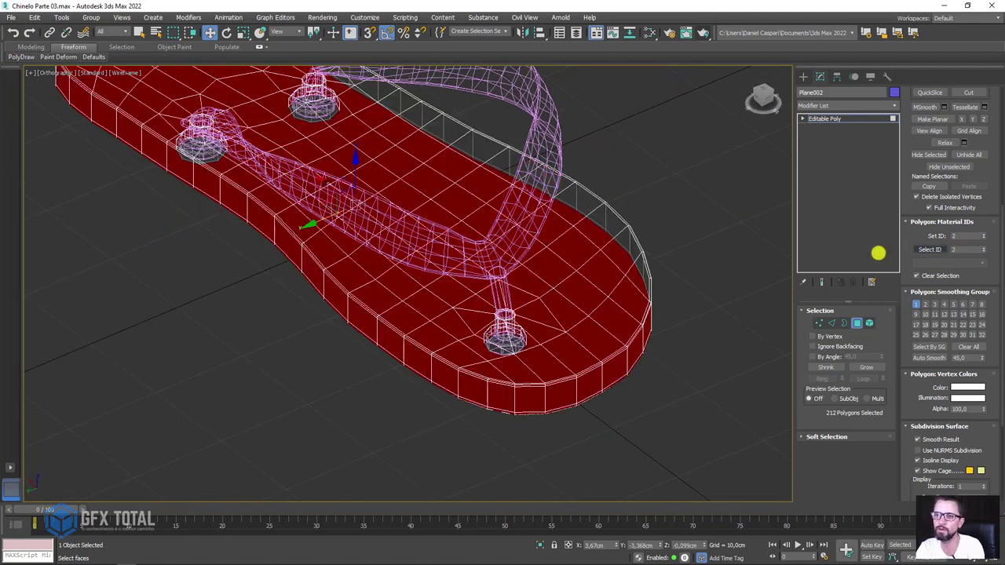
{"action": "type", "text": "3"}
{"action": "key", "text": "Return"}
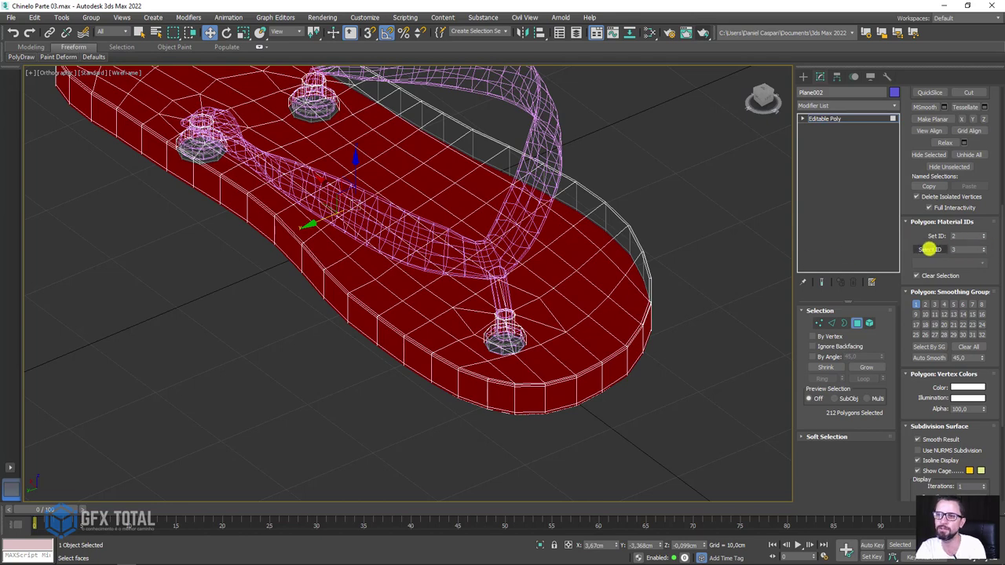
Select the ID 3 faces, exit sub-object mode, and return the viewport to shaded display.
{"action": "left_click", "coordinate": [930, 248]}
{"action": "scroll", "coordinate": [551, 340], "scroll_direction": "down", "scroll_amount": 3}
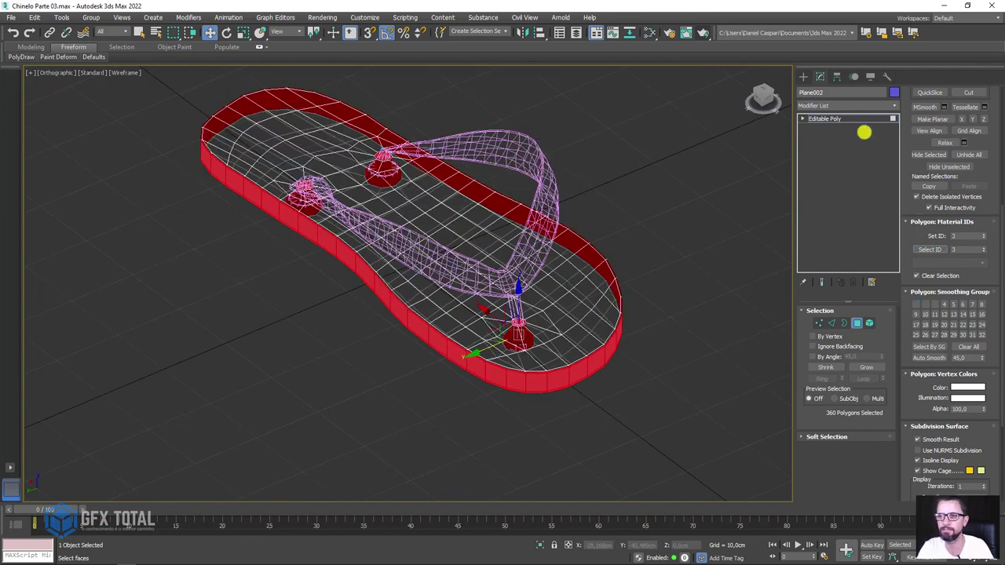
{"action": "left_click", "coordinate": [830, 118]}
{"action": "key", "text": "F3"}
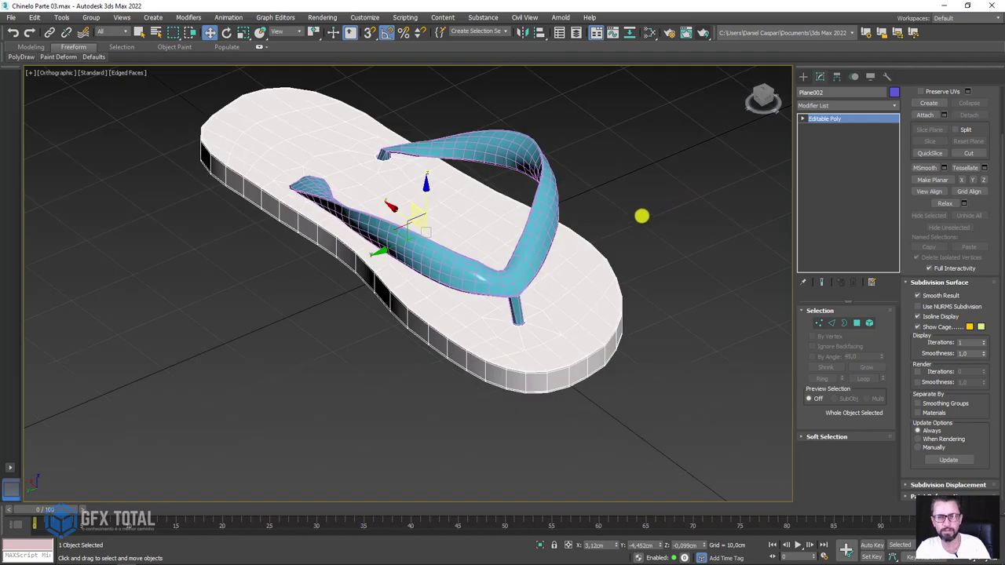
In the Slate Material Editor, add a Multi/Sub-Object material (Material #53) and reduce it to 3 slots.
{"action": "left_click", "coordinate": [658, 36]}
{"action": "scroll", "coordinate": [254, 213], "scroll_direction": "down", "scroll_amount": 2}
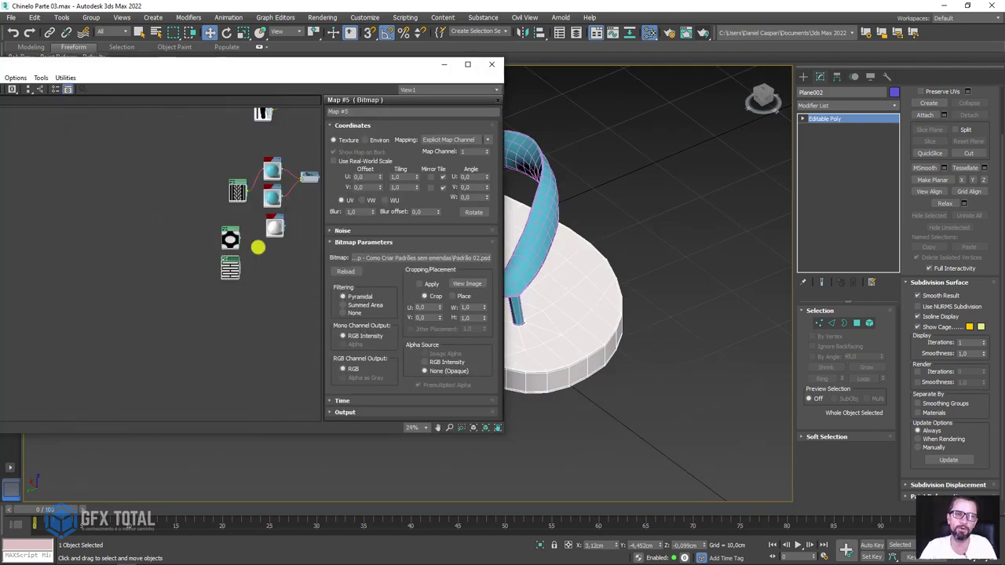
{"action": "middle_click_drag", "start_coordinate": [256, 247], "coordinate": [163, 243]}
{"action": "middle_click_drag", "start_coordinate": [242, 153], "coordinate": [252, 180]}
{"action": "scroll", "coordinate": [223, 245], "scroll_direction": "up", "scroll_amount": 3}
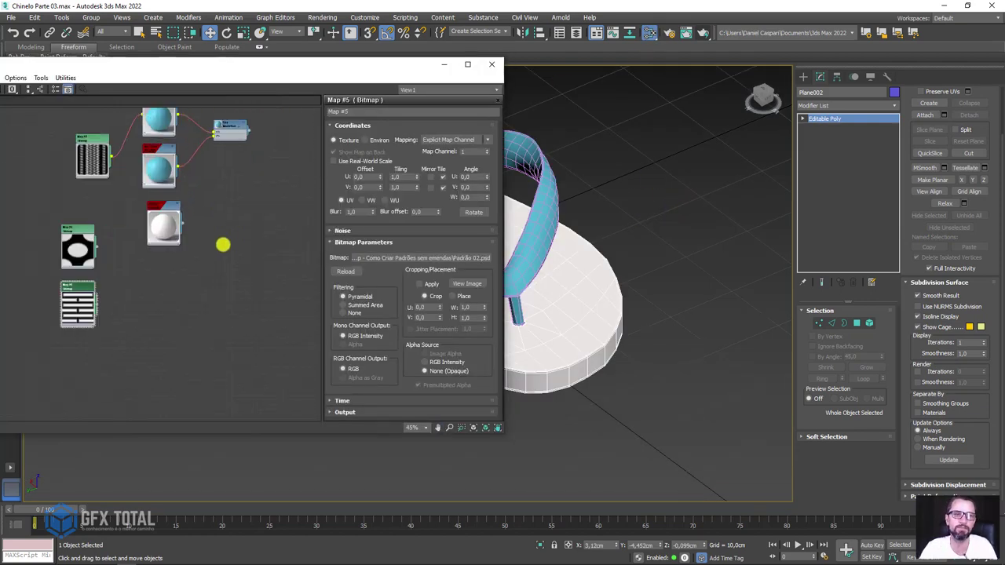
{"action": "scroll", "coordinate": [219, 242], "scroll_direction": "up", "scroll_amount": 1}
{"action": "mouse_move", "coordinate": [229, 269]}
{"action": "middle_mouse_down"}
{"action": "mouse_move", "coordinate": [258, 350]}
{"action": "mouse_move", "coordinate": [252, 288]}
{"action": "middle_mouse_up"}
{"action": "right_click", "coordinate": [252, 289]}
{"action": "mouse_move", "coordinate": [298, 296]}
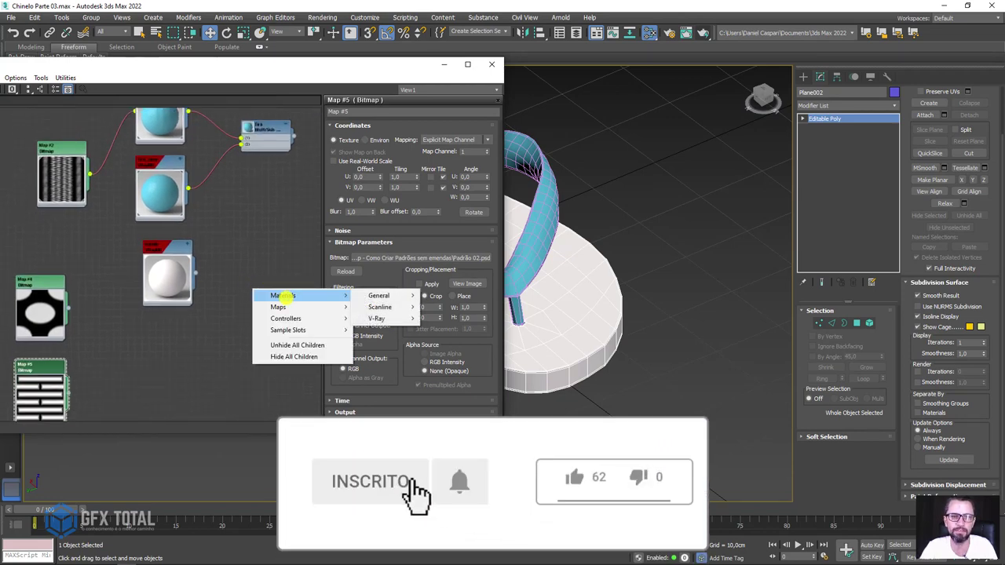
{"action": "mouse_move", "coordinate": [380, 296]}
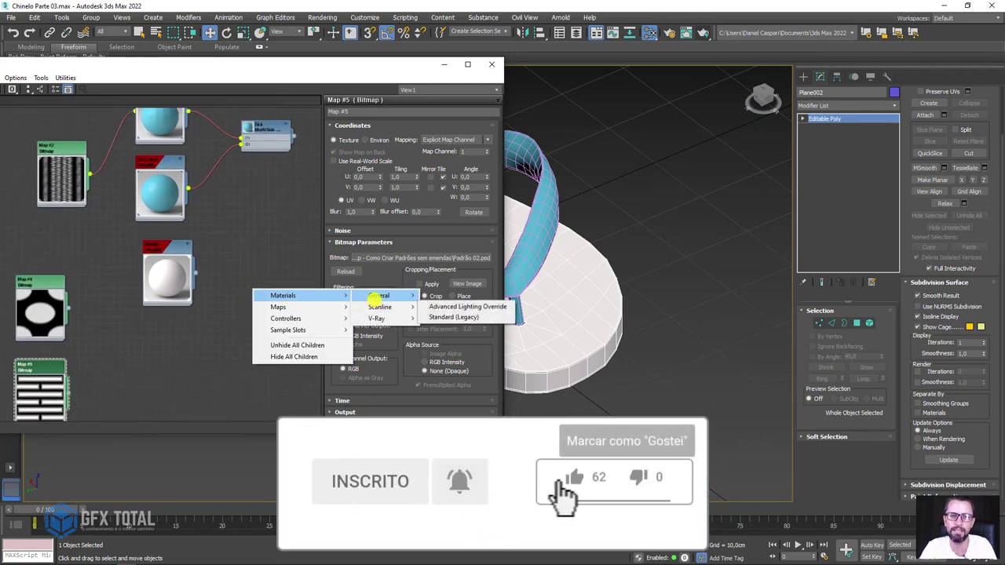
{"action": "left_click", "coordinate": [453, 347]}
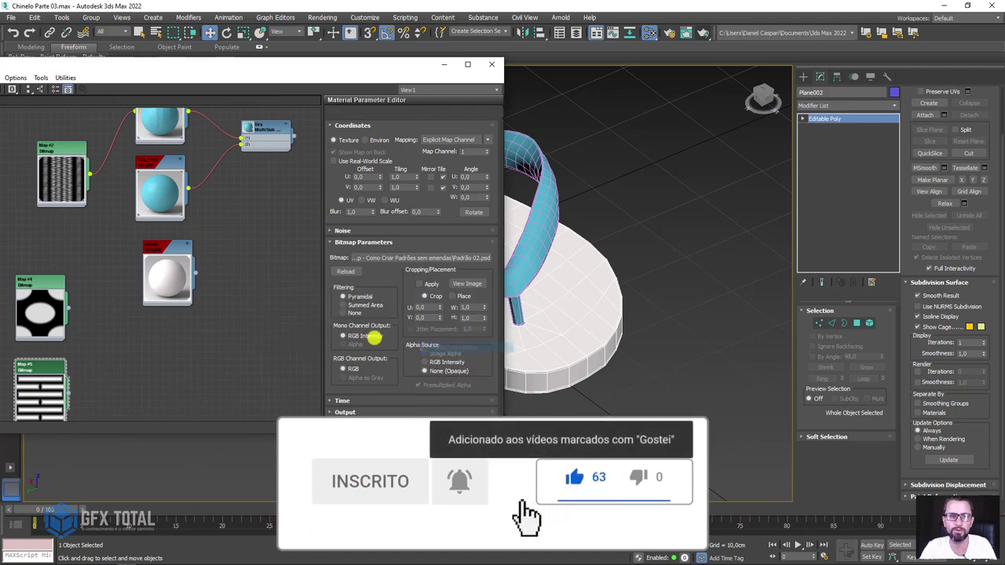
{"action": "left_click_drag", "start_coordinate": [279, 295], "coordinate": [293, 294]}
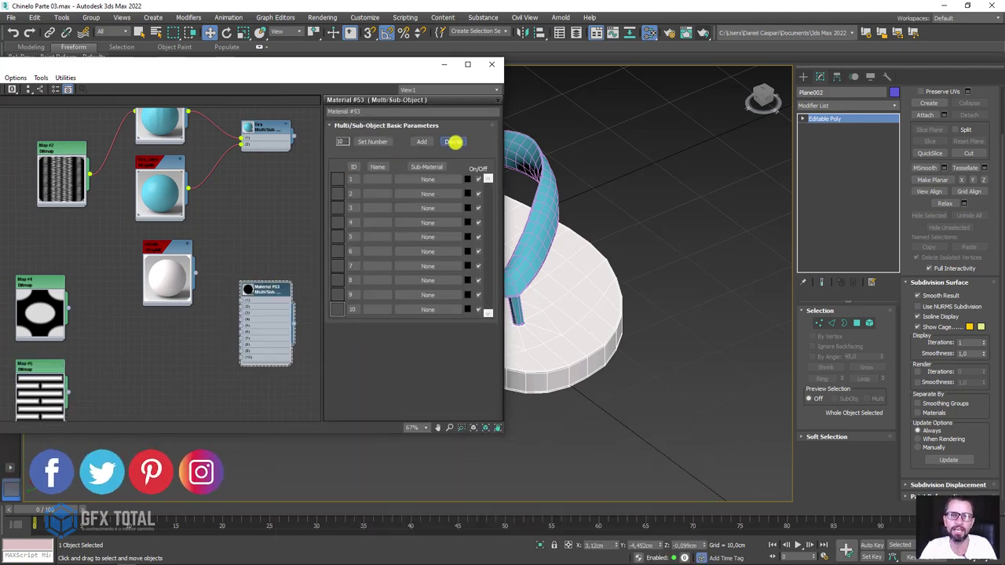
{"action": "left_click", "coordinate": [454, 142]}
{"action": "left_click", "coordinate": [454, 142]}
{"action": "left_click", "coordinate": [454, 142]}
{"action": "left_click", "coordinate": [455, 142]}
{"action": "left_click", "coordinate": [454, 142]}
{"action": "left_click", "coordinate": [455, 142]}
{"action": "left_click", "coordinate": [455, 142]}
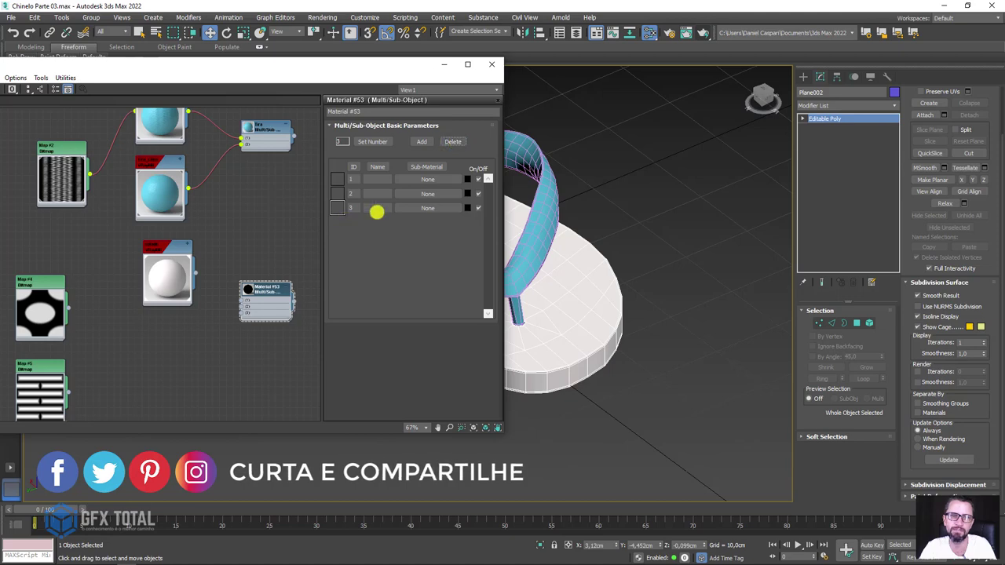
Wire the solado VRayMtl into slot 1 of the Multi/Sub-Object material.
{"action": "middle_click_drag", "start_coordinate": [219, 308], "coordinate": [220, 280]}
{"action": "scroll", "coordinate": [220, 280], "scroll_direction": "up", "scroll_amount": 3}
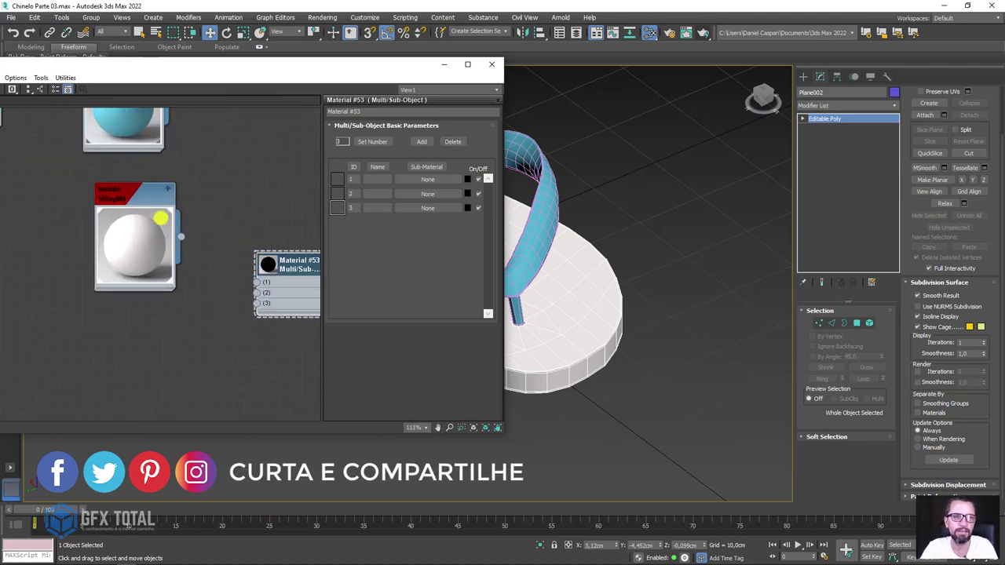
{"action": "left_click_drag", "start_coordinate": [148, 235], "coordinate": [258, 283]}
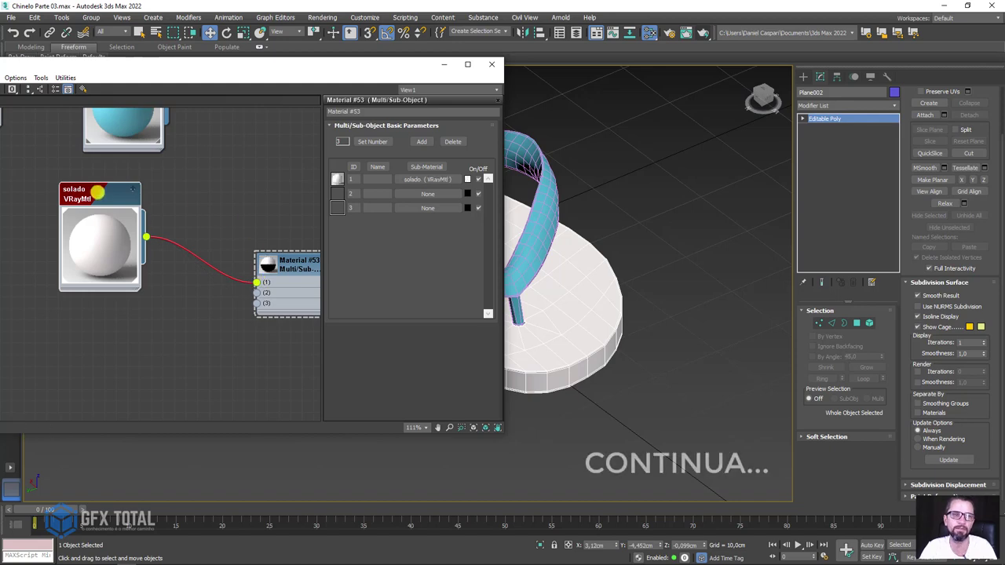
Wire a new VRayMtl into slot 2 and rename it 'Parte de baixo'.
{"action": "left_click_drag", "start_coordinate": [99, 244], "coordinate": [99, 355], "text": "shift"}
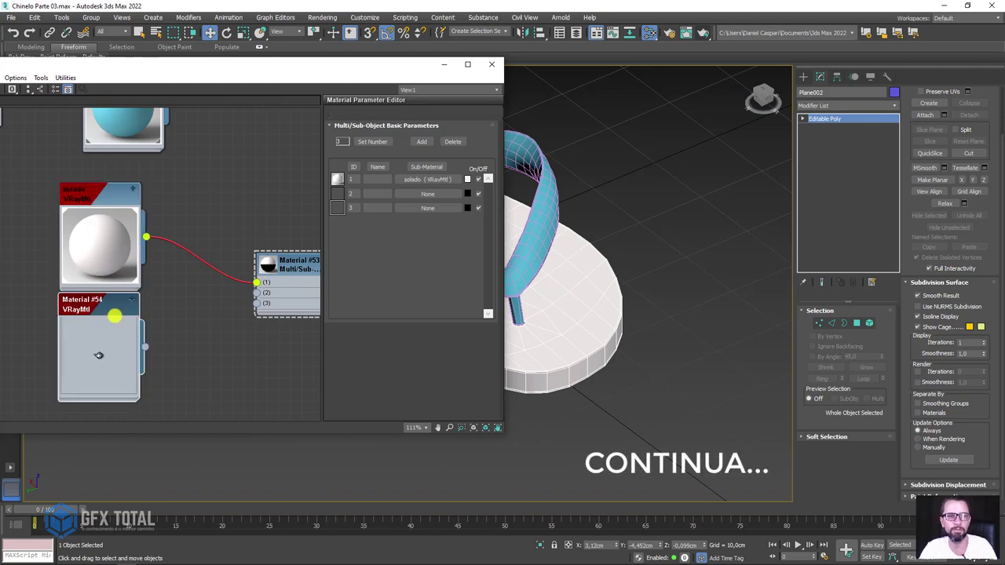
{"action": "double_click", "coordinate": [99, 355]}
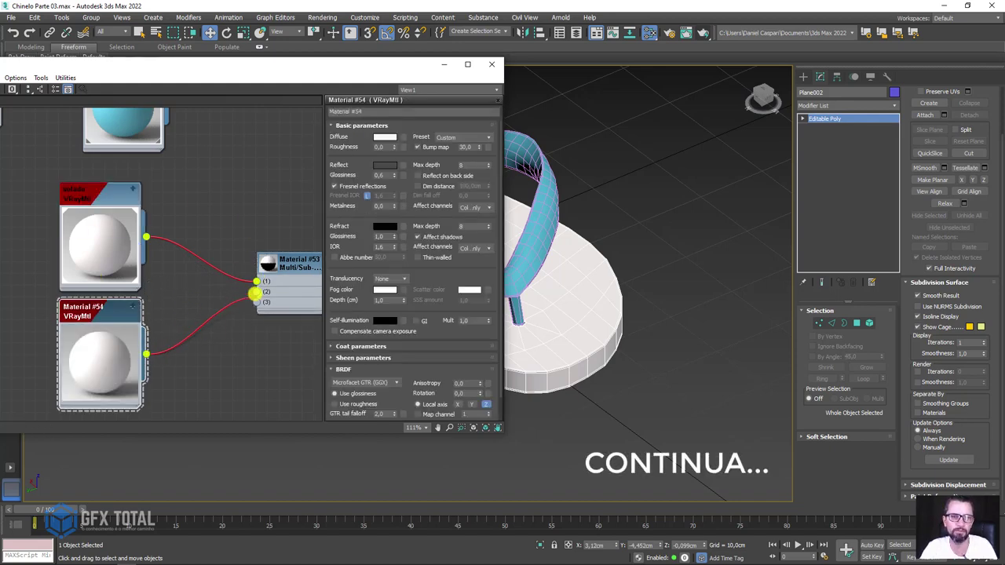
{"action": "left_click_drag", "start_coordinate": [148, 355], "coordinate": [258, 292]}
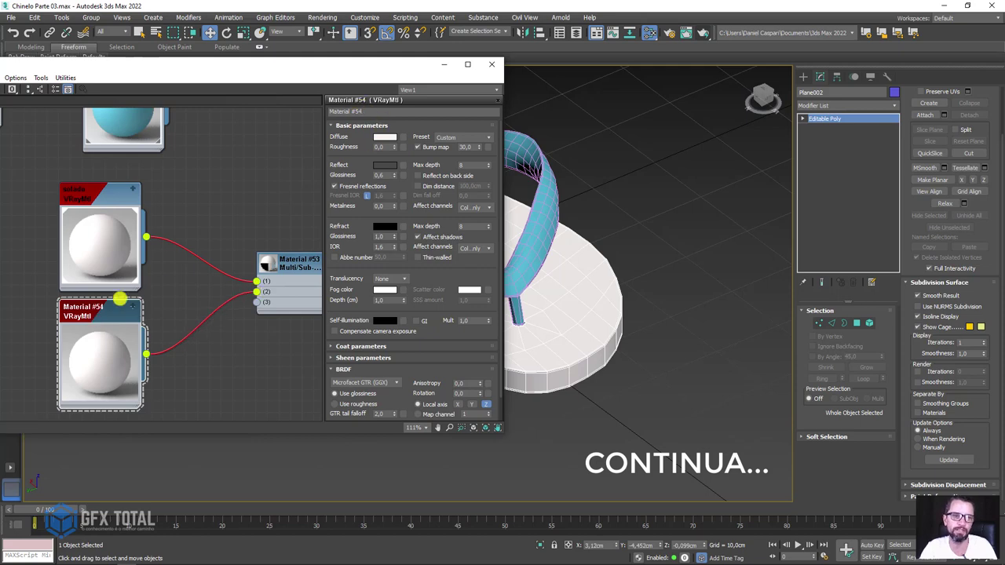
{"action": "left_click_drag", "start_coordinate": [360, 112], "coordinate": [300, 113]}
{"action": "type", "text": "Parte de baixo"}
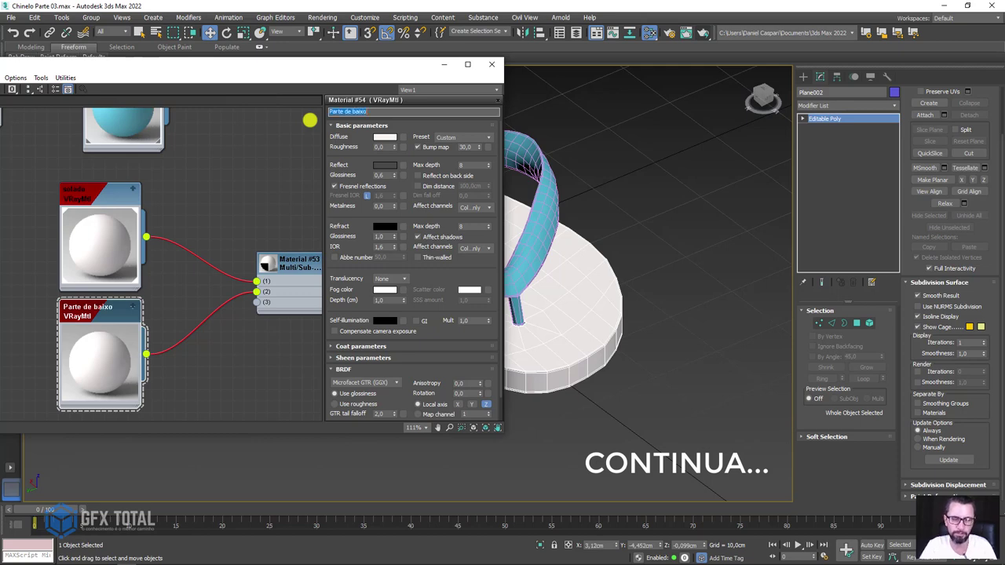
Rename the solado material to 'Parte de cima' and add a third VRayMtl, Material #55.
{"action": "left_click", "coordinate": [91, 190]}
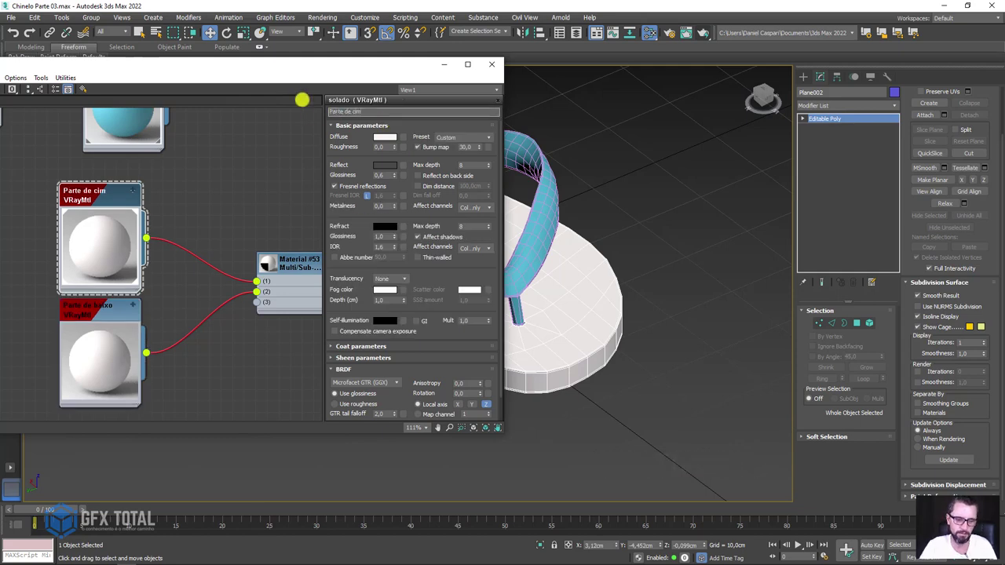
{"action": "scroll", "coordinate": [202, 377], "scroll_direction": "down", "scroll_amount": 2}
{"action": "middle_click_drag", "start_coordinate": [201, 377], "coordinate": [263, 226]}
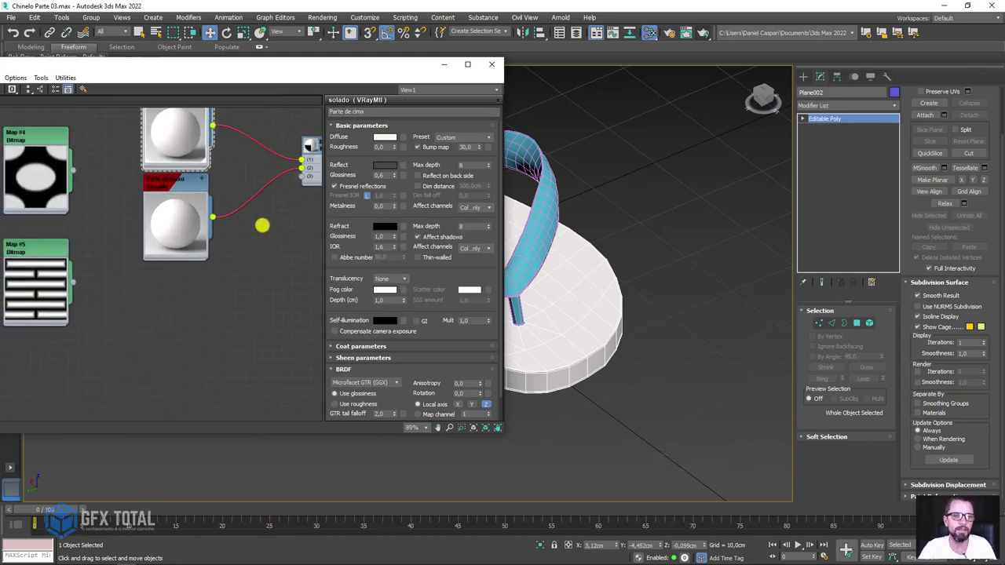
{"action": "left_click_drag", "start_coordinate": [175, 183], "coordinate": [175, 285], "text": "shift"}
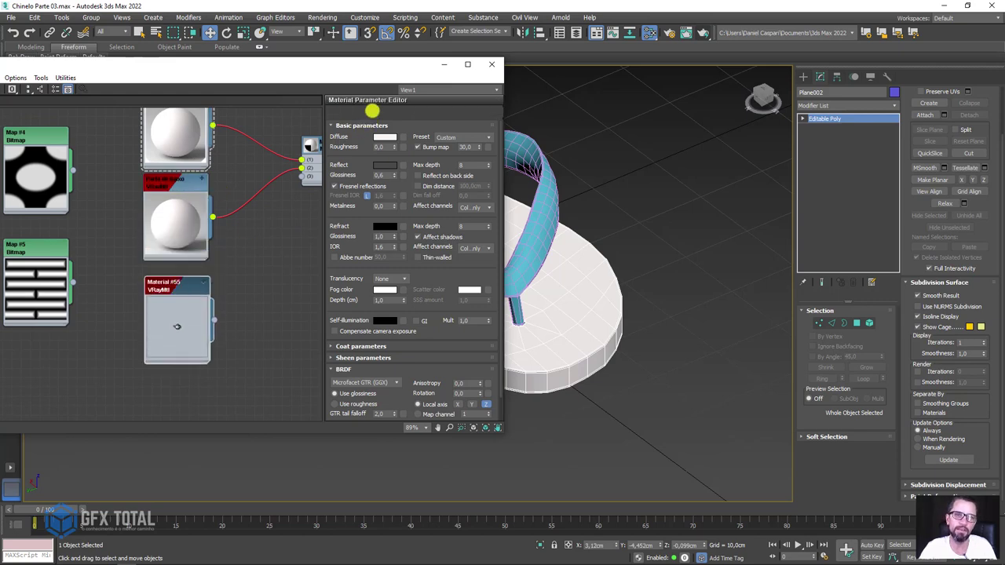